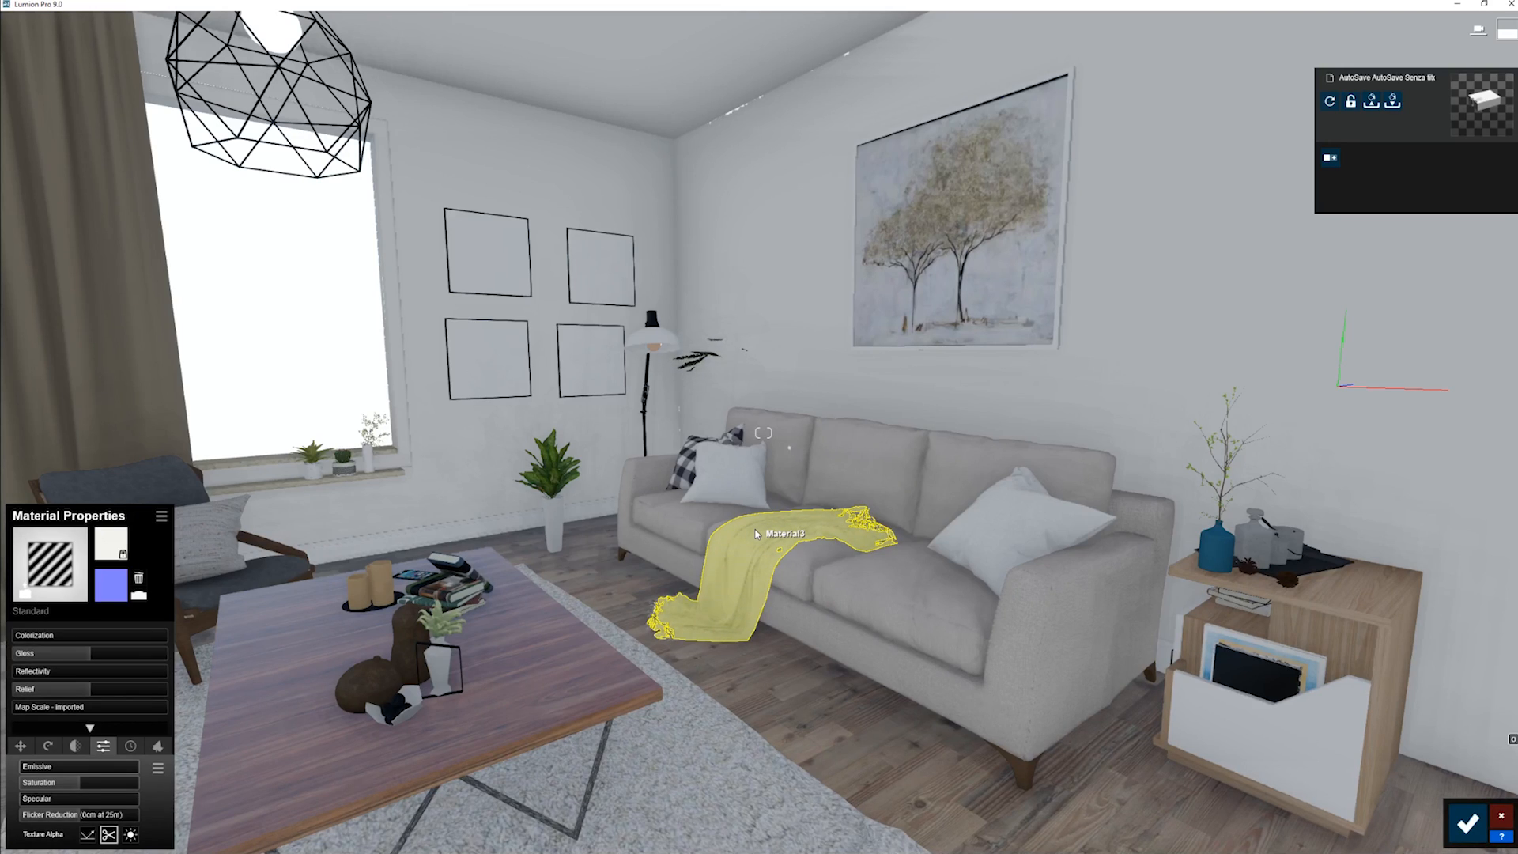
- Assign the Landscape material from the custom materials to the rug under the coffee table and save the change
{"action": "left_click", "coordinate": [720, 726]}
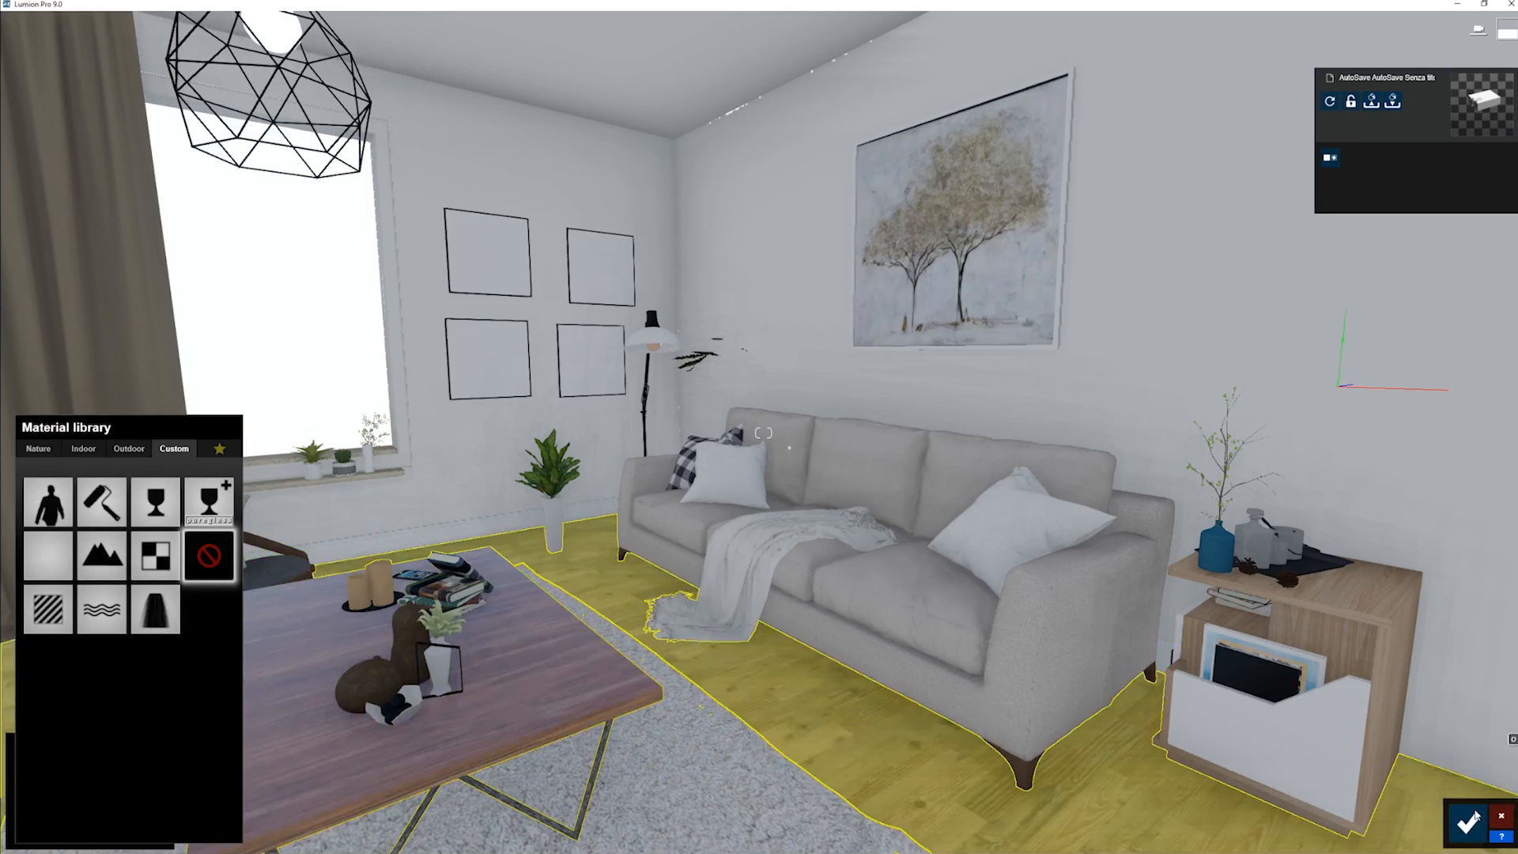
{"action": "left_click", "coordinate": [94, 564]}
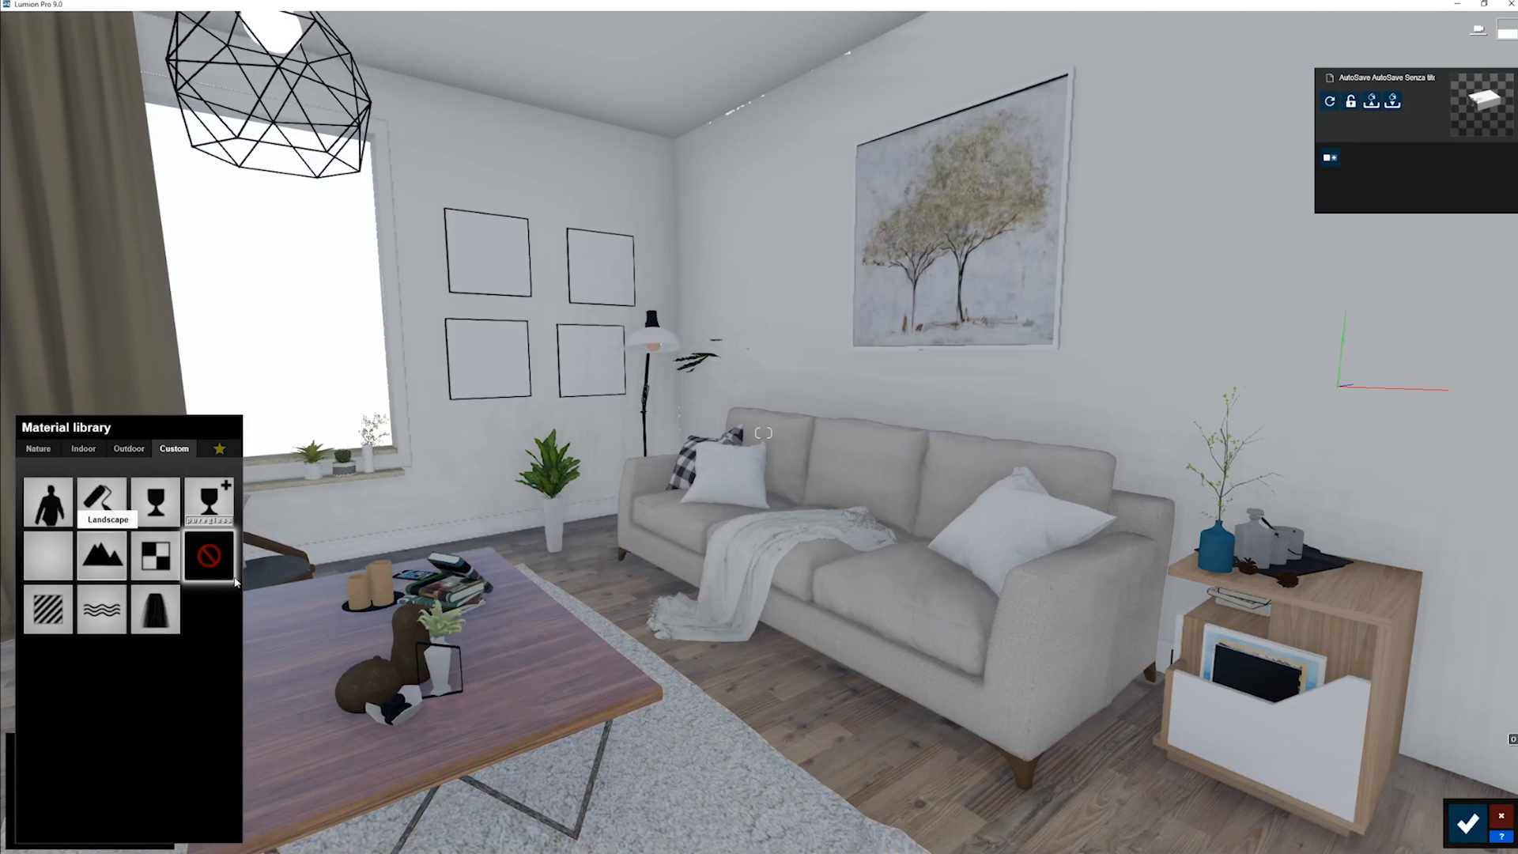
{"action": "right_click_drag", "start_coordinate": [738, 701], "coordinate": [747, 740]}
{"action": "key", "text": "s"}
{"action": "right_click_drag", "start_coordinate": [671, 382], "coordinate": [448, 654]}
{"action": "key", "text": "w"}
{"action": "key", "text": "w"}
{"action": "key", "text": "w"}
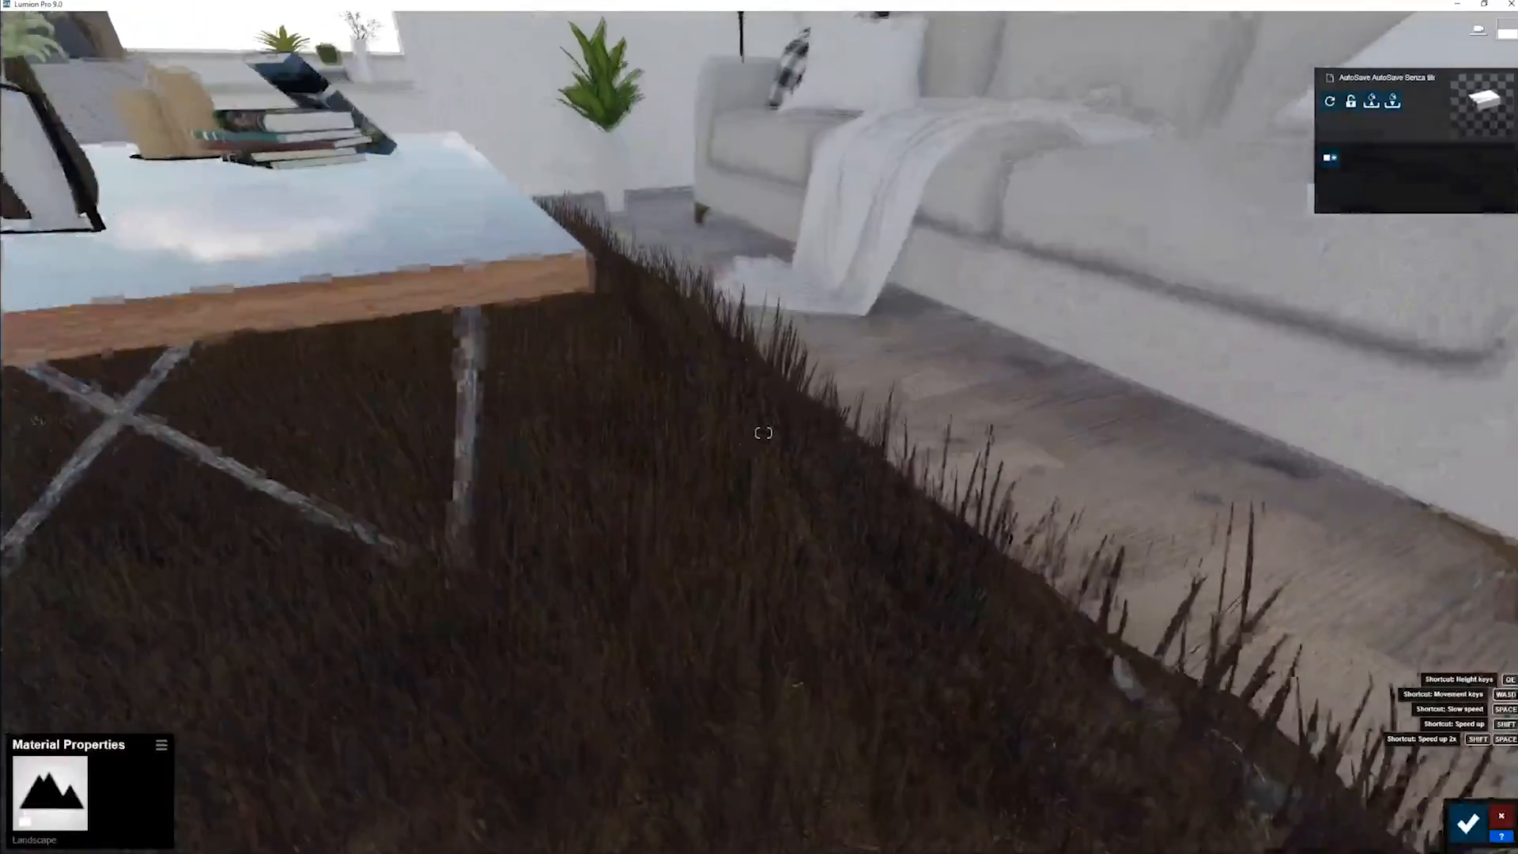
{"action": "right_click_drag", "start_coordinate": [739, 806], "coordinate": [732, 678]}
{"action": "key", "text": "d"}
{"action": "key", "text": "s"}
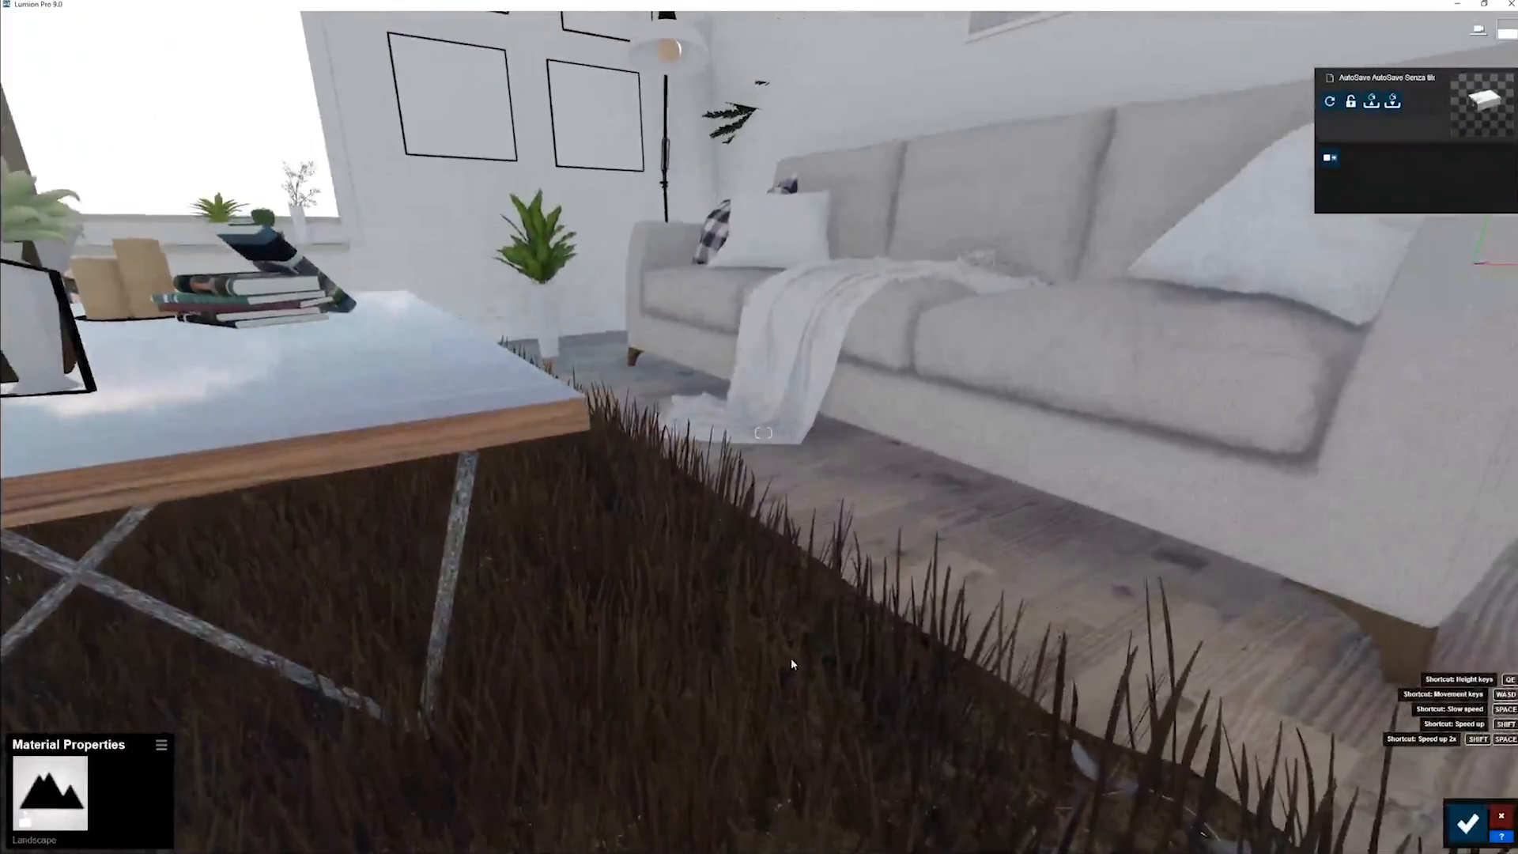
{"action": "left_click", "coordinate": [1468, 823]}
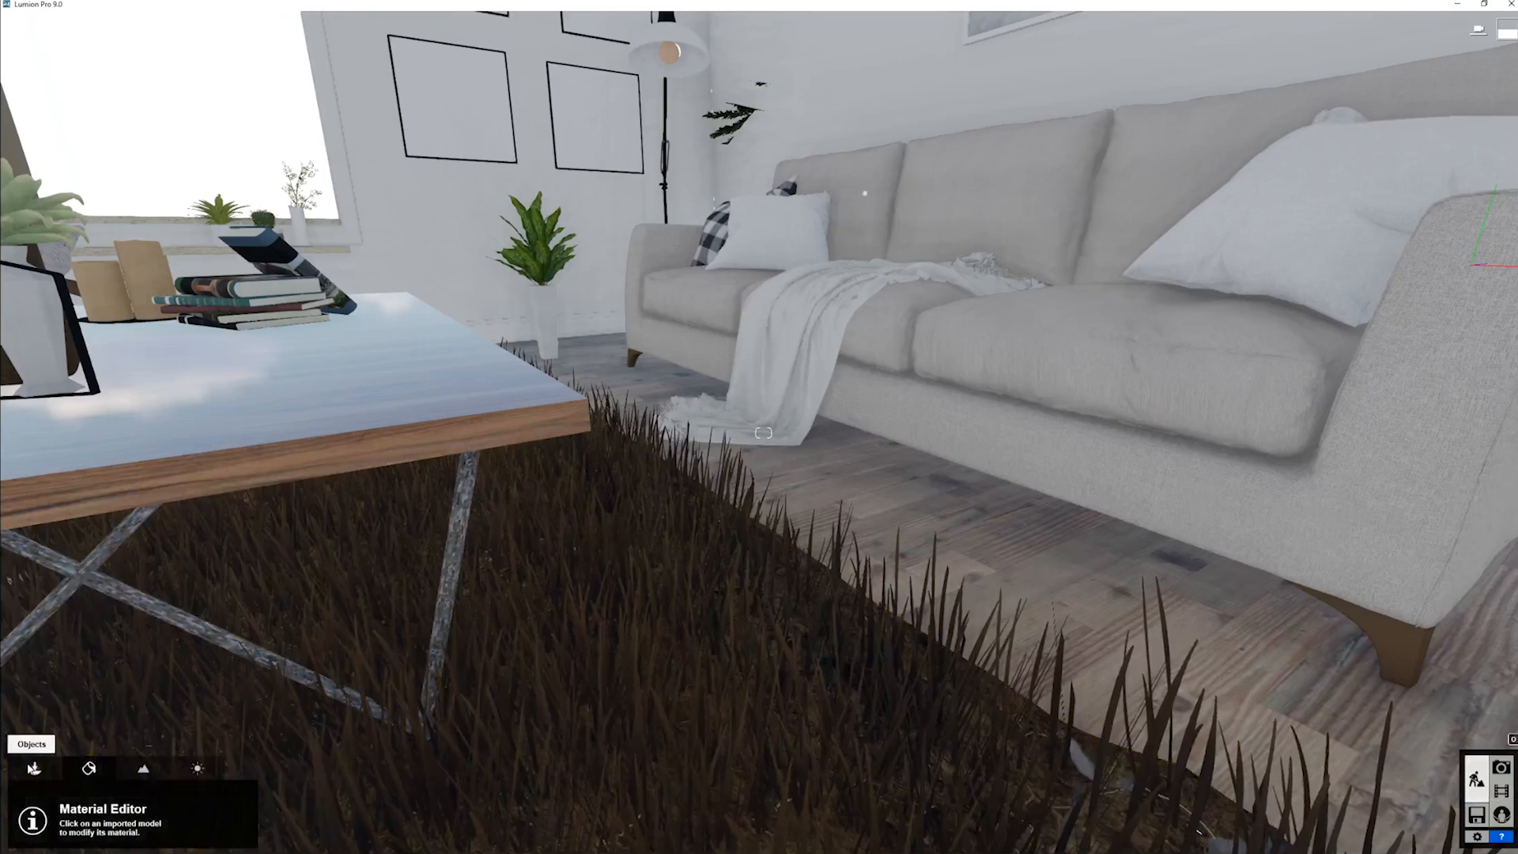
- Shorten the landscape grass on the rug by reducing the Grass Height
{"action": "left_click", "coordinate": [142, 769]}
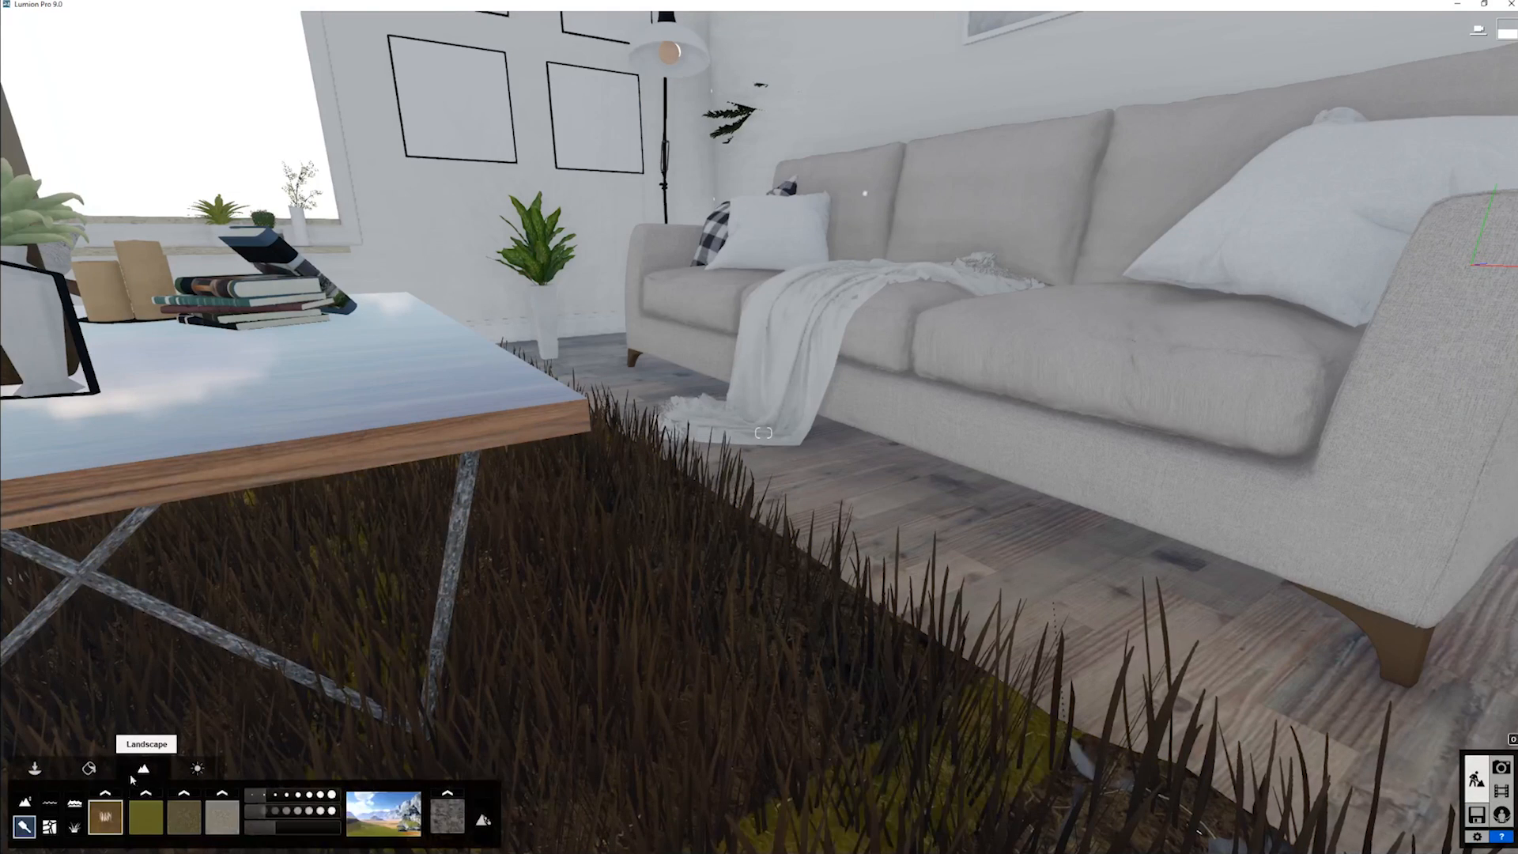
{"action": "left_click", "coordinate": [75, 828]}
{"action": "left_click_drag", "start_coordinate": [172, 798], "coordinate": [151, 824]}
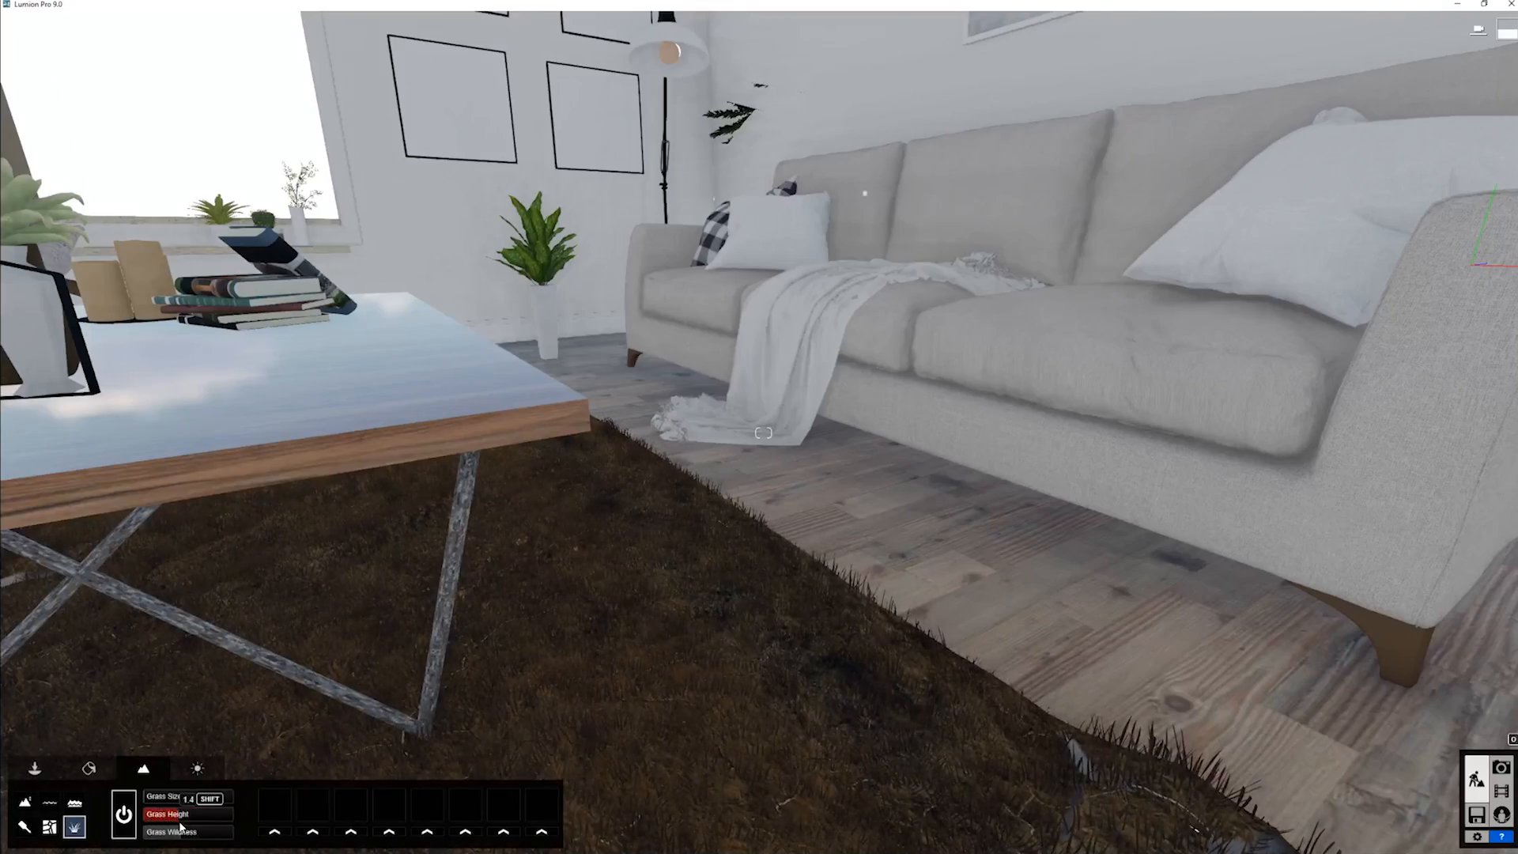
{"action": "key", "text": "d"}
{"action": "mouse_move", "coordinate": [430, 718]}
{"action": "right_mouse_down"}
{"action": "mouse_move", "coordinate": [506, 716]}
{"action": "mouse_move", "coordinate": [399, 716]}
{"action": "right_mouse_up"}
{"action": "key", "text": "a"}
{"action": "key", "text": "s"}
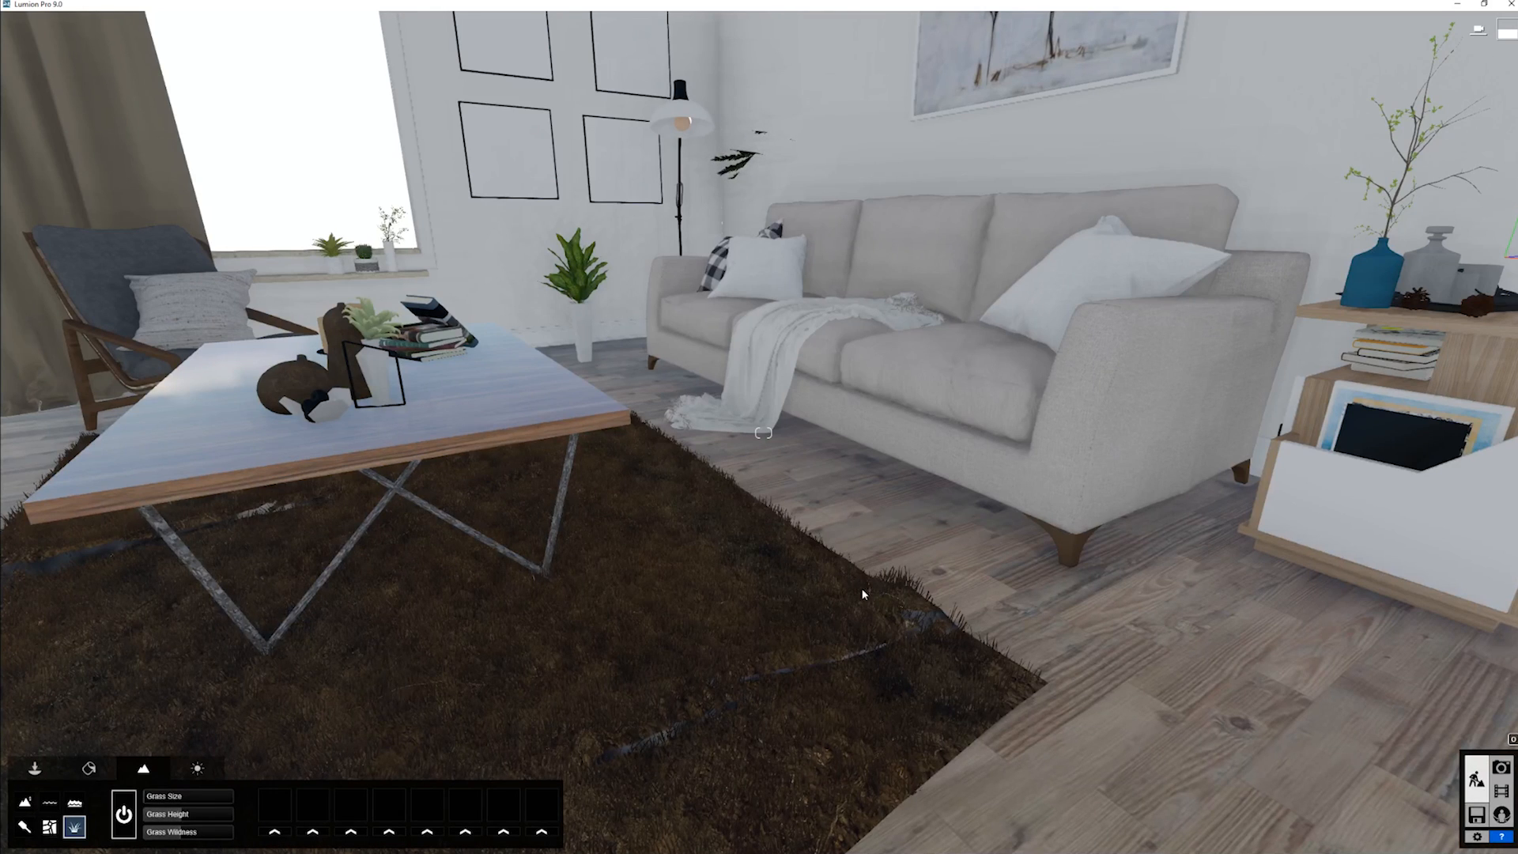
{"action": "key", "text": "s"}
{"action": "right_click_drag", "start_coordinate": [870, 587], "coordinate": [878, 587]}
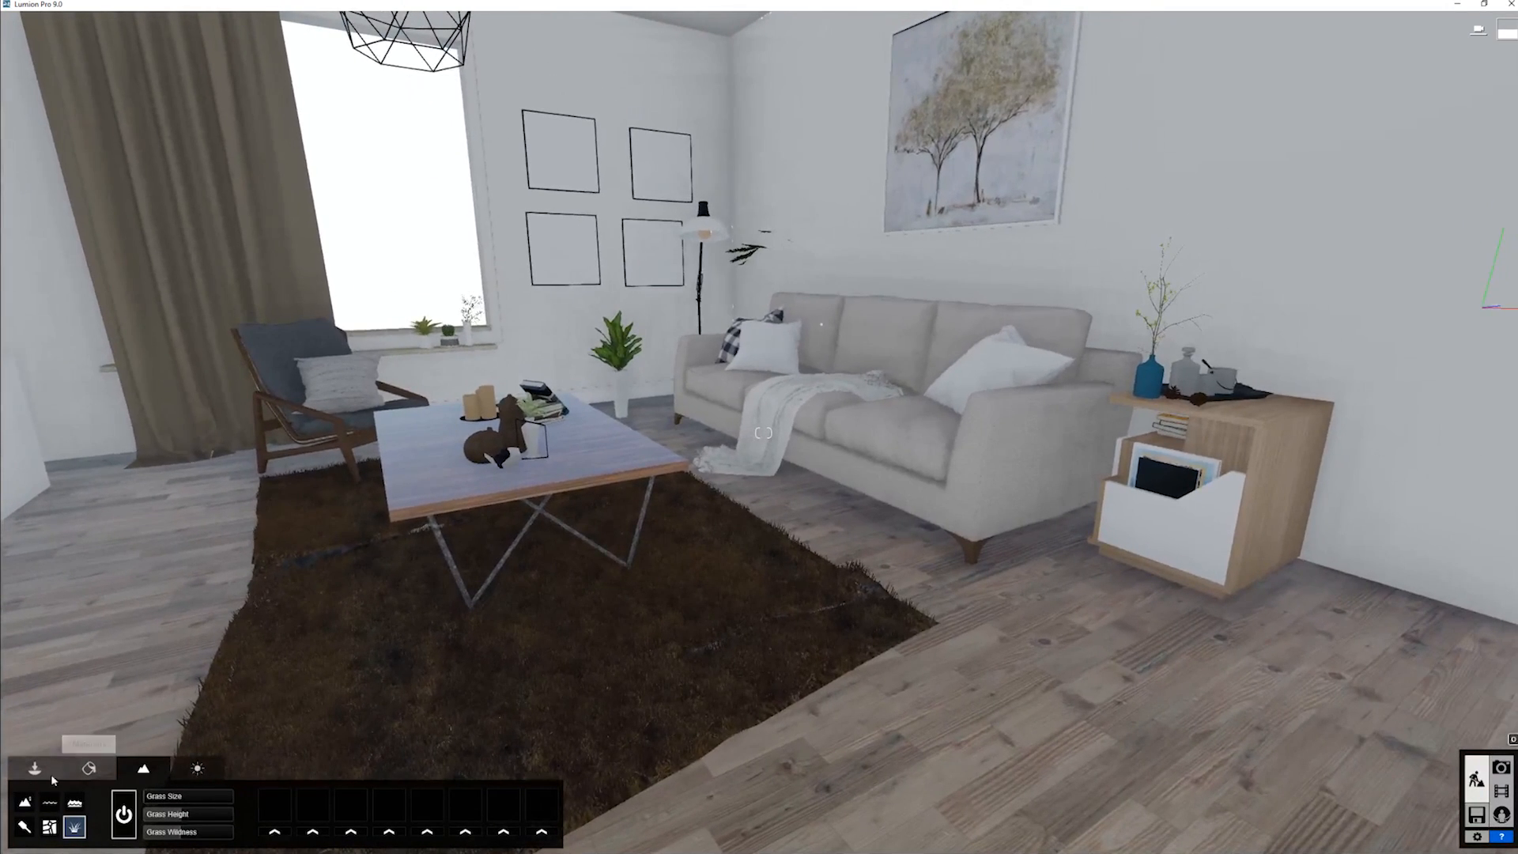
- Examine the fur materials in the Nature category of the material library for the rug
{"action": "left_click", "coordinate": [88, 768]}
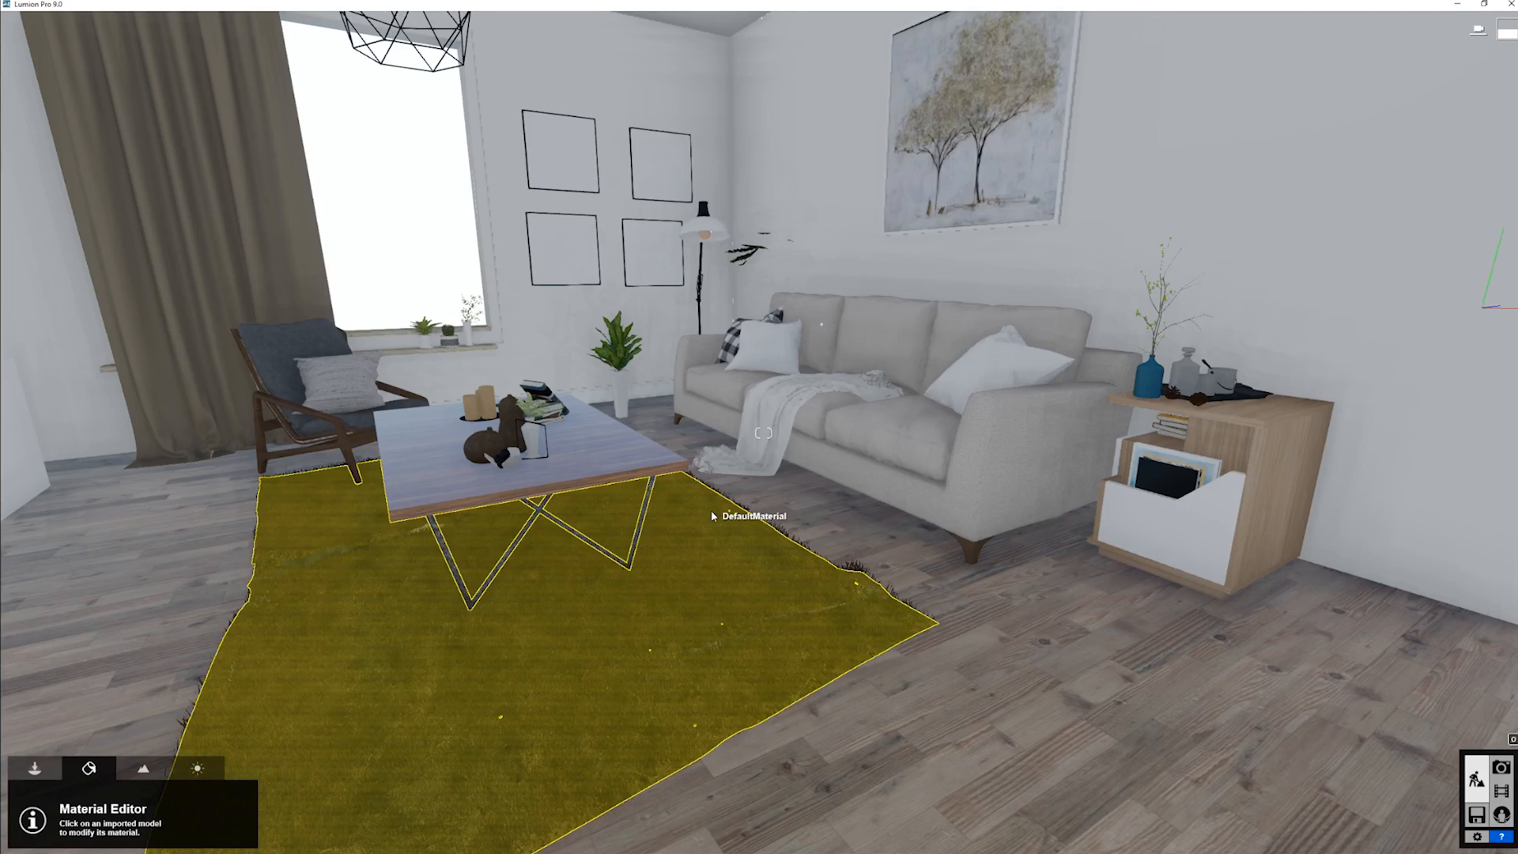
{"action": "left_click", "coordinate": [710, 512]}
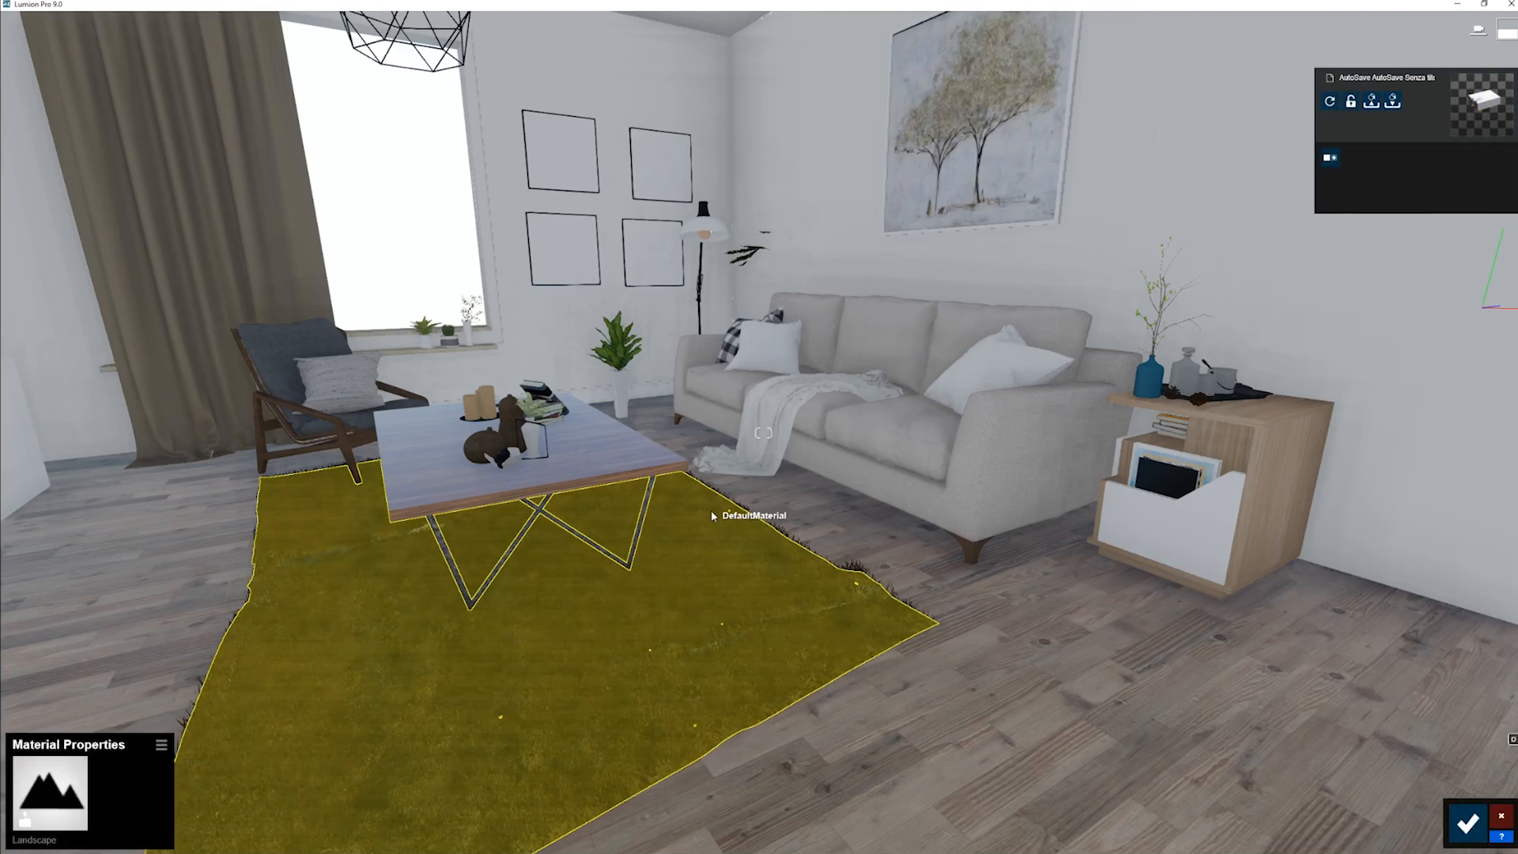
{"action": "left_click", "coordinate": [76, 790]}
{"action": "left_click", "coordinate": [38, 449]}
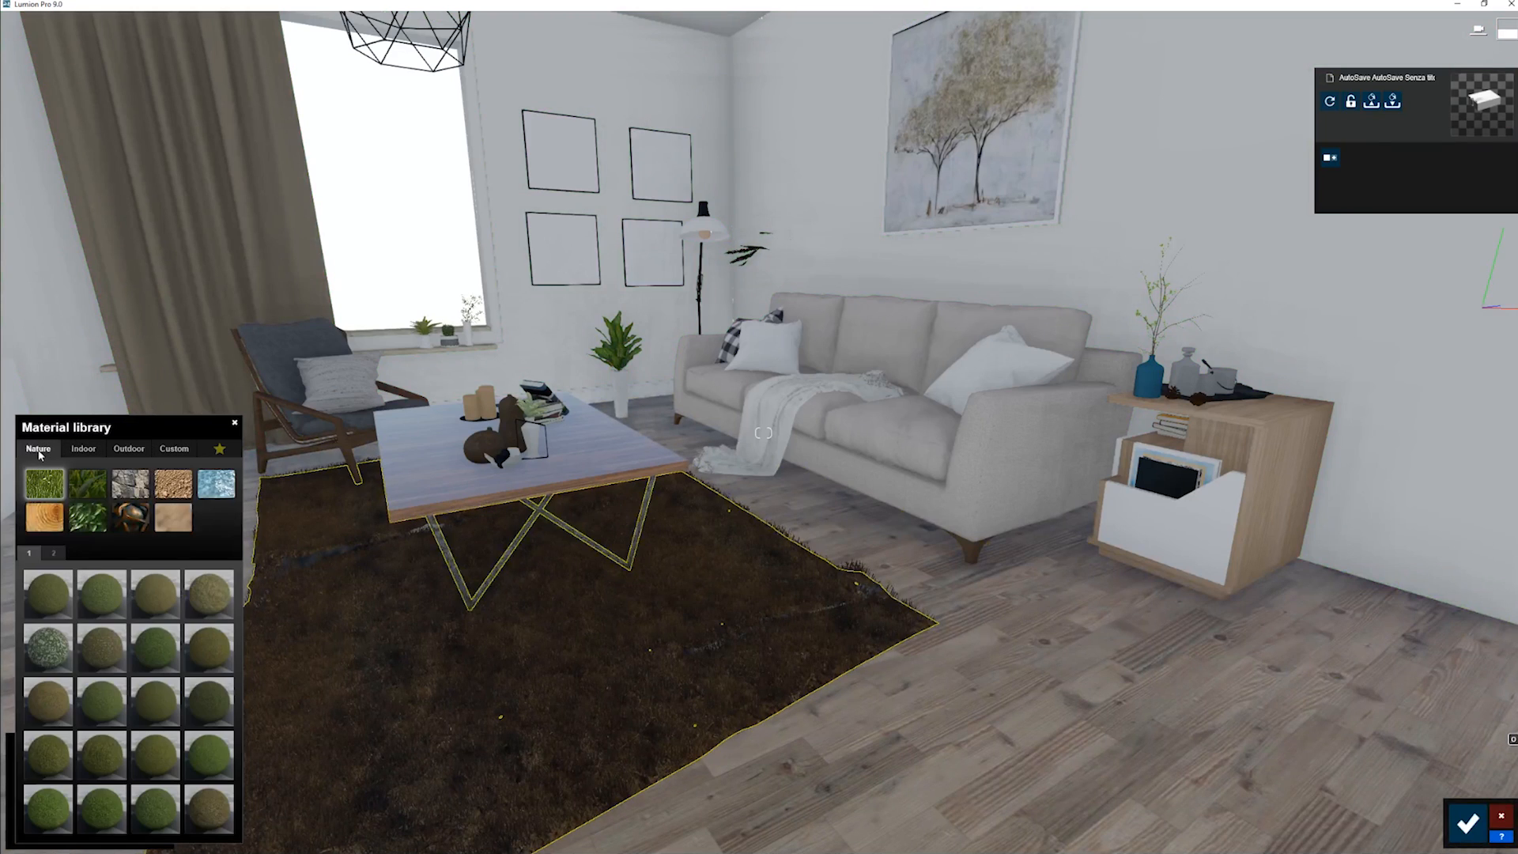
{"action": "left_click", "coordinate": [164, 515]}
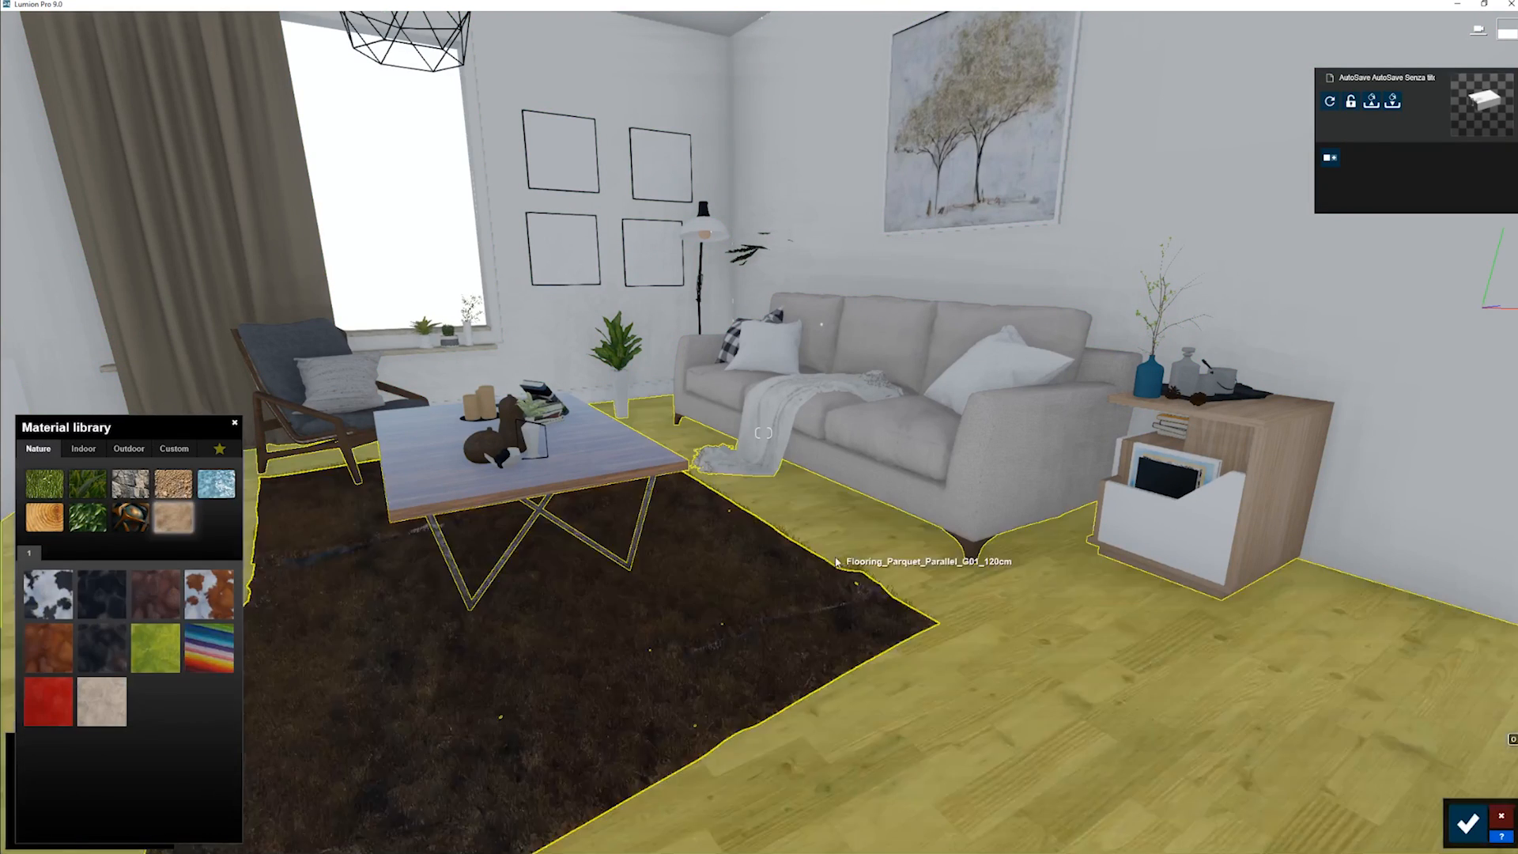
{"action": "right_click_drag", "start_coordinate": [933, 546], "coordinate": [886, 545]}
{"action": "key", "text": "w"}
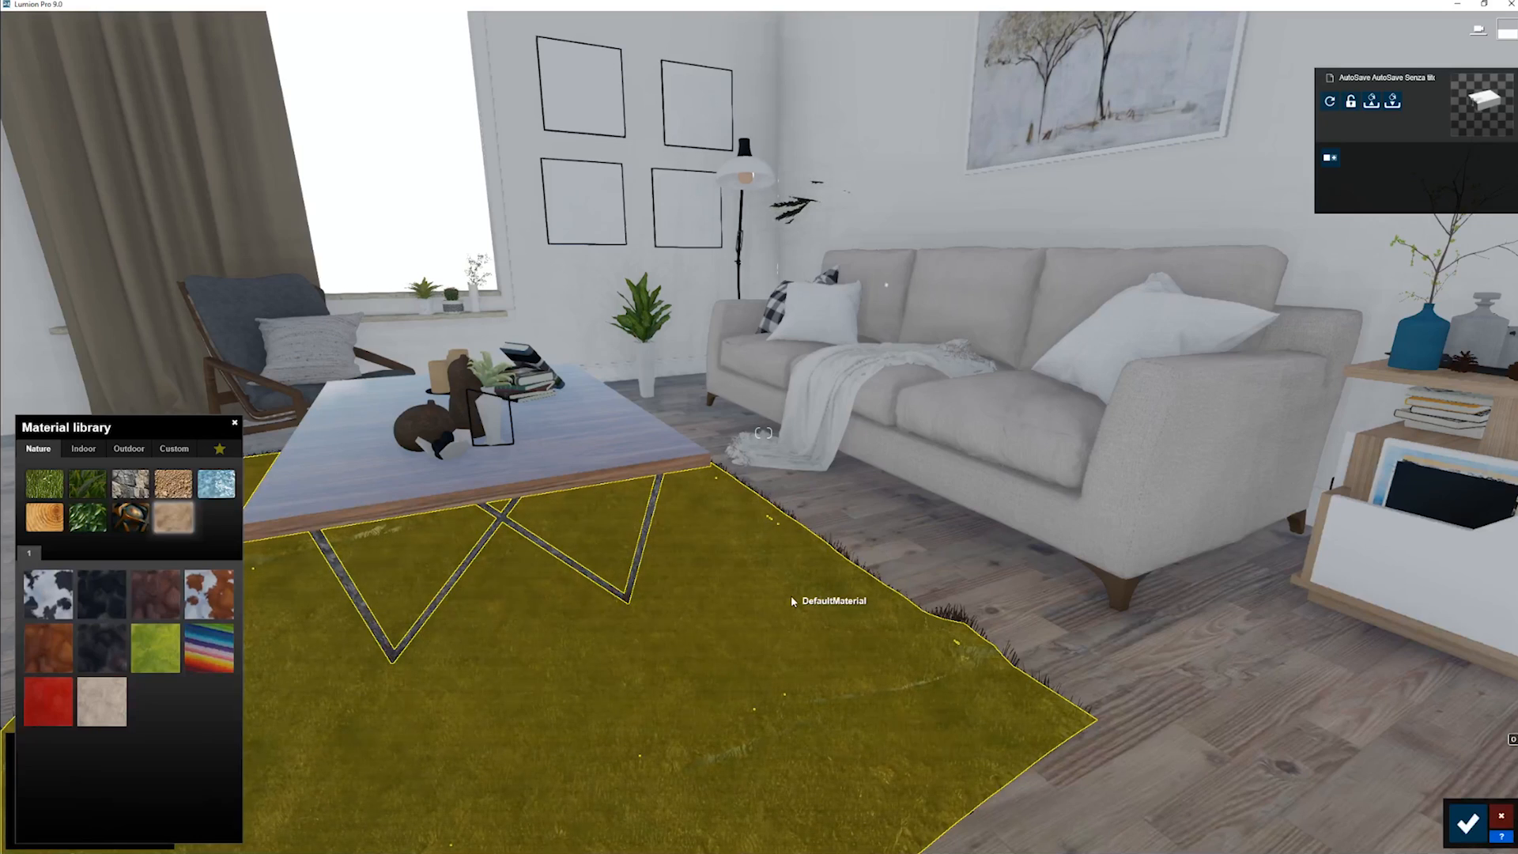
{"action": "key", "text": "a"}
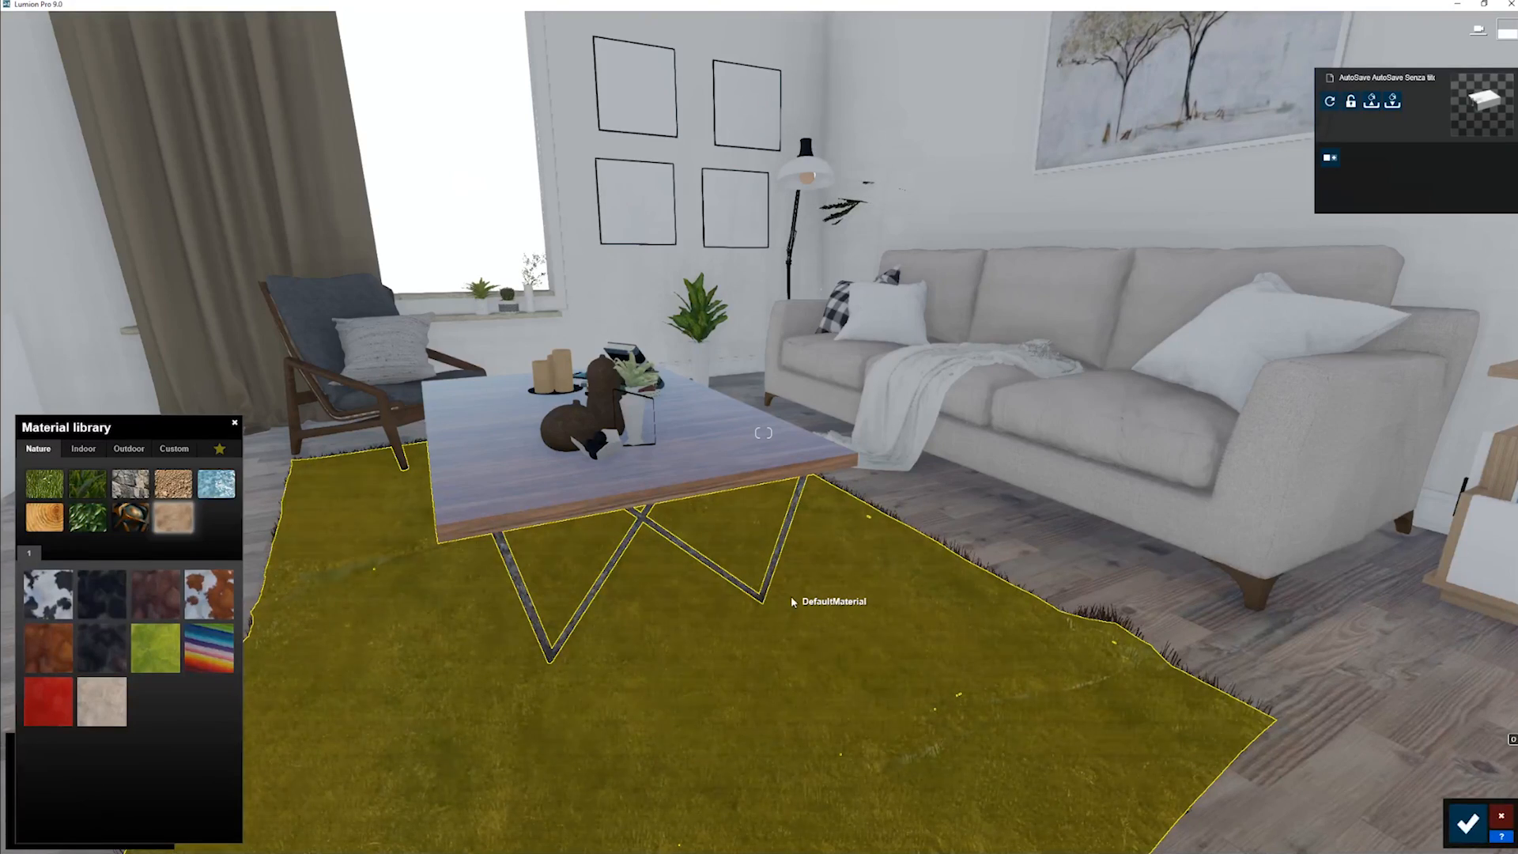
{"action": "key", "text": "d"}
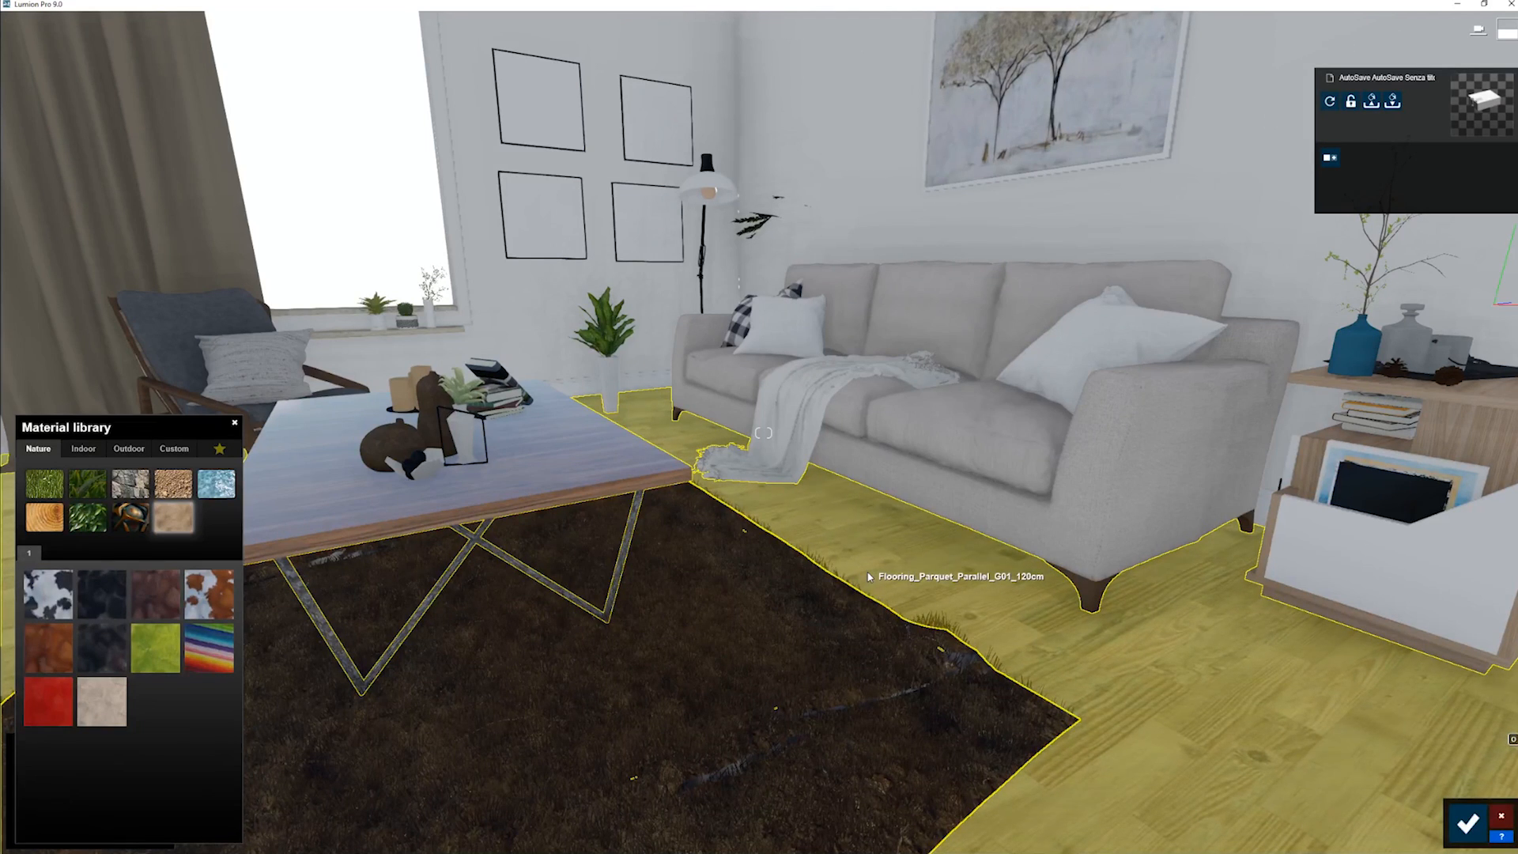
{"action": "left_click", "coordinate": [1468, 823]}
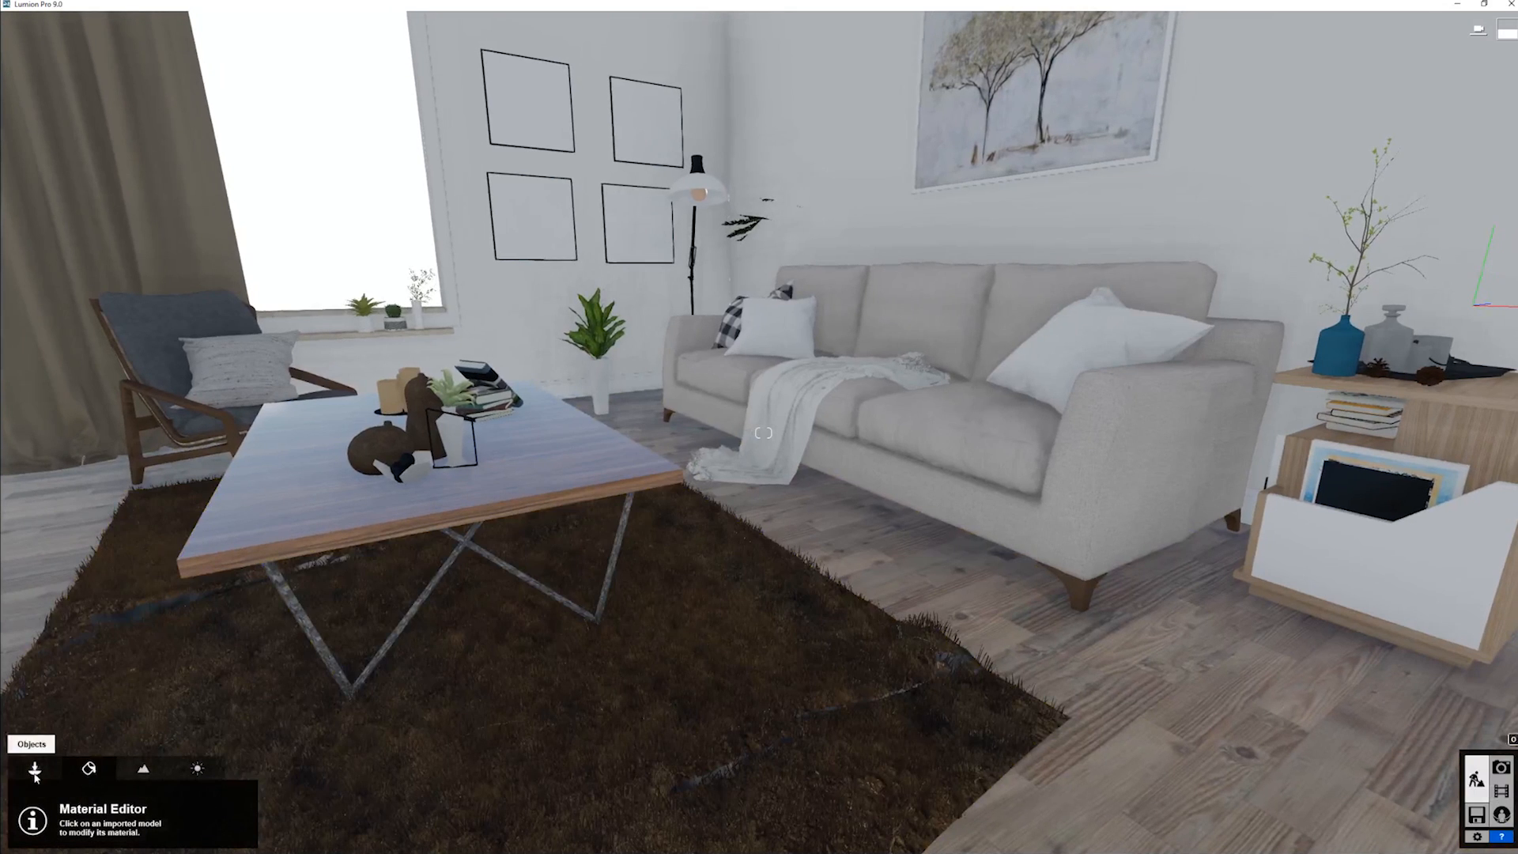
- Move the tree whose foliage pokes through the wall near the floor lamp out of the room
{"action": "left_click", "coordinate": [35, 768]}
{"action": "left_click", "coordinate": [278, 832]}
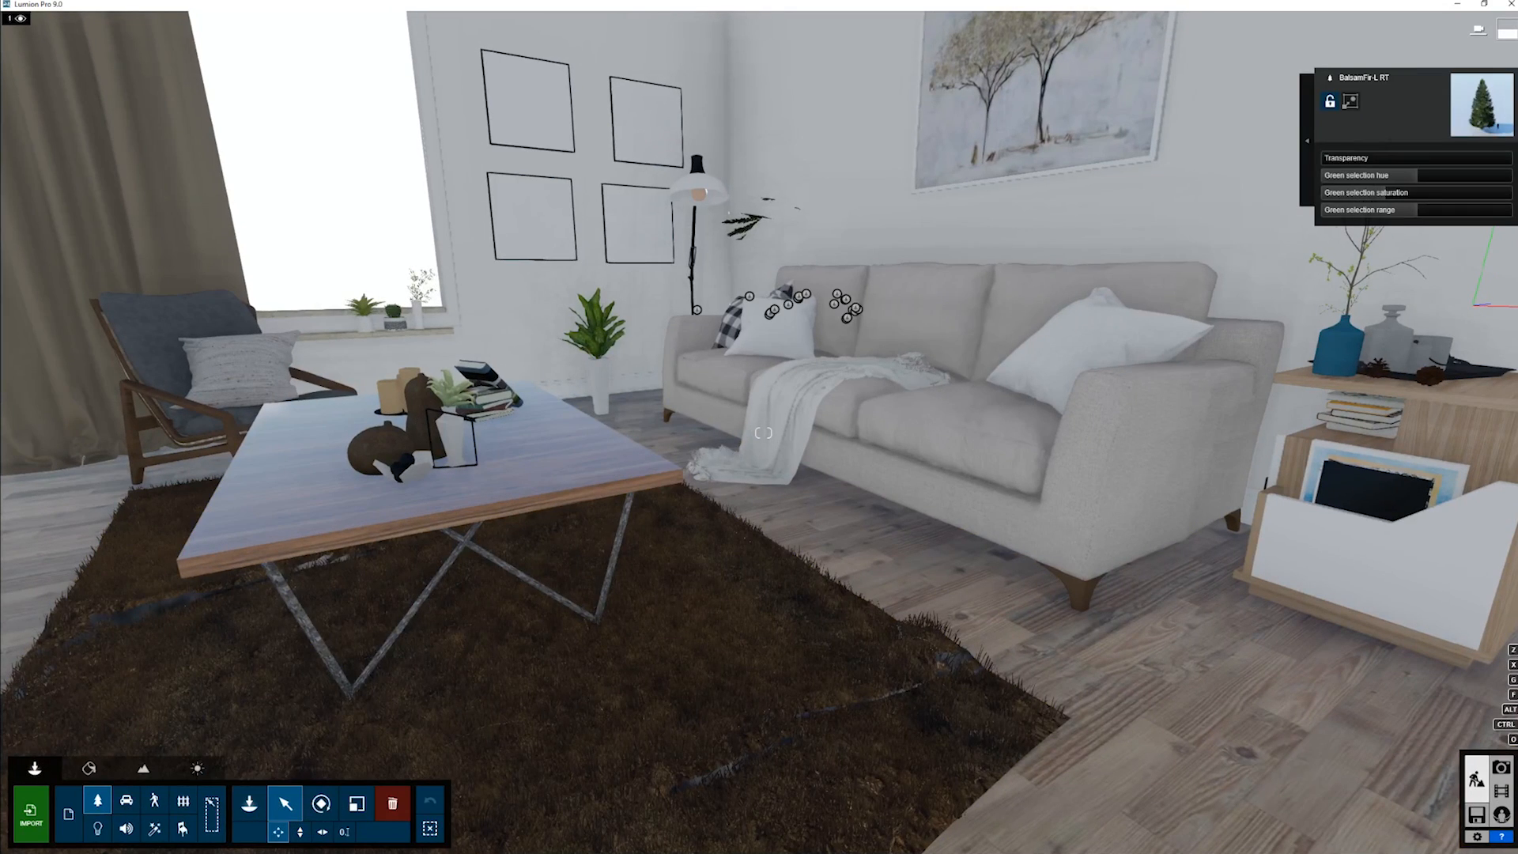
{"action": "right_click_drag", "start_coordinate": [764, 434], "coordinate": [822, 426]}
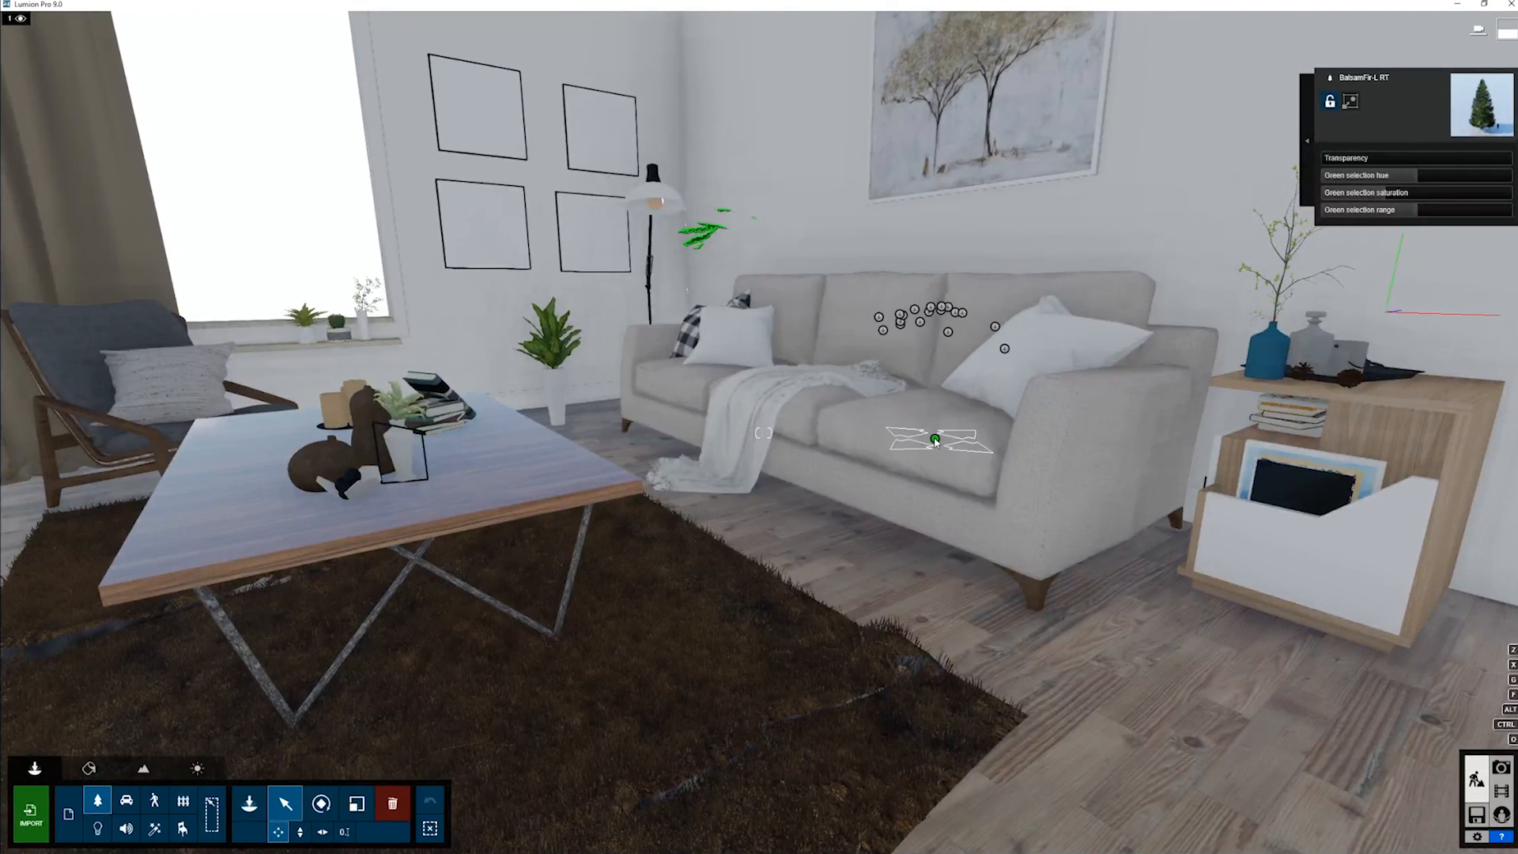
{"action": "right_click_drag", "start_coordinate": [935, 440], "coordinate": [949, 431]}
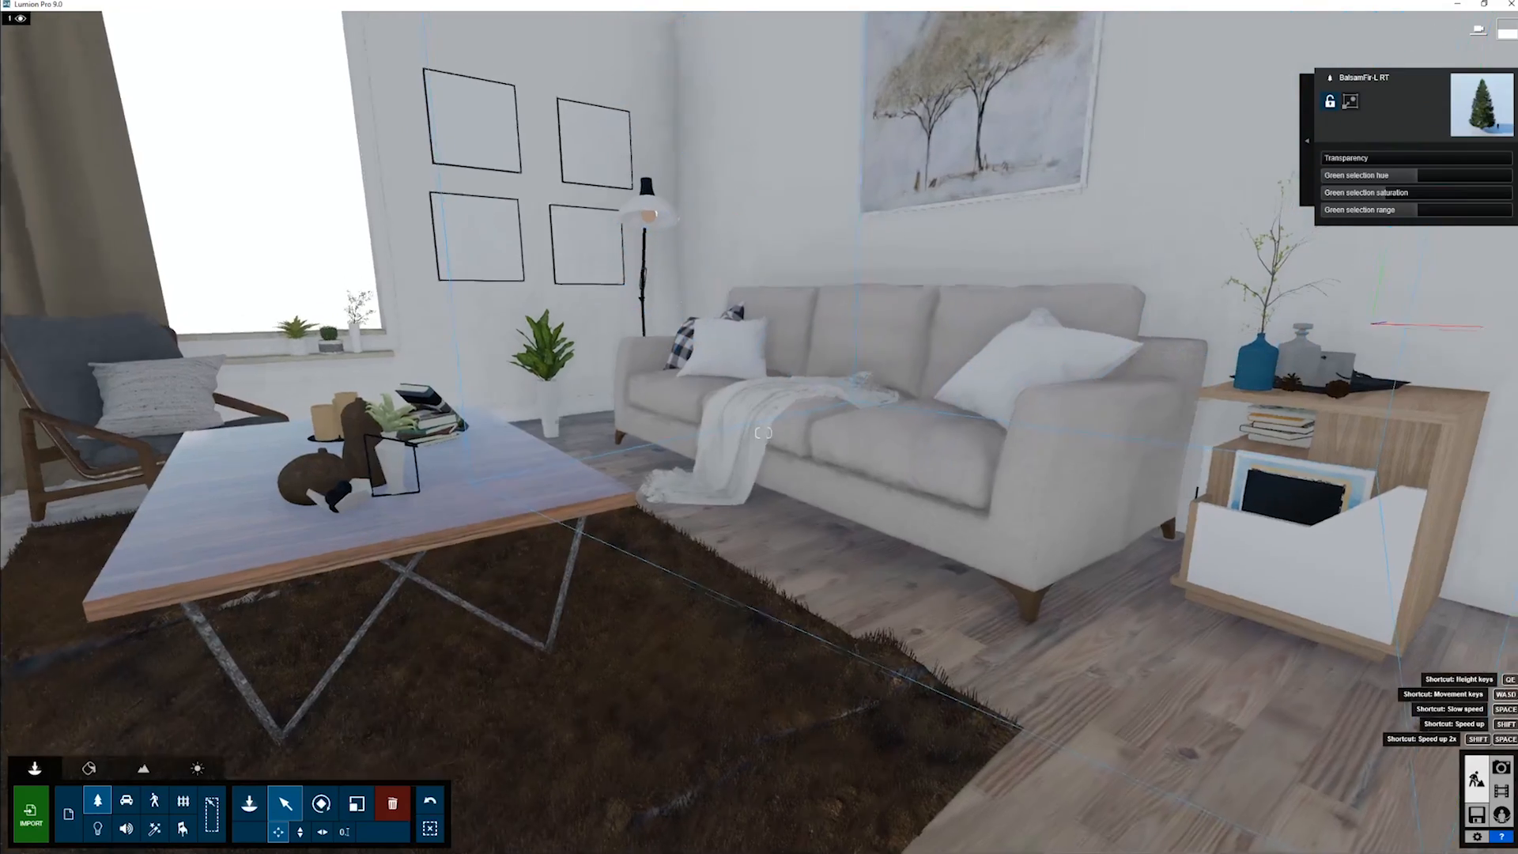
{"action": "key", "text": "s"}
{"action": "right_click_drag", "start_coordinate": [763, 433], "coordinate": [777, 422]}
{"action": "right_click_drag", "start_coordinate": [887, 477], "coordinate": [791, 468]}
{"action": "key", "text": "w"}
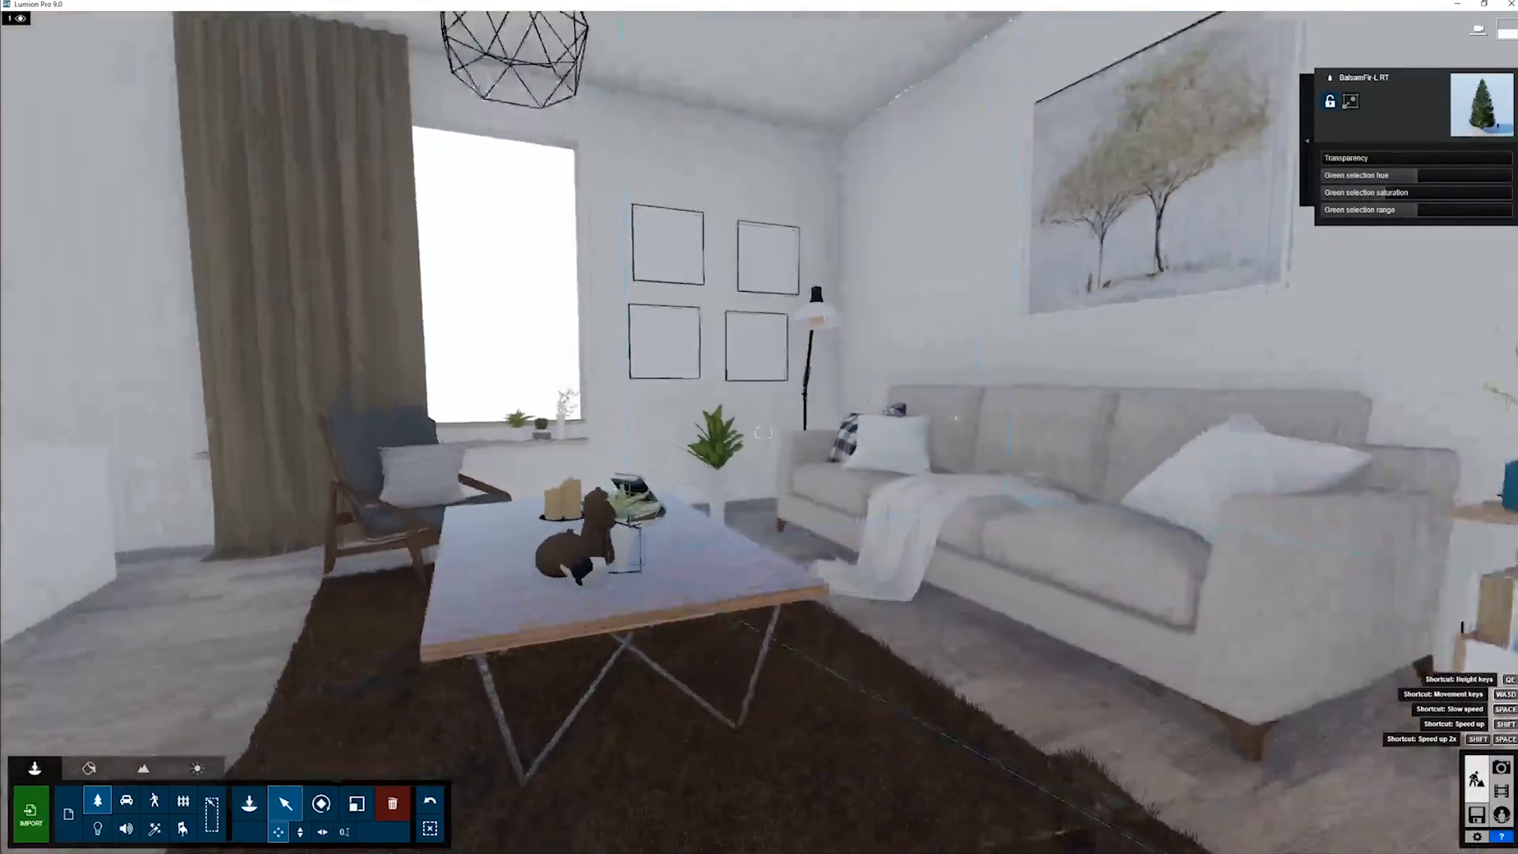
- Apply the Brown Fur material from the Nature library to the rug under the coffee table
{"action": "left_click", "coordinate": [88, 768]}
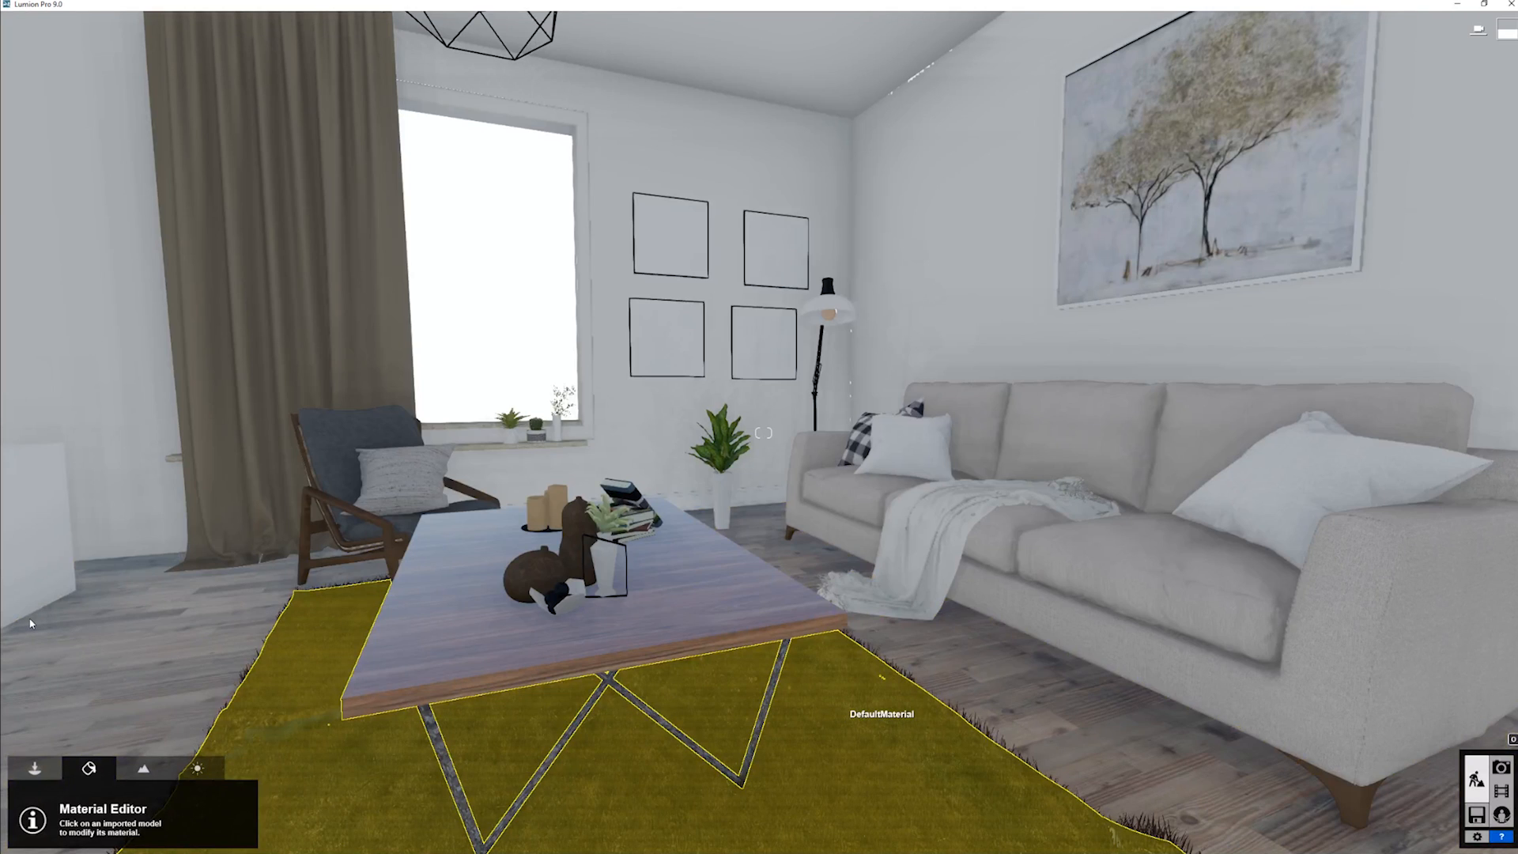
{"action": "left_click", "coordinate": [881, 703]}
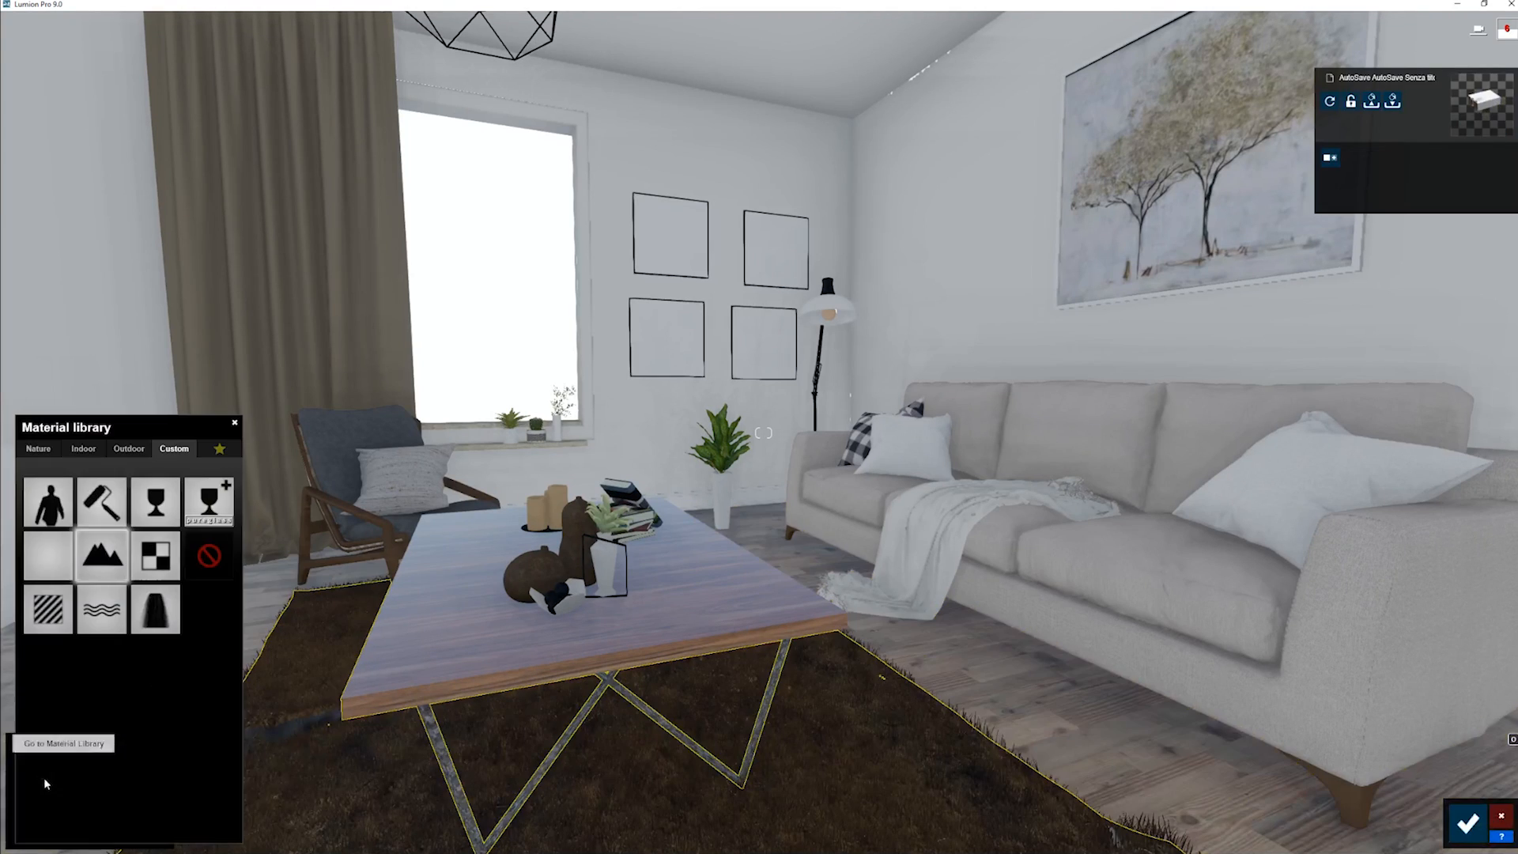
{"action": "left_click", "coordinate": [51, 450]}
{"action": "right_click_drag", "start_coordinate": [649, 733], "coordinate": [783, 774]}
{"action": "key", "text": "w"}
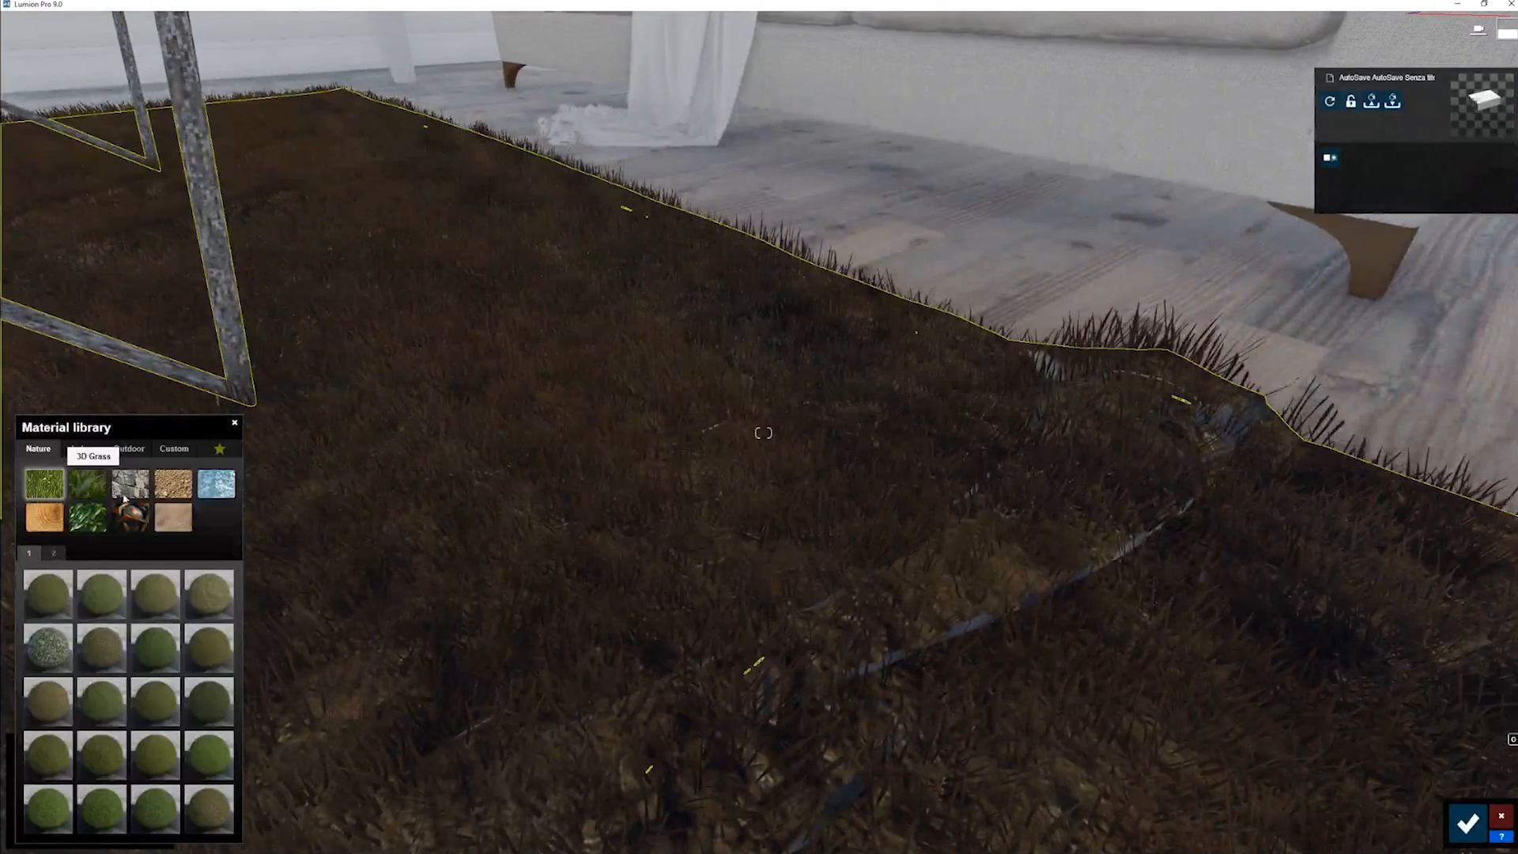
{"action": "left_click", "coordinate": [188, 526]}
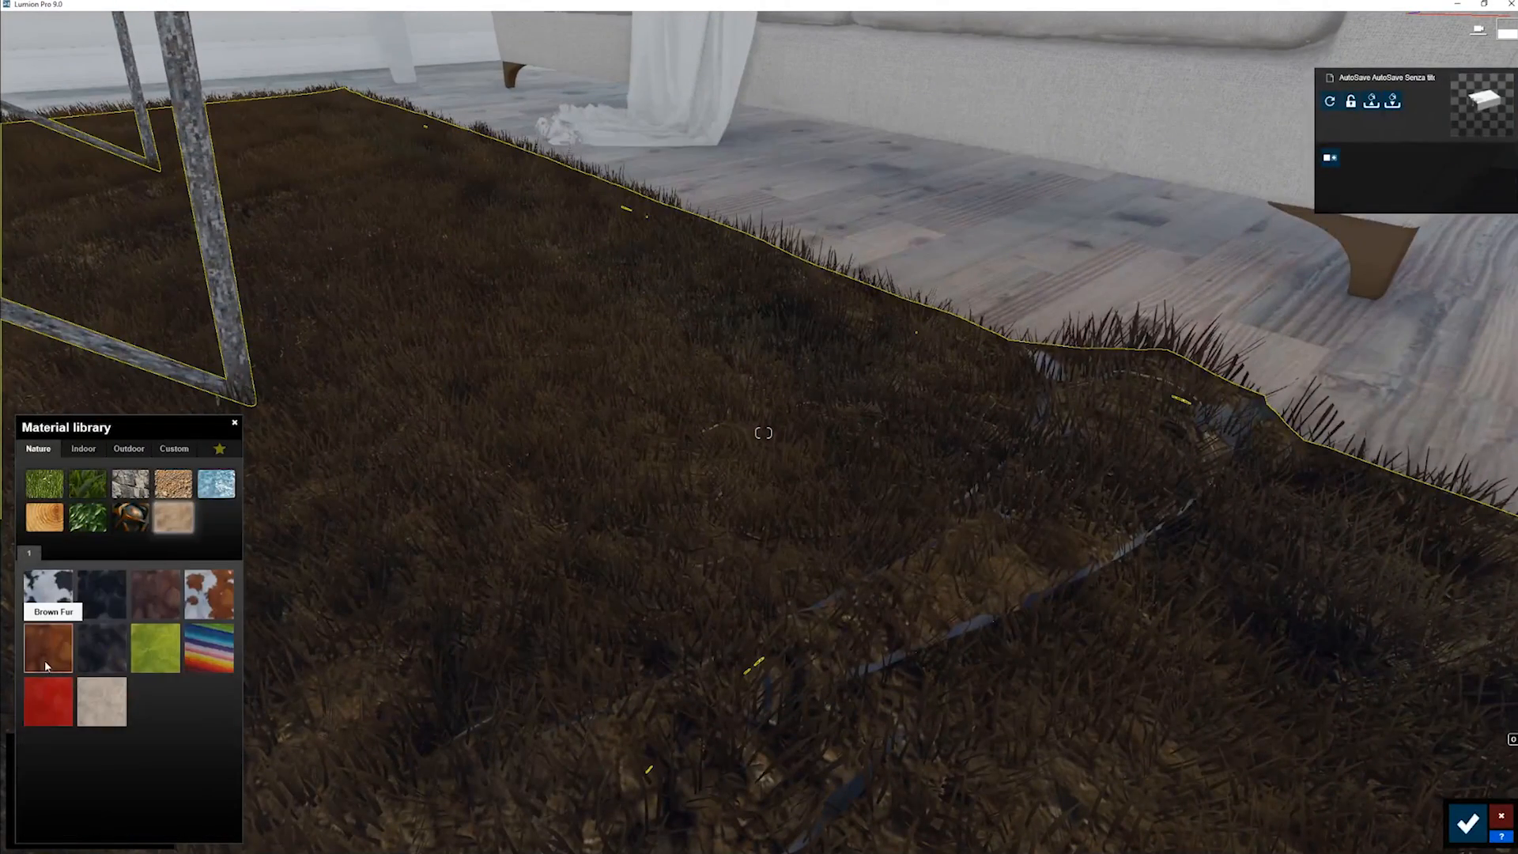
{"action": "left_click", "coordinate": [45, 665]}
- Examine the fur strands on the rug's surface and edges up close from several angles
{"action": "key", "text": "s"}
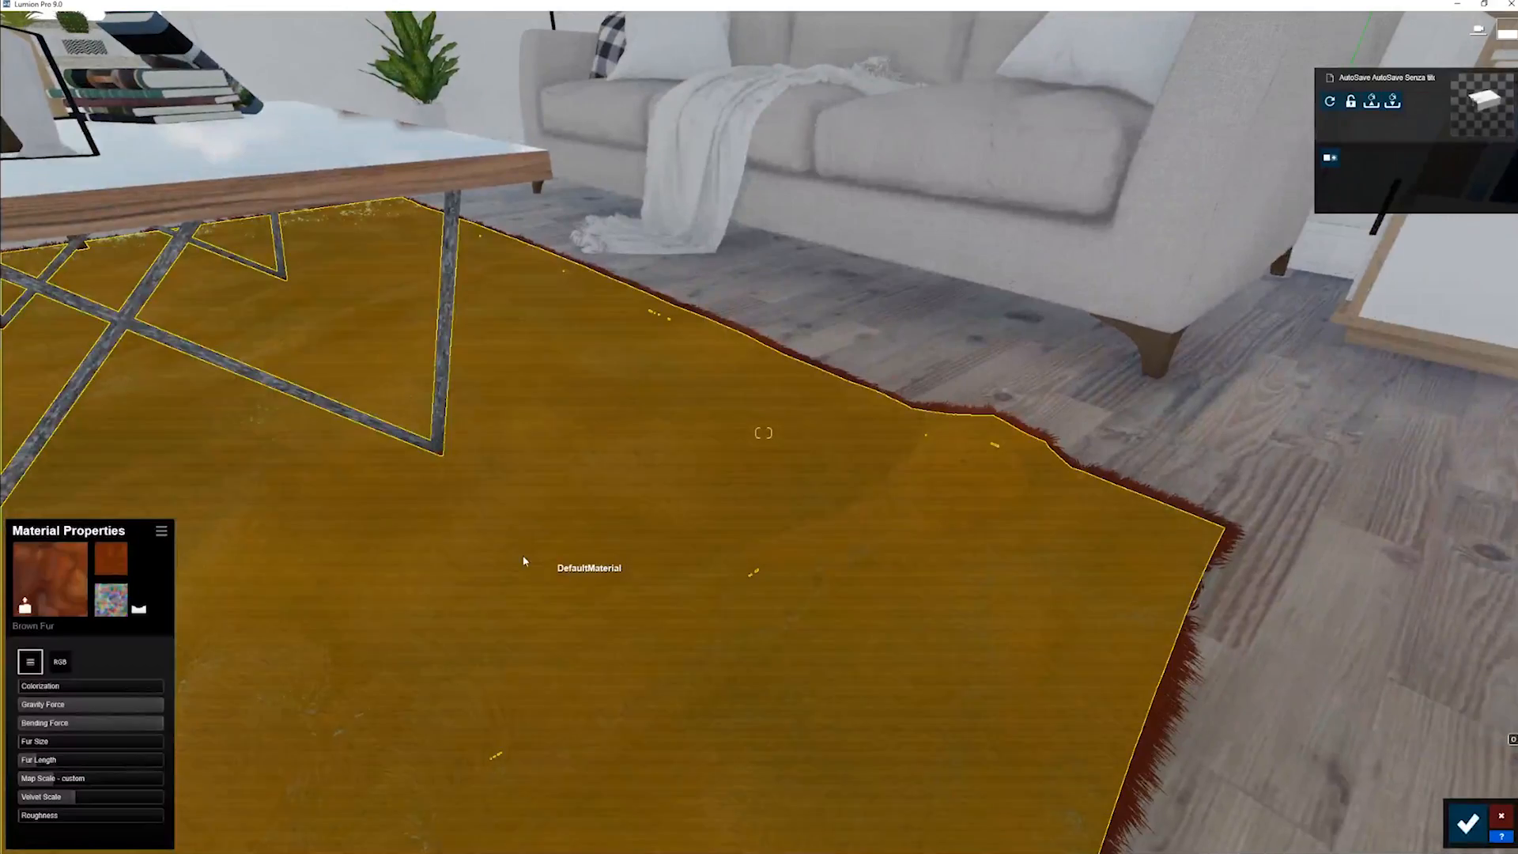
{"action": "key", "text": "o"}
{"action": "right_click_drag", "start_coordinate": [525, 563], "coordinate": [399, 560]}
{"action": "key", "text": "w"}
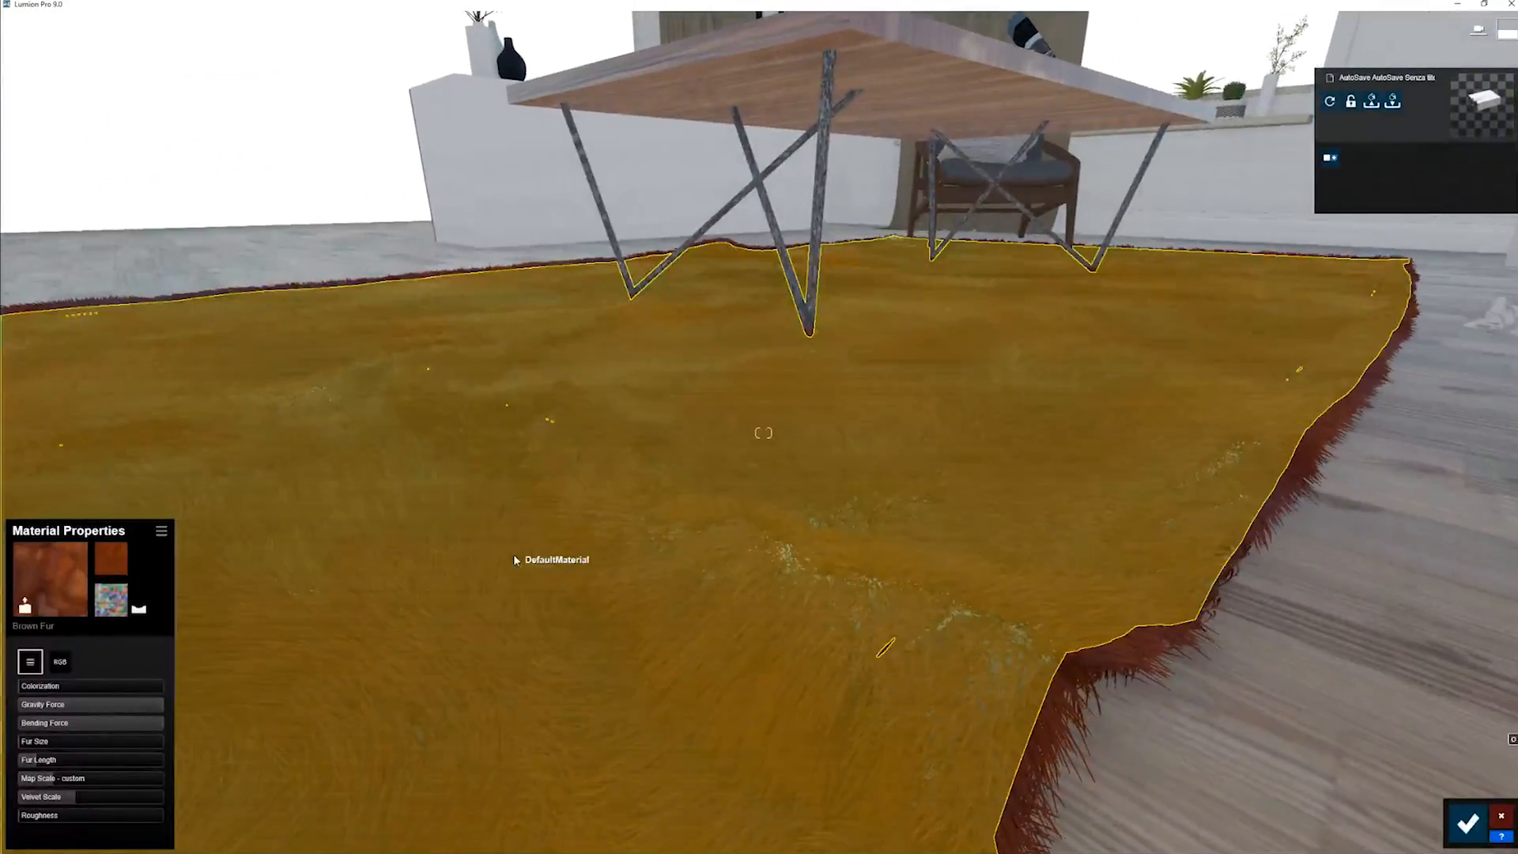
{"action": "key", "text": "o"}
{"action": "right_click_drag", "start_coordinate": [514, 560], "coordinate": [491, 552]}
{"action": "key", "text": "a"}
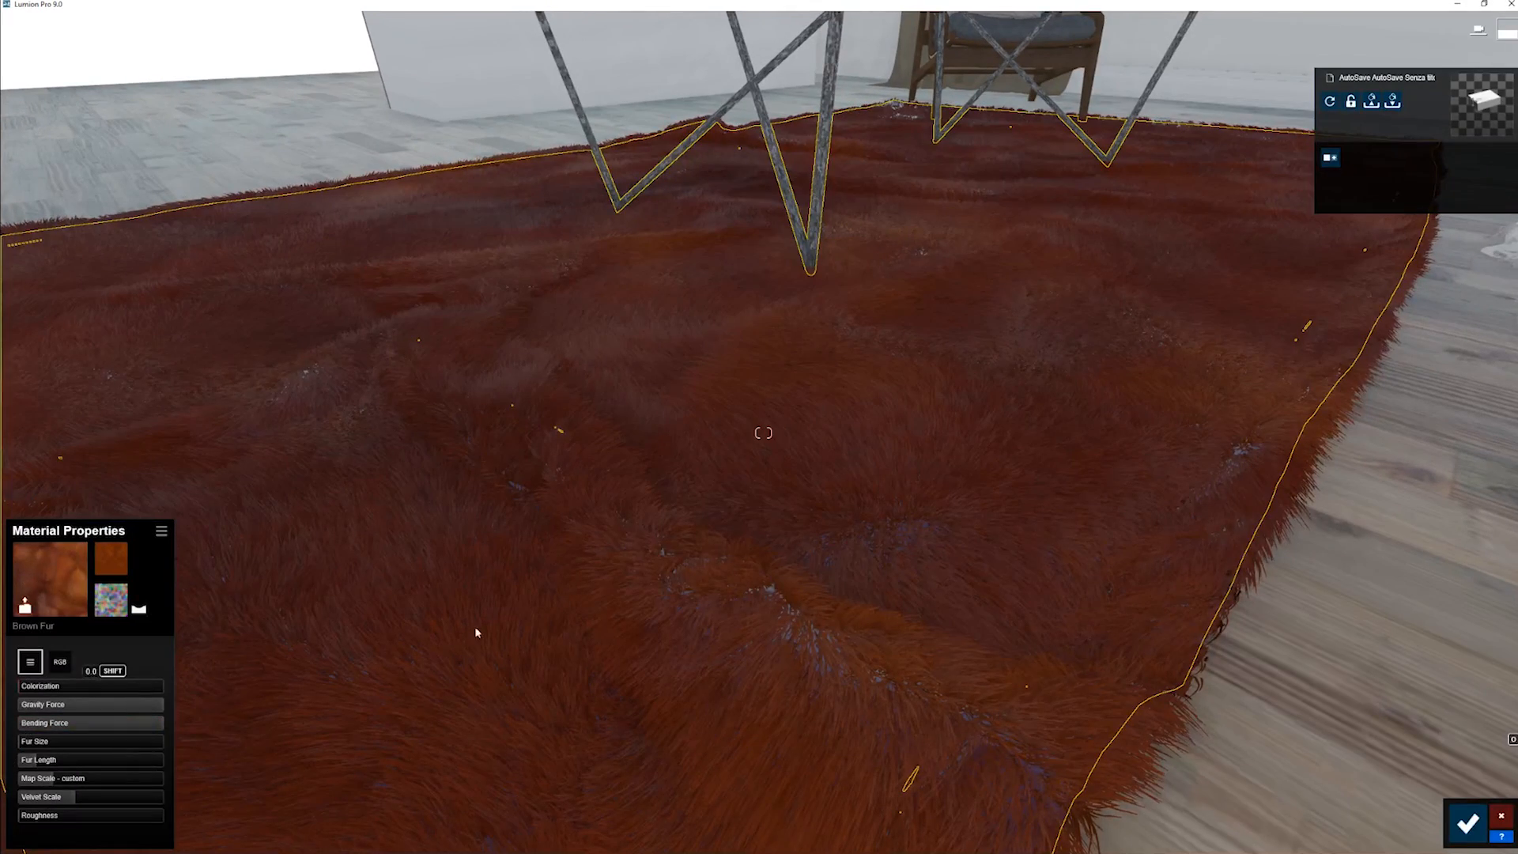
{"action": "key", "text": "s"}
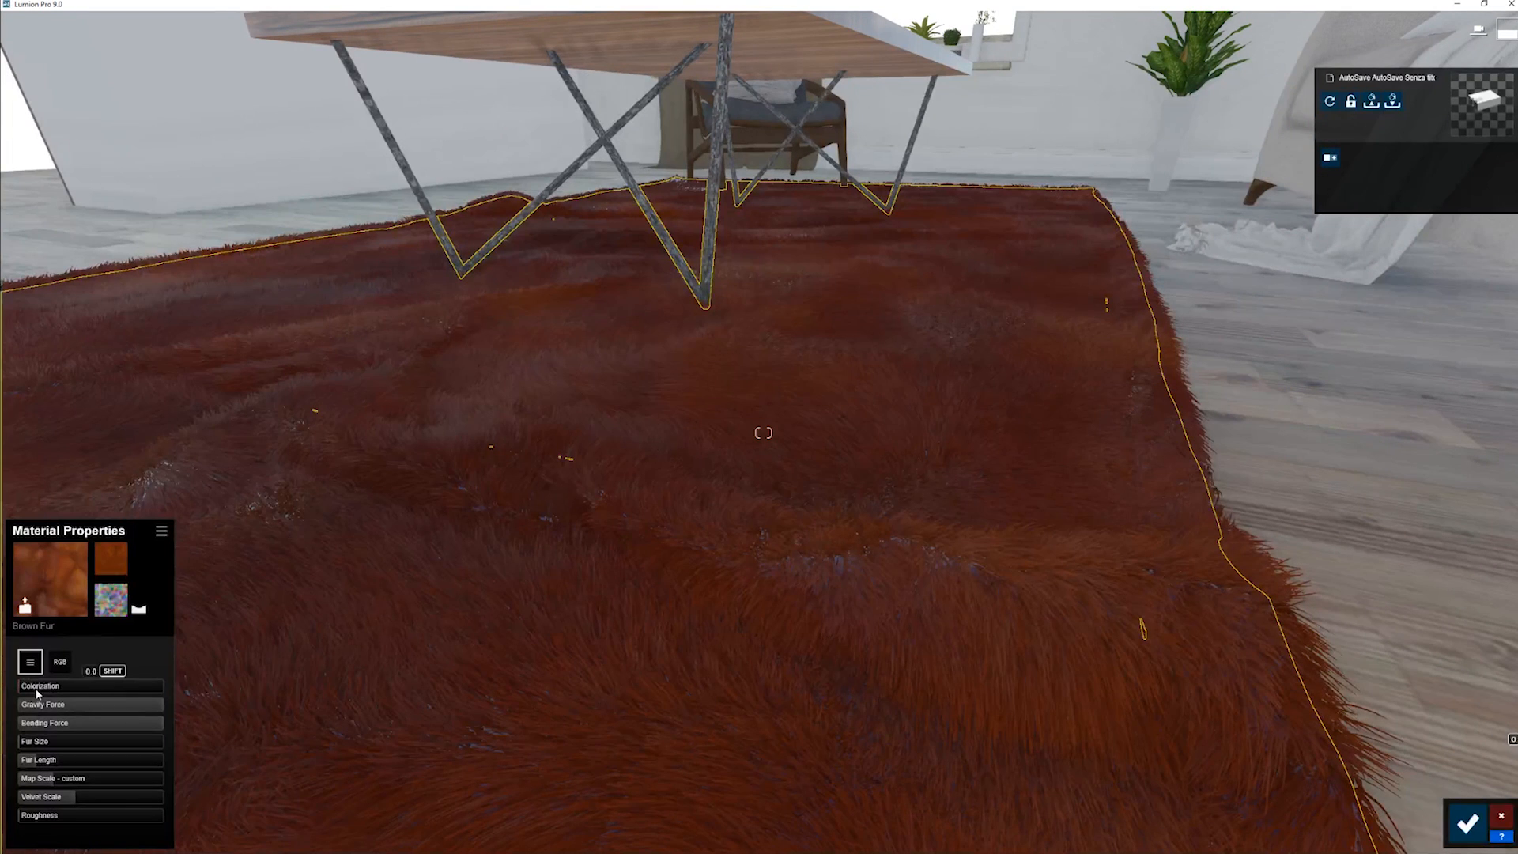
- Choose a blue colour for the rug's fur and set its Colorization to 1.0
{"action": "left_click_drag", "start_coordinate": [36, 690], "coordinate": [69, 691]}
{"action": "left_click", "coordinate": [59, 662]}
{"action": "left_click_drag", "start_coordinate": [107, 727], "coordinate": [108, 706]}
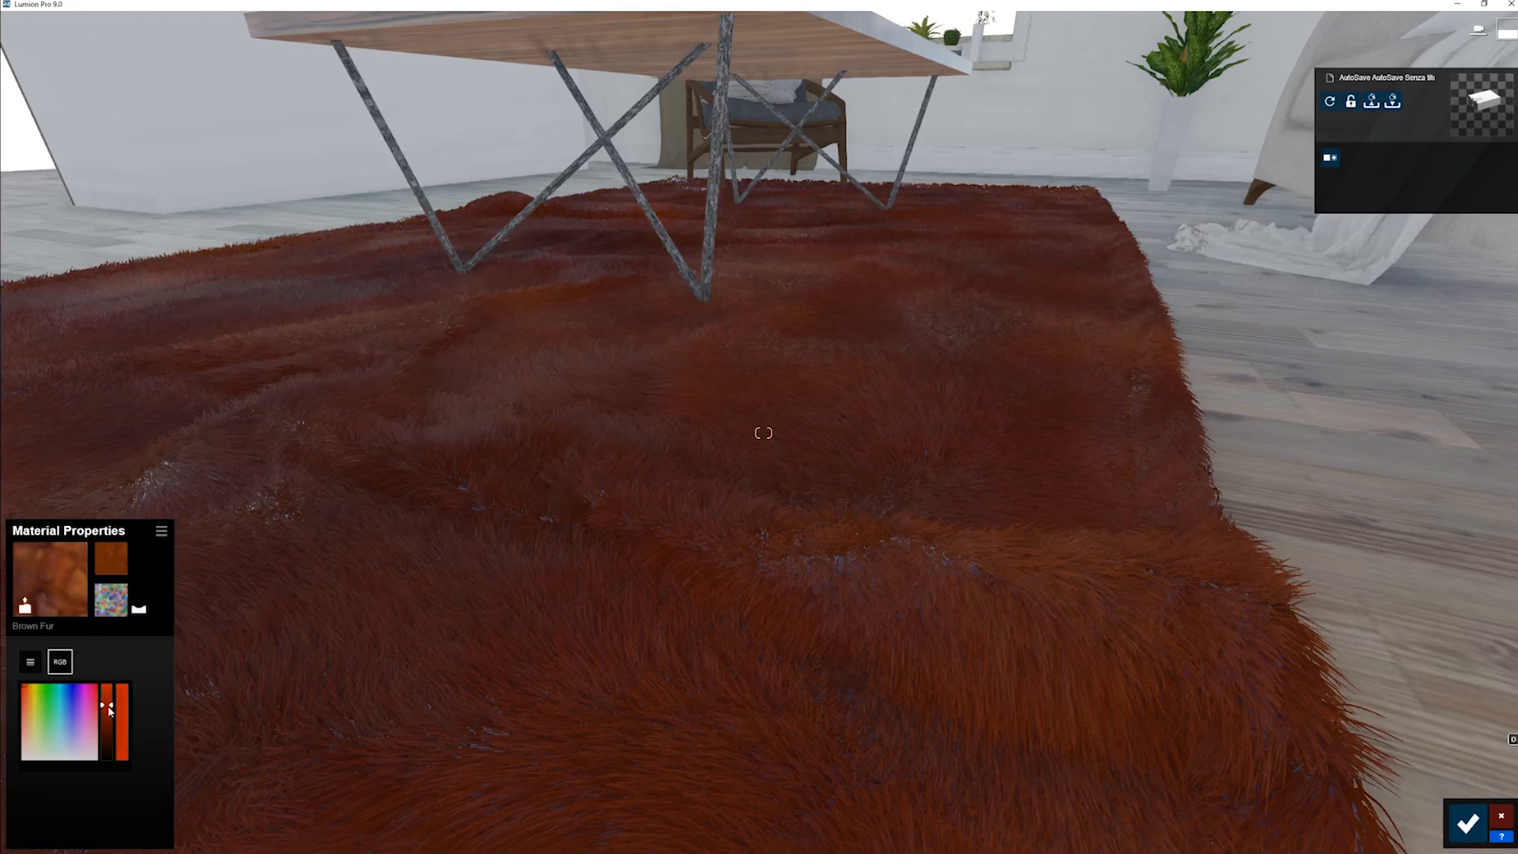
{"action": "left_click", "coordinate": [65, 697]}
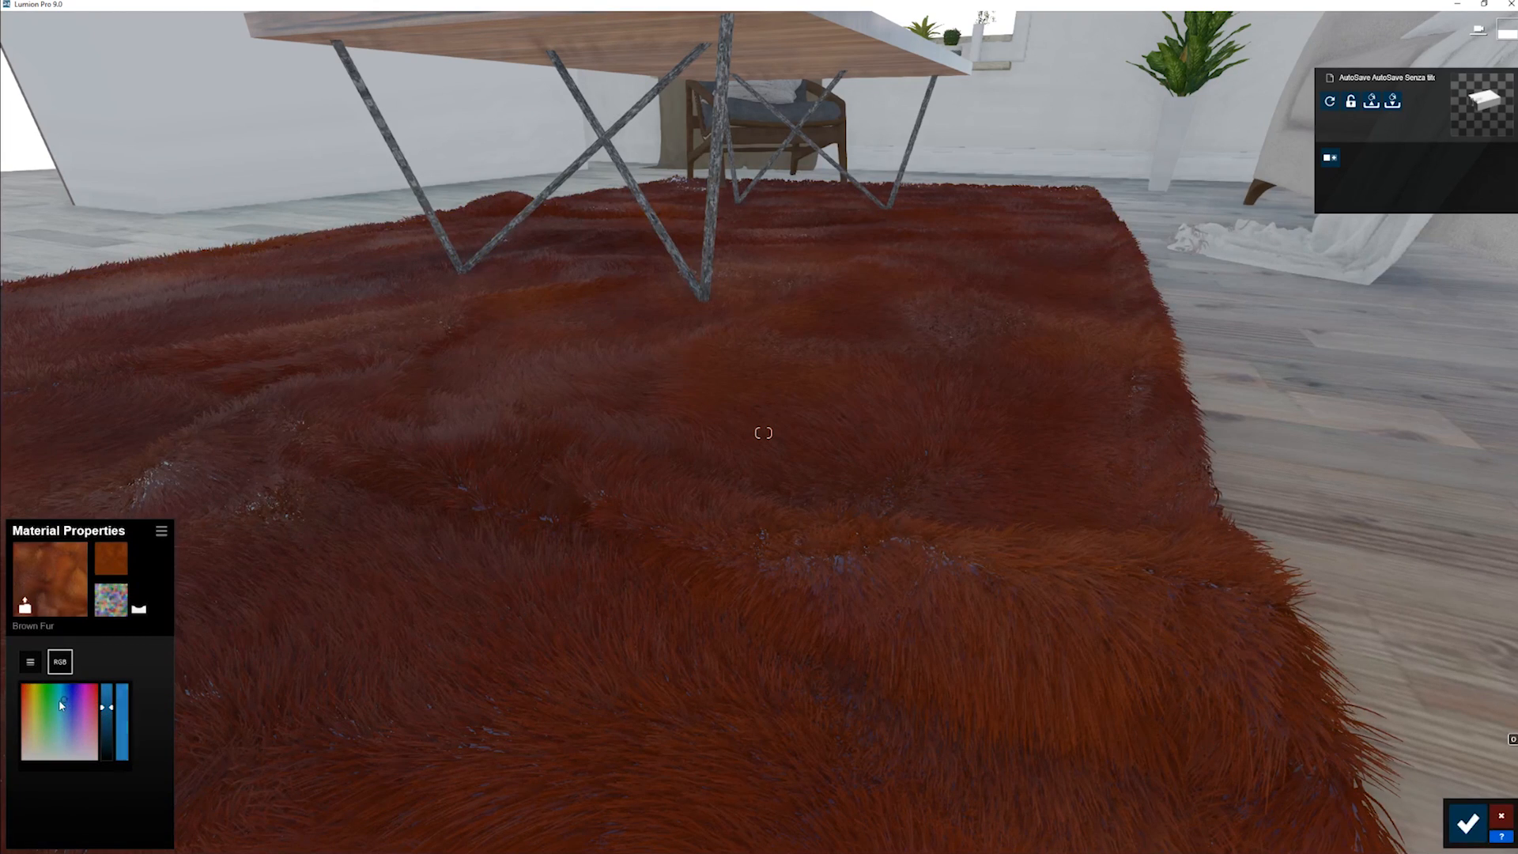
{"action": "left_click", "coordinate": [58, 699]}
{"action": "left_click", "coordinate": [30, 662]}
{"action": "left_click_drag", "start_coordinate": [98, 691], "coordinate": [149, 695]}
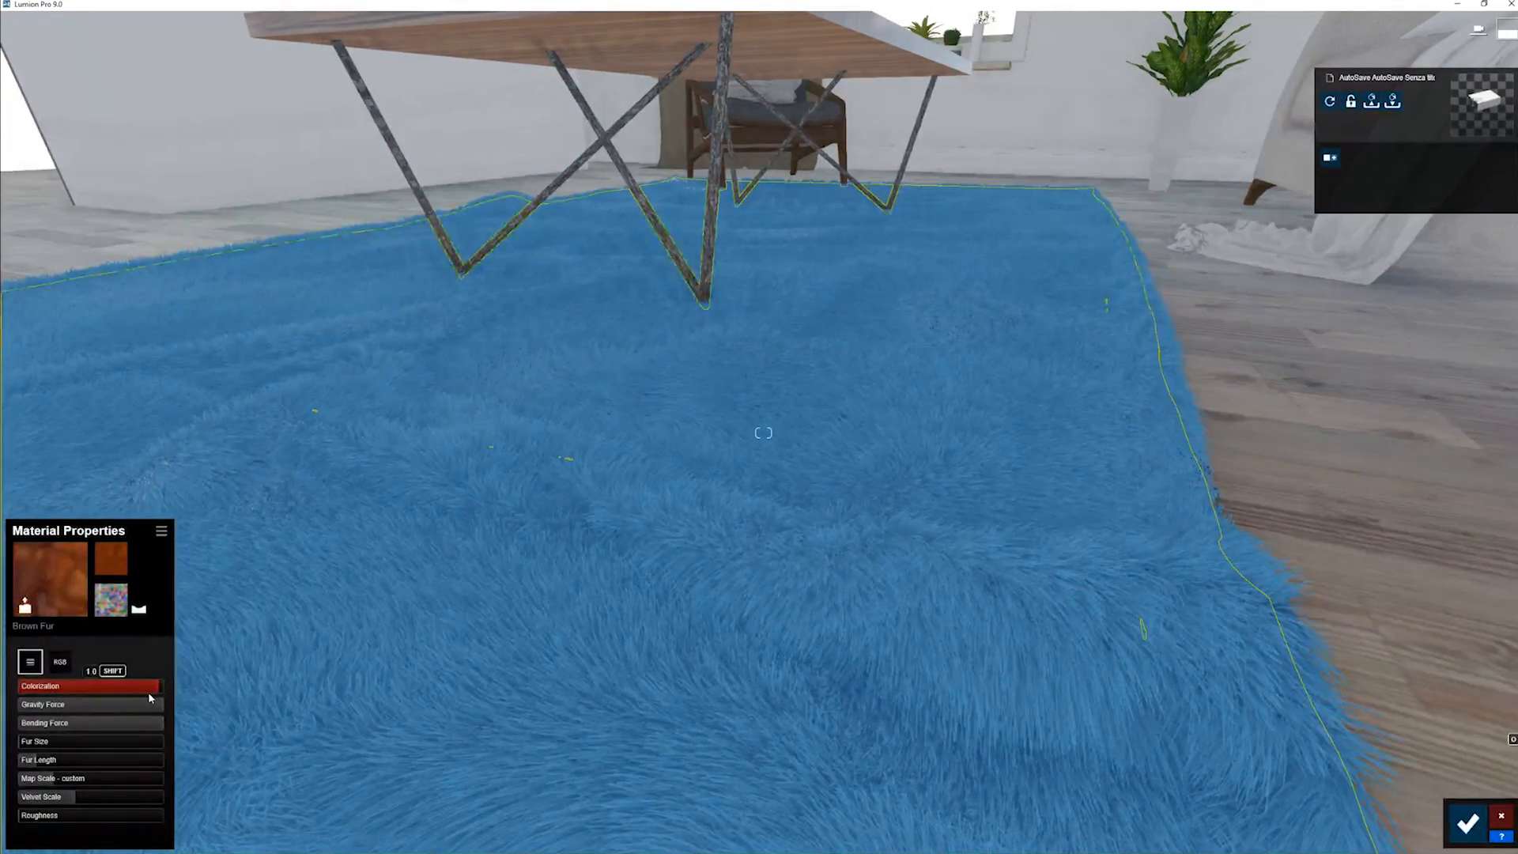
- Check the blue rug from farther away and keep its Colorization at full strength
{"action": "key", "text": "s"}
{"action": "right_click_drag", "start_coordinate": [163, 689], "coordinate": [218, 678]}
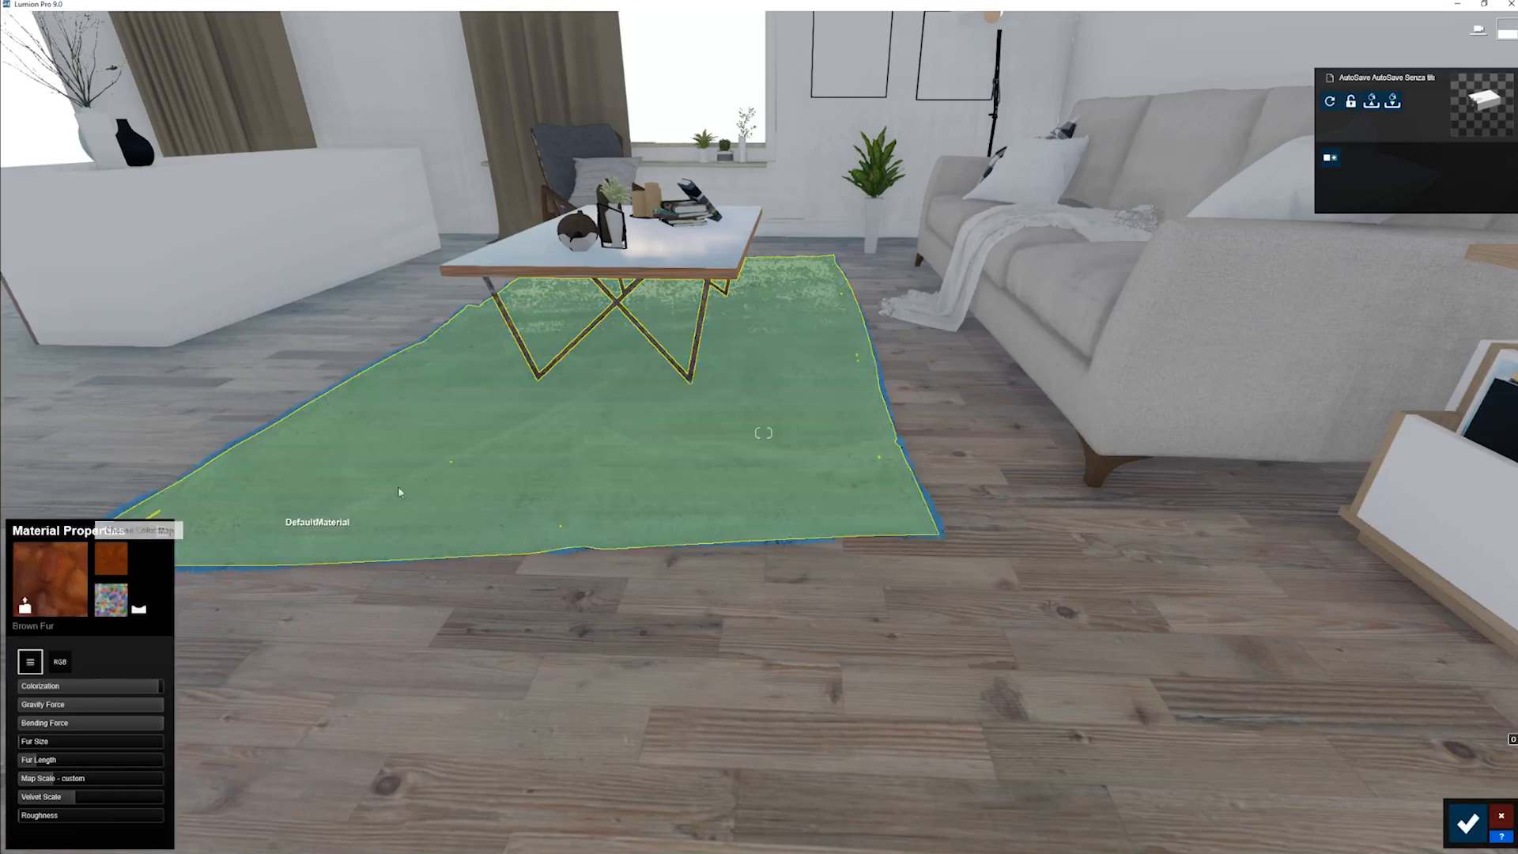
{"action": "right_click_drag", "start_coordinate": [488, 442], "coordinate": [758, 414]}
{"action": "key", "text": "w"}
{"action": "key", "text": "s"}
{"action": "key", "text": "s"}
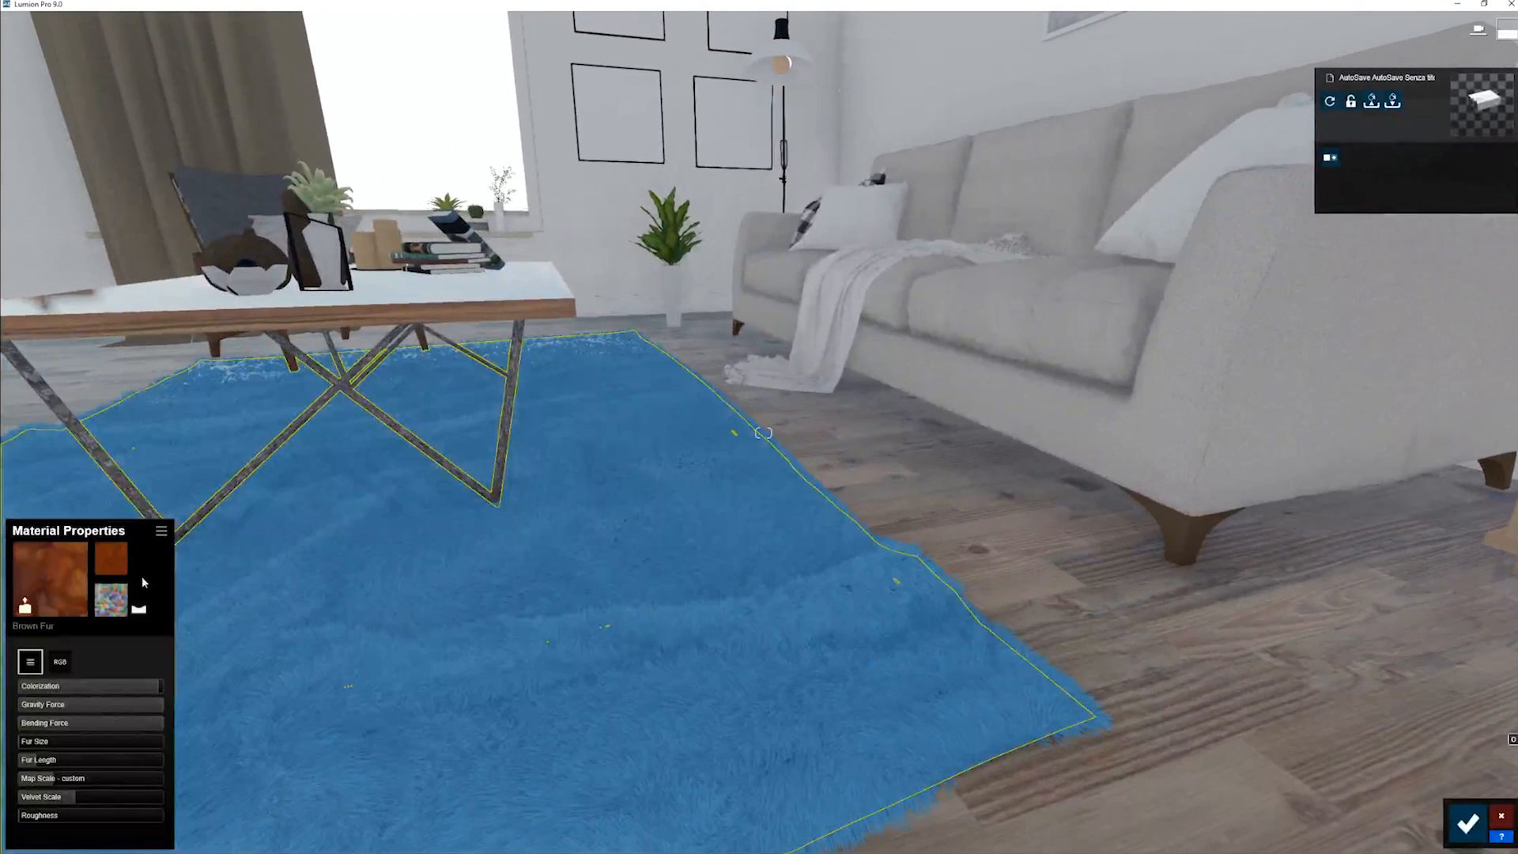
{"action": "left_click_drag", "start_coordinate": [34, 684], "coordinate": [158, 700]}
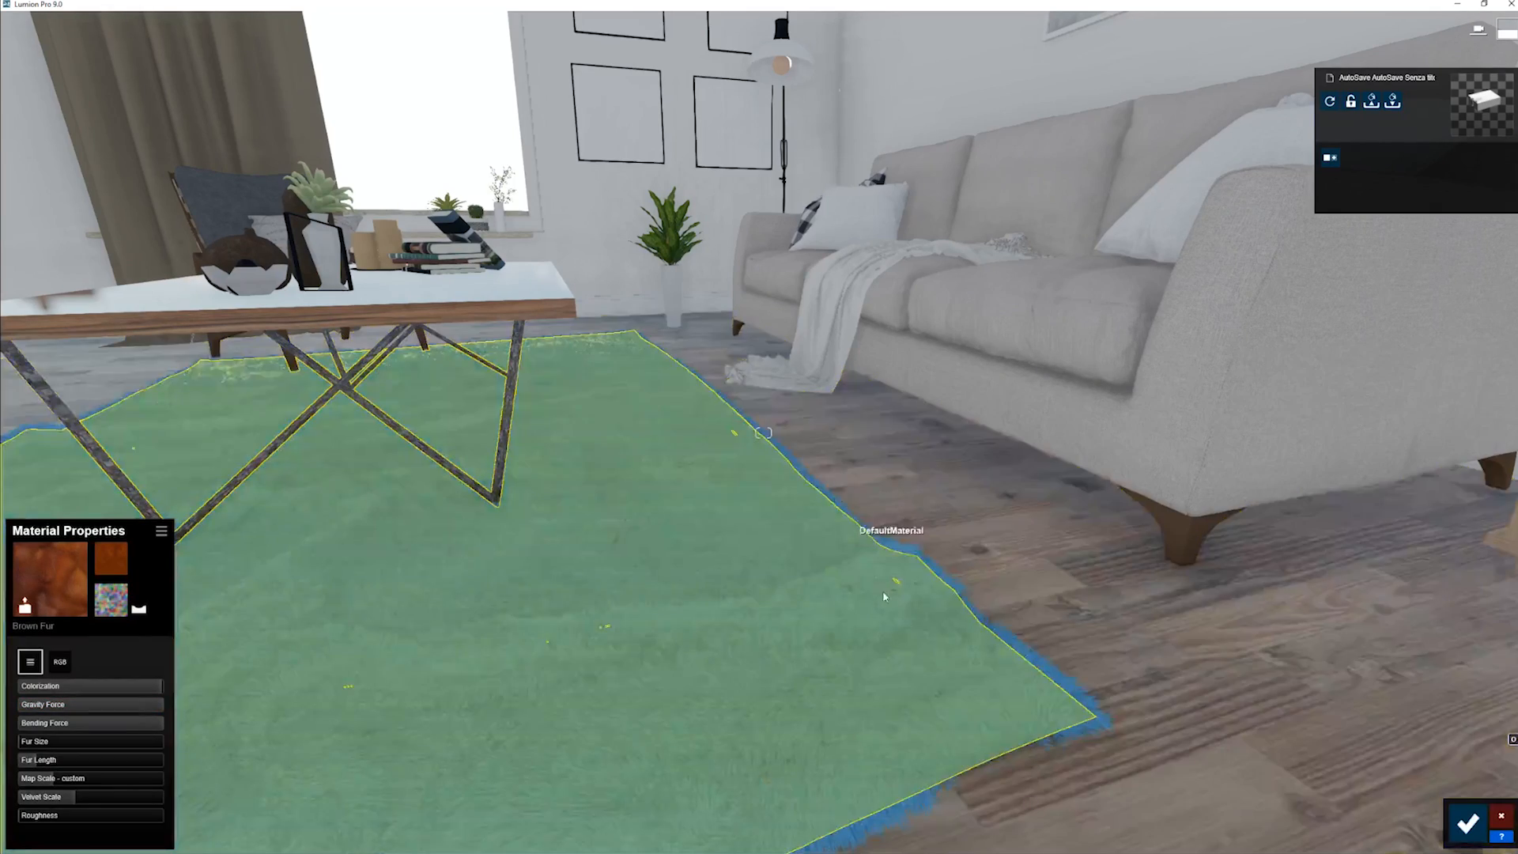
- Test the blue rug's Gravity Force and Bending Force, leaving gravity at its maximum and bending at its minimum
{"action": "mouse_move", "coordinate": [858, 542]}
{"action": "right_mouse_down"}
{"action": "mouse_move", "coordinate": [879, 599]}
{"action": "mouse_move", "coordinate": [862, 558]}
{"action": "right_mouse_up"}
{"action": "key", "text": "w"}
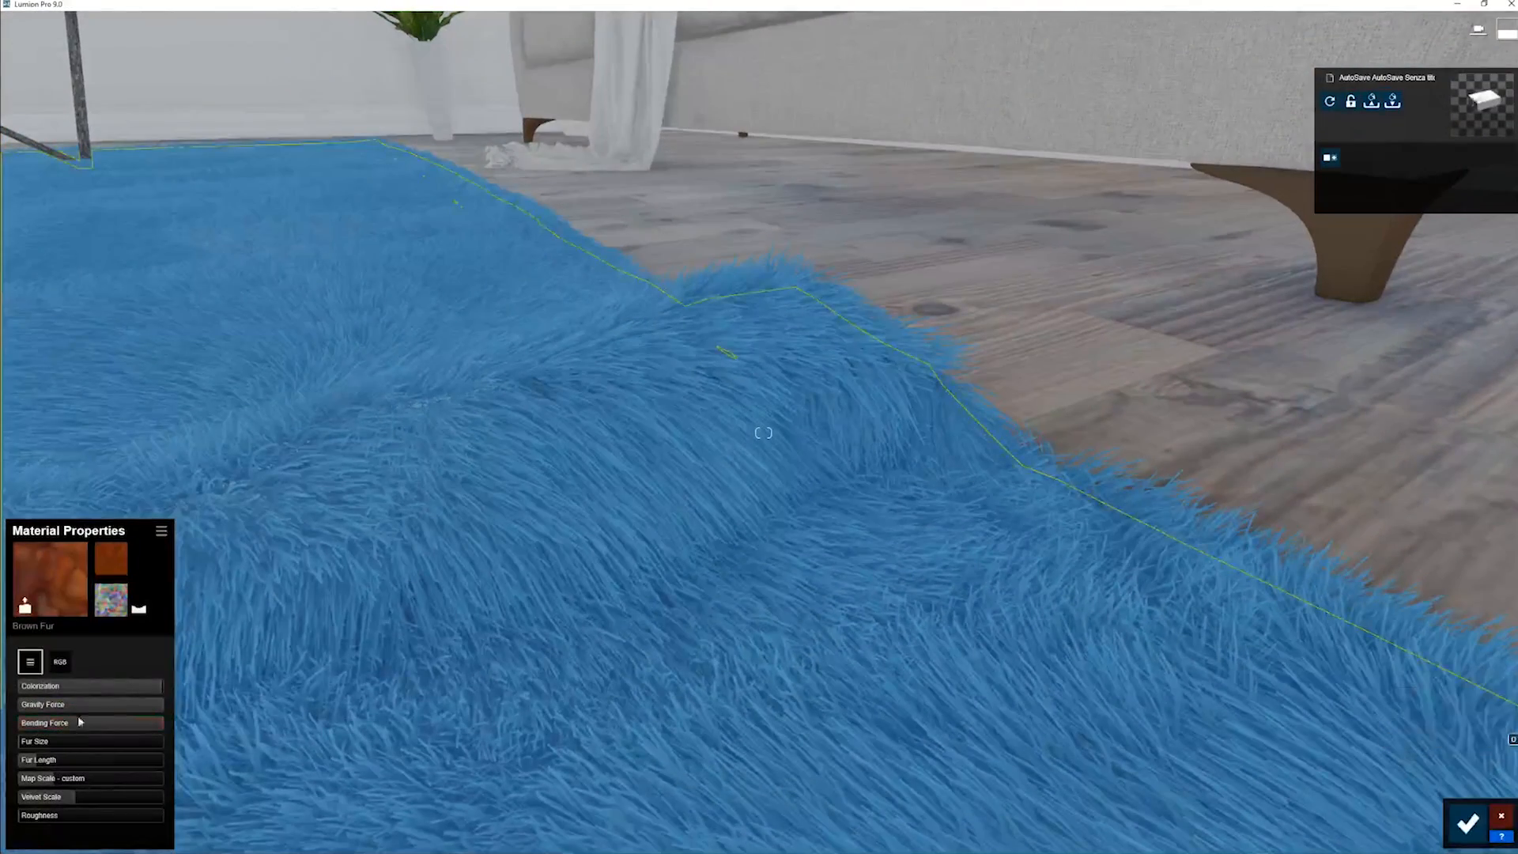
{"action": "left_click_drag", "start_coordinate": [82, 706], "coordinate": [17, 708]}
{"action": "key", "text": "s"}
{"action": "right_click_drag", "start_coordinate": [340, 708], "coordinate": [212, 702]}
{"action": "left_click_drag", "start_coordinate": [121, 723], "coordinate": [443, 724]}
{"action": "key", "text": "w"}
{"action": "key", "text": "s"}
{"action": "right_click_drag", "start_coordinate": [843, 475], "coordinate": [807, 316]}
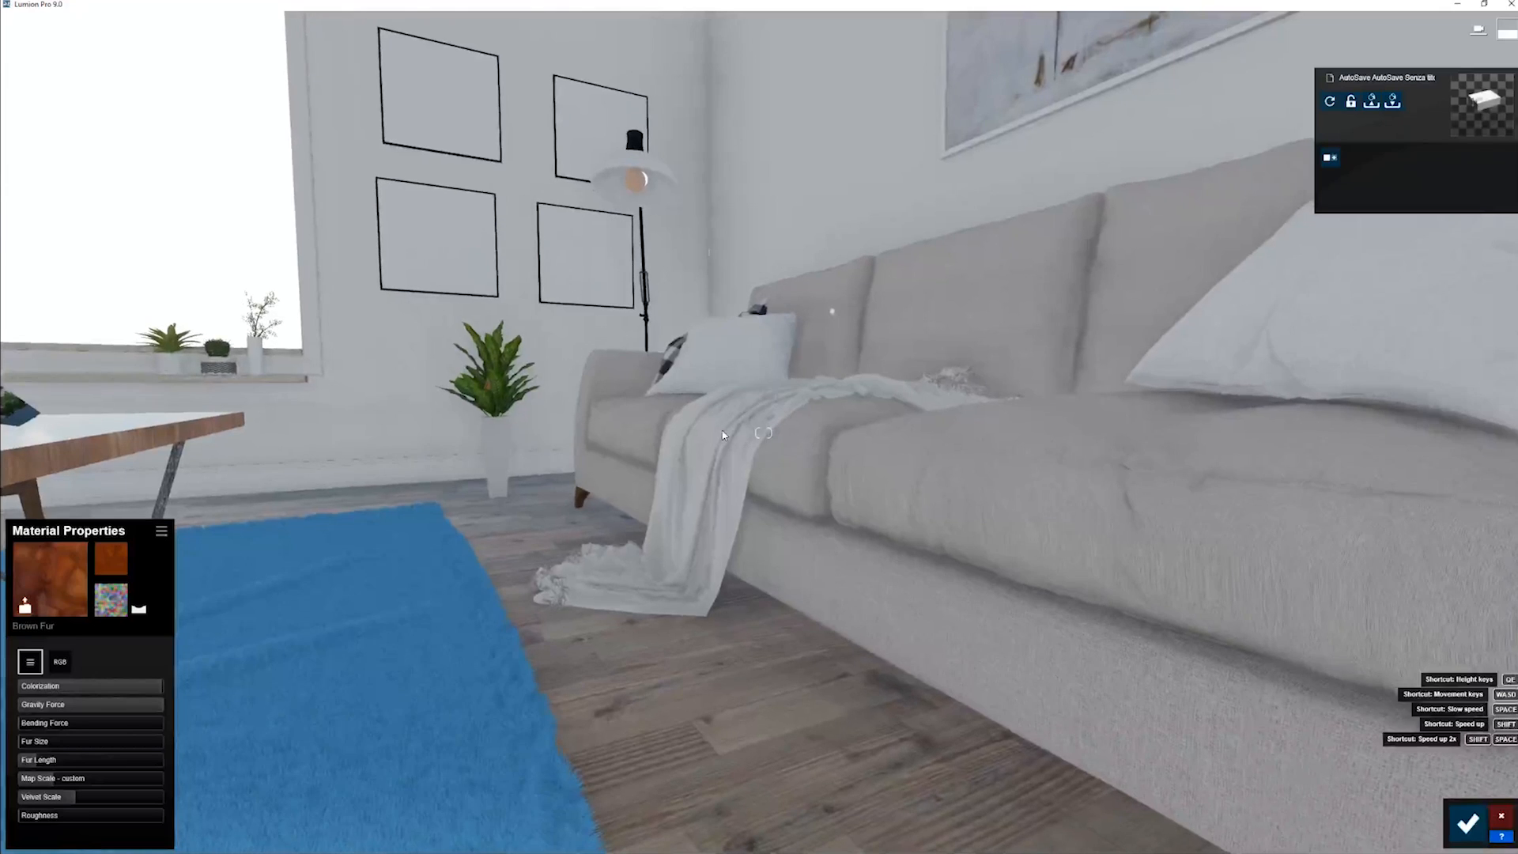
- Apply the Rainbow Fur material from the Nature library to the throw blanket on the sofa
{"action": "left_click", "coordinate": [722, 434]}
{"action": "left_click", "coordinate": [58, 546]}
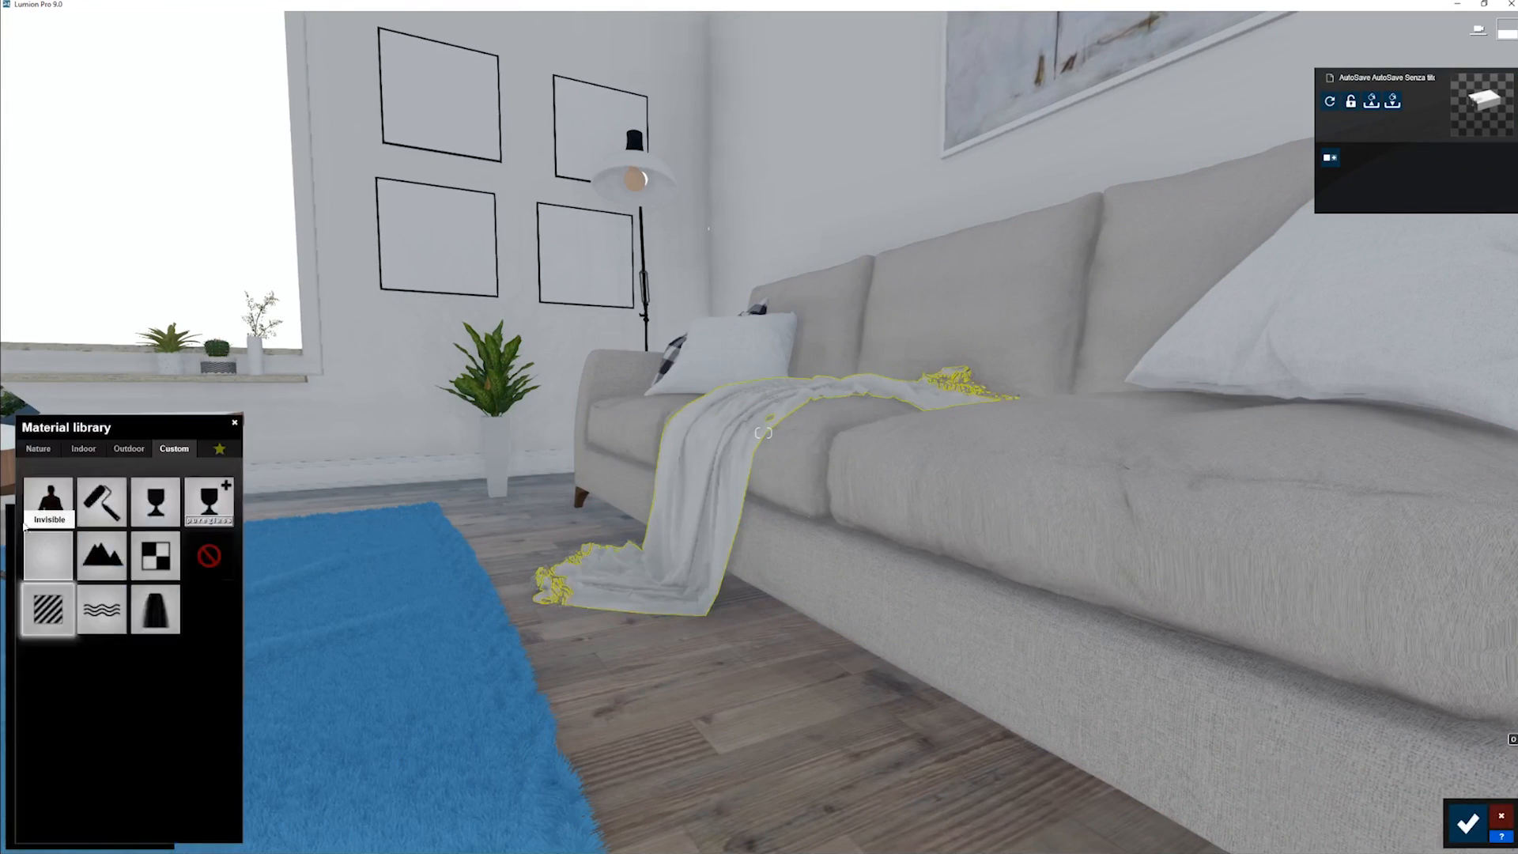
{"action": "left_click", "coordinate": [38, 449]}
{"action": "left_click", "coordinate": [174, 519]}
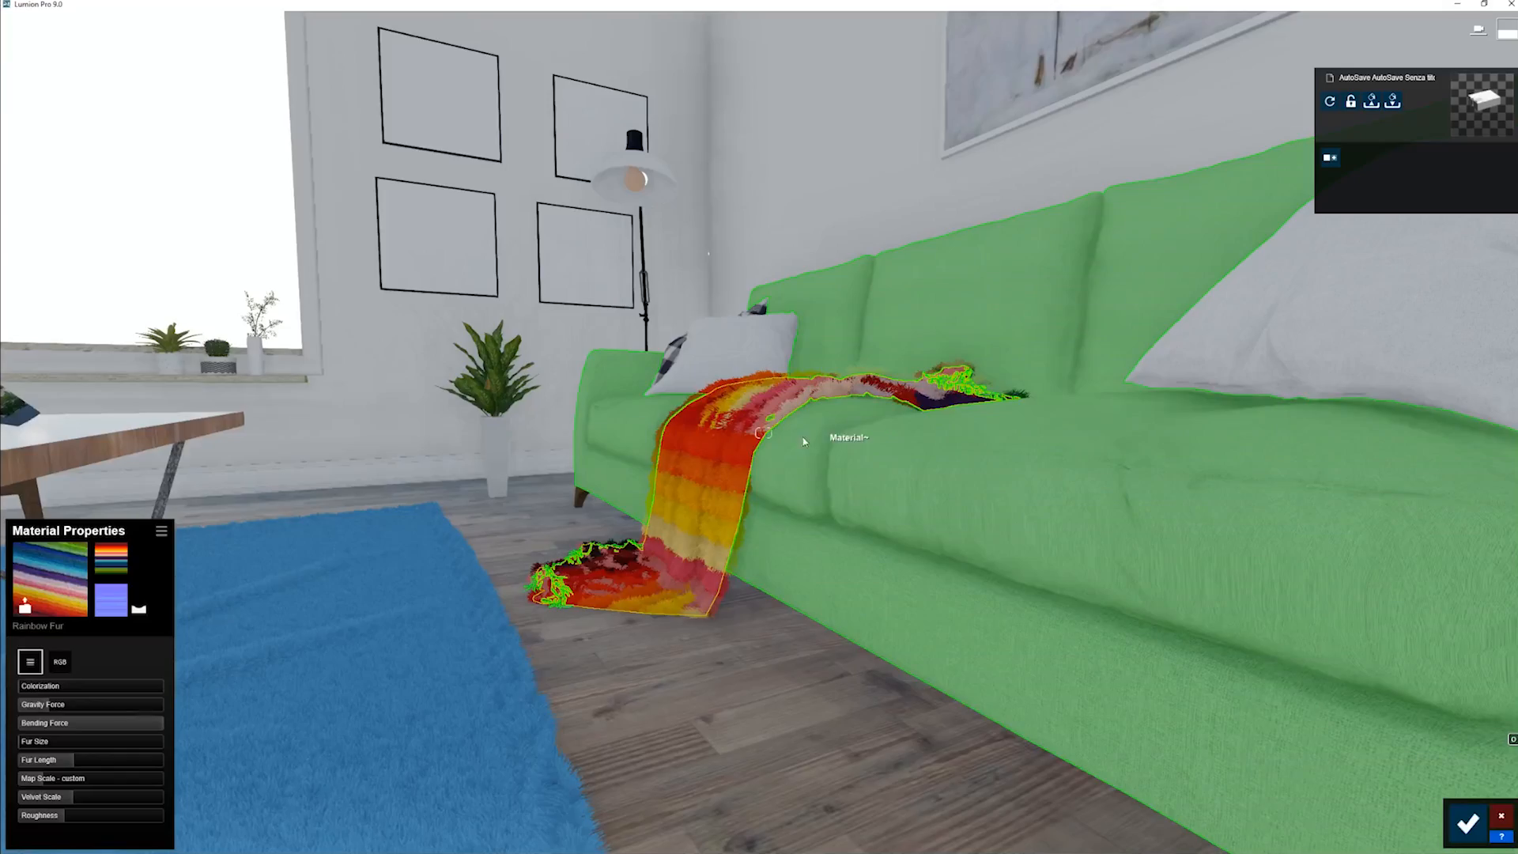
- Compare strong and weak Gravity Force with low Bending Force on the throw, and set Gravity Force to 0.5
{"action": "mouse_move", "coordinate": [803, 440]}
{"action": "right_mouse_down"}
{"action": "mouse_move", "coordinate": [633, 412]}
{"action": "mouse_move", "coordinate": [799, 458]}
{"action": "right_mouse_up"}
{"action": "key", "text": "w"}
{"action": "key", "text": "s"}
{"action": "right_click_drag", "start_coordinate": [672, 439], "coordinate": [796, 501]}
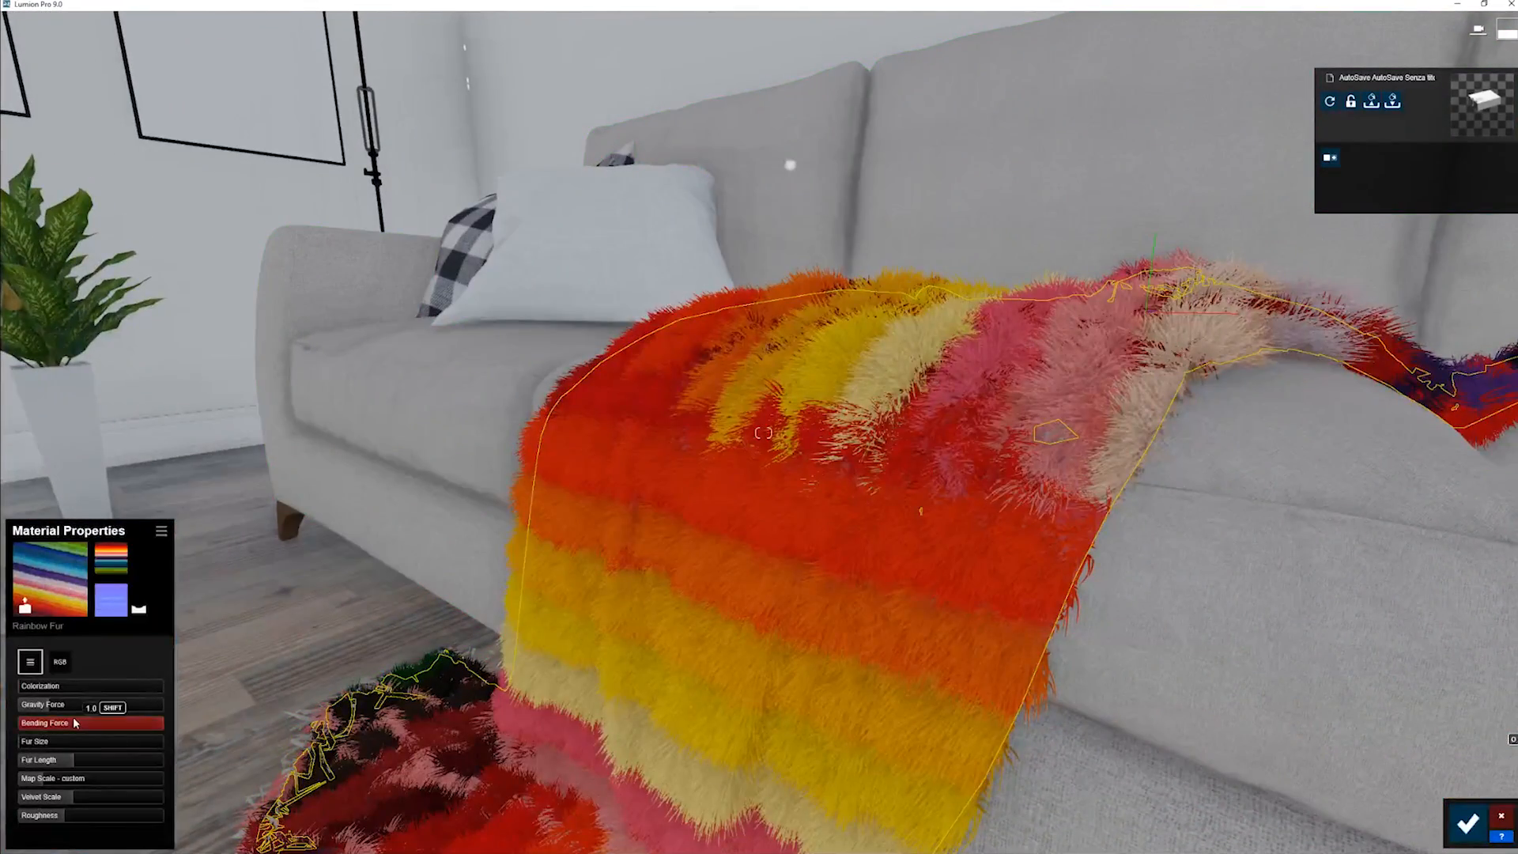
{"action": "left_click_drag", "start_coordinate": [44, 724], "coordinate": [282, 678]}
{"action": "right_click_drag", "start_coordinate": [616, 553], "coordinate": [608, 464]}
{"action": "key", "text": "w"}
{"action": "key", "text": "s"}
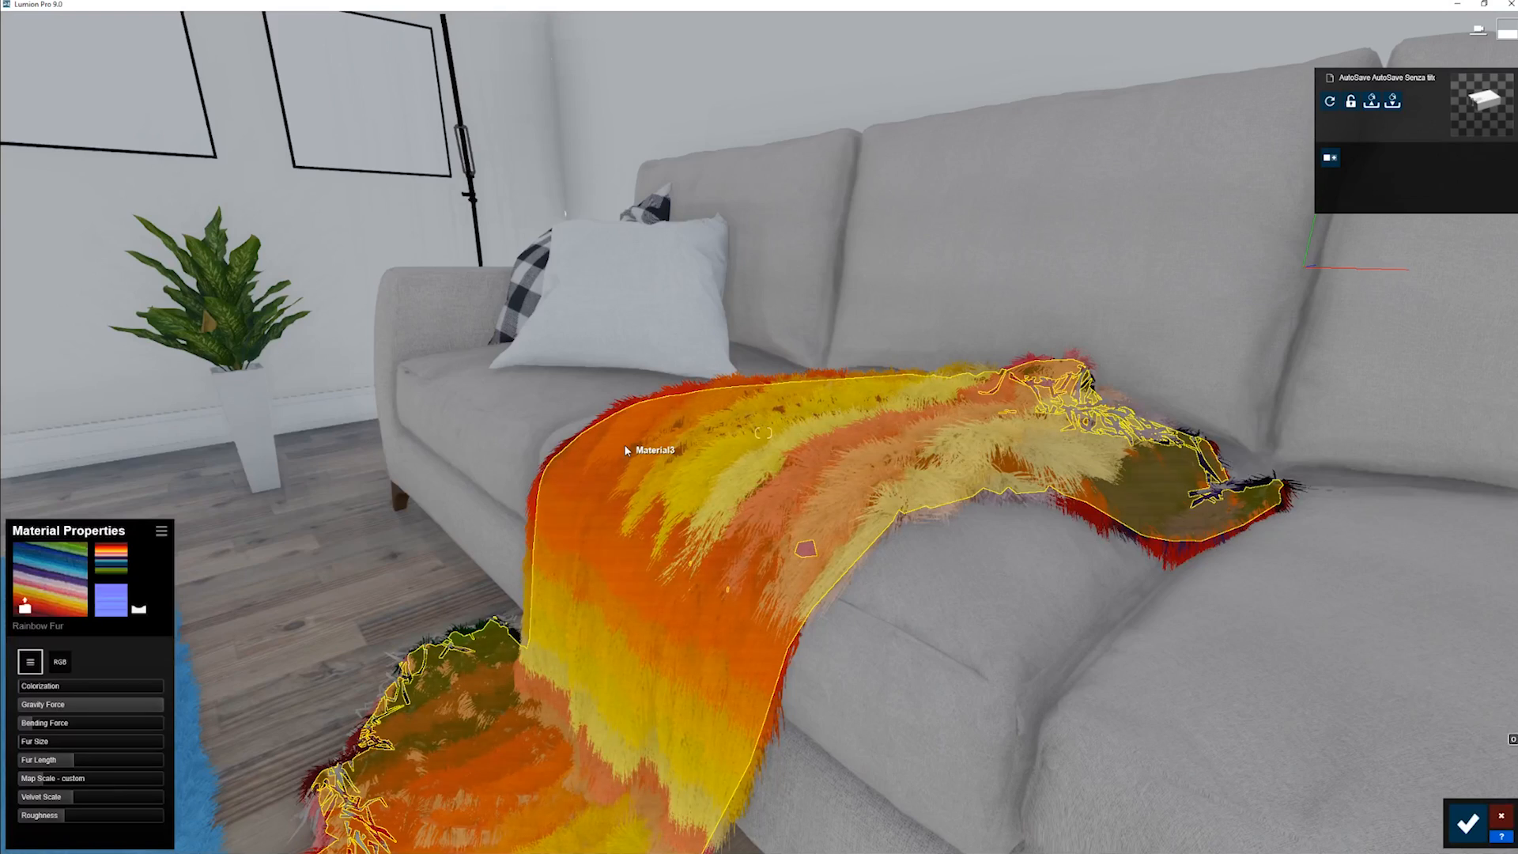
{"action": "mouse_move", "coordinate": [636, 444]}
{"action": "right_mouse_down"}
{"action": "mouse_move", "coordinate": [554, 447]}
{"action": "mouse_move", "coordinate": [617, 449]}
{"action": "right_mouse_up"}
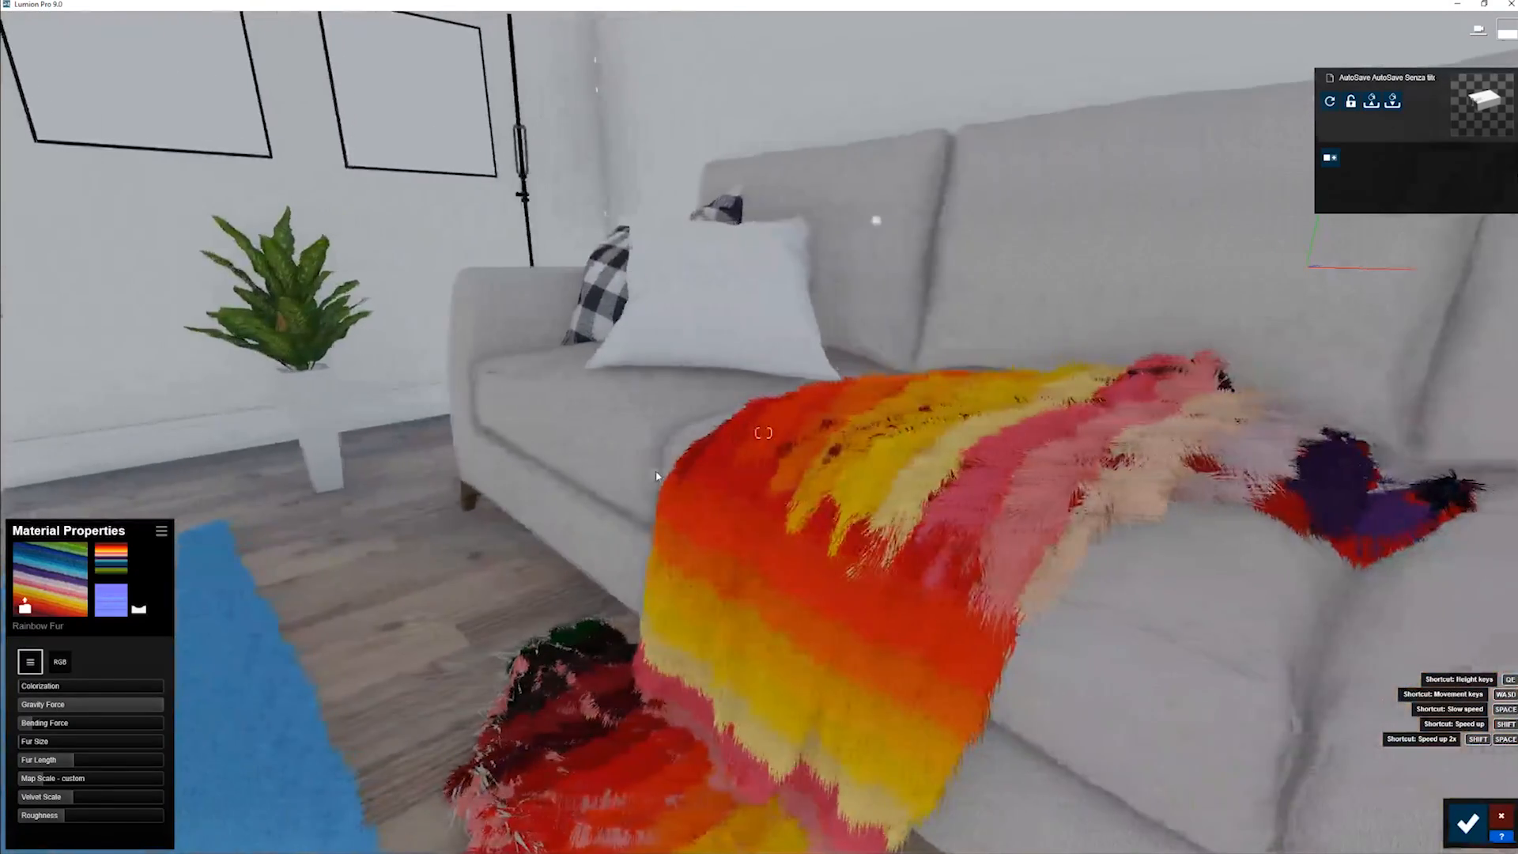
{"action": "left_click_drag", "start_coordinate": [130, 714], "coordinate": [5, 718]}
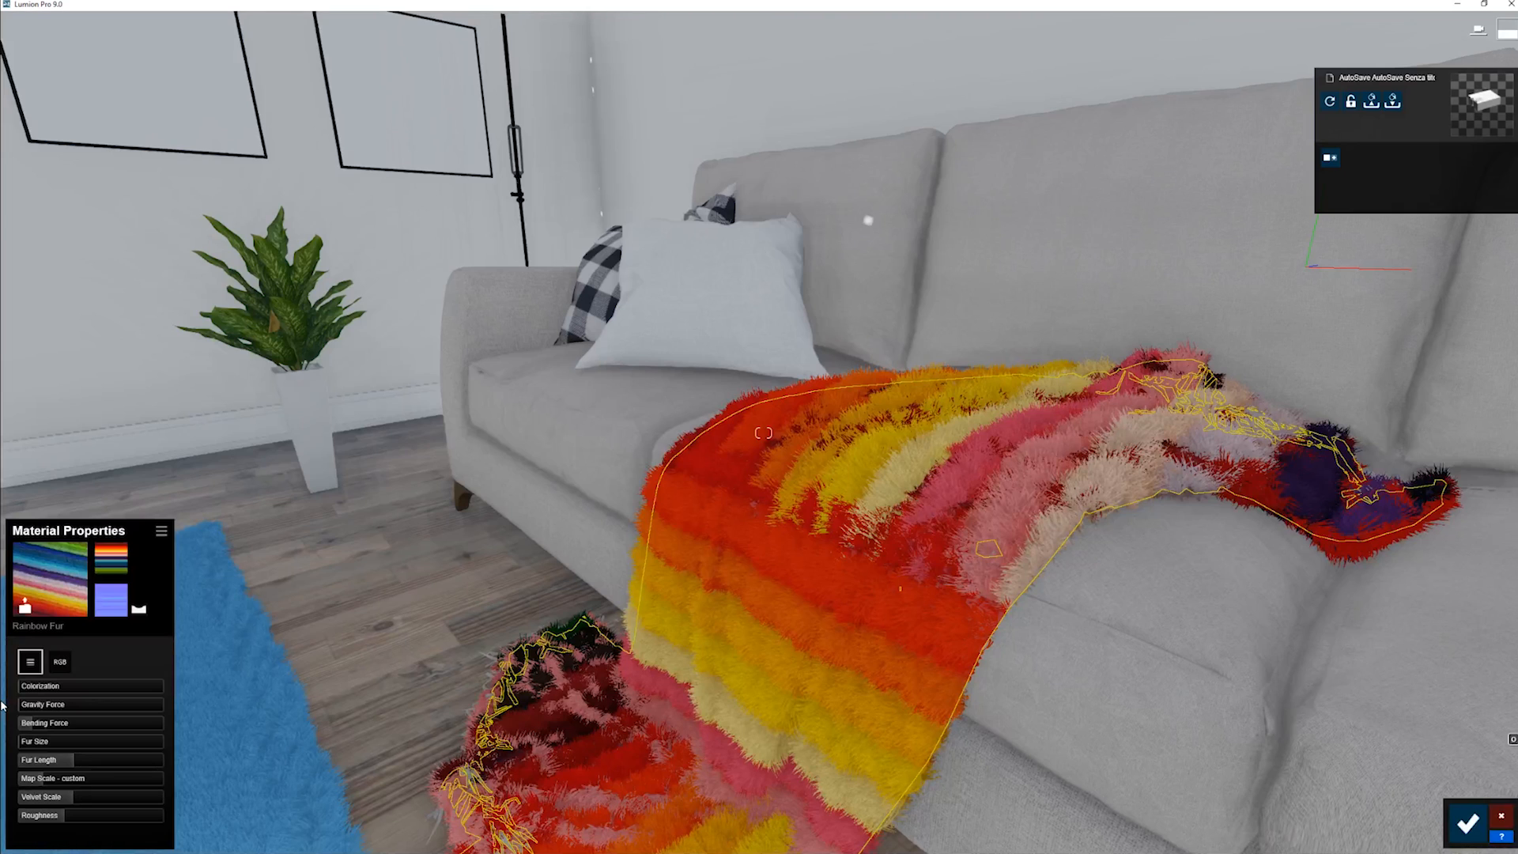
{"action": "left_click_drag", "start_coordinate": [36, 705], "coordinate": [88, 709]}
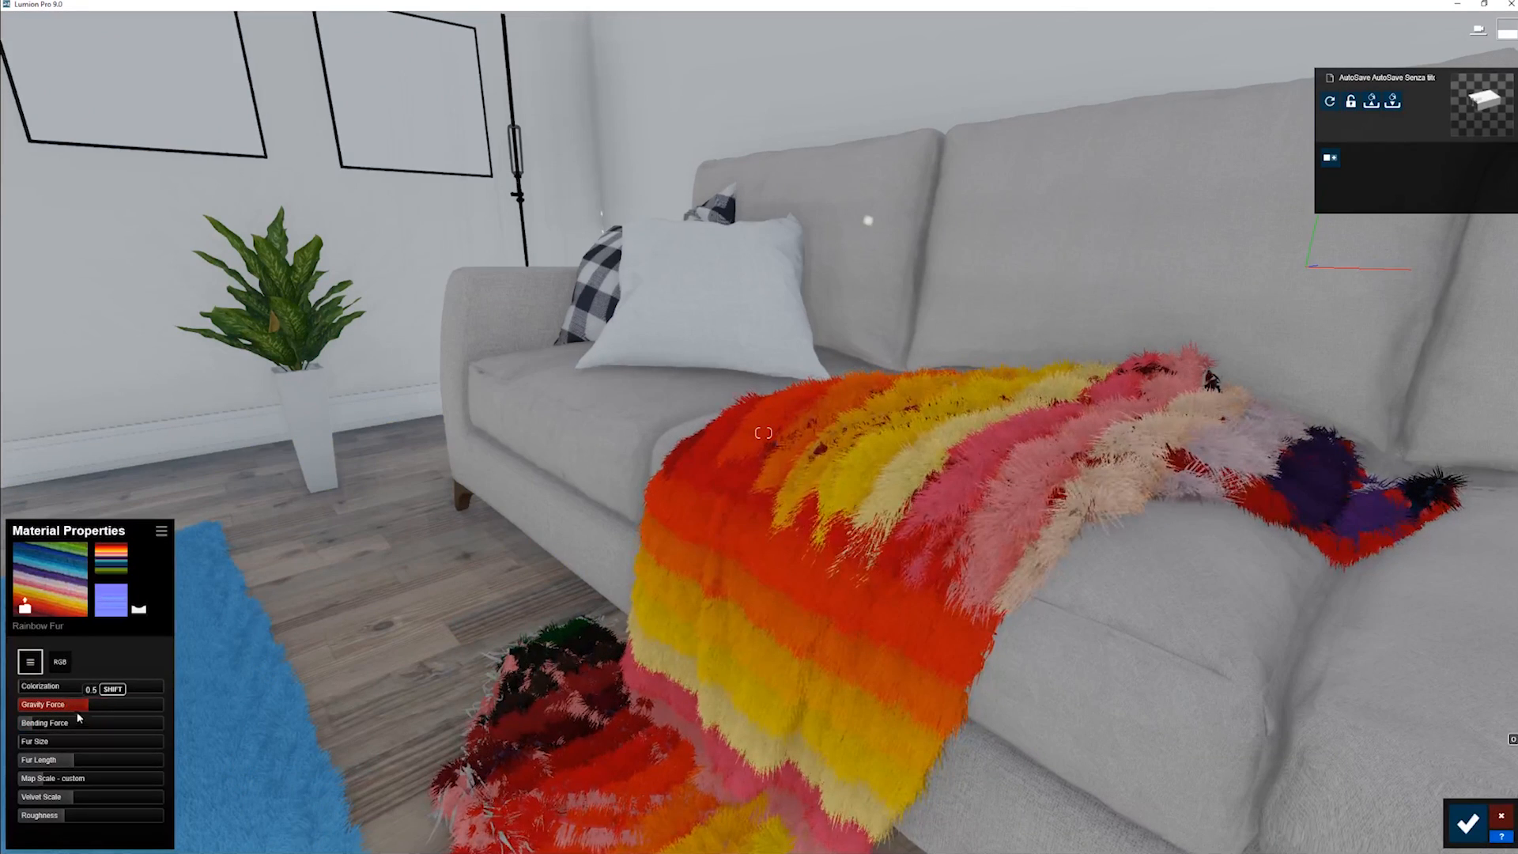
- Try the throw's Bending Force at full strength, and settle it at 0.7
{"action": "left_click", "coordinate": [41, 762]}
{"action": "left_click_drag", "start_coordinate": [39, 726], "coordinate": [222, 716]}
{"action": "right_click_drag", "start_coordinate": [222, 717], "coordinate": [296, 684]}
{"action": "key", "text": "w"}
{"action": "right_click_drag", "start_coordinate": [601, 395], "coordinate": [809, 514]}
{"action": "key", "text": "s"}
{"action": "key", "text": "s"}
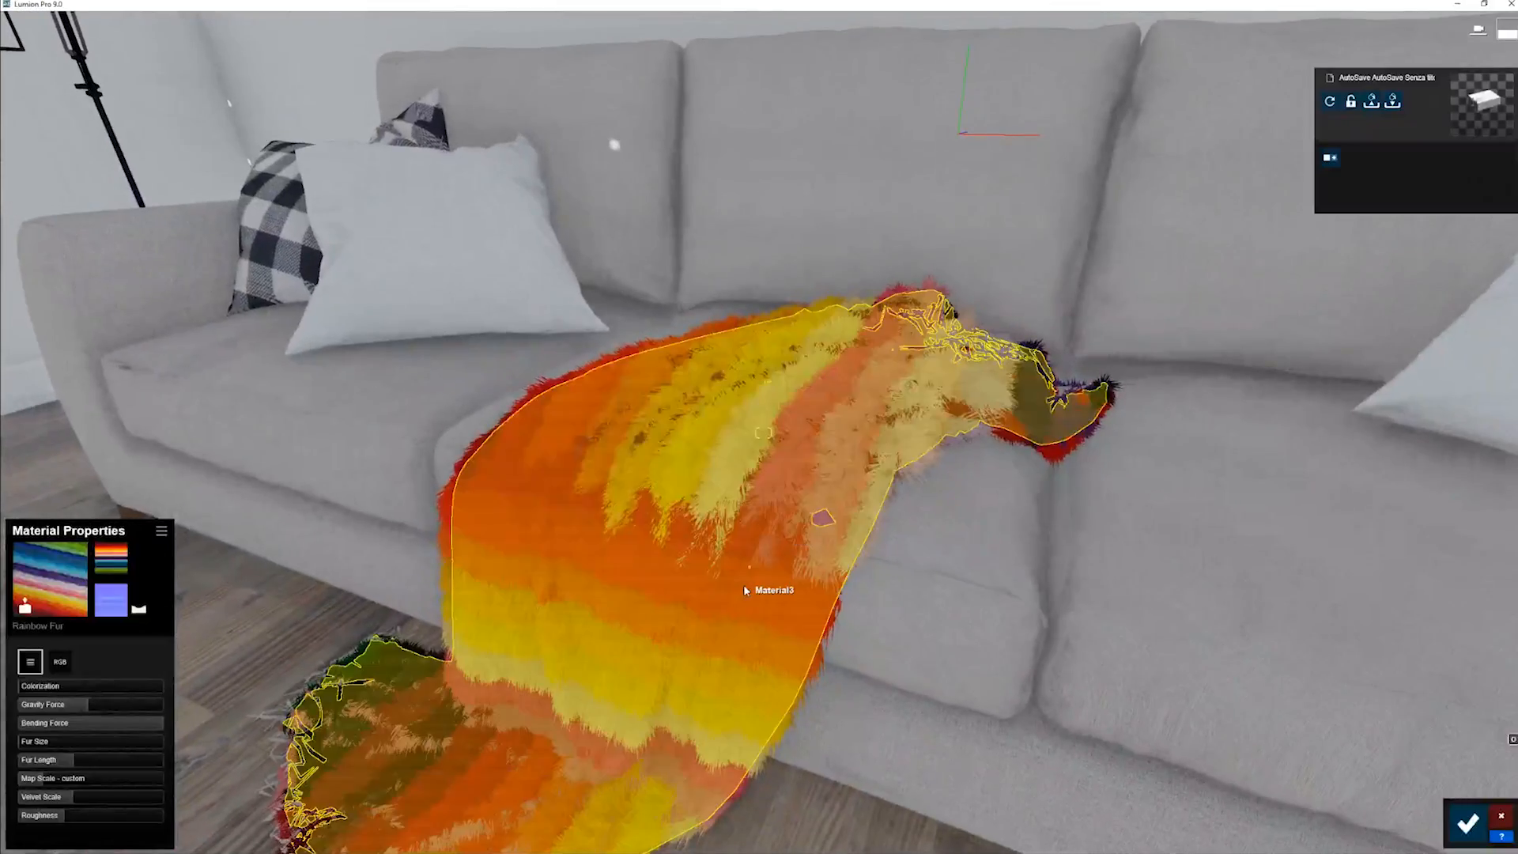
{"action": "key", "text": "w"}
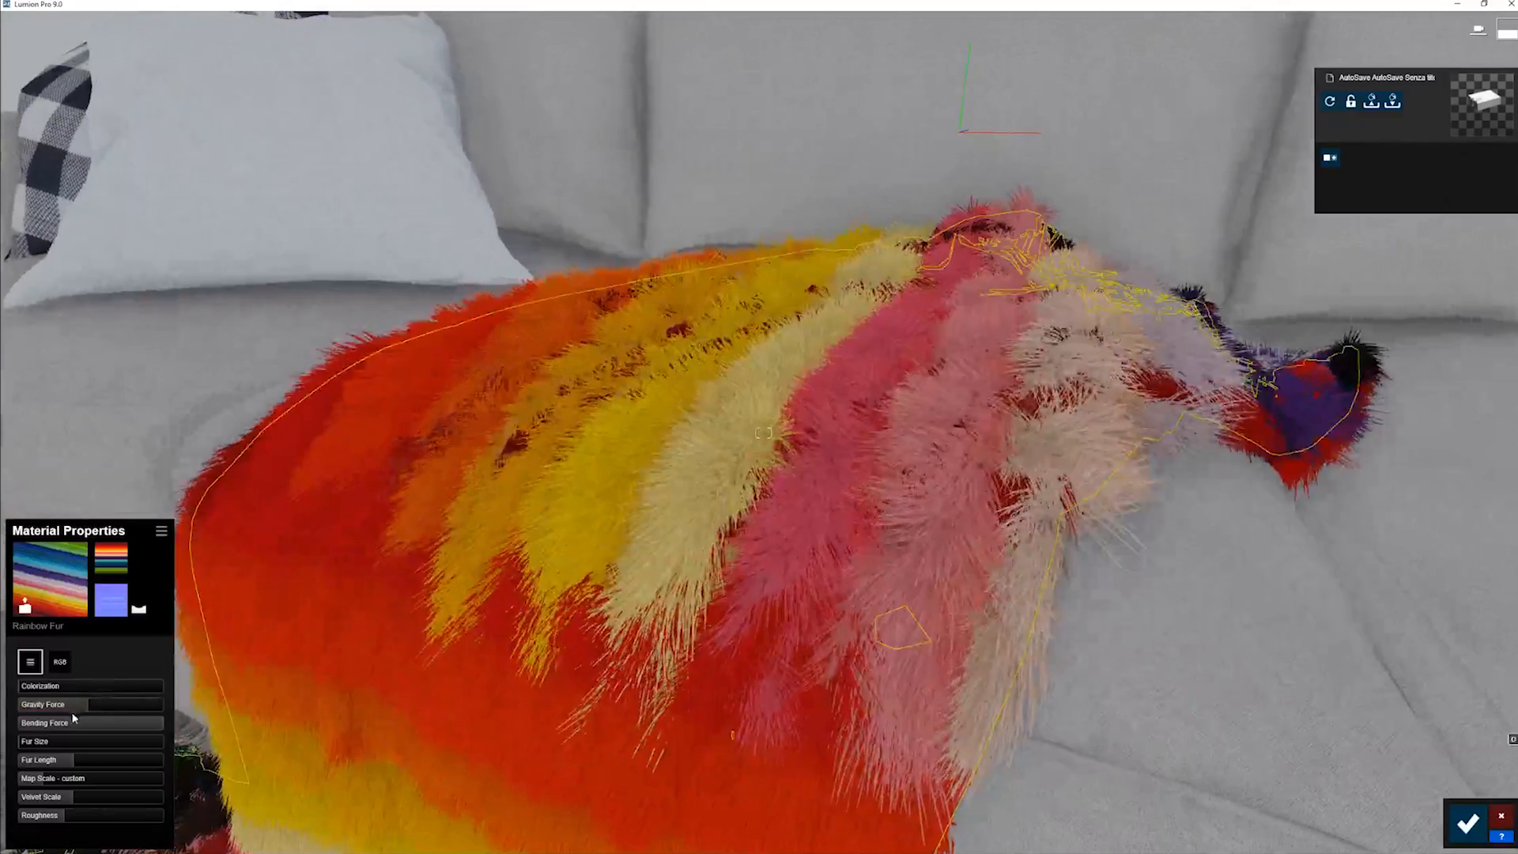
{"action": "left_click_drag", "start_coordinate": [109, 721], "coordinate": [139, 734]}
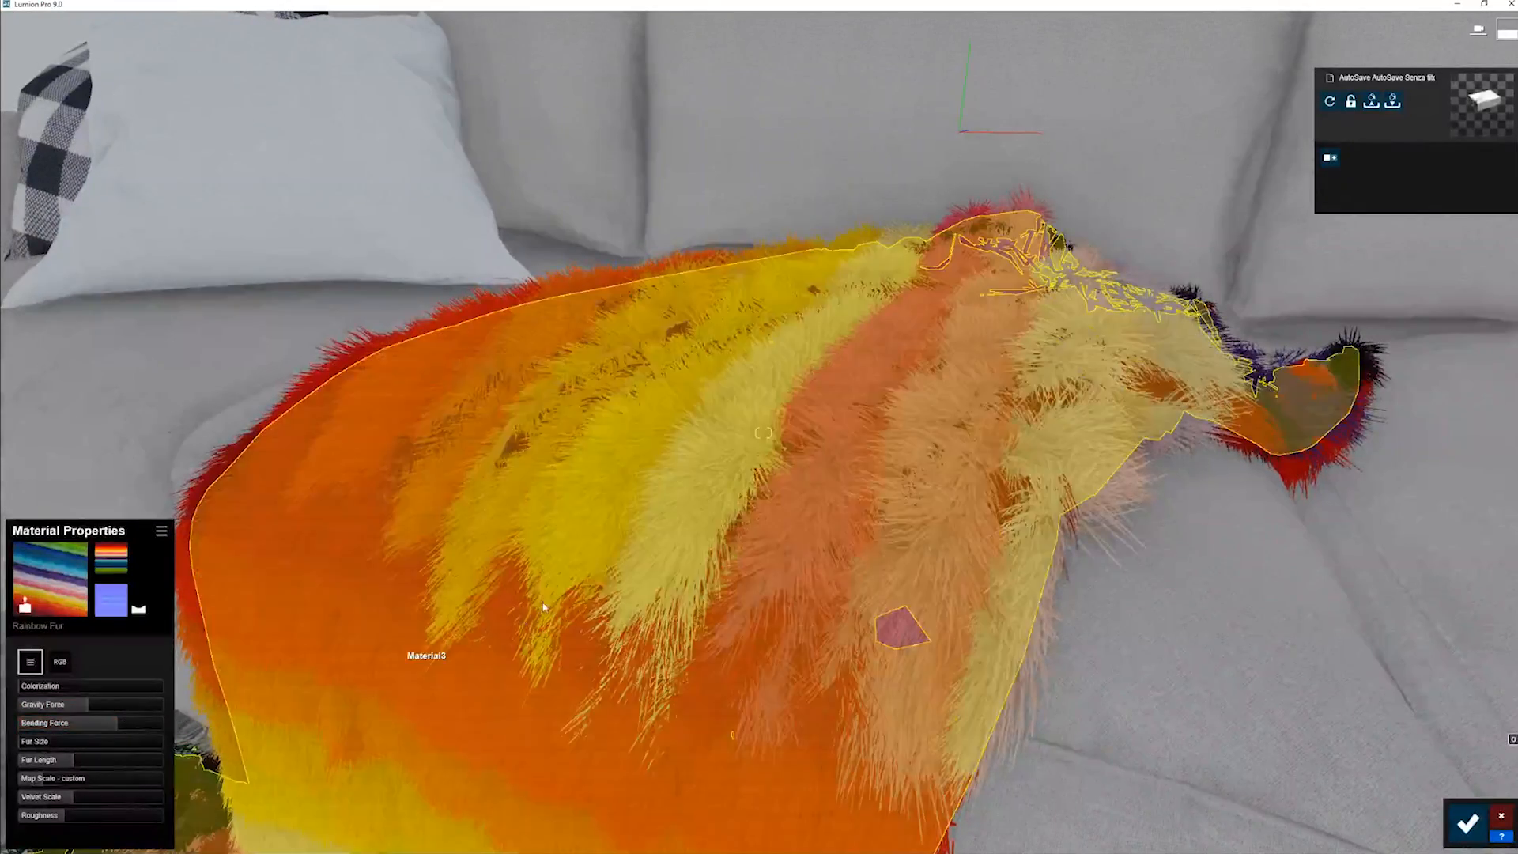
- Experiment with Fur Size and Fur Length on the throw, settling on thin, longer strands with Gravity Force raised above 0.5
{"action": "key", "text": "w"}
{"action": "right_click_drag", "start_coordinate": [542, 609], "coordinate": [510, 589]}
{"action": "key", "text": "s"}
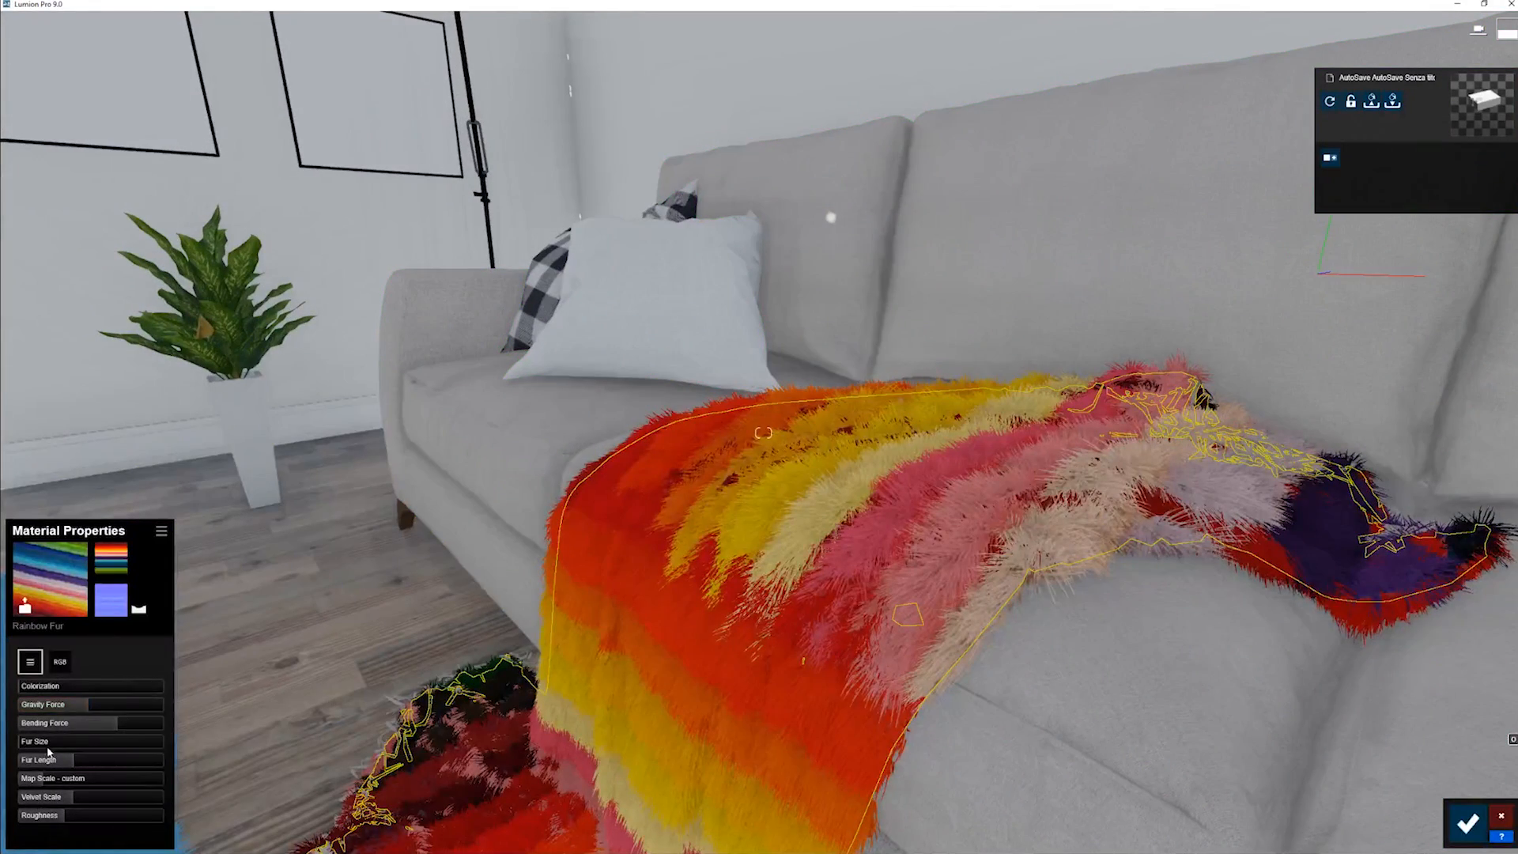
{"action": "mouse_move", "coordinate": [68, 767]}
{"action": "left_mouse_down"}
{"action": "mouse_move", "coordinate": [129, 751]}
{"action": "mouse_move", "coordinate": [69, 765]}
{"action": "mouse_move", "coordinate": [83, 761]}
{"action": "mouse_move", "coordinate": [75, 743]}
{"action": "mouse_move", "coordinate": [30, 752]}
{"action": "mouse_move", "coordinate": [69, 752]}
{"action": "left_mouse_up"}
{"action": "key", "text": "s"}
{"action": "right_click_drag", "start_coordinate": [443, 514], "coordinate": [538, 336]}
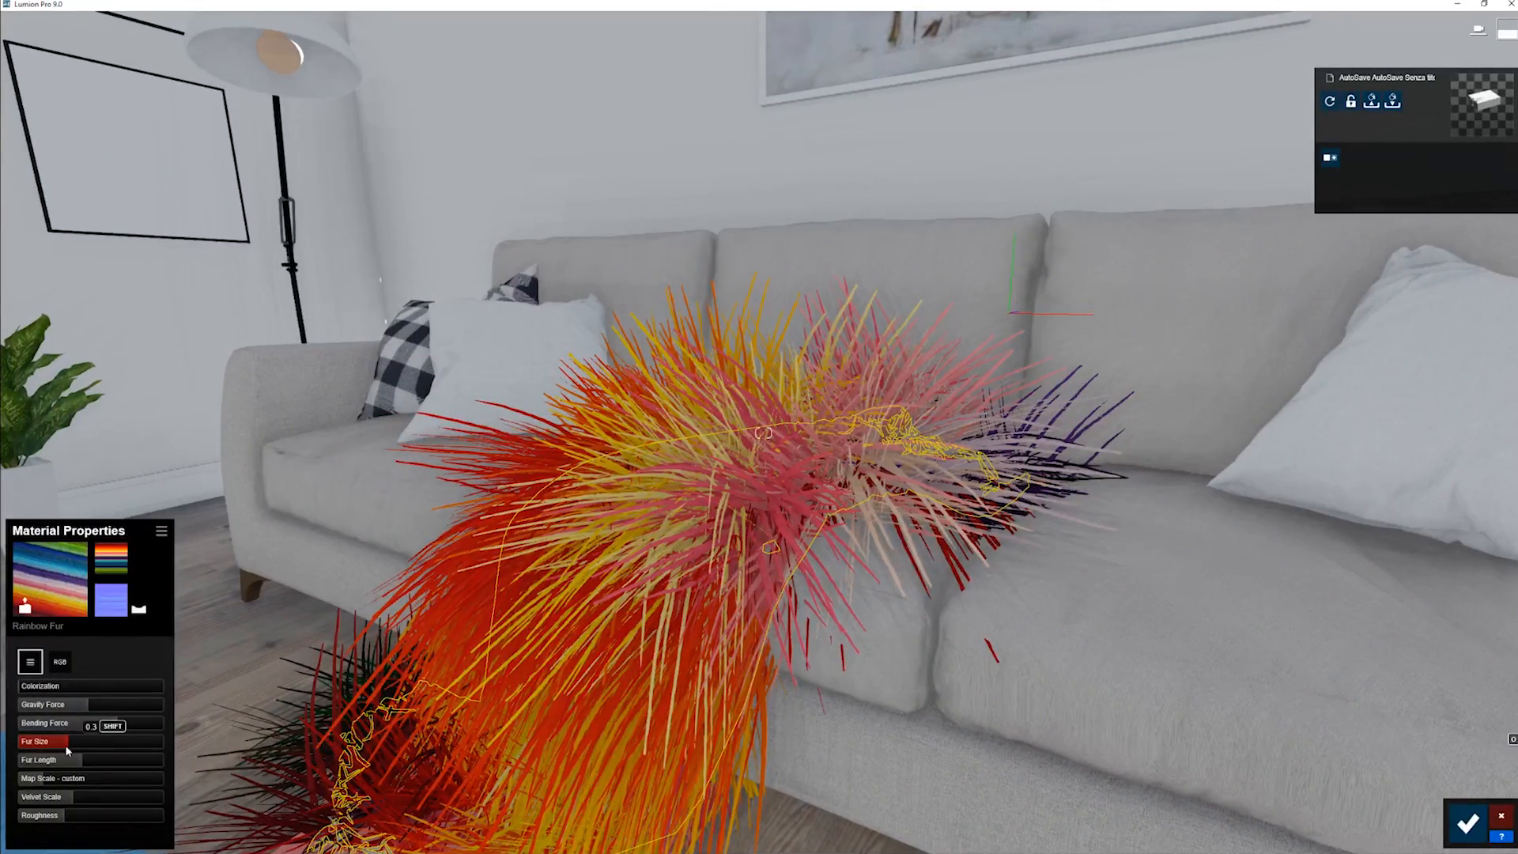
{"action": "left_click_drag", "start_coordinate": [86, 744], "coordinate": [3, 765]}
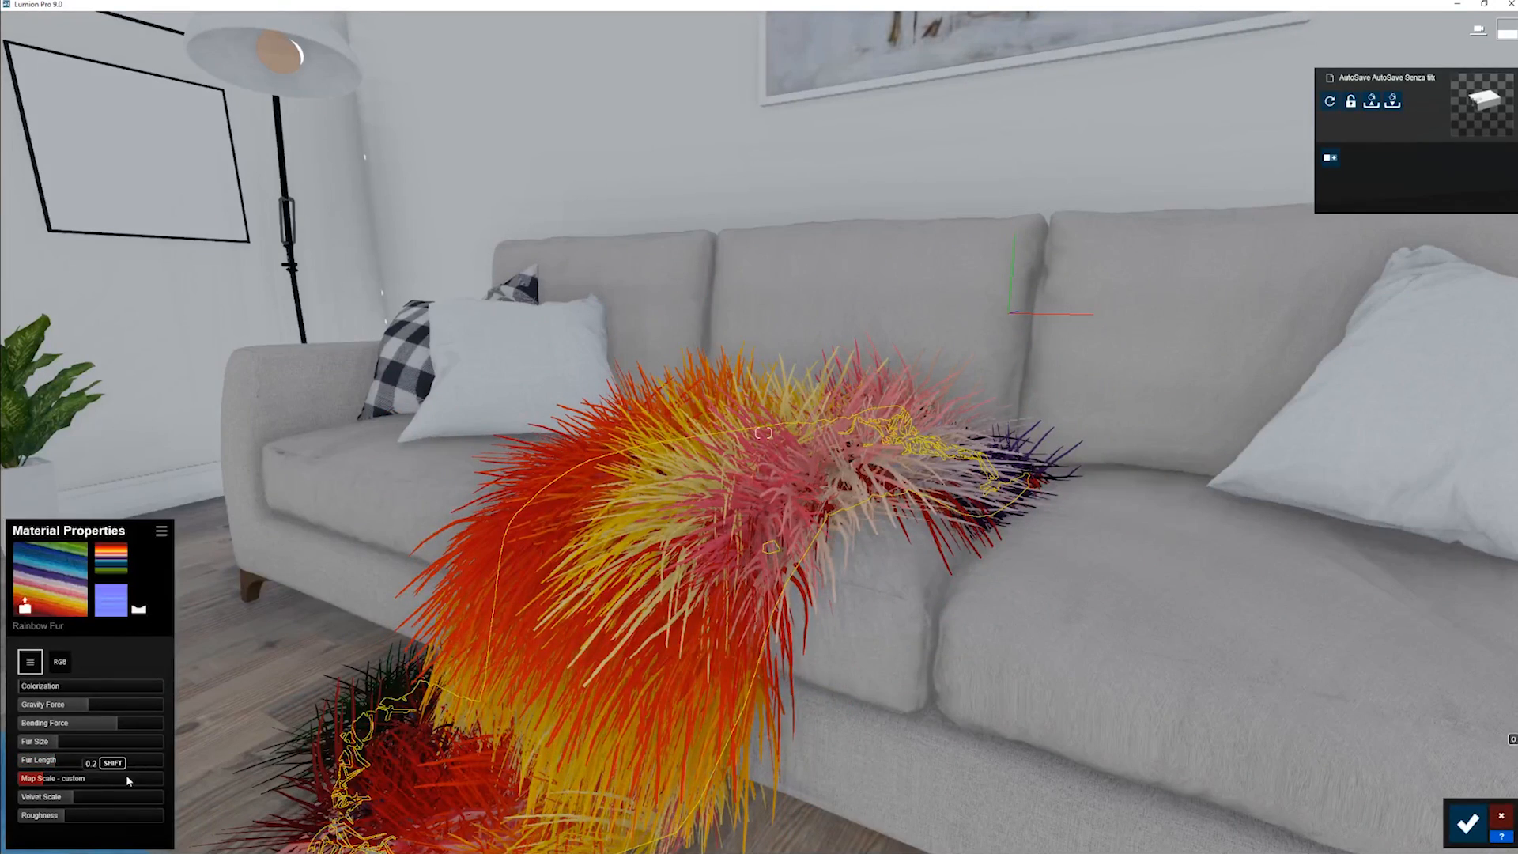
{"action": "mouse_move", "coordinate": [56, 744]}
{"action": "left_mouse_down"}
{"action": "mouse_move", "coordinate": [113, 749]}
{"action": "mouse_move", "coordinate": [35, 759]}
{"action": "left_mouse_up"}
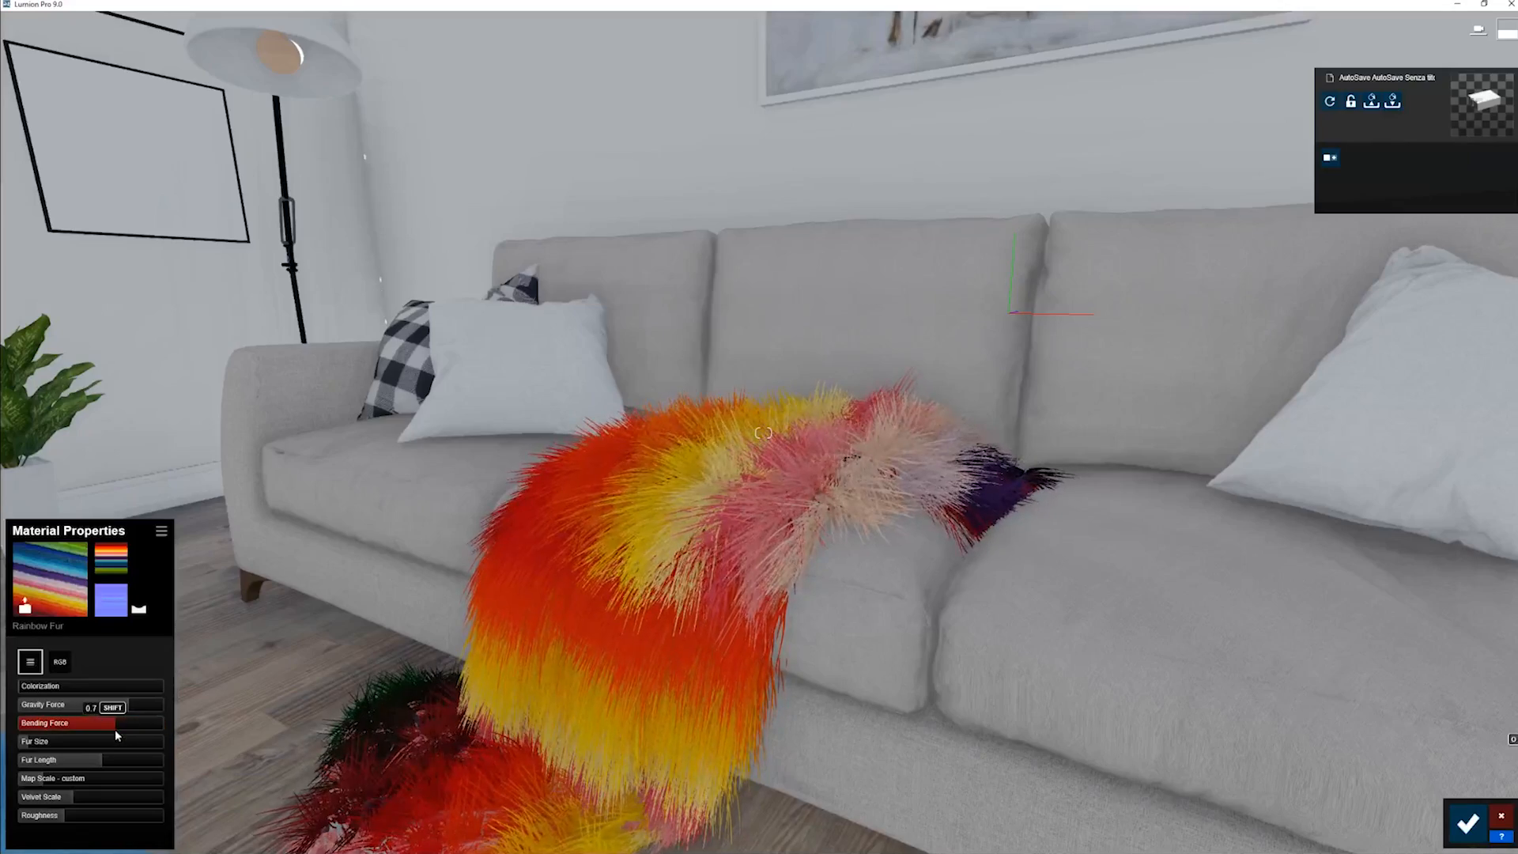
- Try the imported Map Scale on the throw, then use a small custom Map Scale and the minimum Velvet Scale
{"action": "right_click_drag", "start_coordinate": [431, 632], "coordinate": [444, 696]}
{"action": "key", "text": "w"}
{"action": "left_click_drag", "start_coordinate": [45, 781], "coordinate": [8, 783]}
{"action": "right_click_drag", "start_coordinate": [316, 632], "coordinate": [345, 654]}
{"action": "key", "text": "s"}
{"action": "key", "text": "w"}
{"action": "key", "text": "s"}
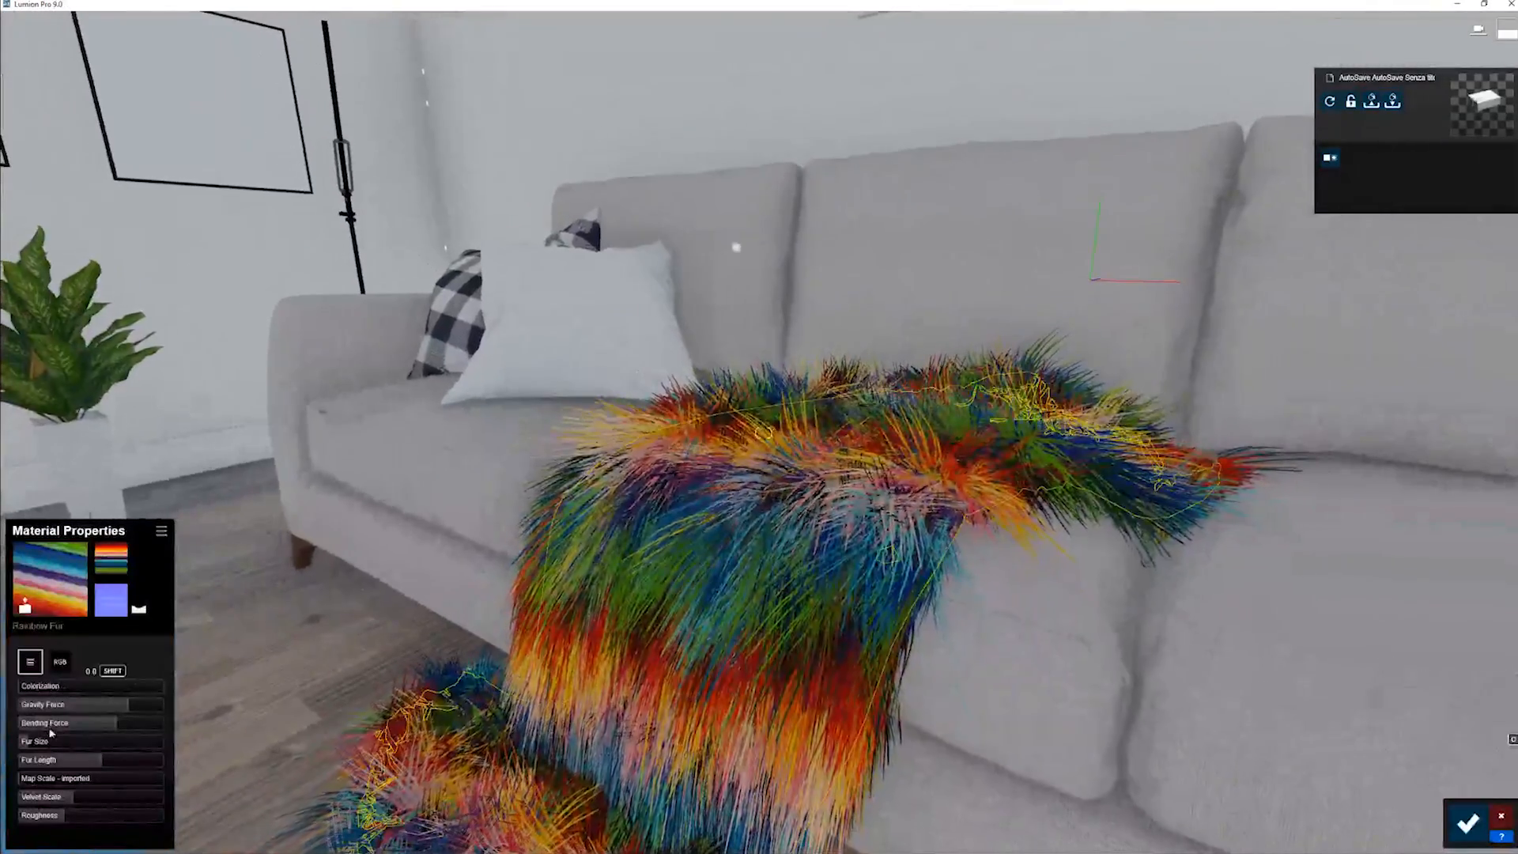
{"action": "mouse_move", "coordinate": [56, 782]}
{"action": "left_mouse_down"}
{"action": "mouse_move", "coordinate": [73, 781]}
{"action": "mouse_move", "coordinate": [35, 789]}
{"action": "mouse_move", "coordinate": [119, 795]}
{"action": "mouse_move", "coordinate": [28, 797]}
{"action": "mouse_move", "coordinate": [52, 791]}
{"action": "left_mouse_up"}
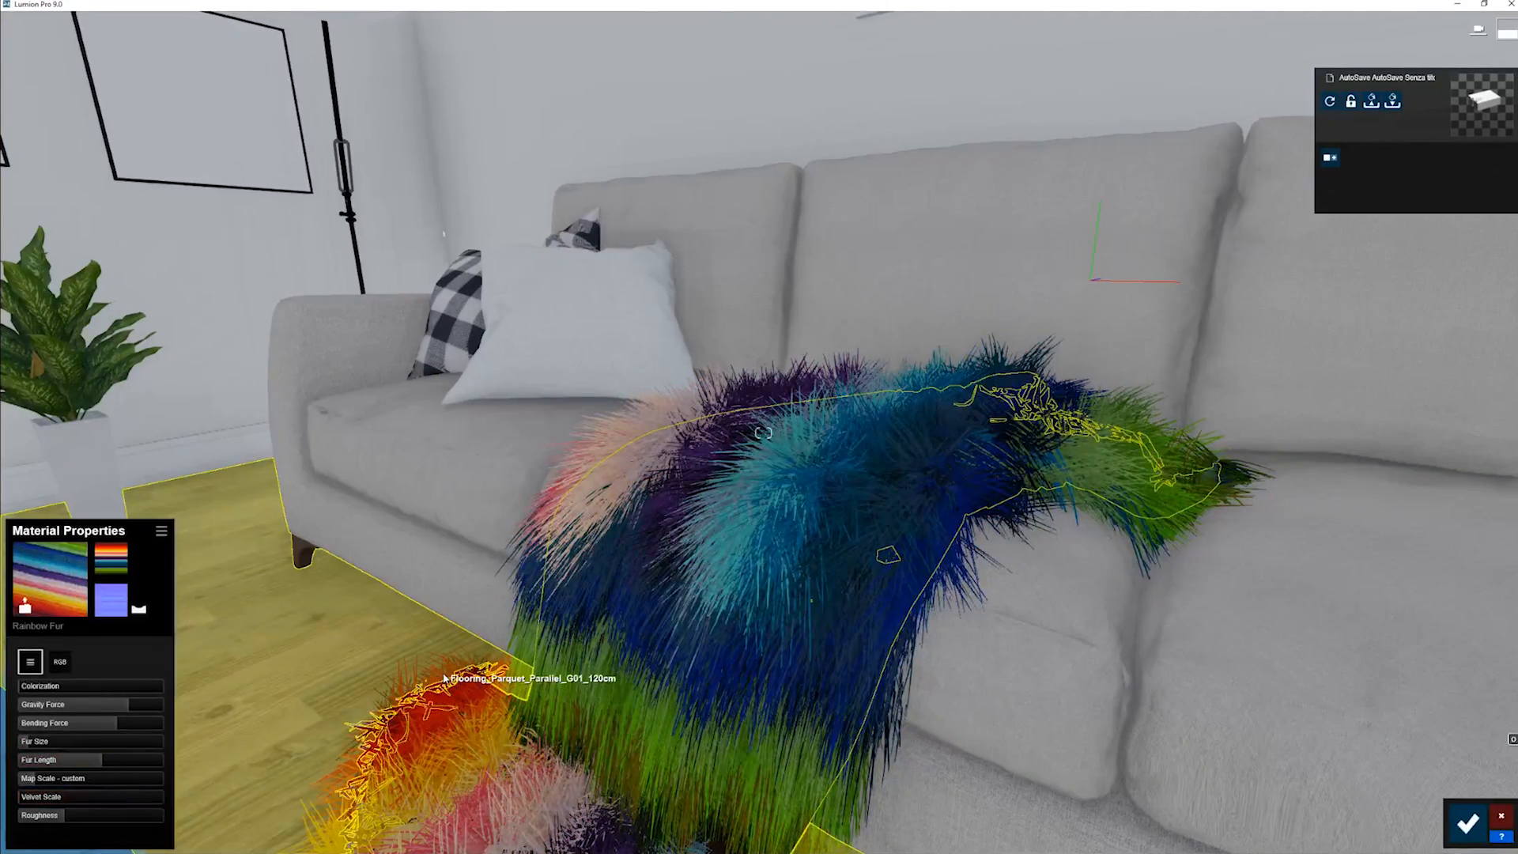
- Examine the furry throw together with the rug from farther back in the living room
{"action": "right_click_drag", "start_coordinate": [445, 678], "coordinate": [496, 651]}
{"action": "key", "text": "s"}
{"action": "key", "text": "a"}
{"action": "key", "text": "d"}
{"action": "key", "text": "s"}
{"action": "key", "text": "e"}
{"action": "key", "text": "a"}
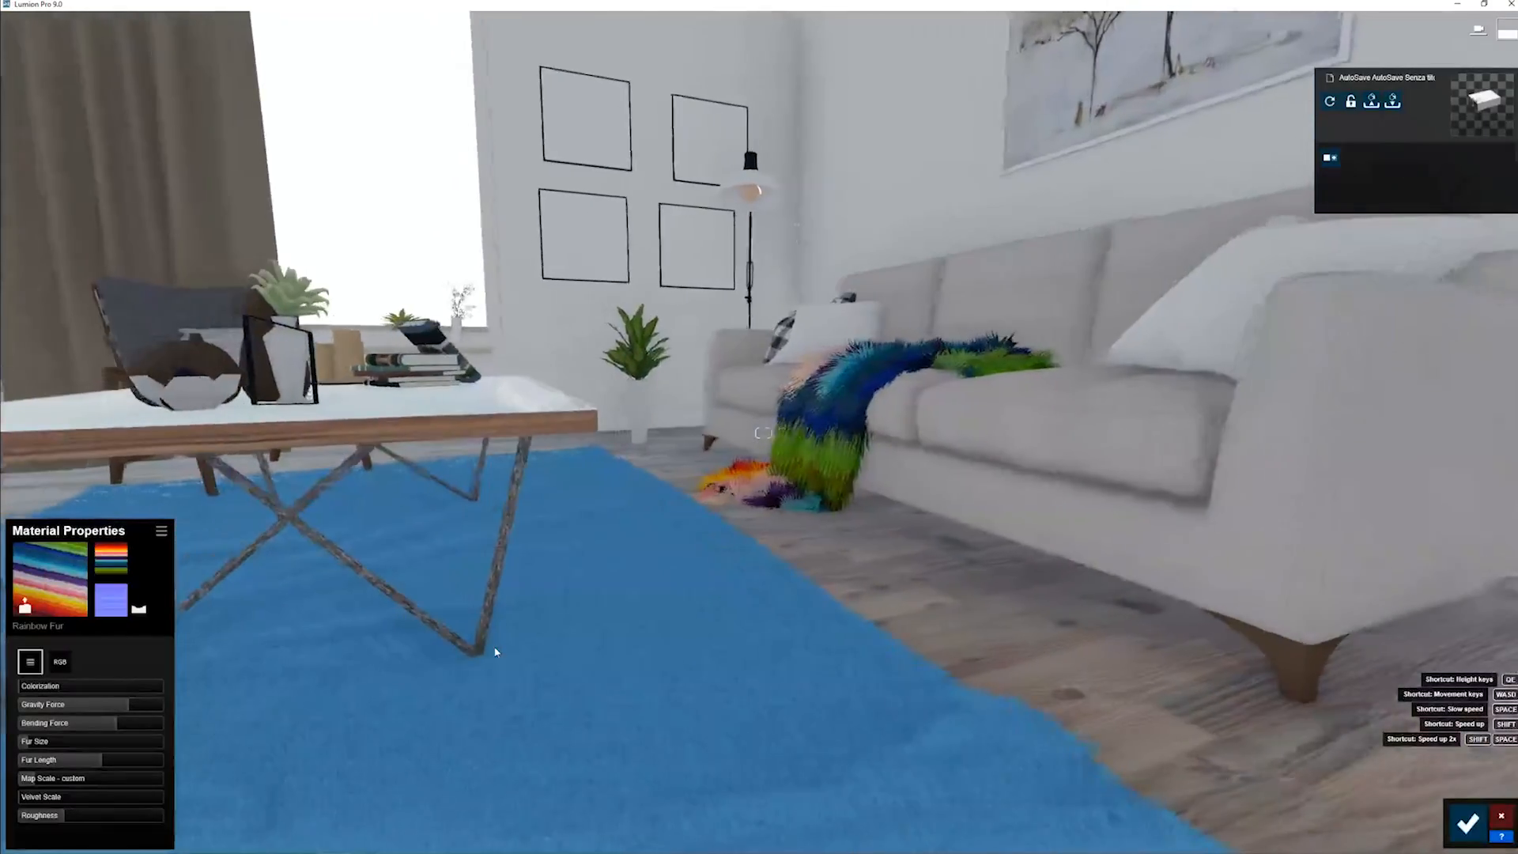
{"action": "key", "text": "s"}
{"action": "key", "text": "s"}
{"action": "right_click_drag", "start_coordinate": [495, 653], "coordinate": [692, 639]}
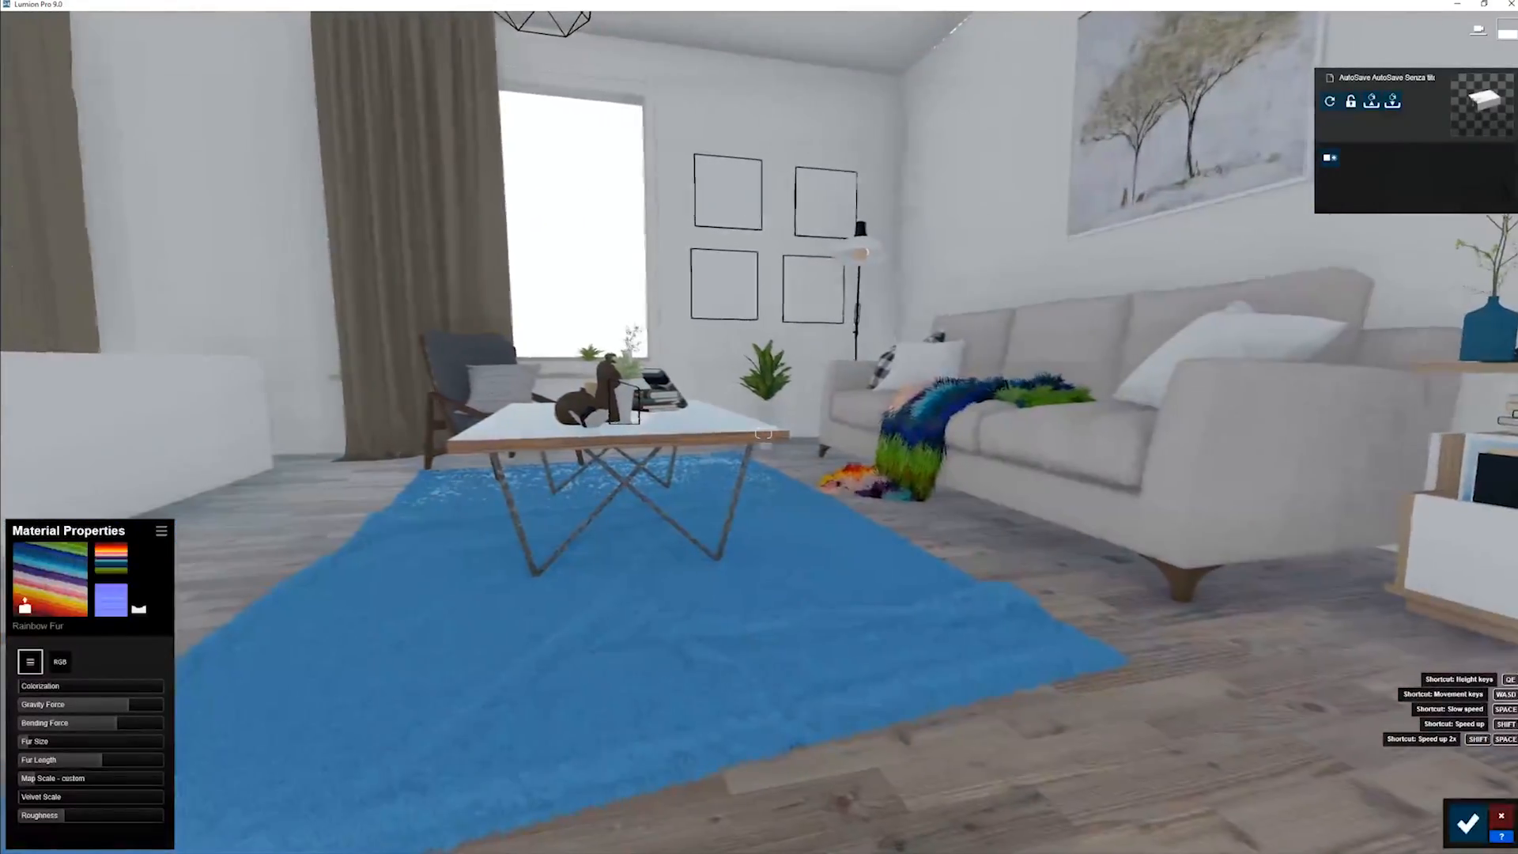
- Select the blue rug's material and try lower Velvet Scale and Roughness values on its fur
{"action": "left_click", "coordinate": [832, 593]}
{"action": "key", "text": "w"}
{"action": "right_click_drag", "start_coordinate": [490, 716], "coordinate": [368, 725]}
{"action": "key", "text": "d"}
{"action": "key", "text": "w"}
{"action": "left_click_drag", "start_coordinate": [43, 805], "coordinate": [14, 815]}
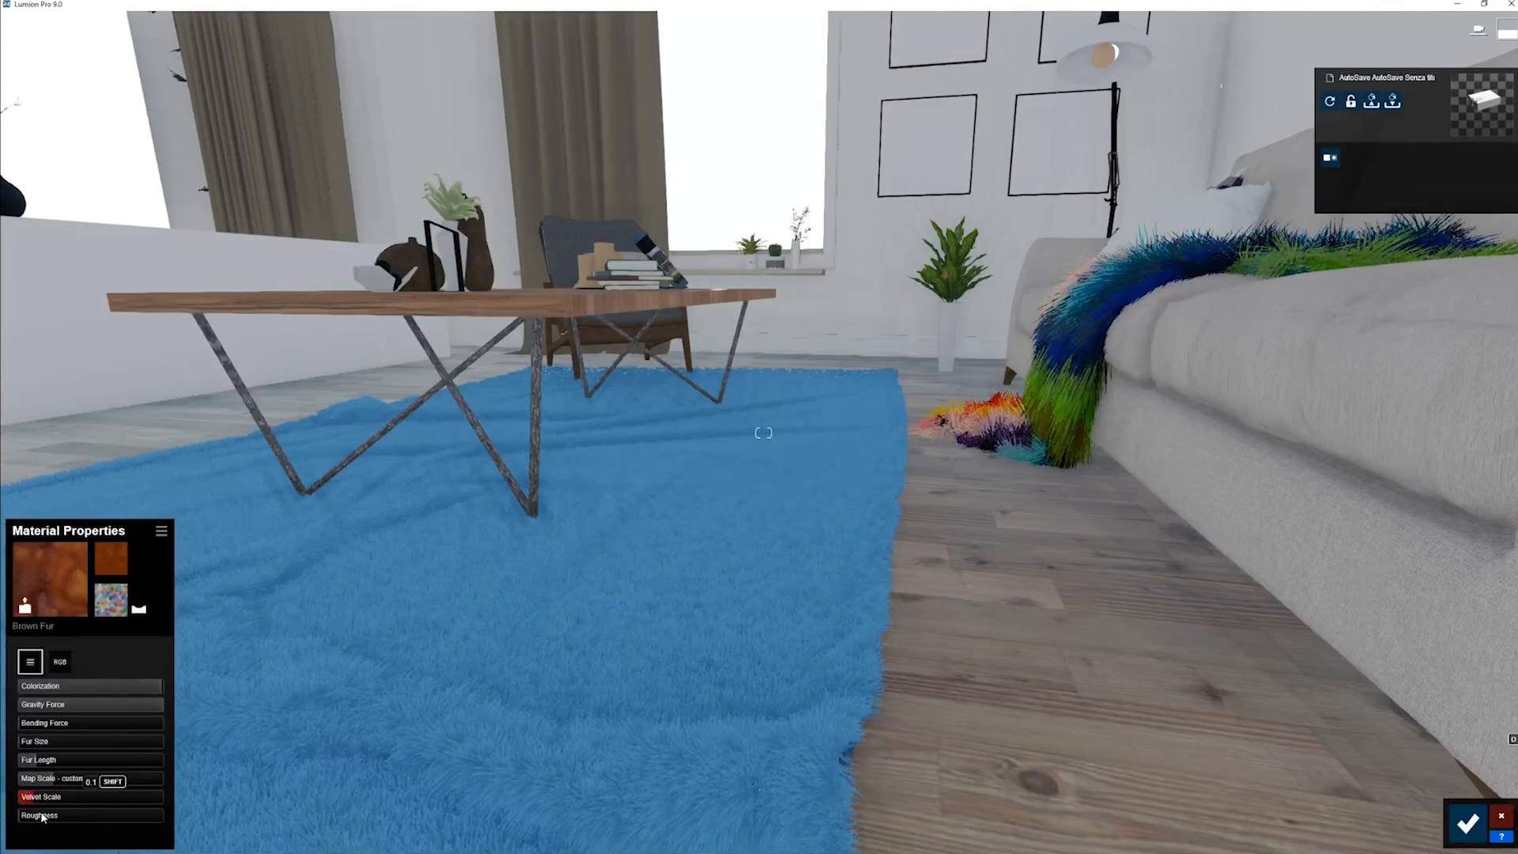
{"action": "left_click_drag", "start_coordinate": [138, 818], "coordinate": [18, 821]}
- Compare Velvet Scale settings around 0.1 on the rug and check the shading of its strands
{"action": "right_click_drag", "start_coordinate": [538, 609], "coordinate": [464, 593]}
{"action": "key", "text": "w"}
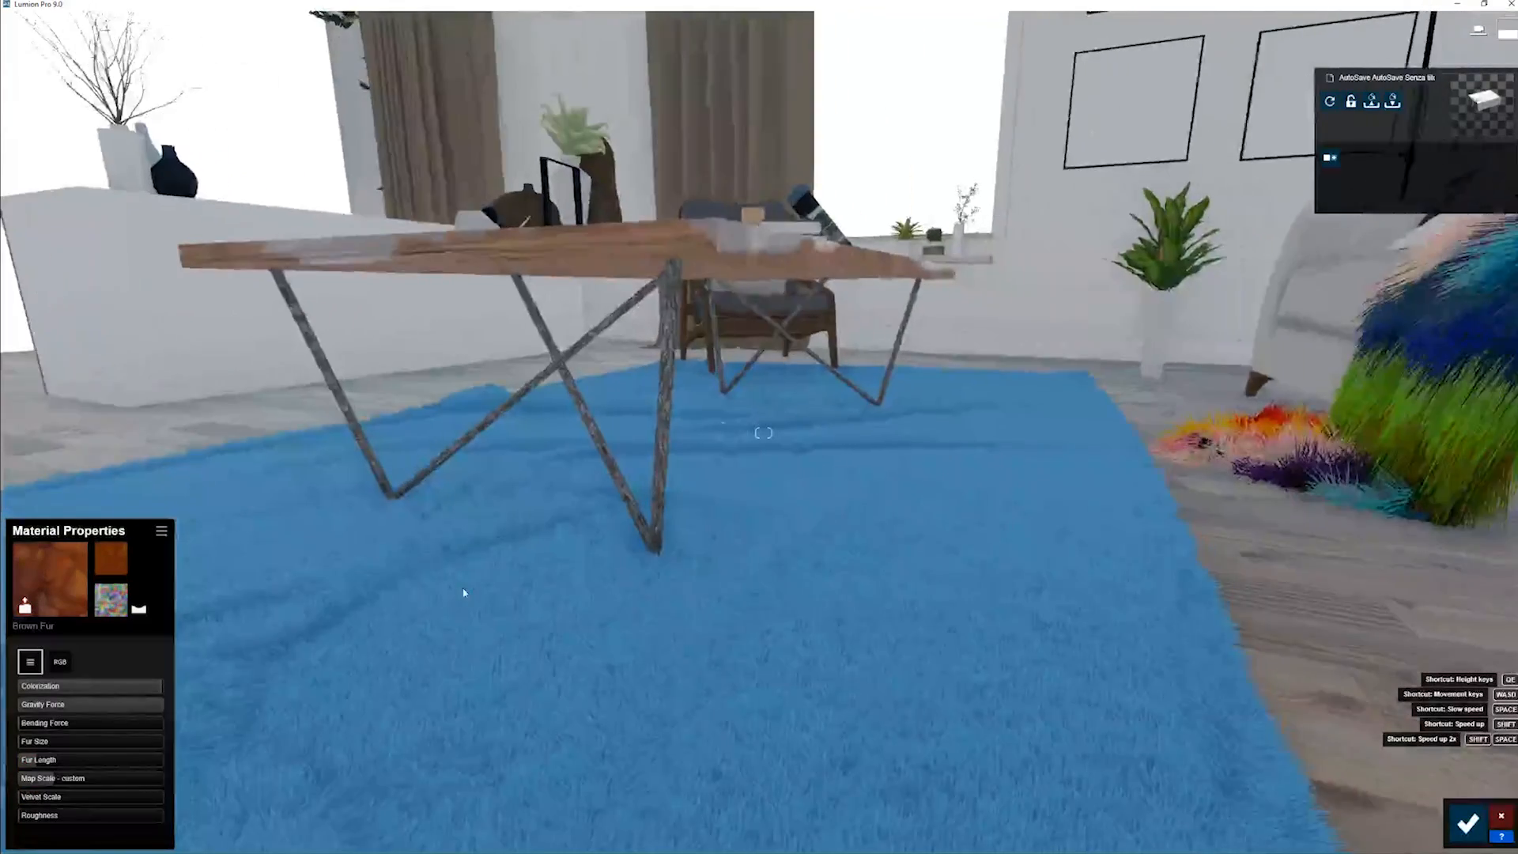
{"action": "mouse_move", "coordinate": [24, 797]}
{"action": "left_mouse_down"}
{"action": "mouse_move", "coordinate": [87, 801]}
{"action": "mouse_move", "coordinate": [38, 822]}
{"action": "left_mouse_up"}
{"action": "right_click_drag", "start_coordinate": [373, 599], "coordinate": [451, 573]}
{"action": "key", "text": "s"}
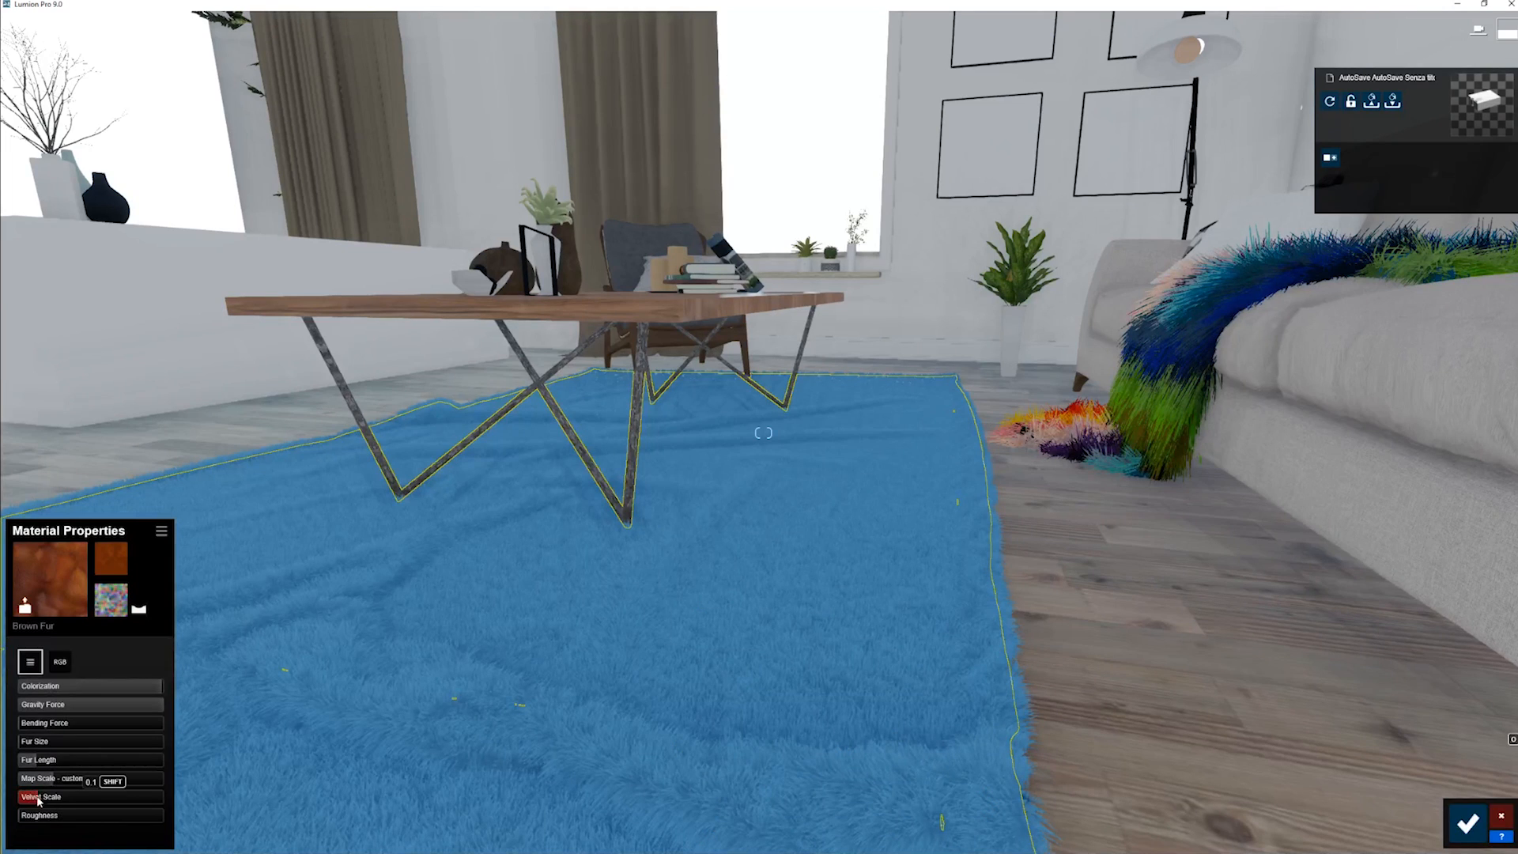
{"action": "mouse_move", "coordinate": [38, 801]}
{"action": "left_mouse_down"}
{"action": "mouse_move", "coordinate": [126, 813]}
{"action": "mouse_move", "coordinate": [24, 816]}
{"action": "left_mouse_up"}
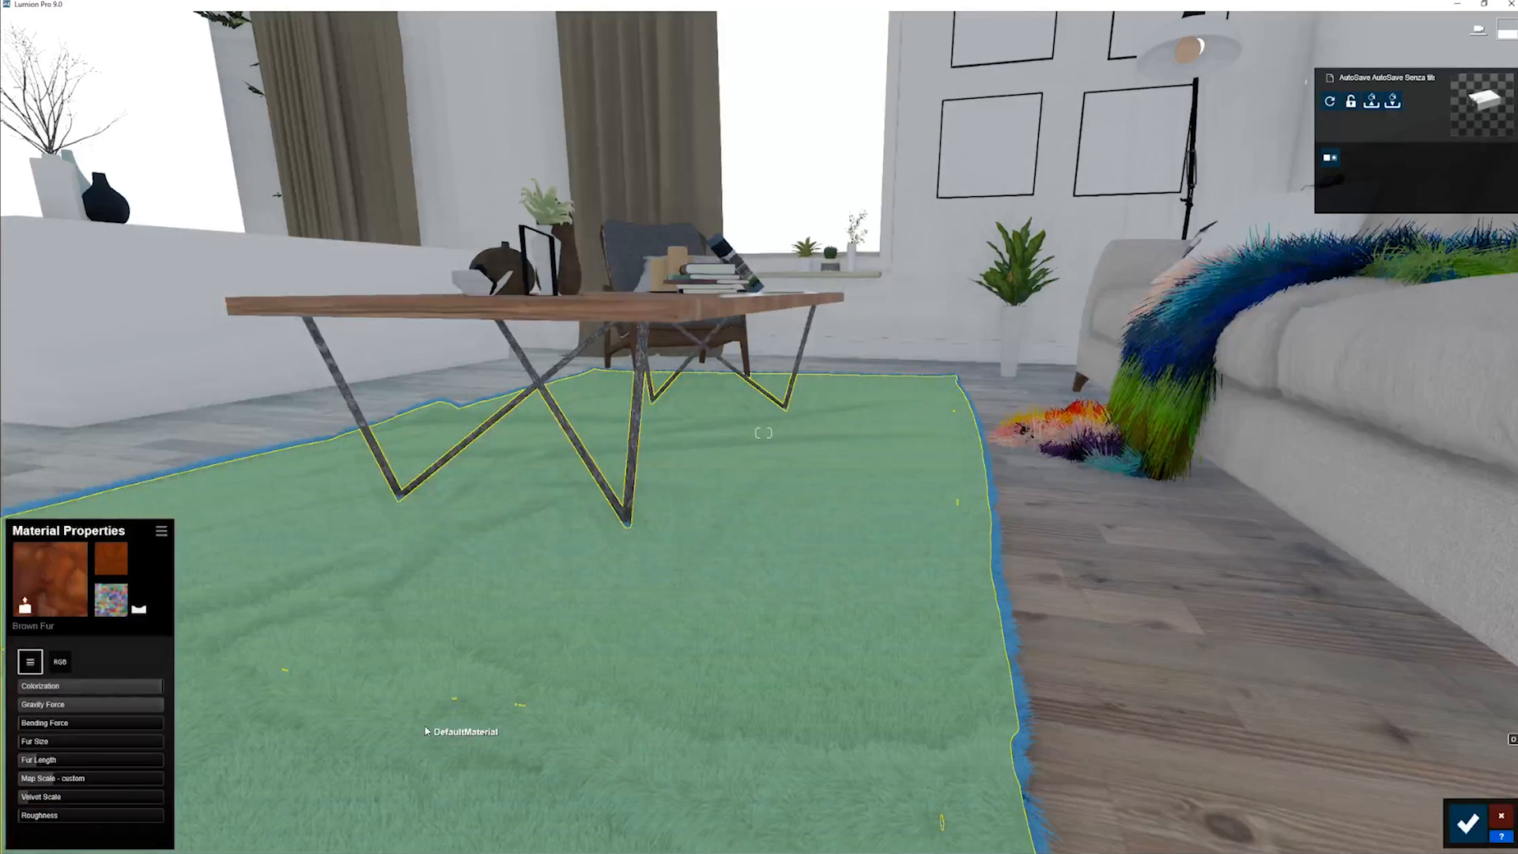
{"action": "right_click_drag", "start_coordinate": [605, 615], "coordinate": [605, 615]}
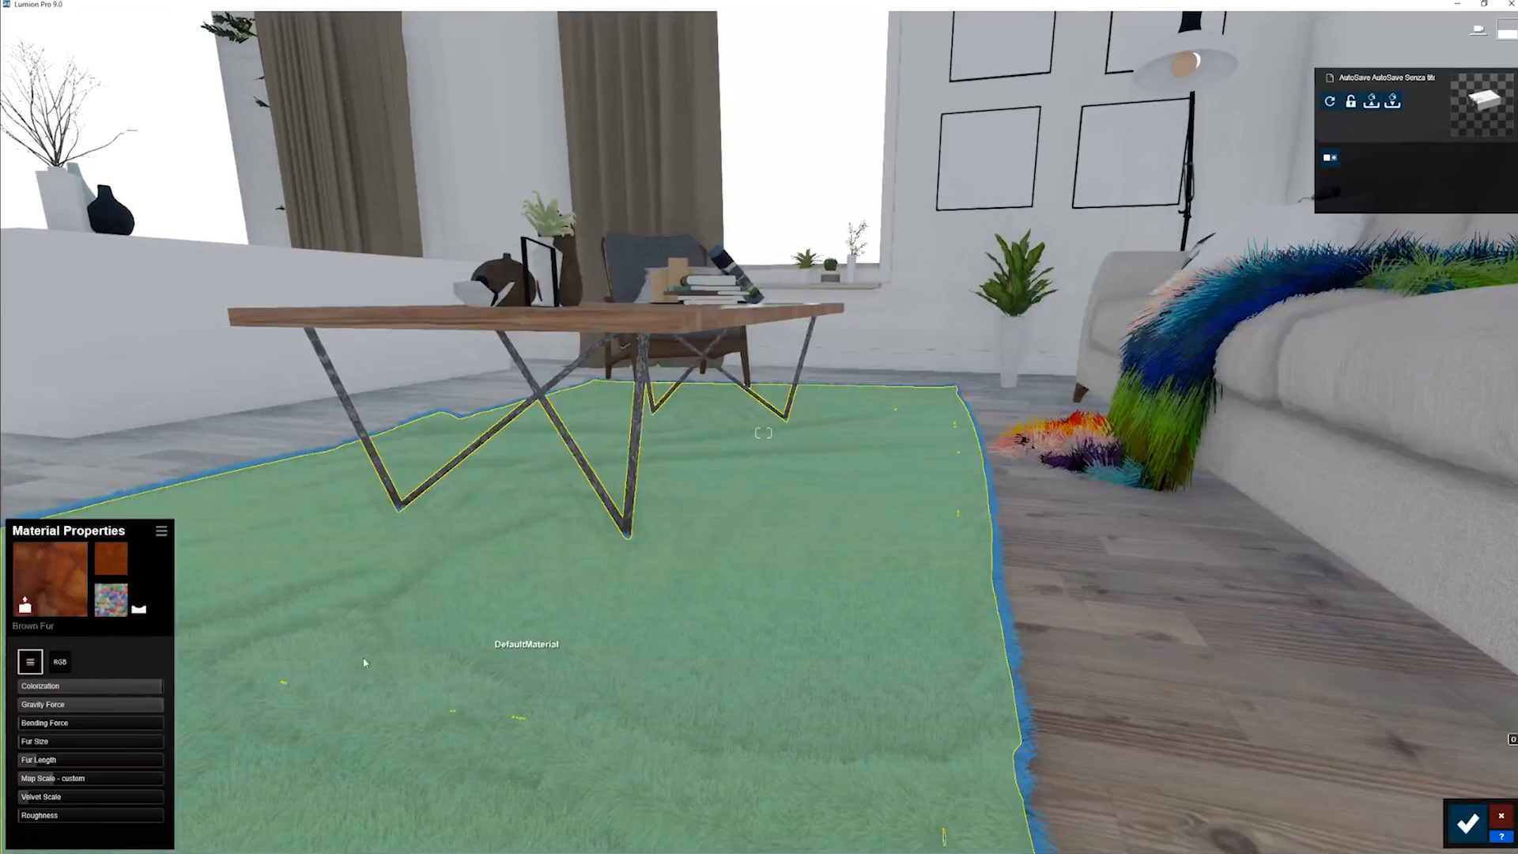
- Compare the rug's Roughness and Velvet Scale at low and full strength, leaving Roughness near the middle and Velvet Scale somewhat lower
{"action": "left_click_drag", "start_coordinate": [29, 817], "coordinate": [241, 824]}
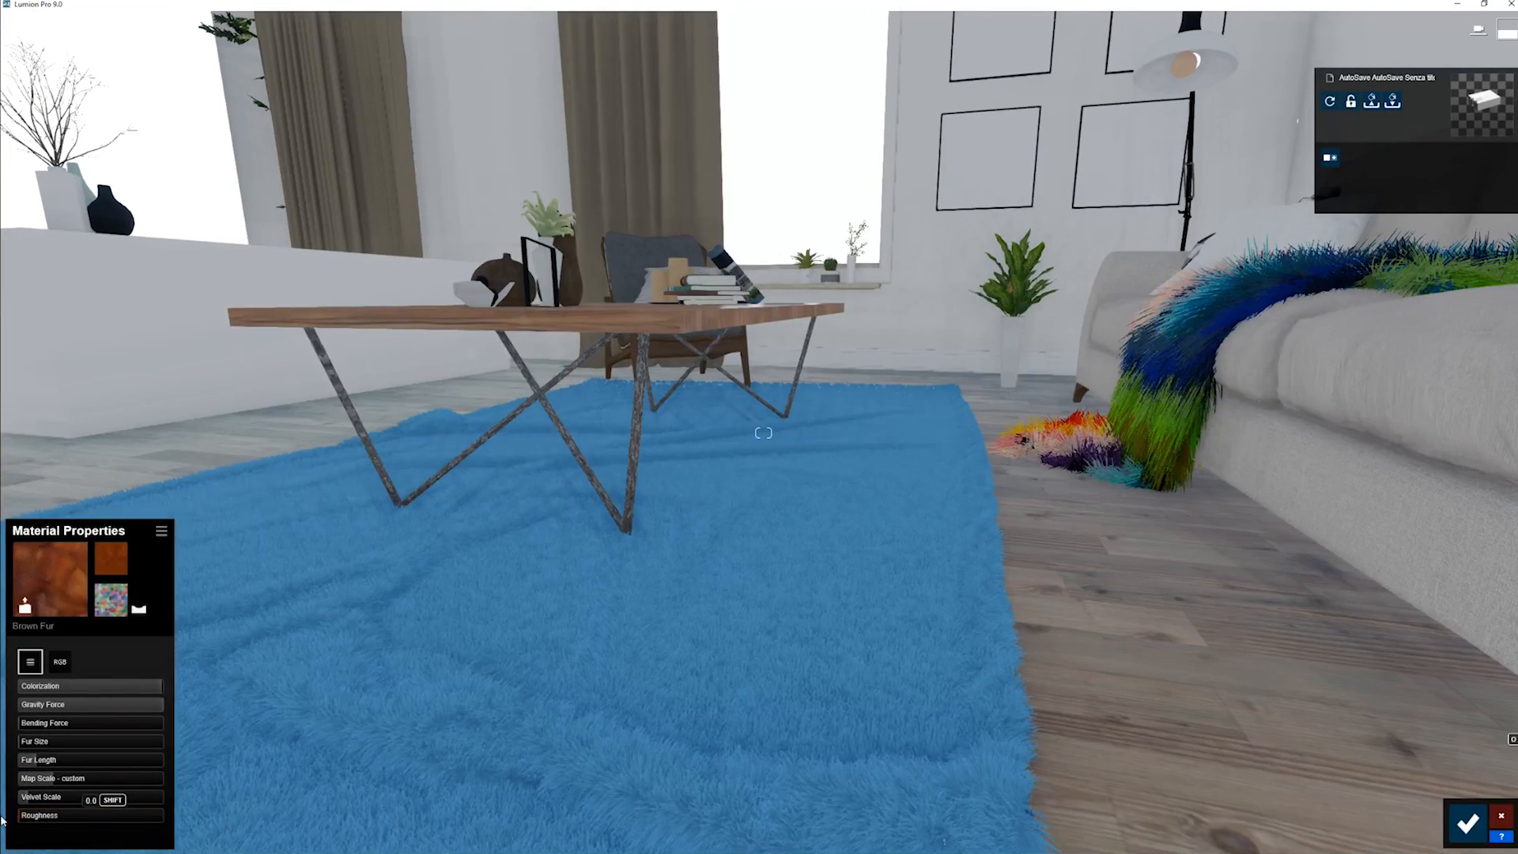
{"action": "mouse_move", "coordinate": [2, 820]}
{"action": "left_mouse_down"}
{"action": "mouse_move", "coordinate": [137, 800]}
{"action": "mouse_move", "coordinate": [2, 823]}
{"action": "left_mouse_up"}
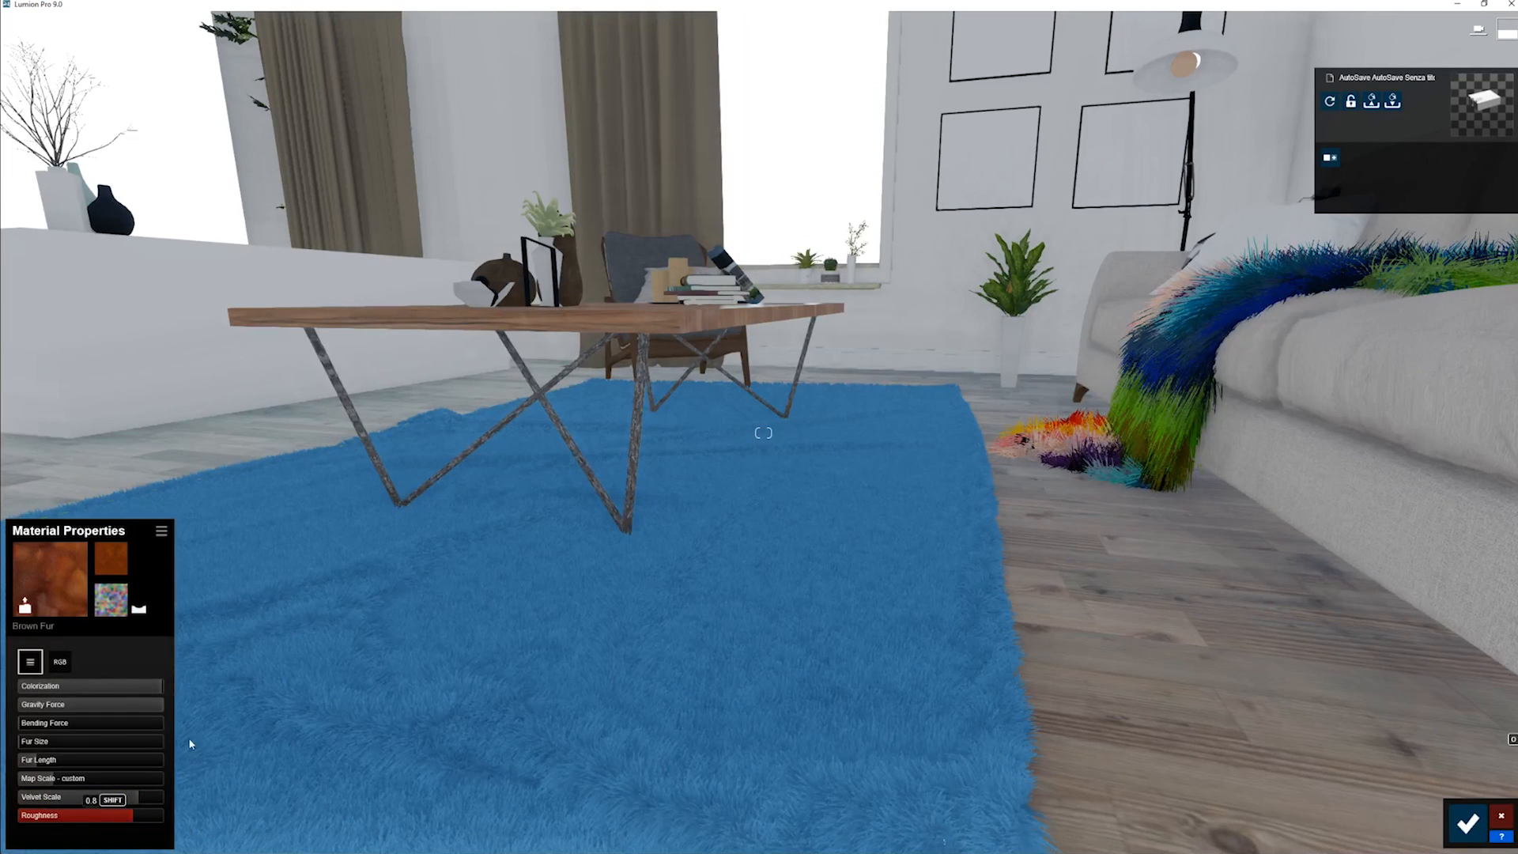
{"action": "left_click_drag", "start_coordinate": [129, 801], "coordinate": [27, 817]}
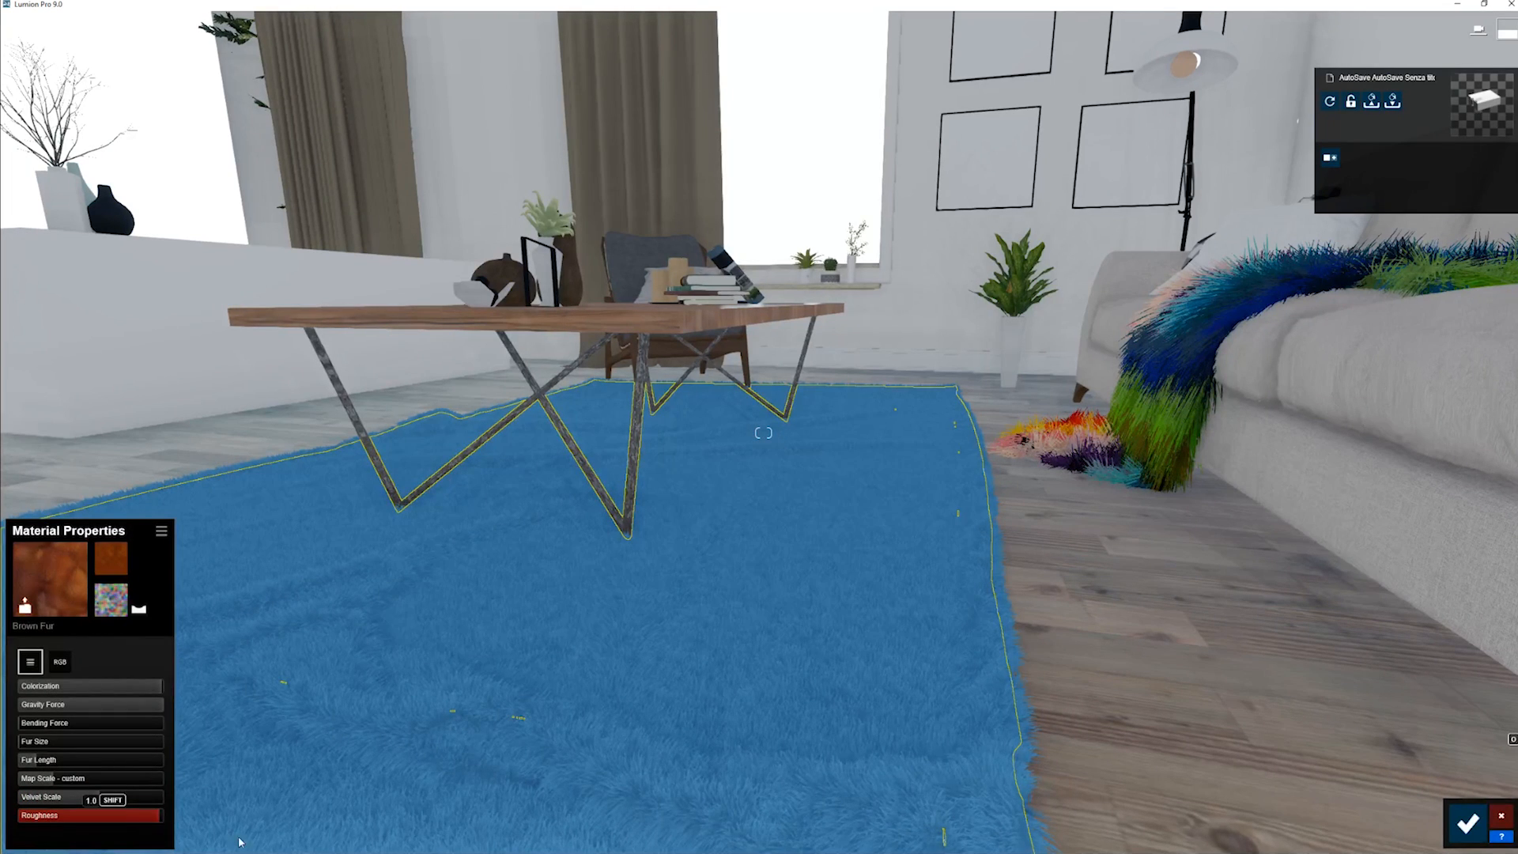
{"action": "left_click_drag", "start_coordinate": [139, 815], "coordinate": [22, 817]}
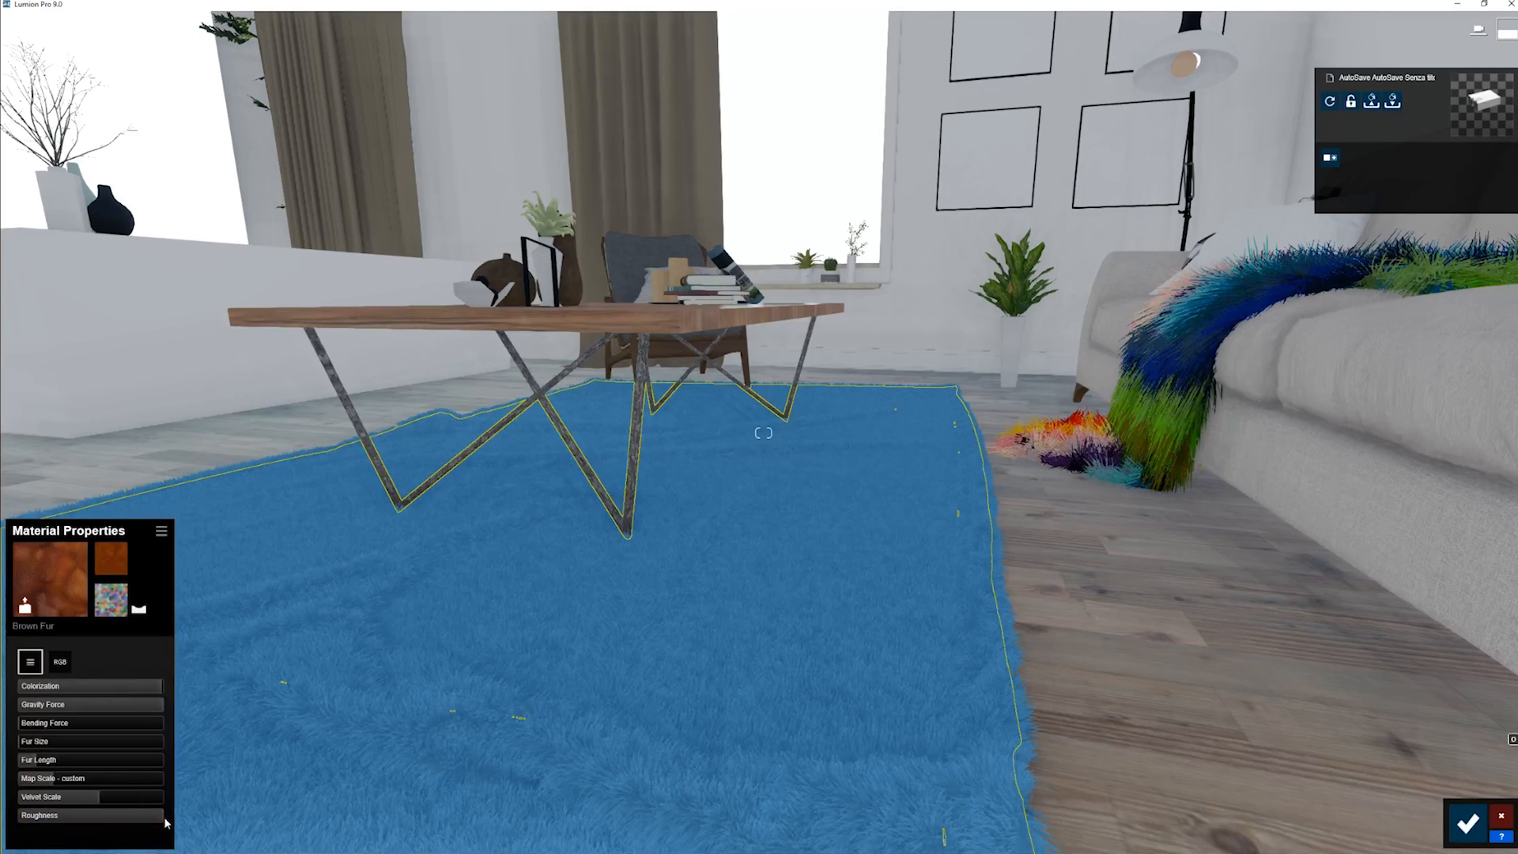
{"action": "left_click_drag", "start_coordinate": [75, 797], "coordinate": [170, 810]}
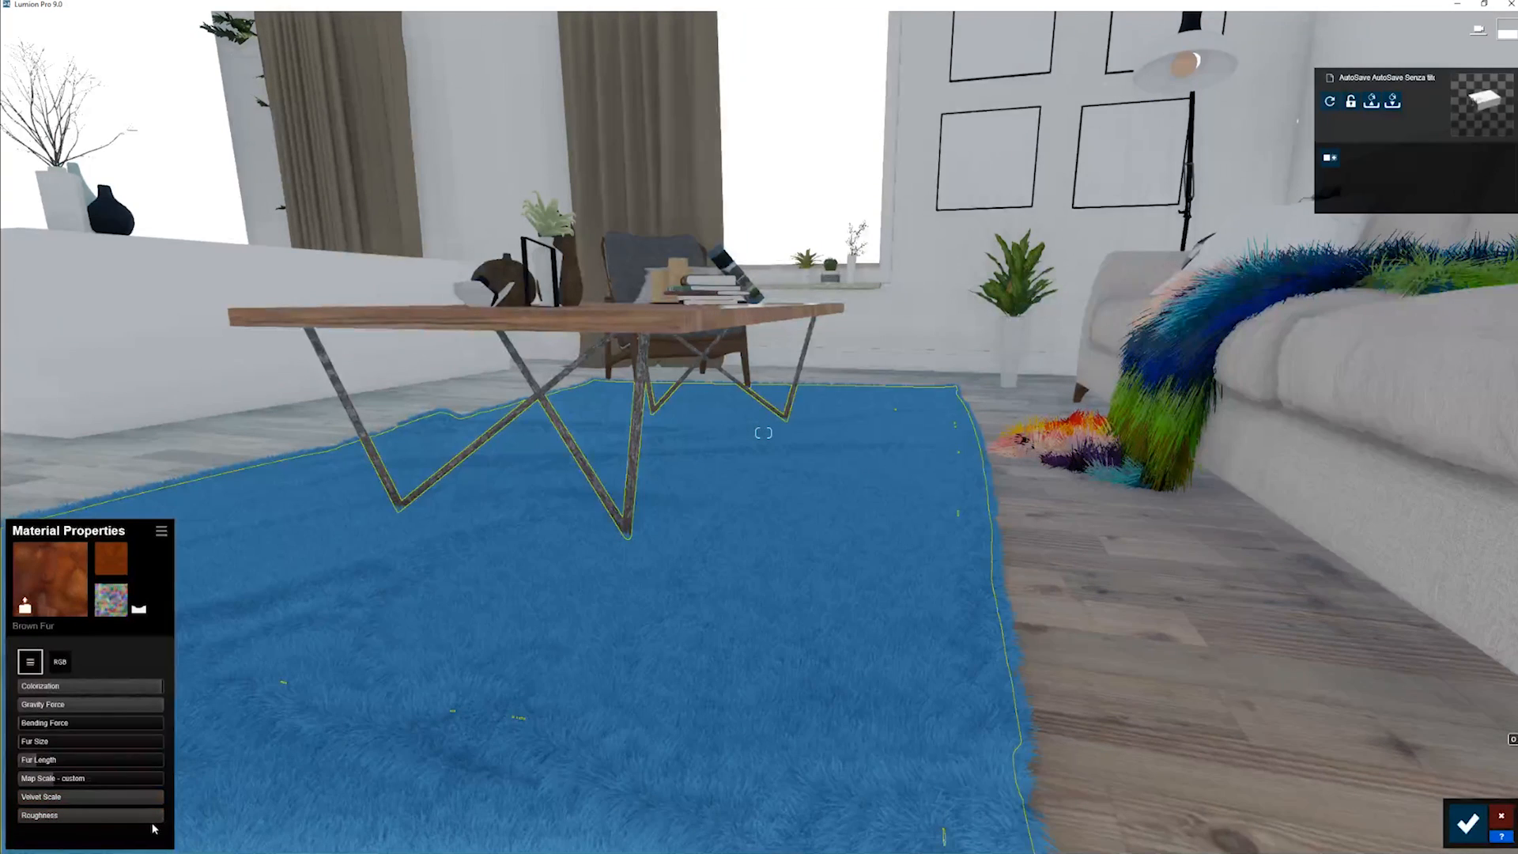
{"action": "left_click_drag", "start_coordinate": [19, 819], "coordinate": [34, 817]}
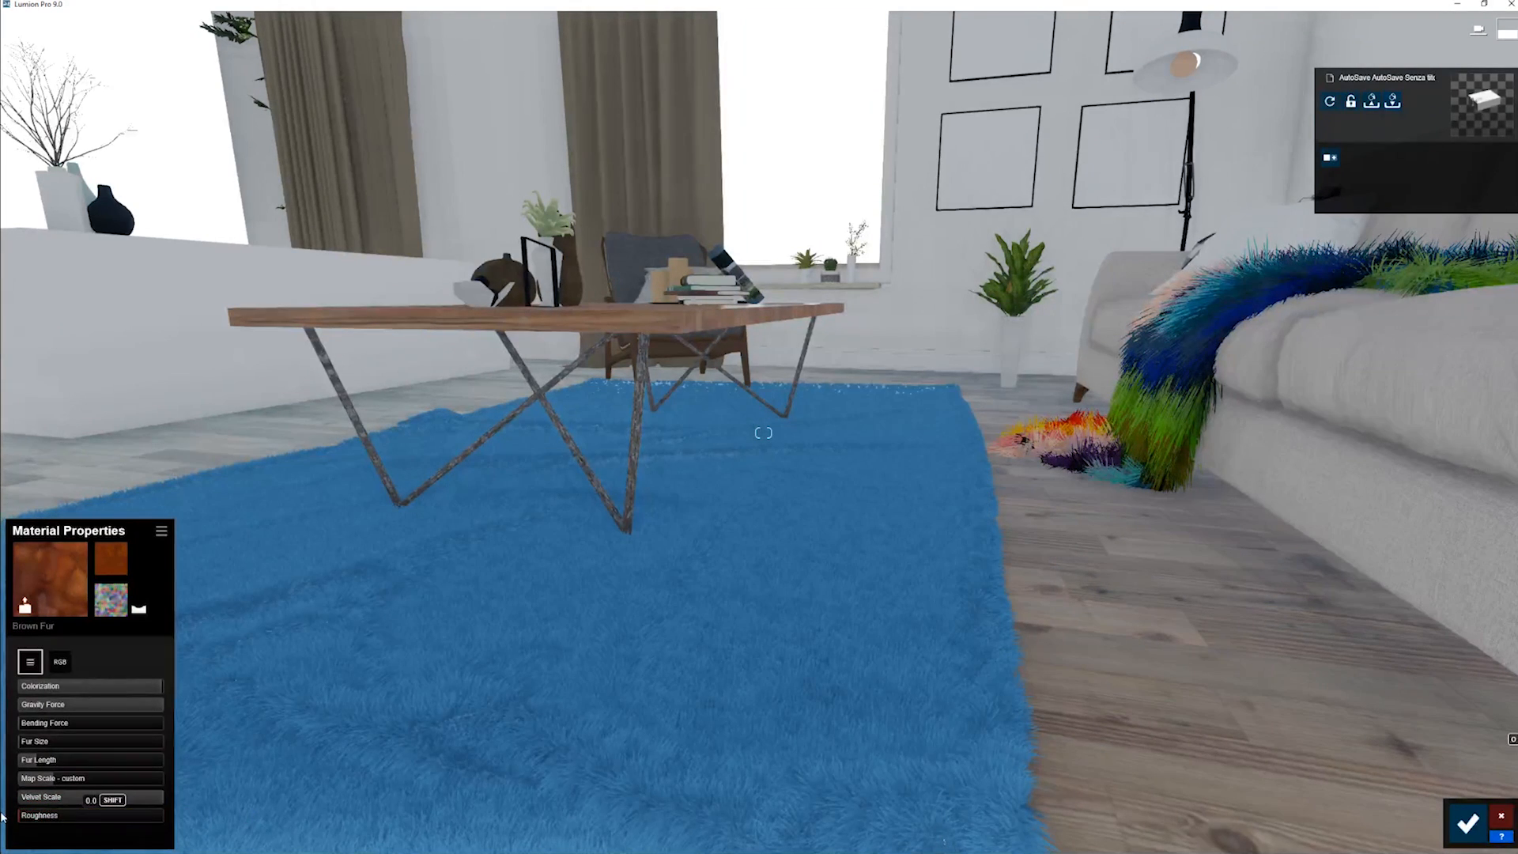
{"action": "left_click_drag", "start_coordinate": [175, 815], "coordinate": [65, 809]}
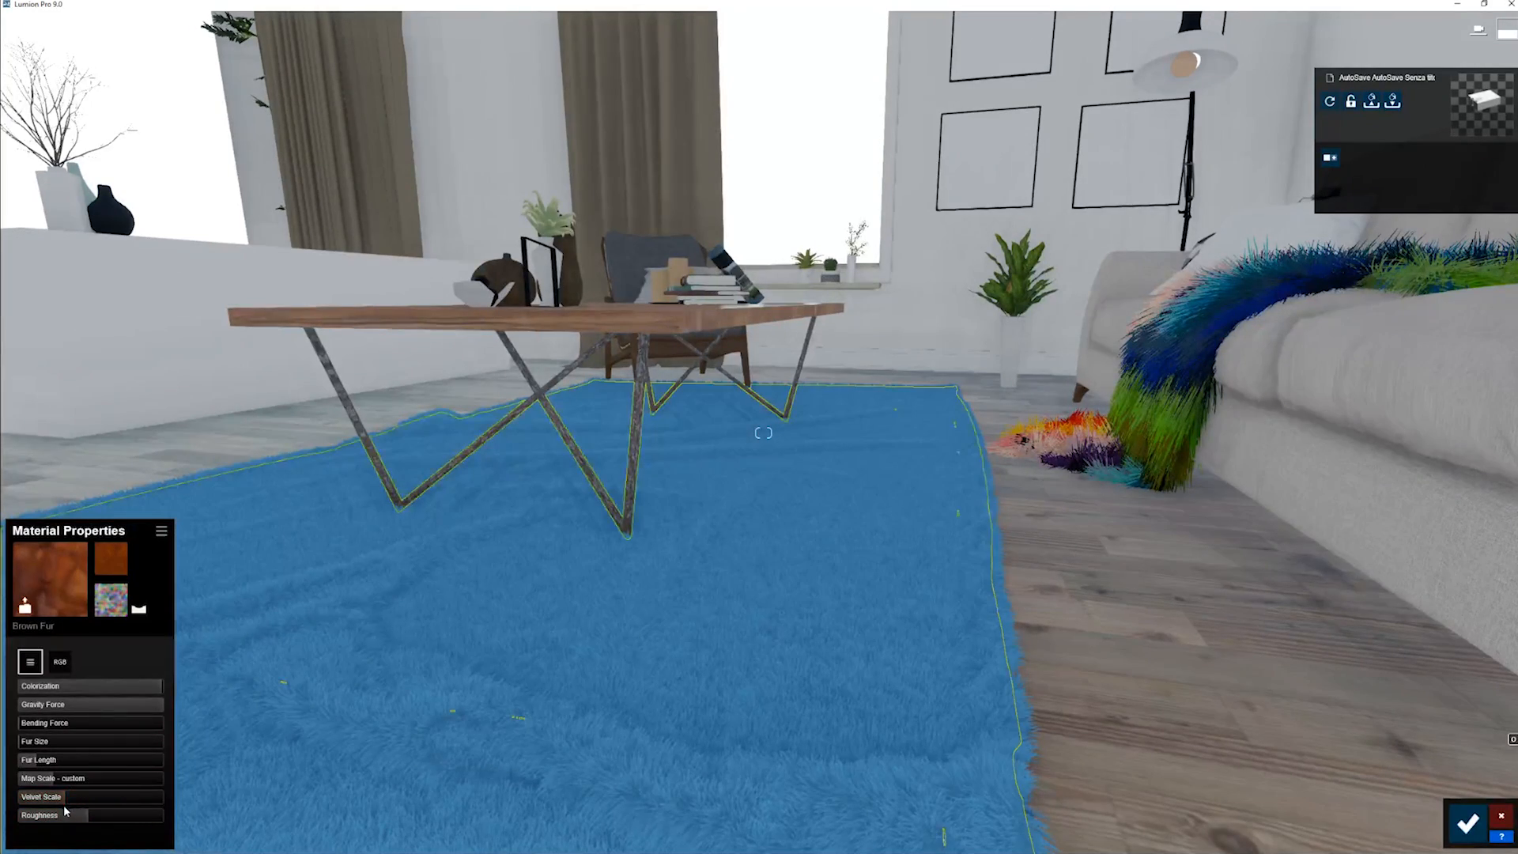
- Inspect the shading of the rug's fur around the coffee table from several angles
{"action": "mouse_move", "coordinate": [273, 711]}
{"action": "right_mouse_down"}
{"action": "mouse_move", "coordinate": [442, 712]}
{"action": "mouse_move", "coordinate": [447, 673]}
{"action": "mouse_move", "coordinate": [340, 668]}
{"action": "mouse_move", "coordinate": [257, 715]}
{"action": "mouse_move", "coordinate": [271, 718]}
{"action": "right_mouse_up"}
{"action": "key", "text": "s"}
{"action": "key", "text": "a"}
{"action": "key", "text": "w"}
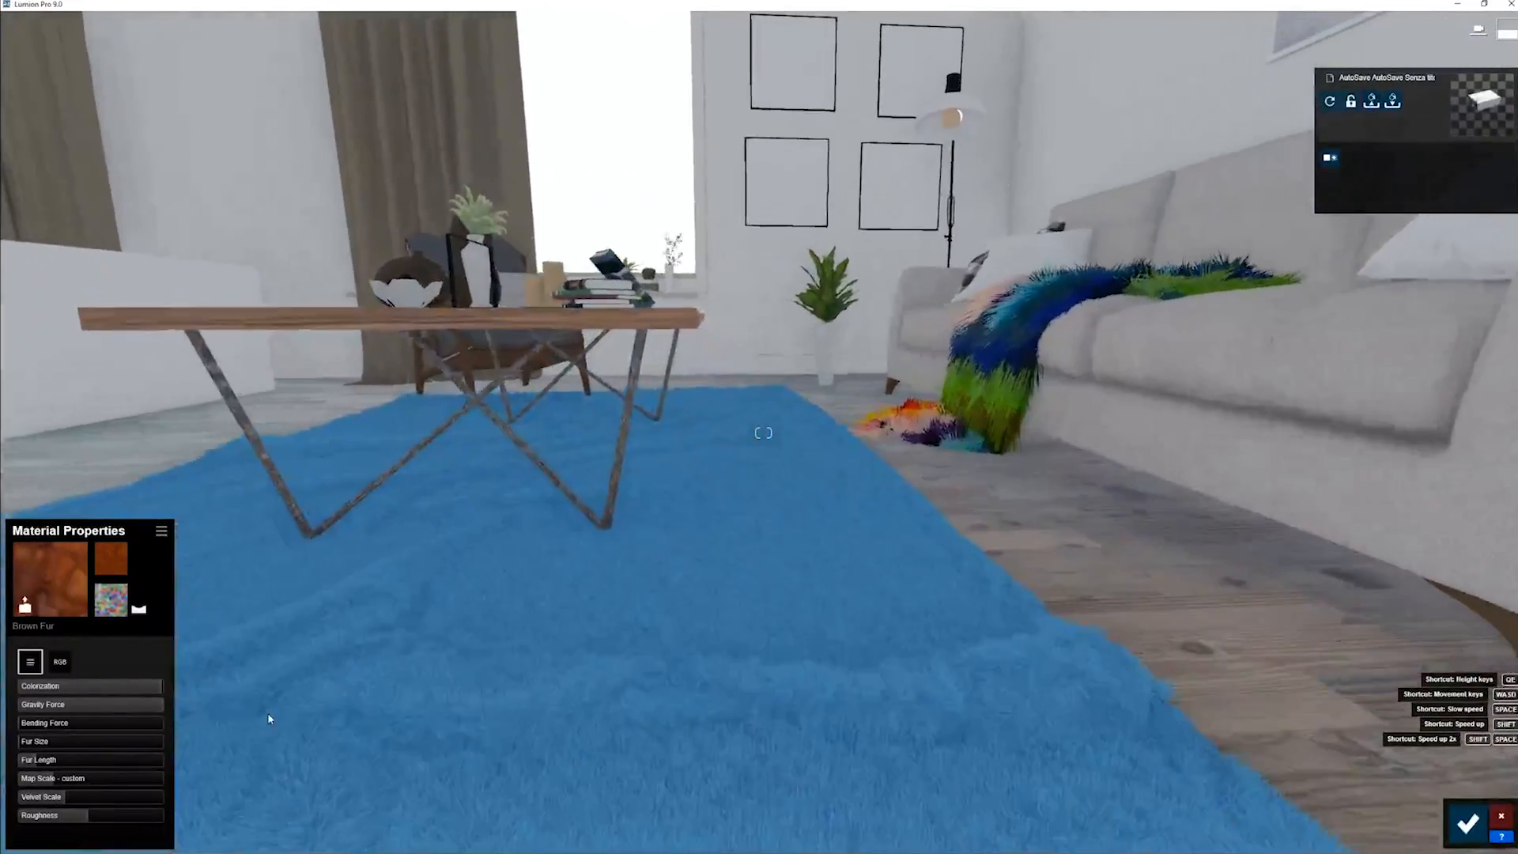
{"action": "right_click_drag", "start_coordinate": [461, 671], "coordinate": [376, 672]}
{"action": "key", "text": "d"}
{"action": "key", "text": "d"}
{"action": "mouse_move", "coordinate": [768, 669]}
{"action": "right_mouse_down"}
{"action": "mouse_move", "coordinate": [724, 668]}
{"action": "mouse_move", "coordinate": [765, 667]}
{"action": "right_mouse_up"}
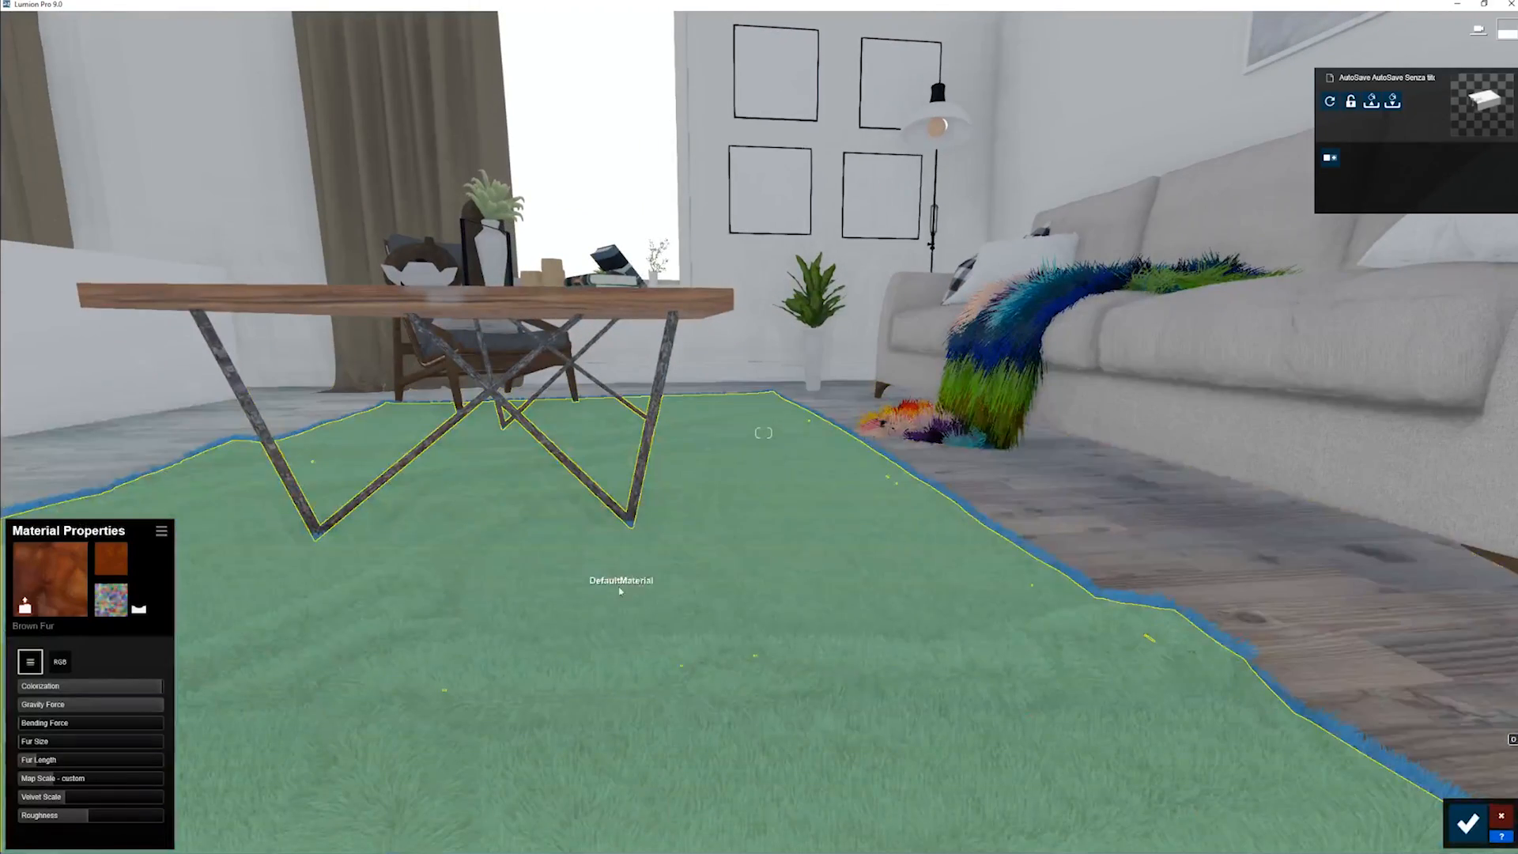
{"action": "right_click_drag", "start_coordinate": [646, 600], "coordinate": [617, 599]}
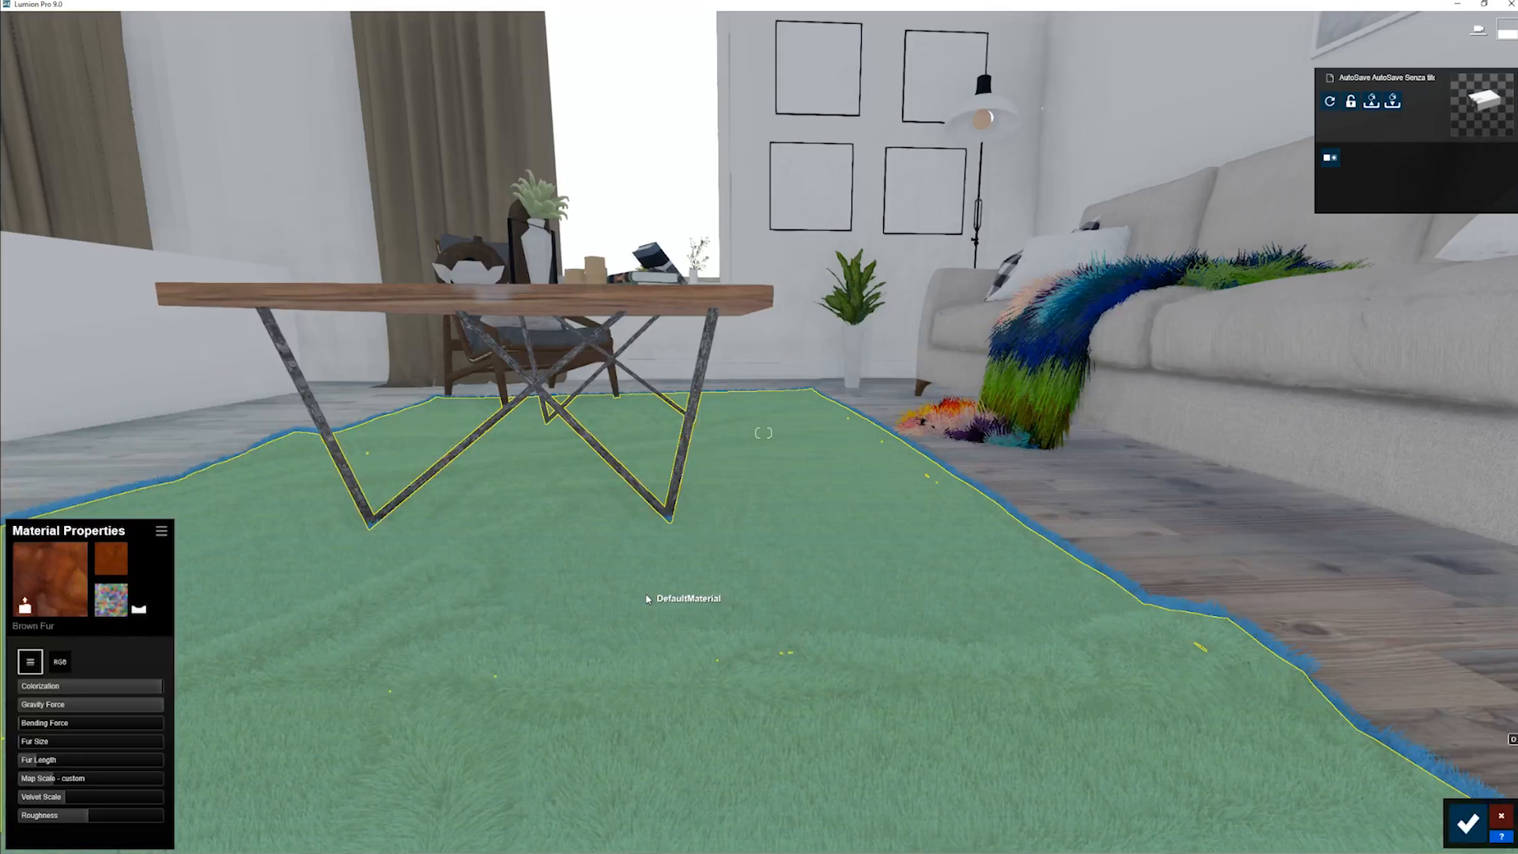
{"action": "key", "text": "d"}
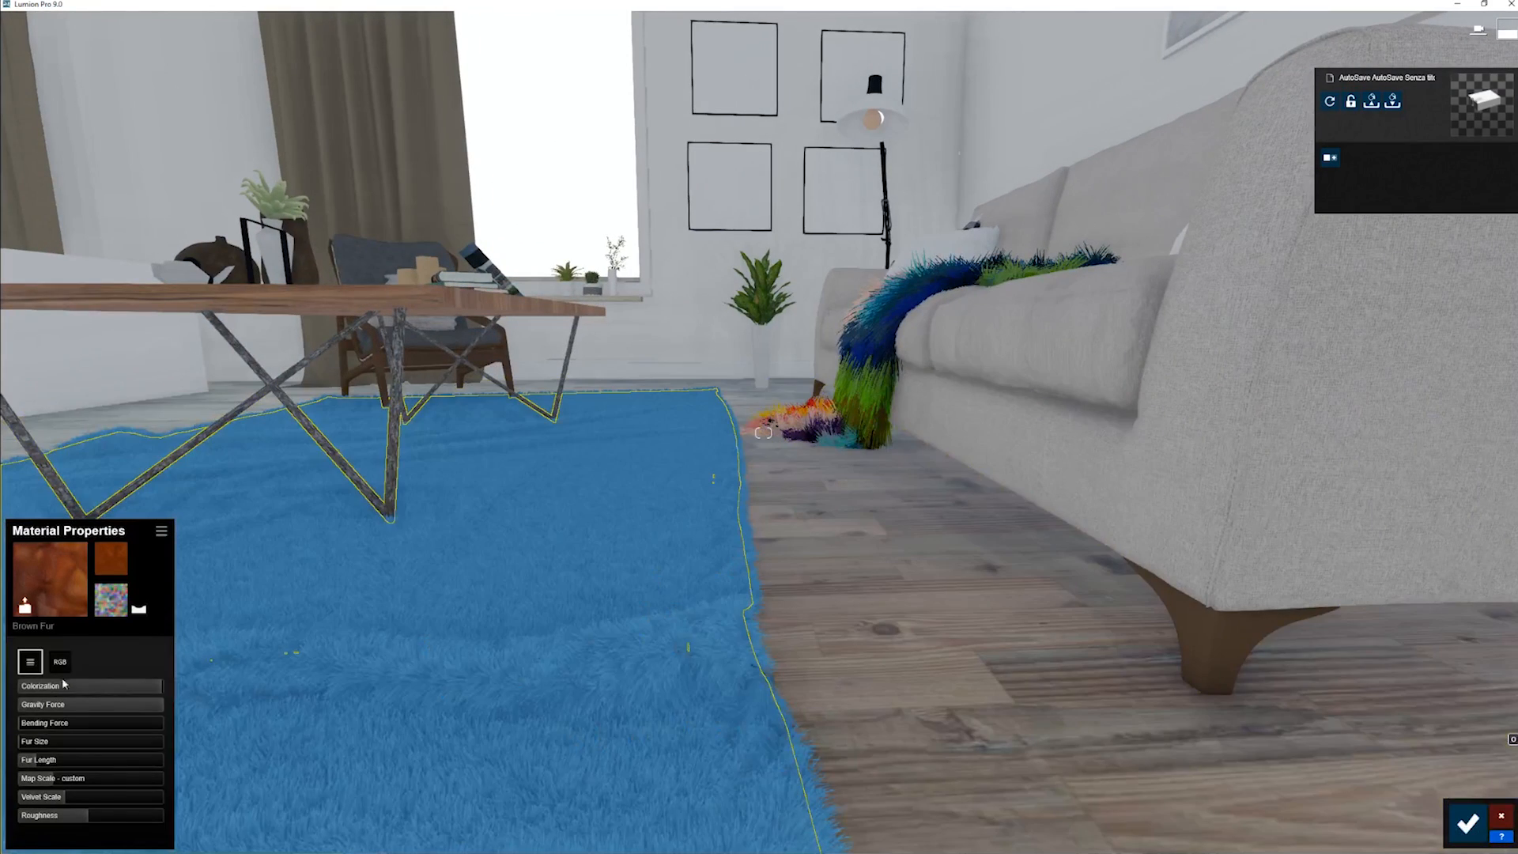
- Increase the blue rug's Fur Length to a bit over a third and switch to Photo mode
{"action": "left_click_drag", "start_coordinate": [28, 762], "coordinate": [74, 761]}
{"action": "left_click", "coordinate": [1485, 832]}
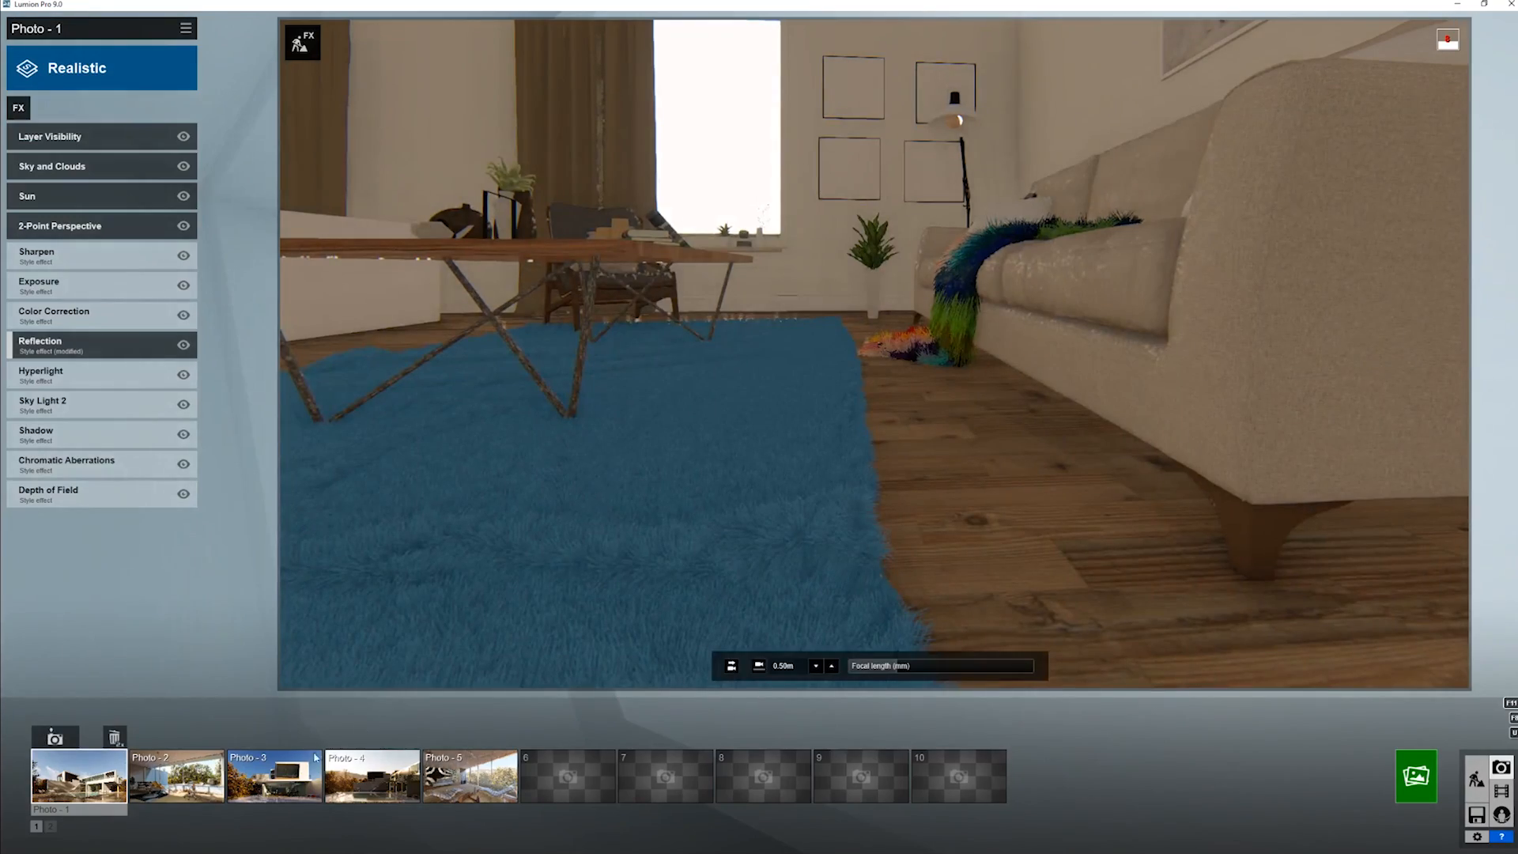
- Frame a close-up of the furry throw with the rug behind it and store it in photo slot 6
{"action": "left_click", "coordinate": [567, 777]}
{"action": "right_click_drag", "start_coordinate": [874, 353], "coordinate": [569, 444]}
{"action": "key", "text": "w"}
{"action": "key", "text": "s"}
{"action": "left_click", "coordinate": [545, 741]}
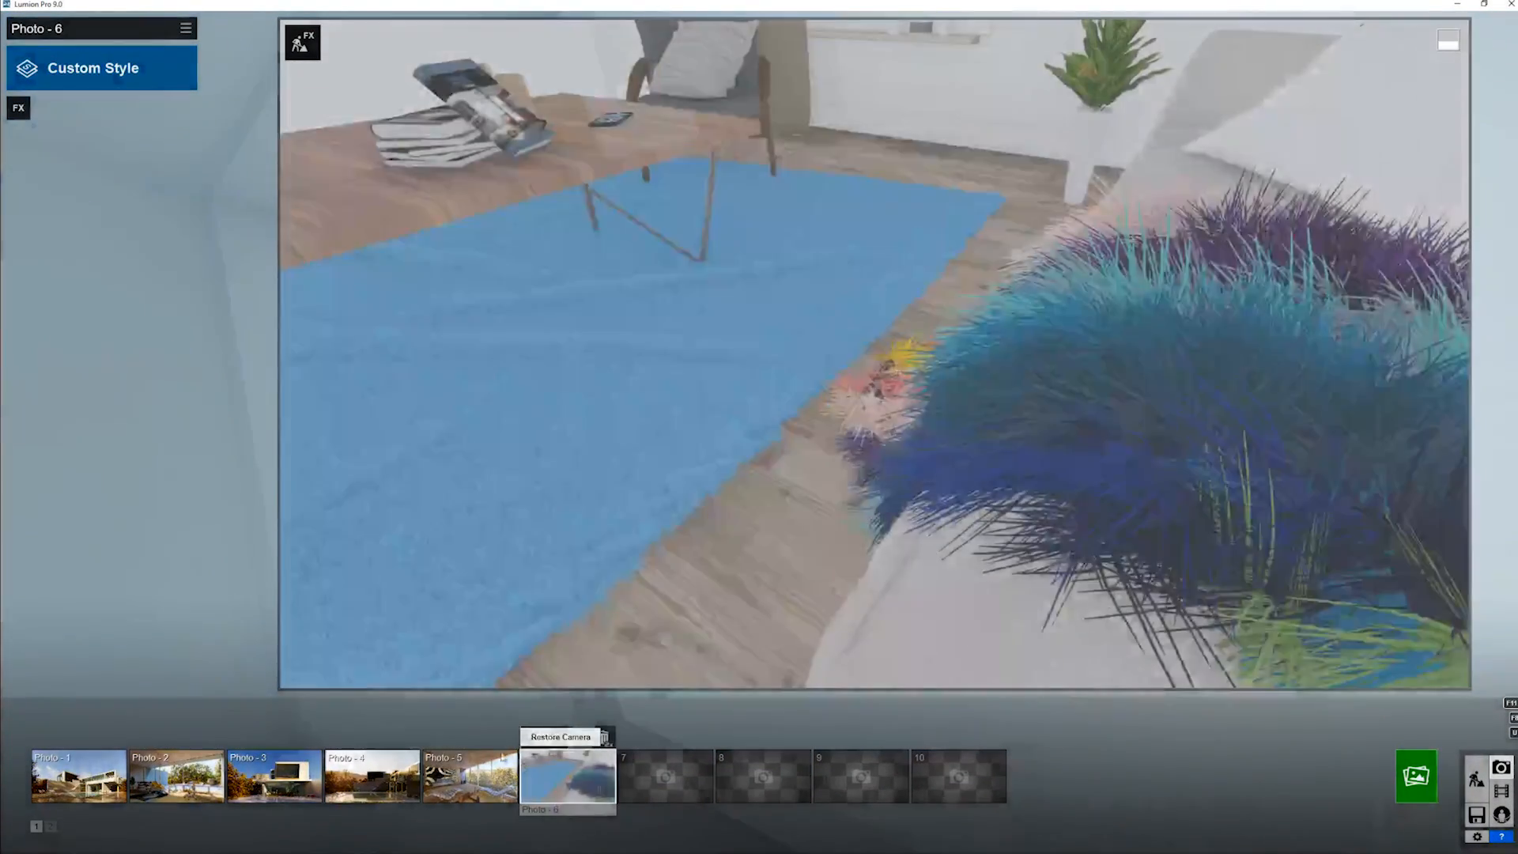
- Render Photo 6 at 1920x1080 as a JPG named test on the Desktop and dismiss the finished render
{"action": "left_click", "coordinate": [1413, 789]}
{"action": "left_click", "coordinate": [672, 594]}
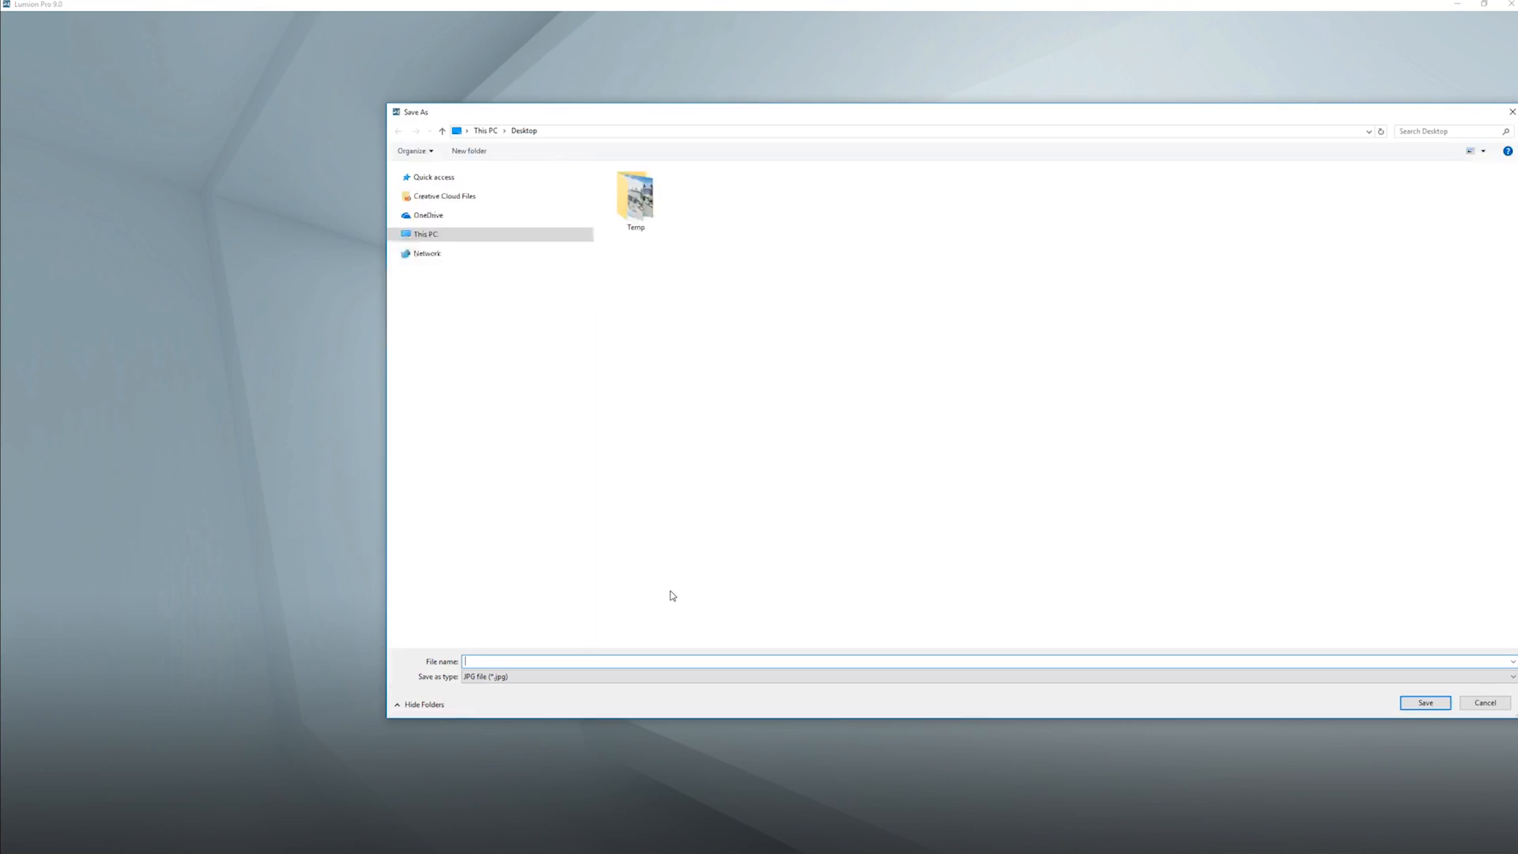
{"action": "type", "text": "test"}
{"action": "key", "text": "Return"}
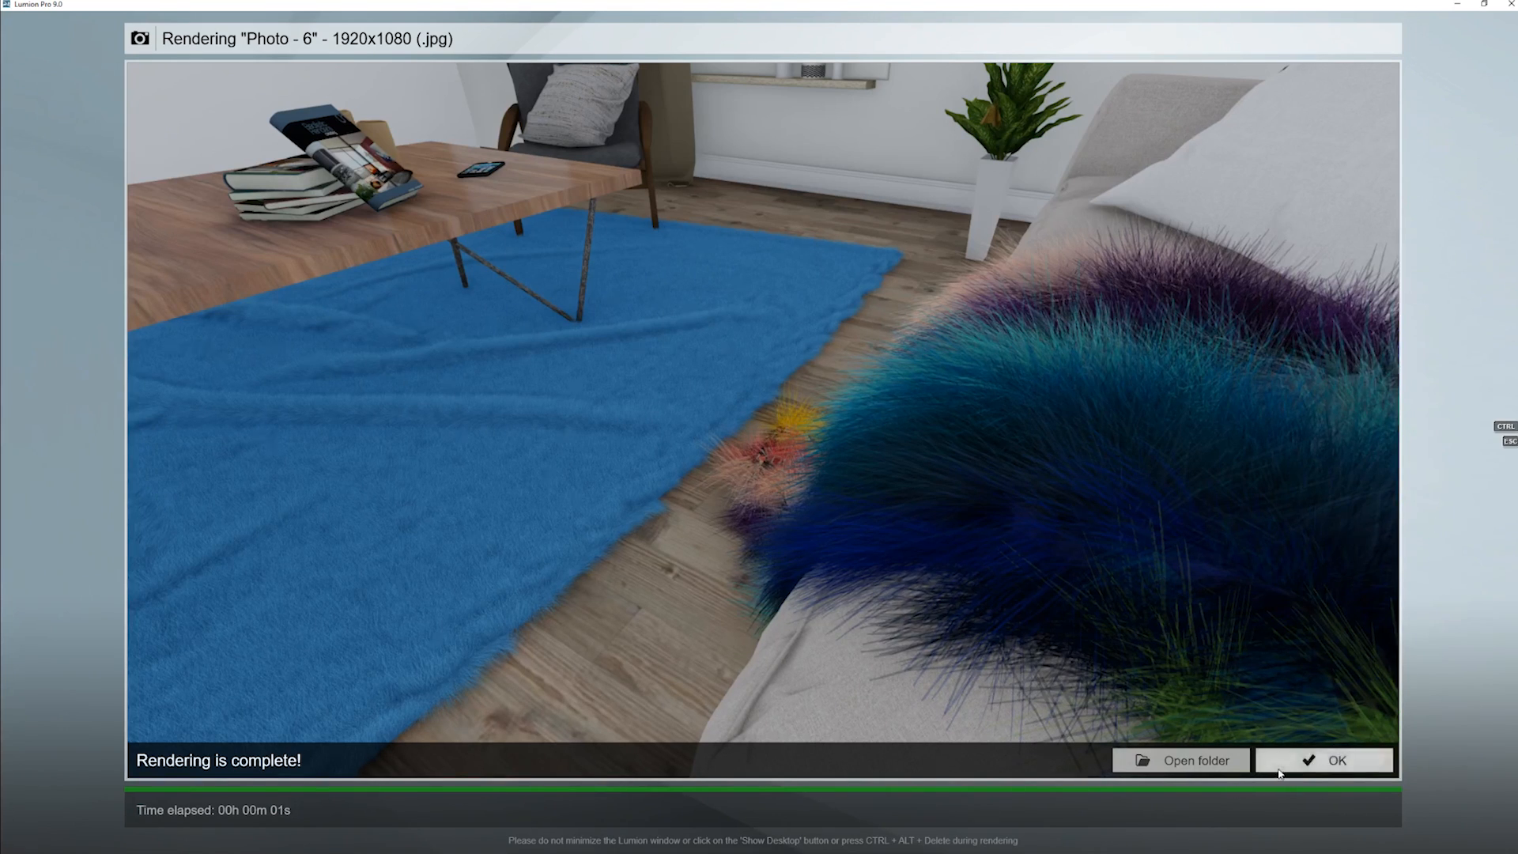
{"action": "key", "text": "Escape"}
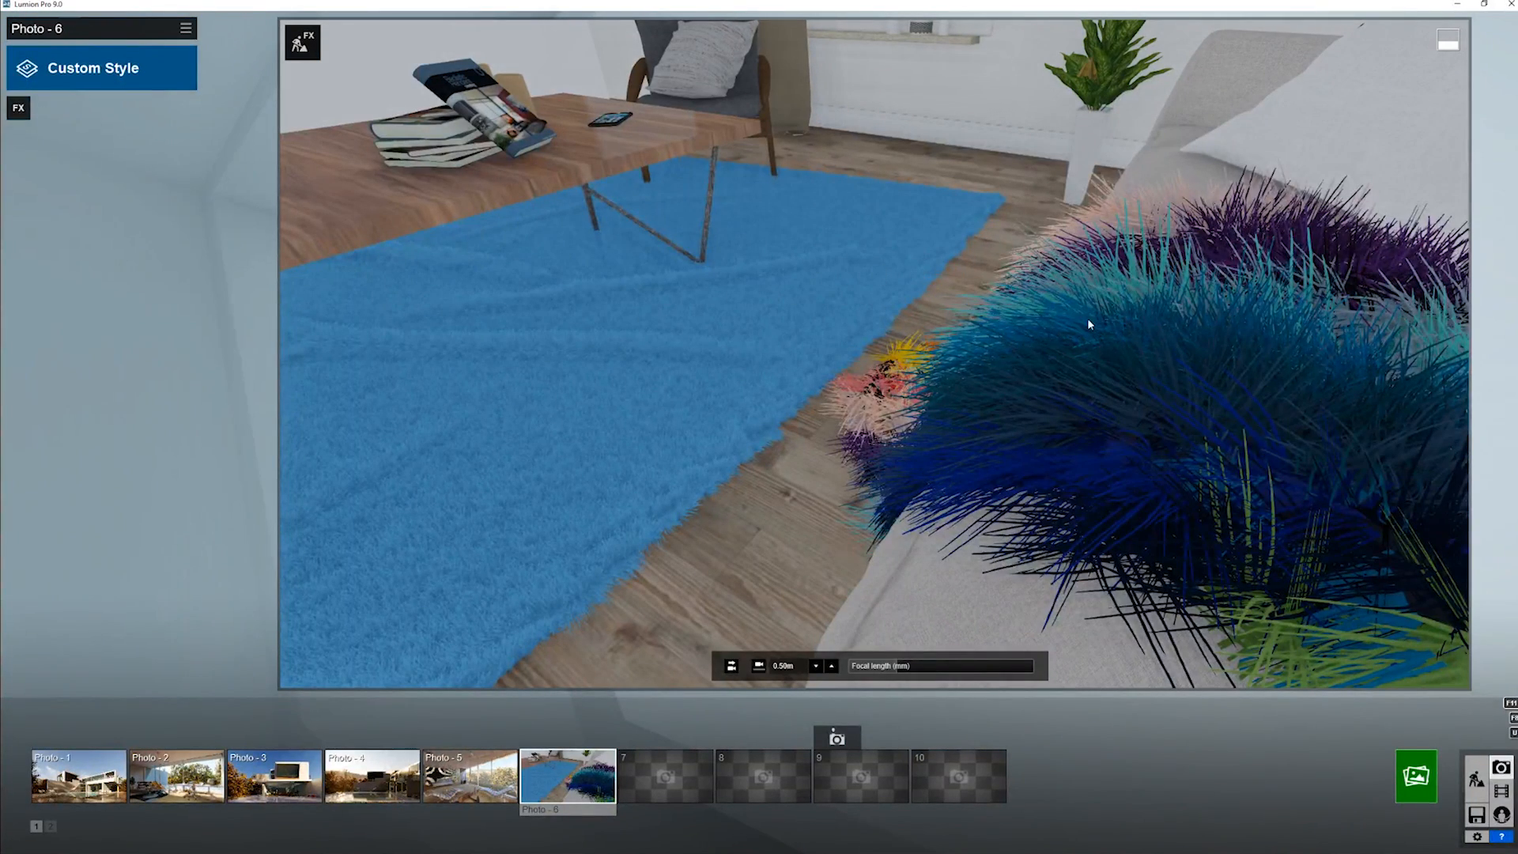
- Examine the fur strands in the photo preview and reframe the camera on the throw, rug and sofa pillow
{"action": "right_click_drag", "start_coordinate": [1089, 320], "coordinate": [1098, 300]}
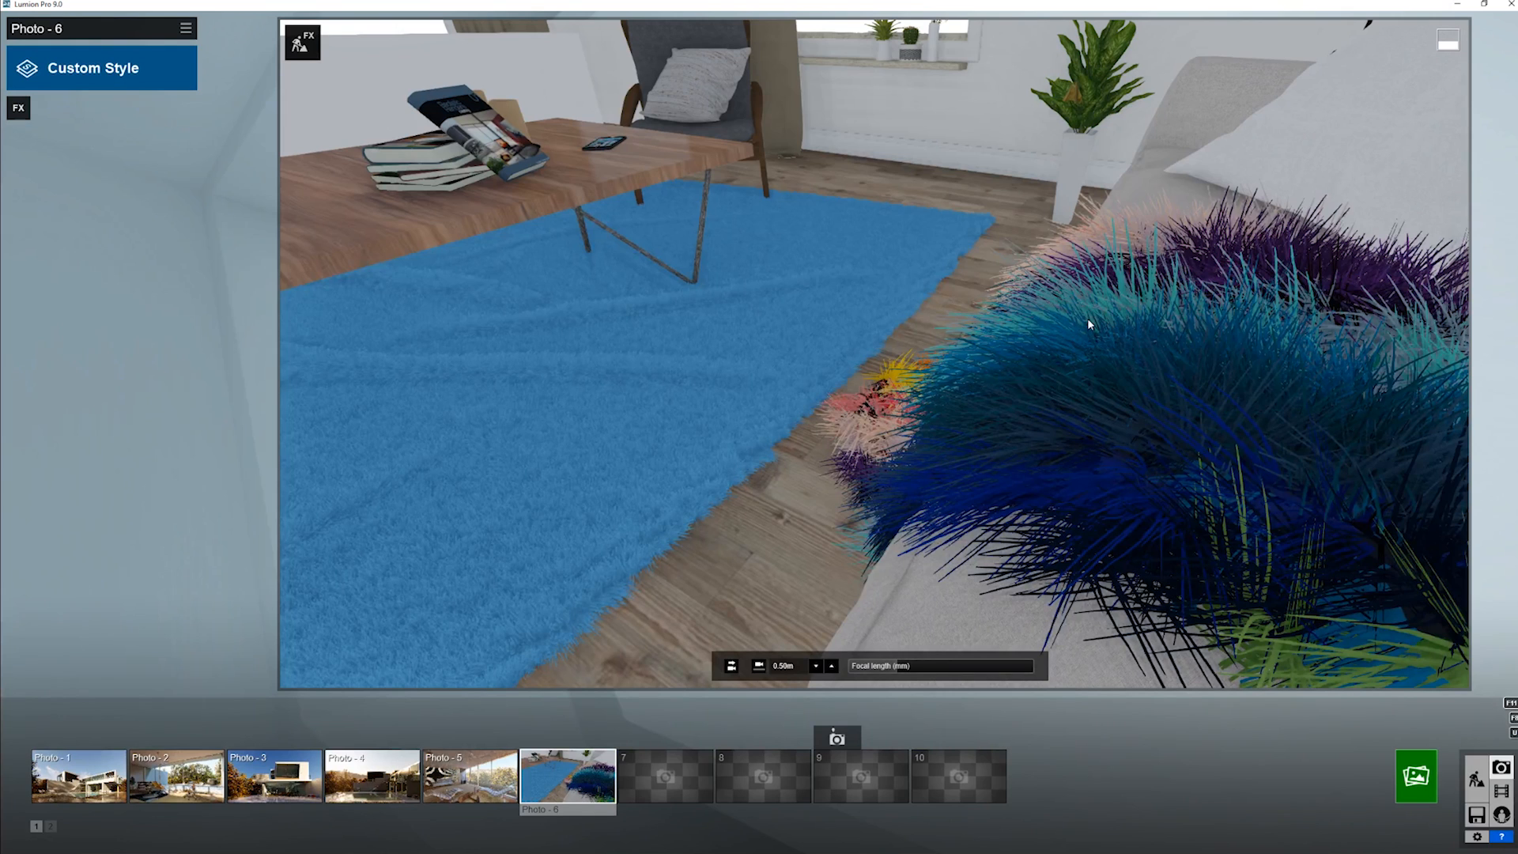
{"action": "mouse_move", "coordinate": [1454, 41]}
{"action": "key", "text": "a"}
{"action": "key", "text": "e"}
{"action": "right_click_drag", "start_coordinate": [606, 300], "coordinate": [656, 340]}
{"action": "key", "text": "w"}
{"action": "key", "text": "d"}
{"action": "key", "text": "s"}
{"action": "key", "text": "w"}
{"action": "key", "text": "s"}
{"action": "key", "text": "q"}
{"action": "key", "text": "s"}
{"action": "key", "text": "s"}
{"action": "key", "text": "w"}
{"action": "key", "text": "e"}
{"action": "key", "text": "q"}
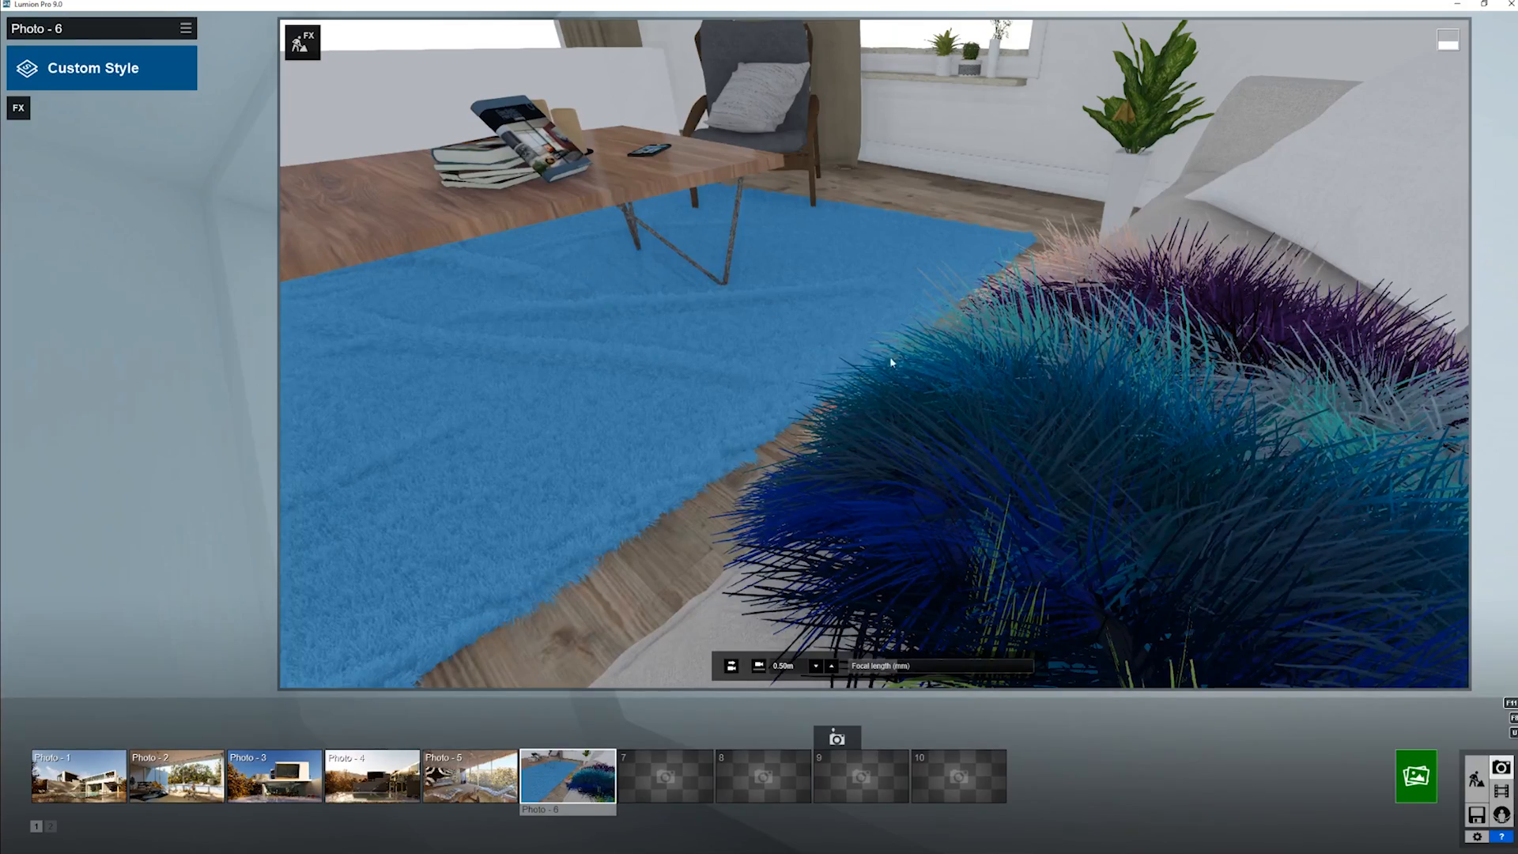
{"action": "right_click_drag", "start_coordinate": [903, 366], "coordinate": [874, 353]}
{"action": "middle_click_drag", "start_coordinate": [874, 353], "coordinate": [819, 340]}
{"action": "right_click_drag", "start_coordinate": [875, 354], "coordinate": [903, 340]}
{"action": "key", "text": "d"}
{"action": "key", "text": "d"}
{"action": "key", "text": "s"}
{"action": "key", "text": "a"}
{"action": "key", "text": "w"}
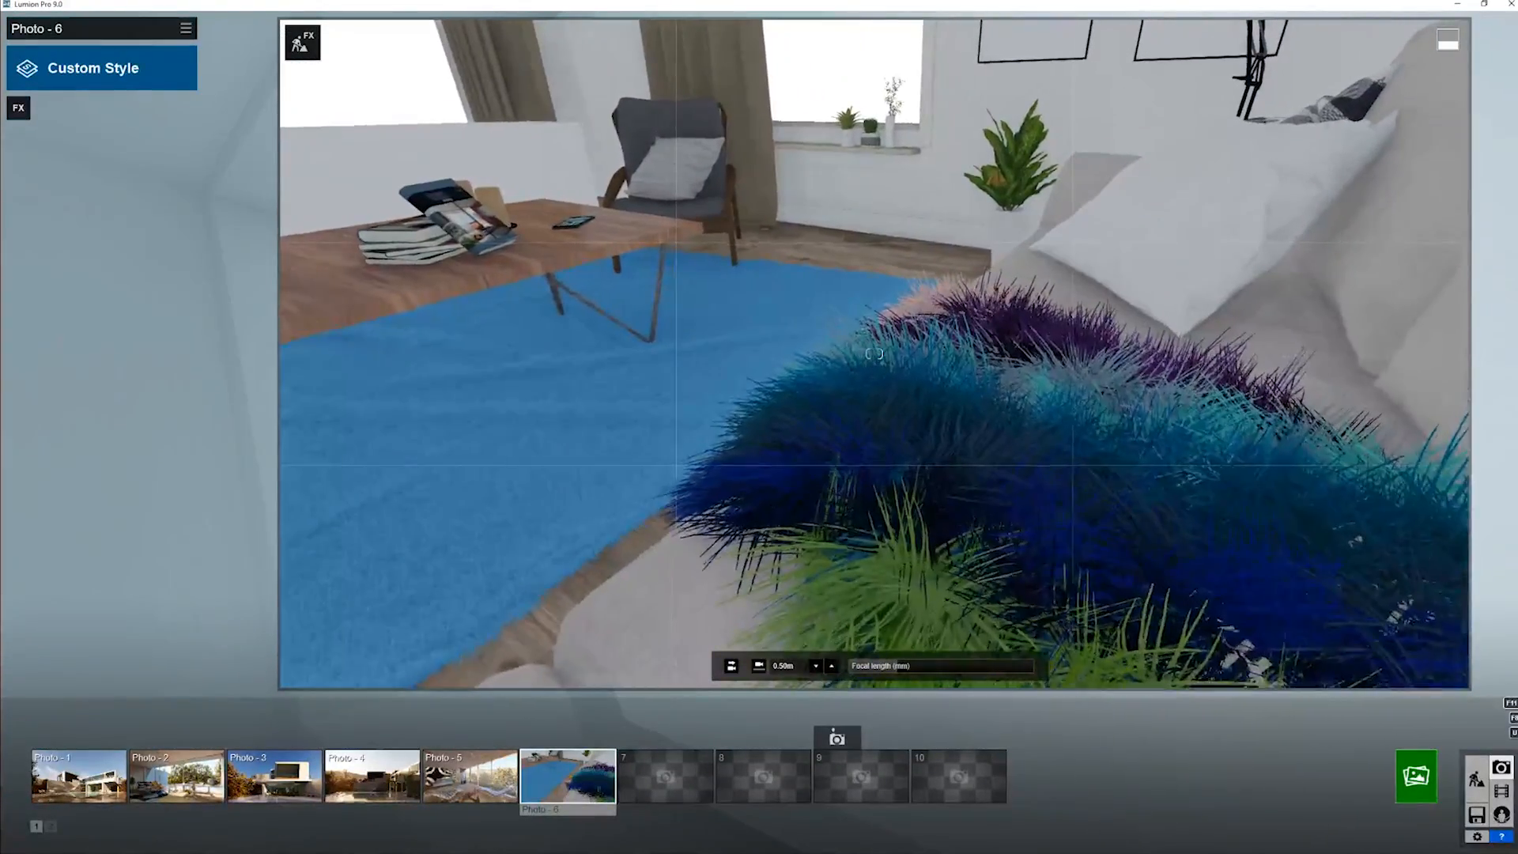
- Edit the blue rug's fur with a much shorter Fur Length and a high Velvet Scale, save it and return to Photo mode
{"action": "left_click", "coordinate": [302, 43]}
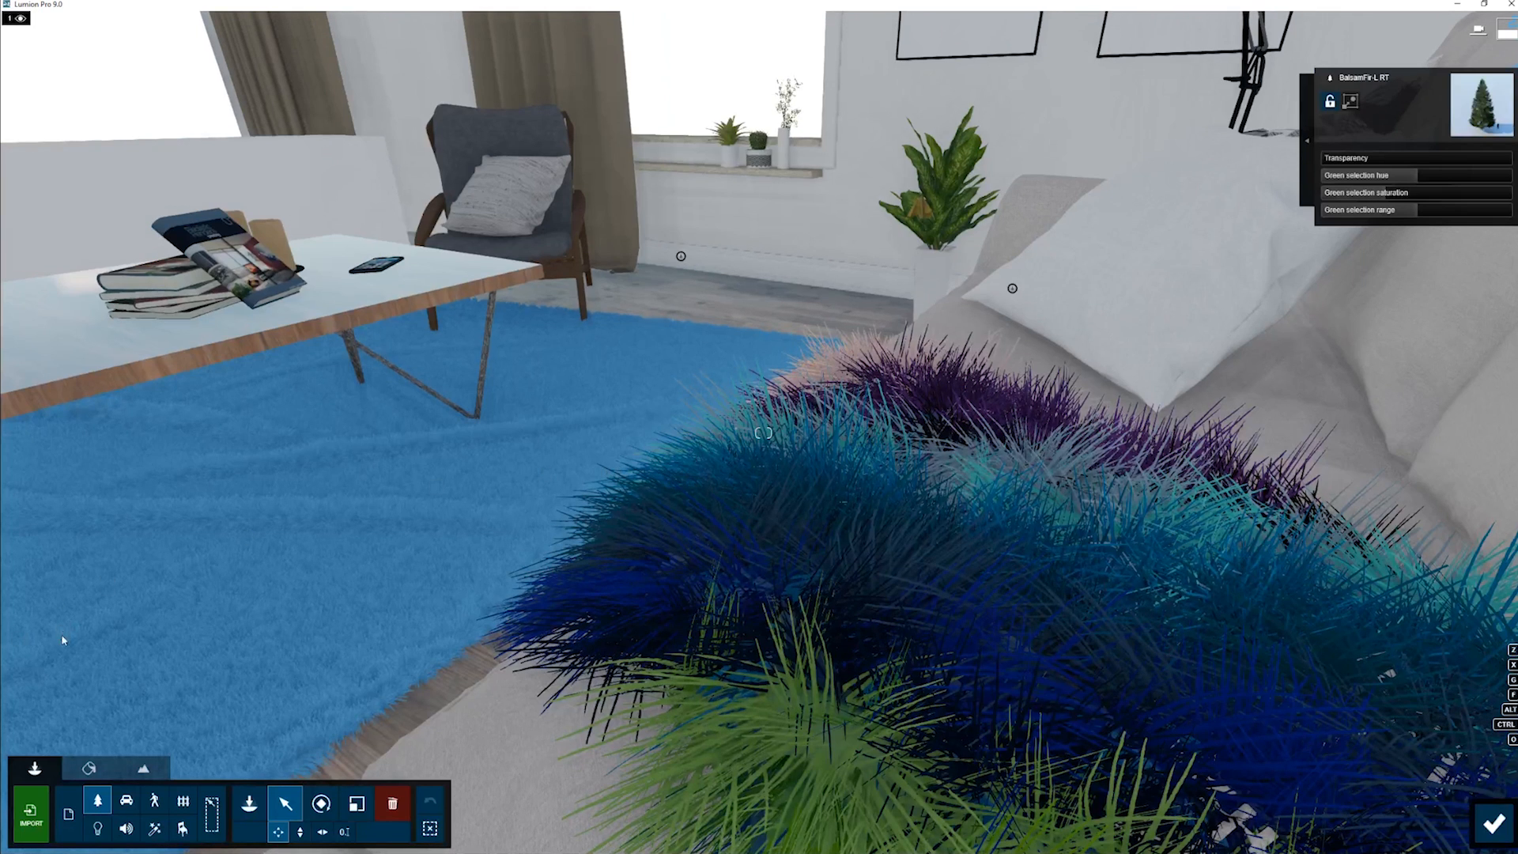
{"action": "left_click", "coordinate": [89, 768]}
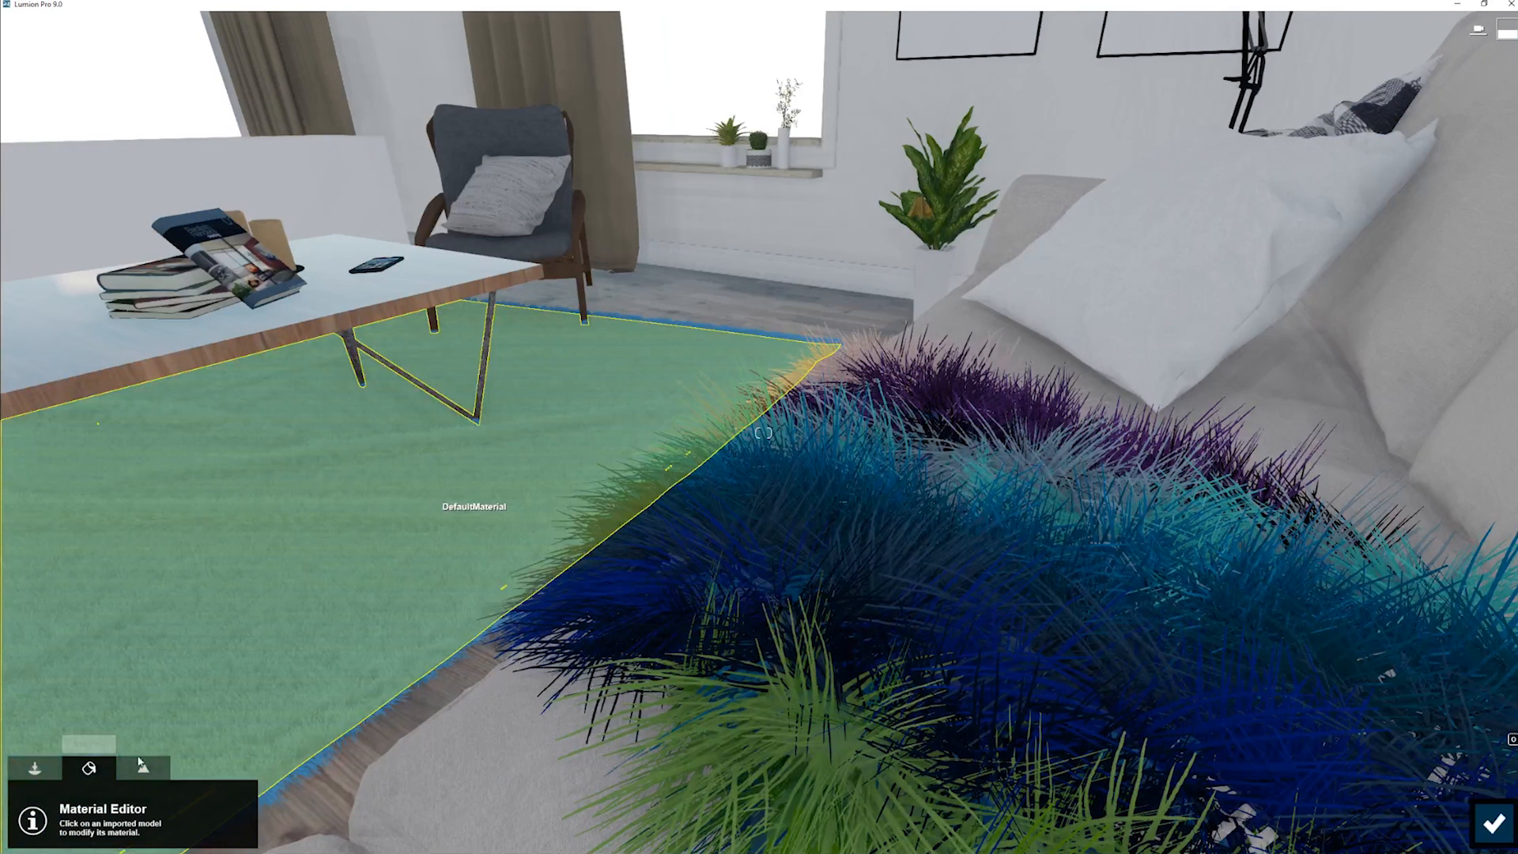
{"action": "left_click", "coordinate": [361, 518]}
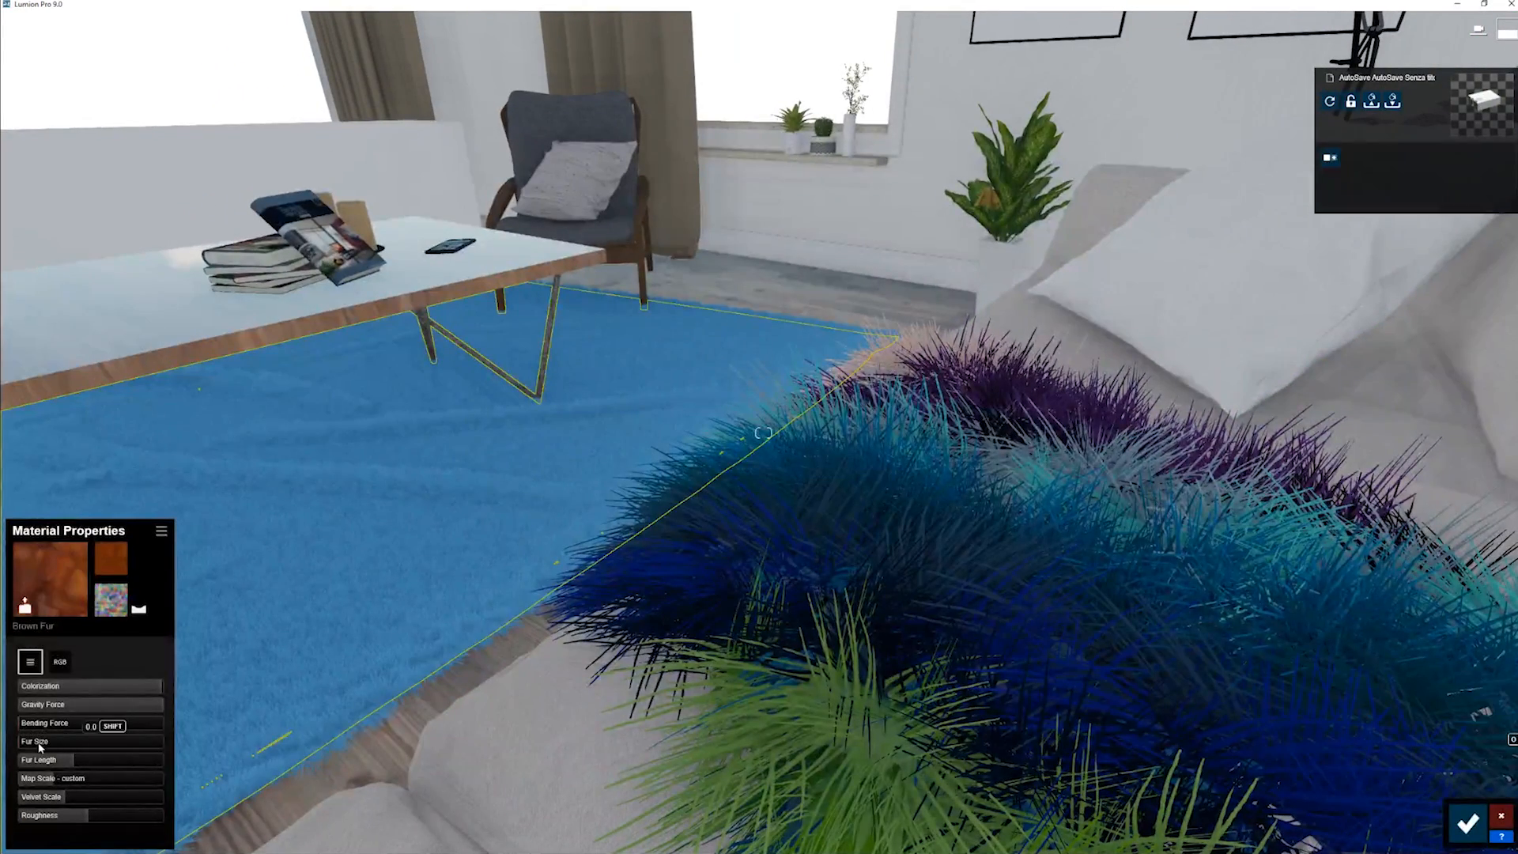
{"action": "left_click_drag", "start_coordinate": [54, 765], "coordinate": [1, 834]}
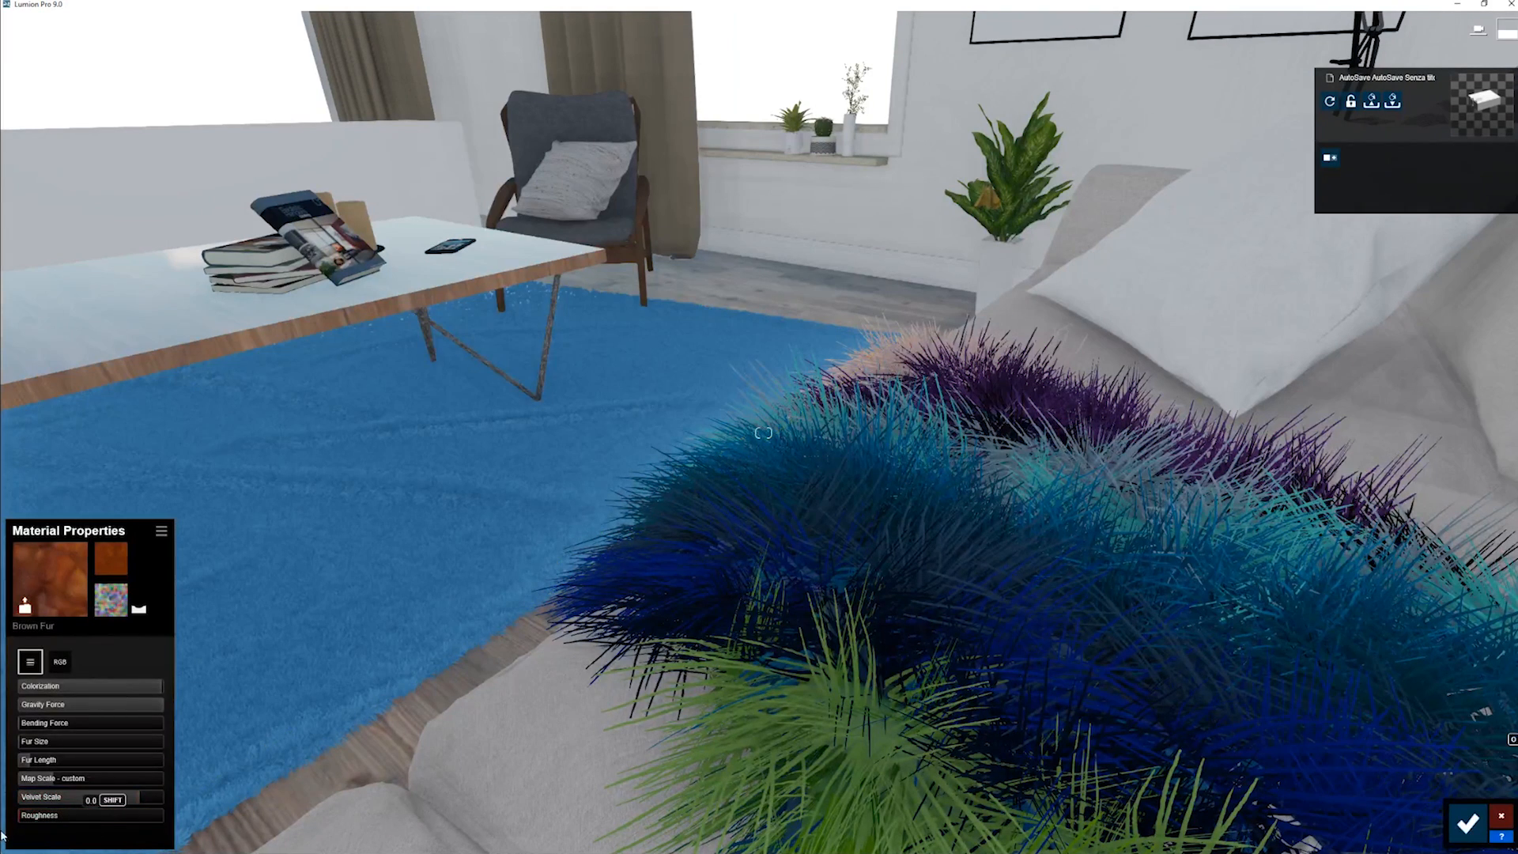
{"action": "left_click", "coordinate": [1468, 823]}
{"action": "left_click", "coordinate": [1488, 820]}
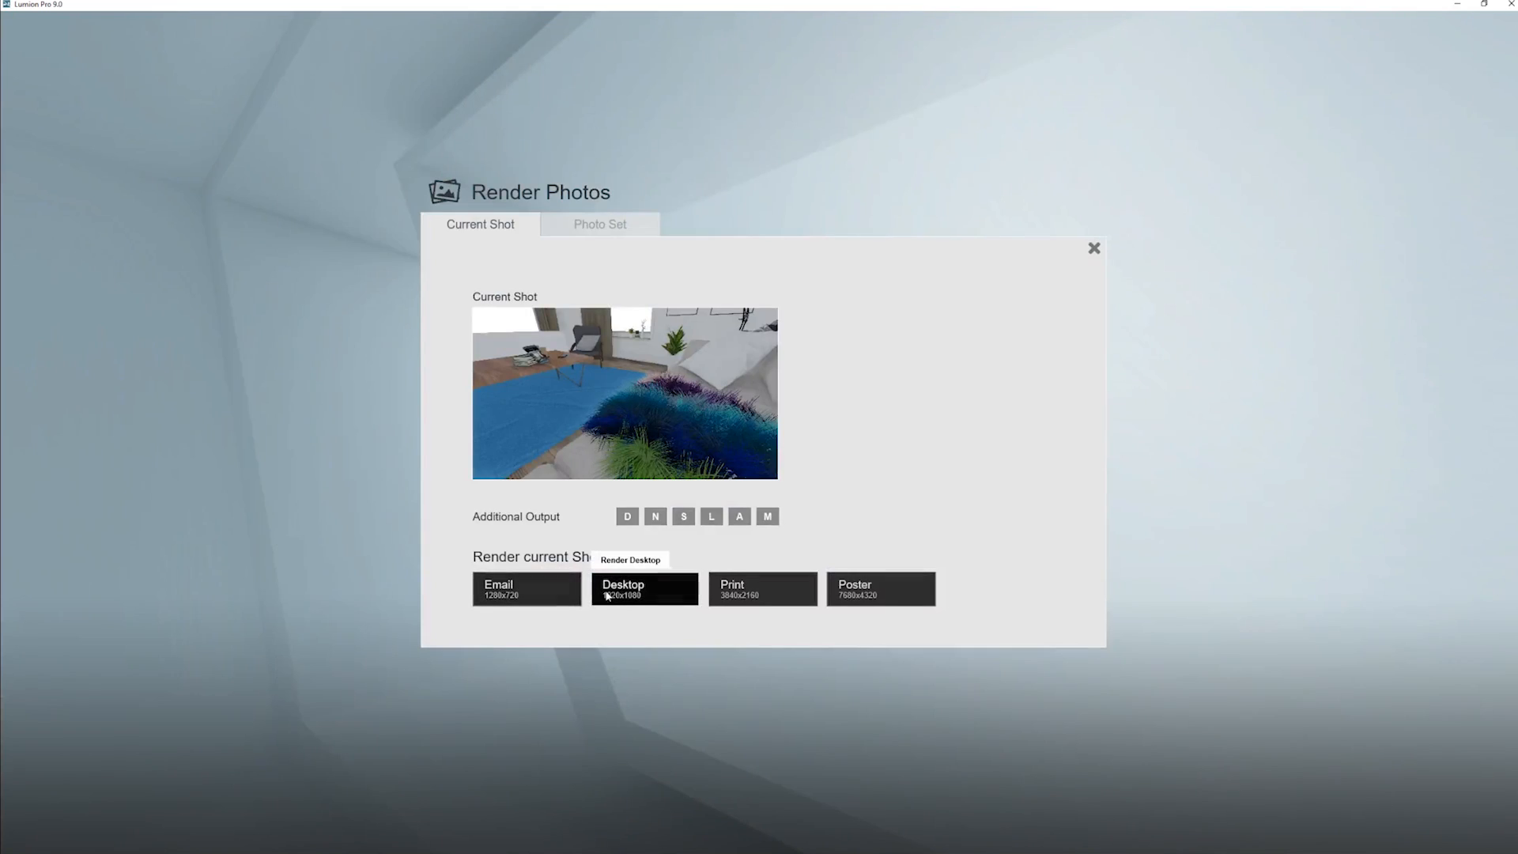
- Render the reframed Photo 6 at 1920x1080 as a JPG named test 2 on the Desktop and dismiss the finished render
{"action": "left_click", "coordinate": [607, 592]}
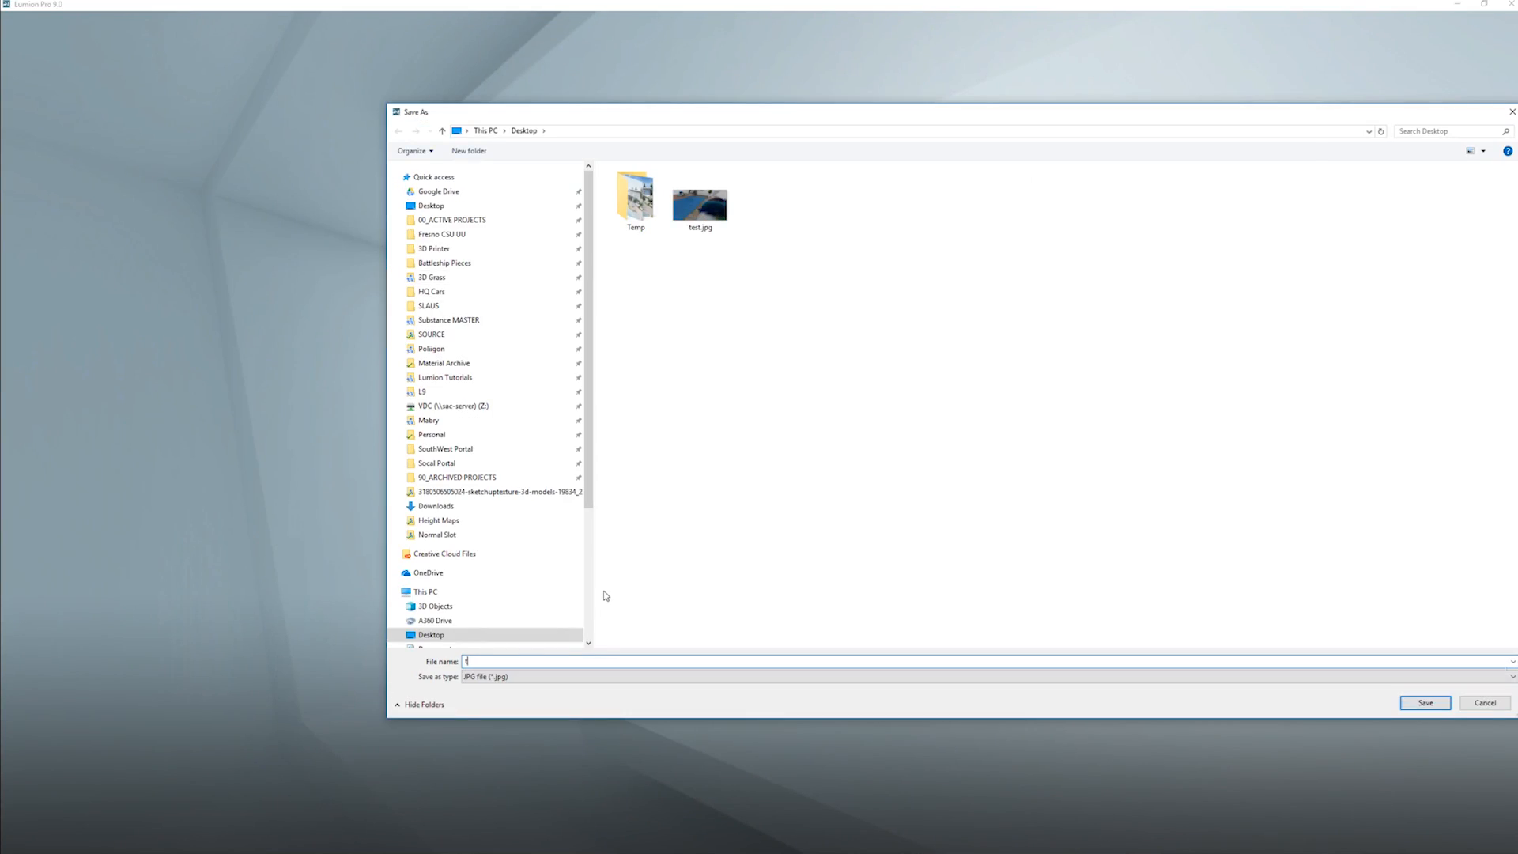
{"action": "type", "text": "ts"}
{"action": "key", "text": "BackSpace"}
{"action": "type", "text": "est2"}
{"action": "key", "text": "Return"}
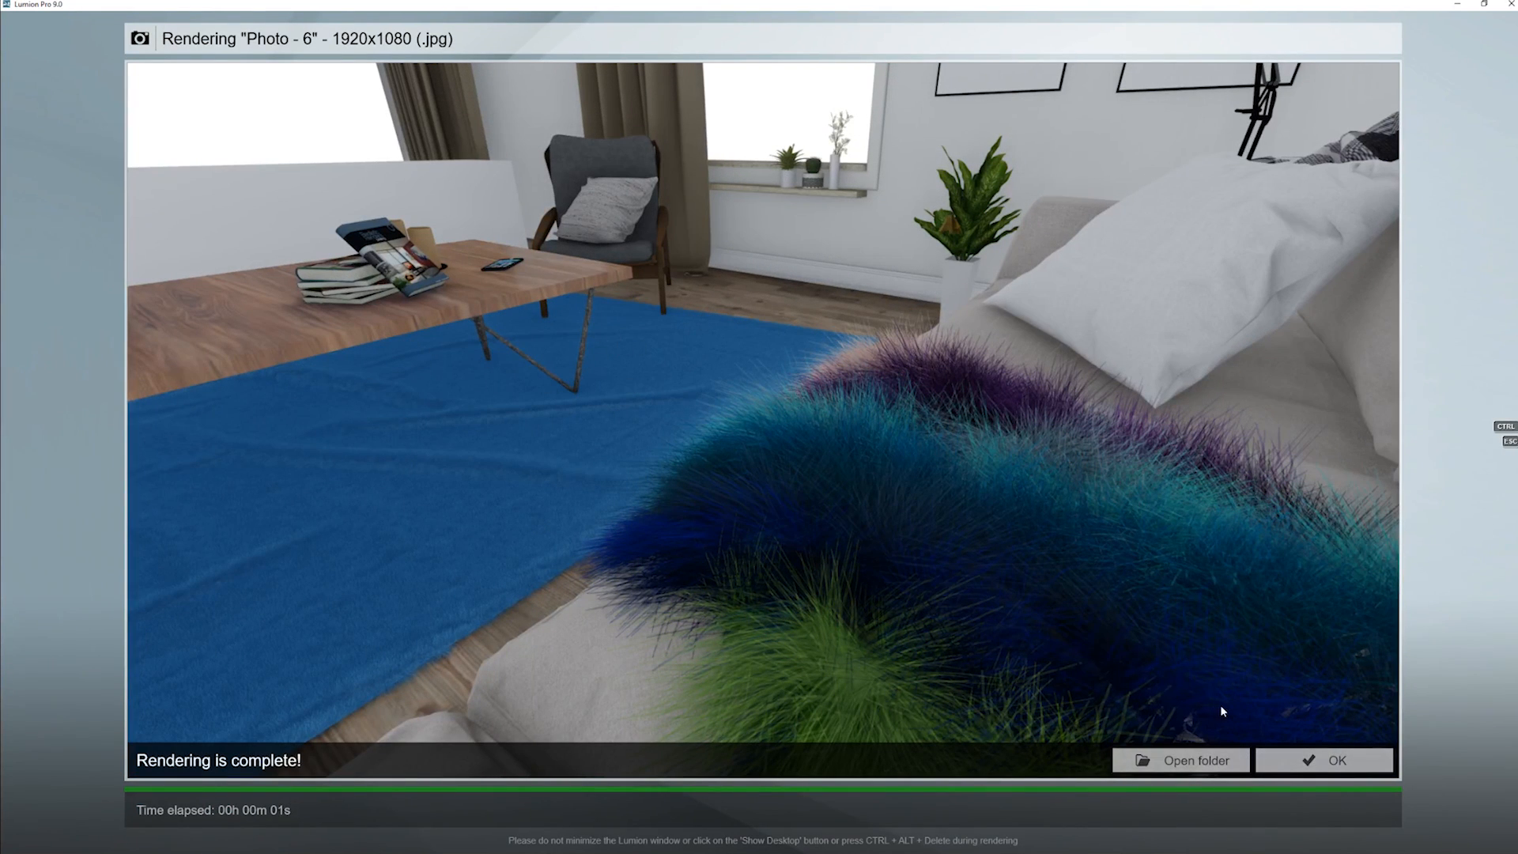
{"action": "left_click", "coordinate": [1325, 760]}
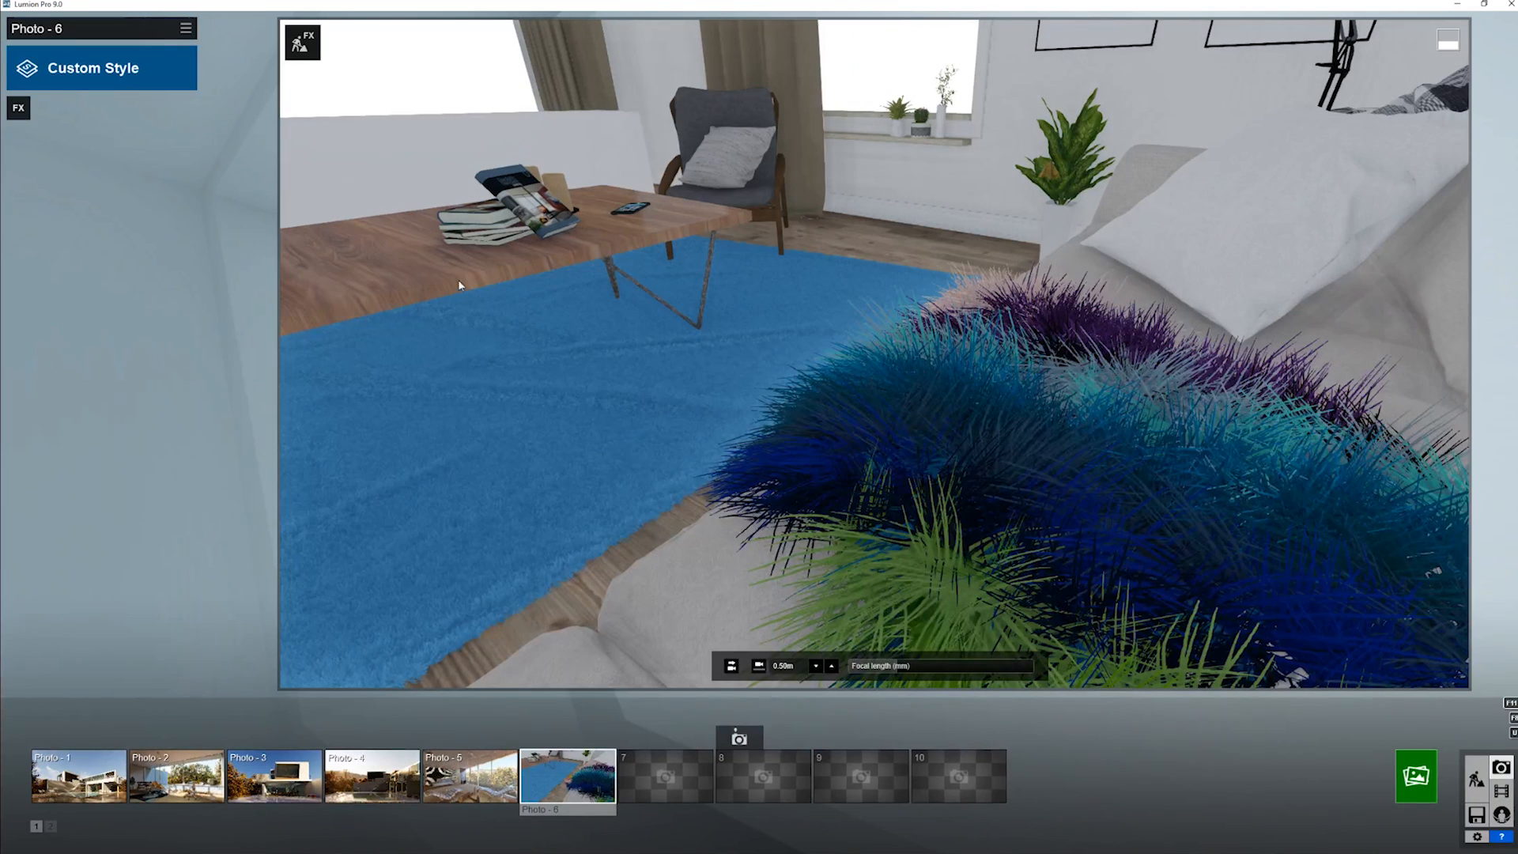
- Switch to File Explorer and open the rendered test 2.jpg from the Desktop in Photos
{"action": "mouse_move", "coordinate": [84, 850]}
{"action": "mouse_move", "coordinate": [158, 846]}
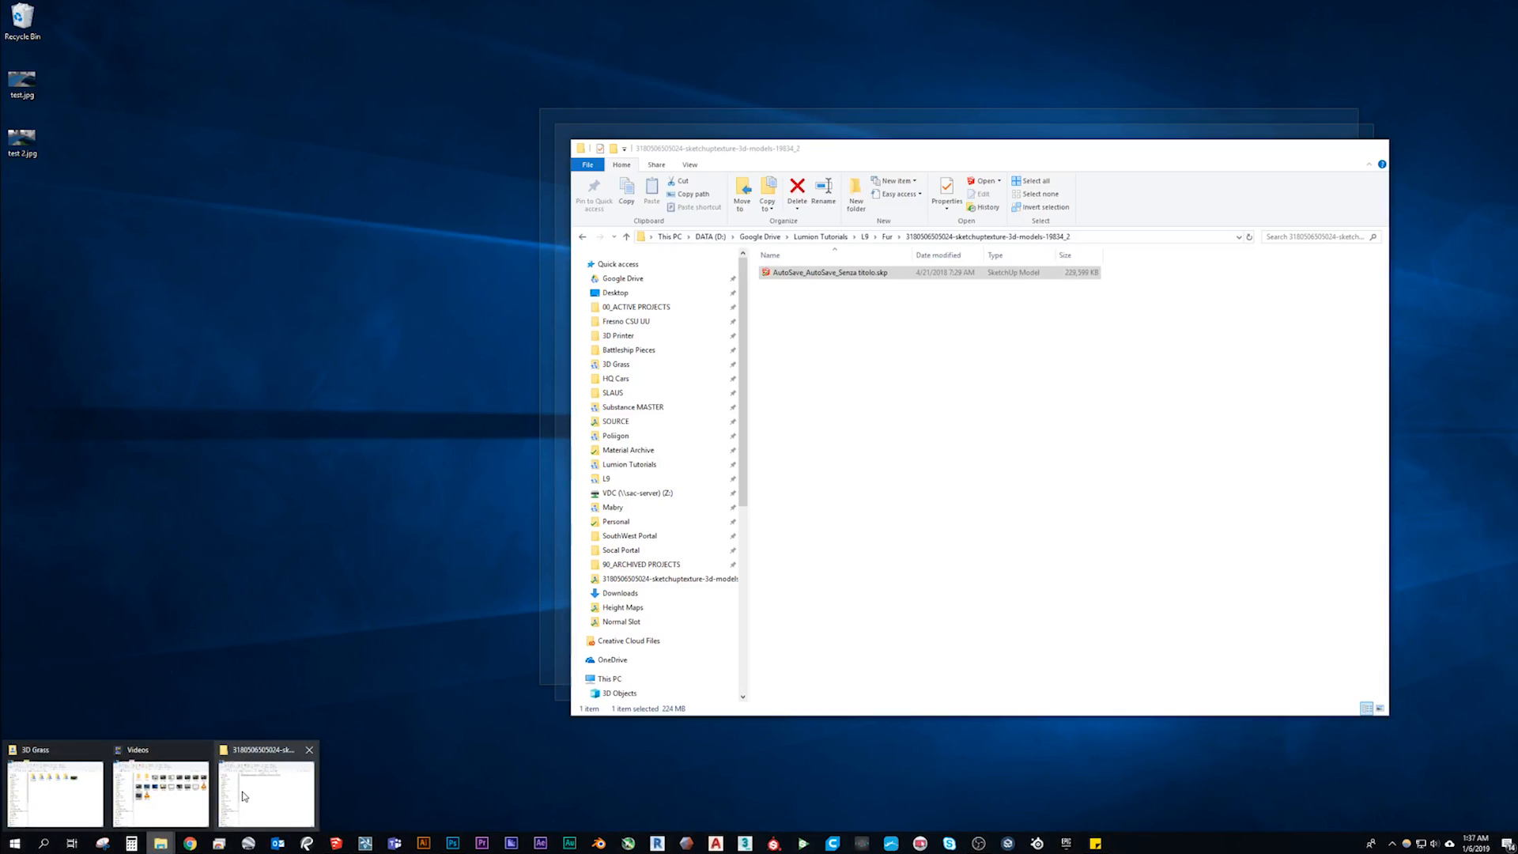
{"action": "left_click", "coordinate": [245, 794]}
{"action": "left_click", "coordinate": [615, 292]}
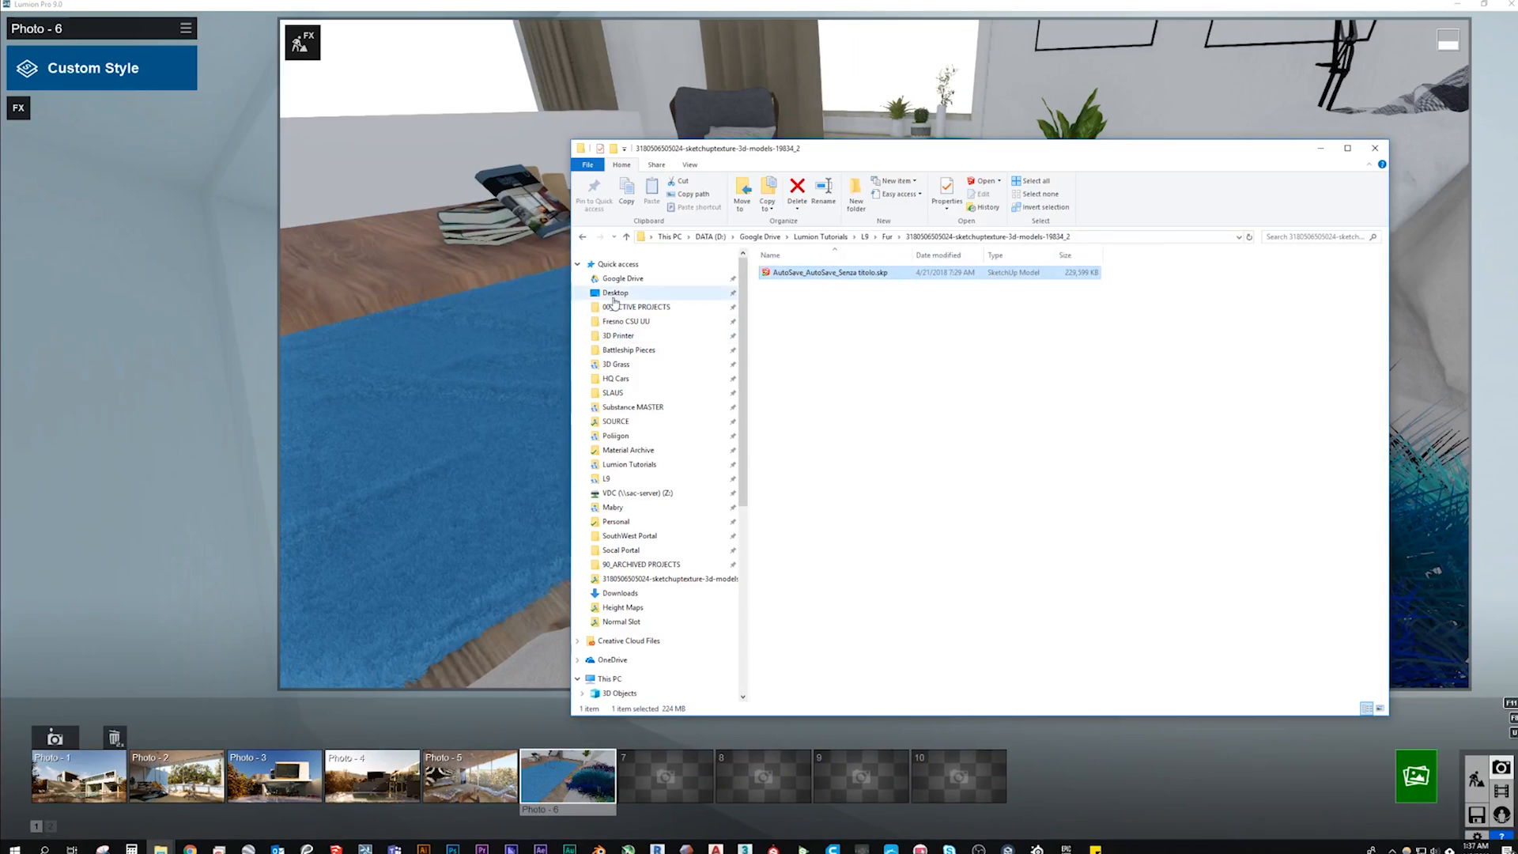
{"action": "double_click", "coordinate": [883, 301]}
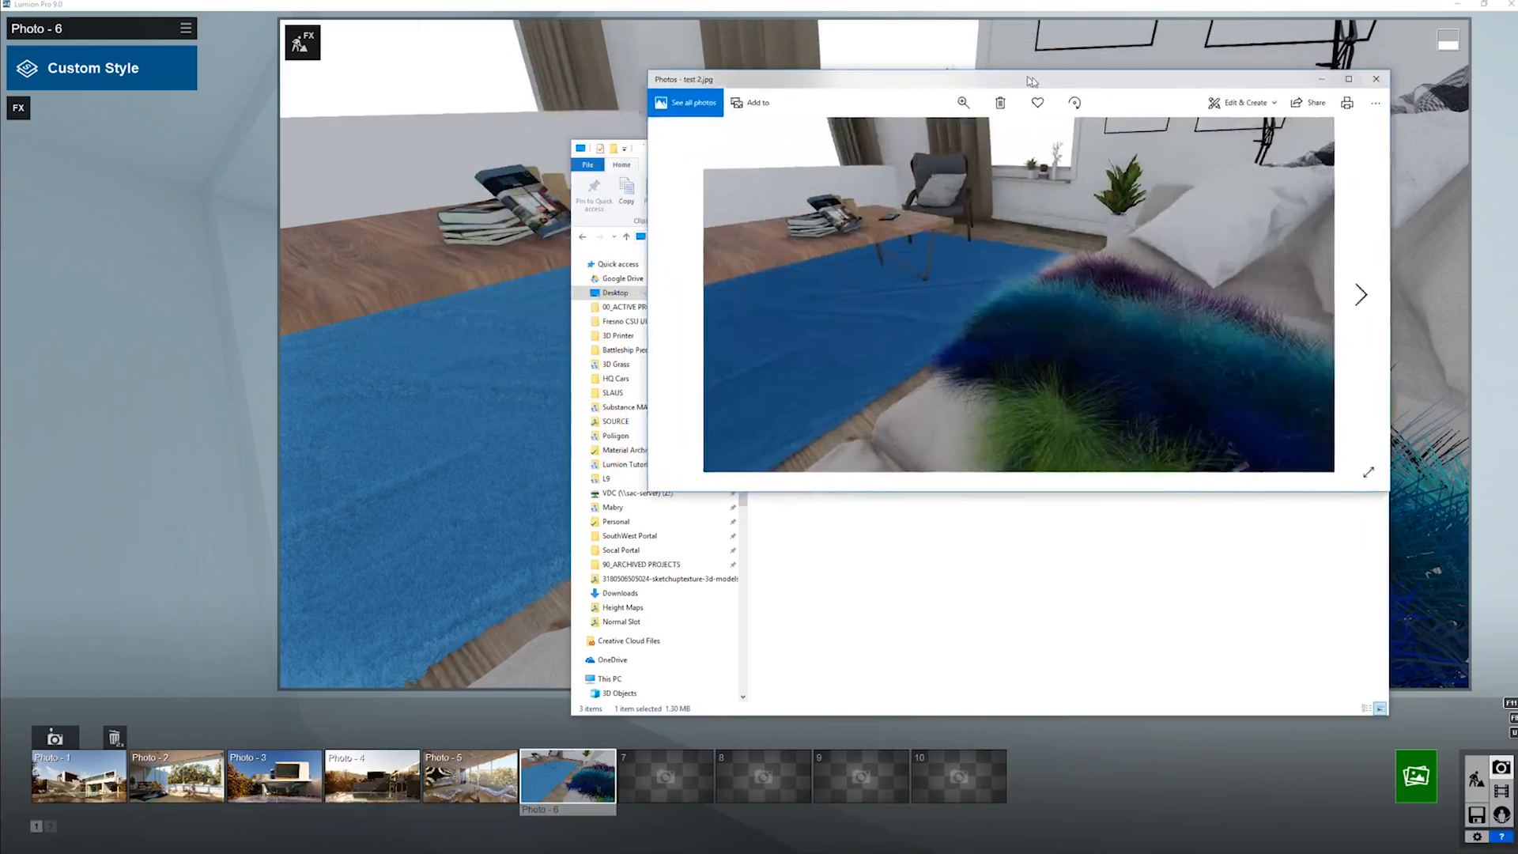
{"action": "left_click_drag", "start_coordinate": [1032, 82], "coordinate": [1107, 96]}
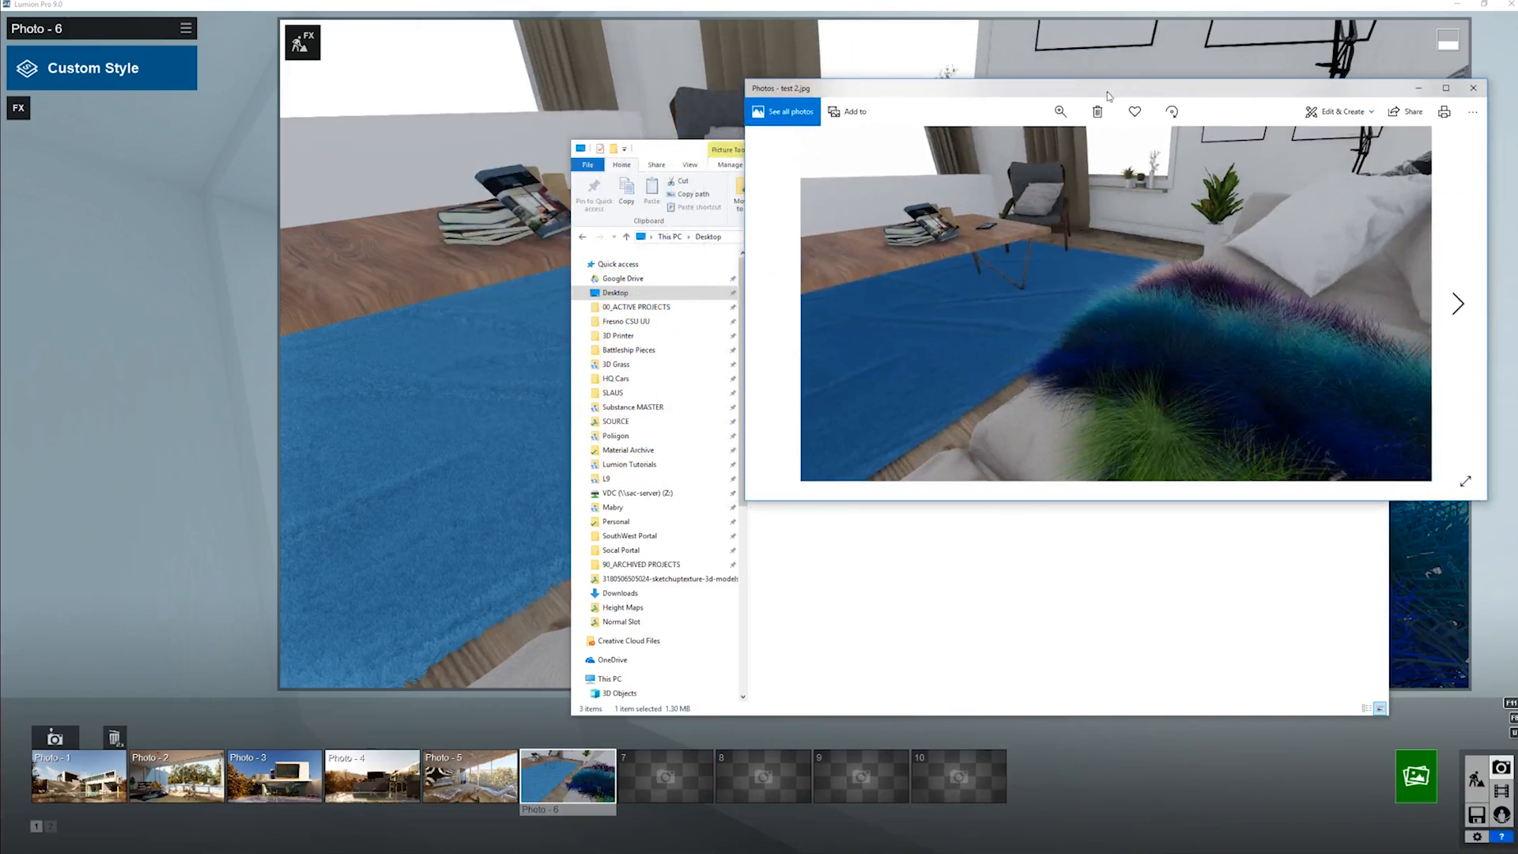
{"action": "left_click", "coordinate": [660, 139]}
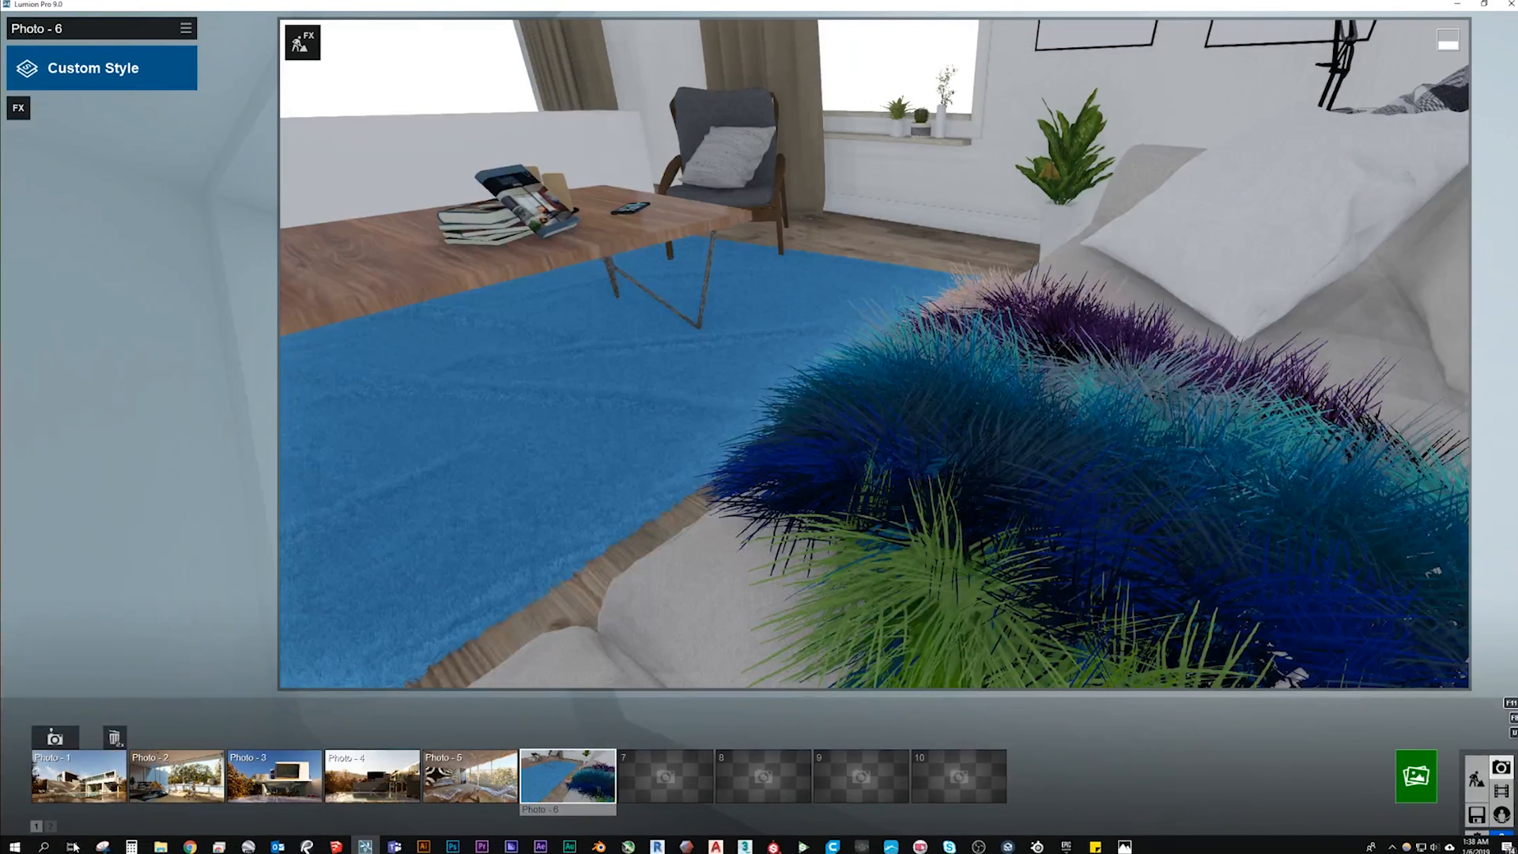
- Reopen test 2.jpg from the Desktop folder in Photos and enlarge its viewer window
{"action": "left_click", "coordinate": [160, 849]}
{"action": "left_click", "coordinate": [238, 785]}
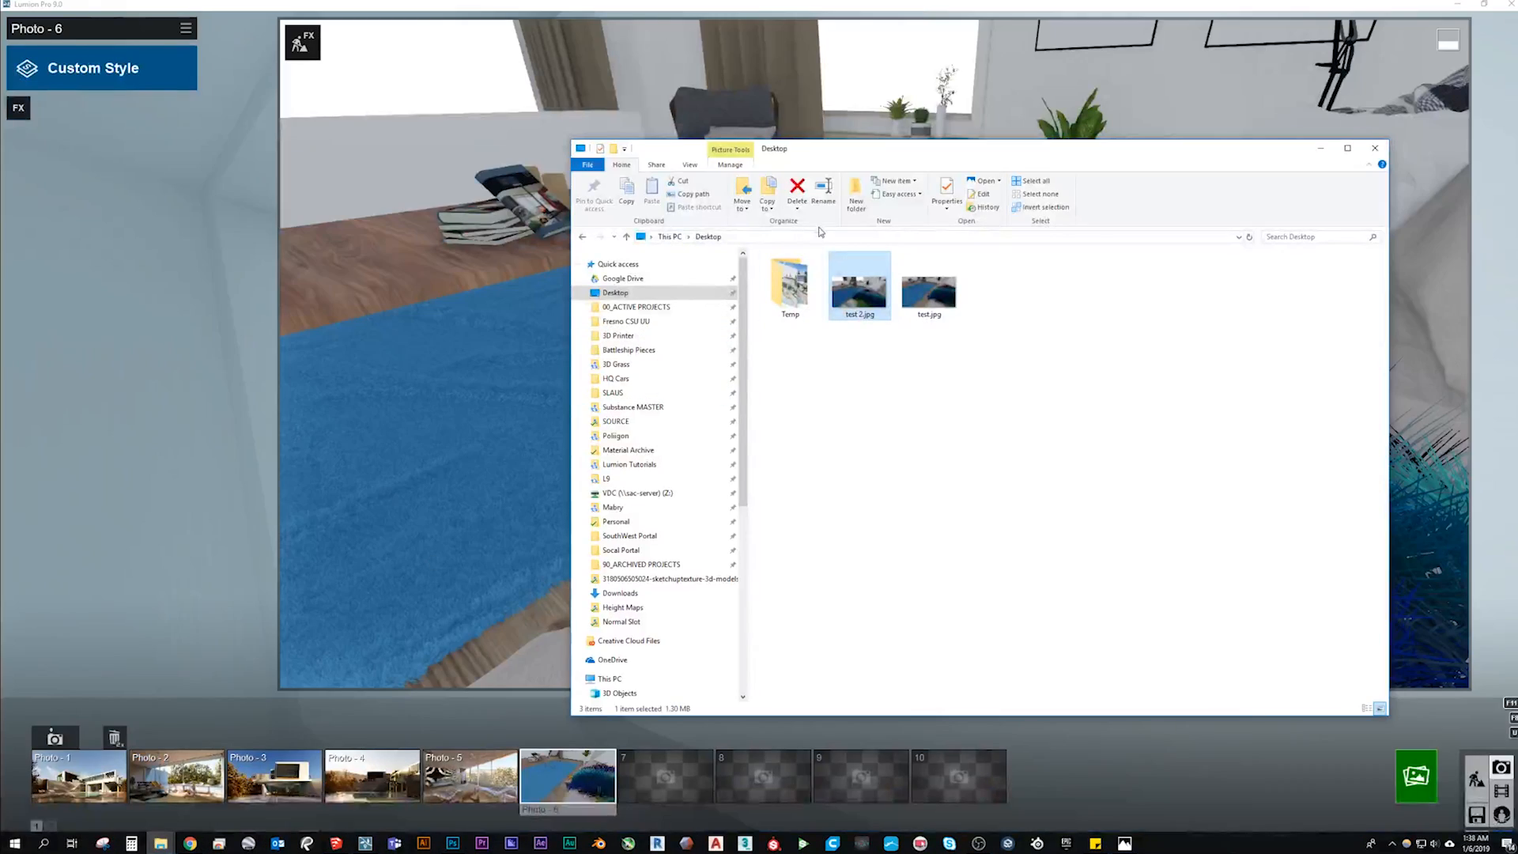
{"action": "left_click_drag", "start_coordinate": [903, 155], "coordinate": [1124, 96]}
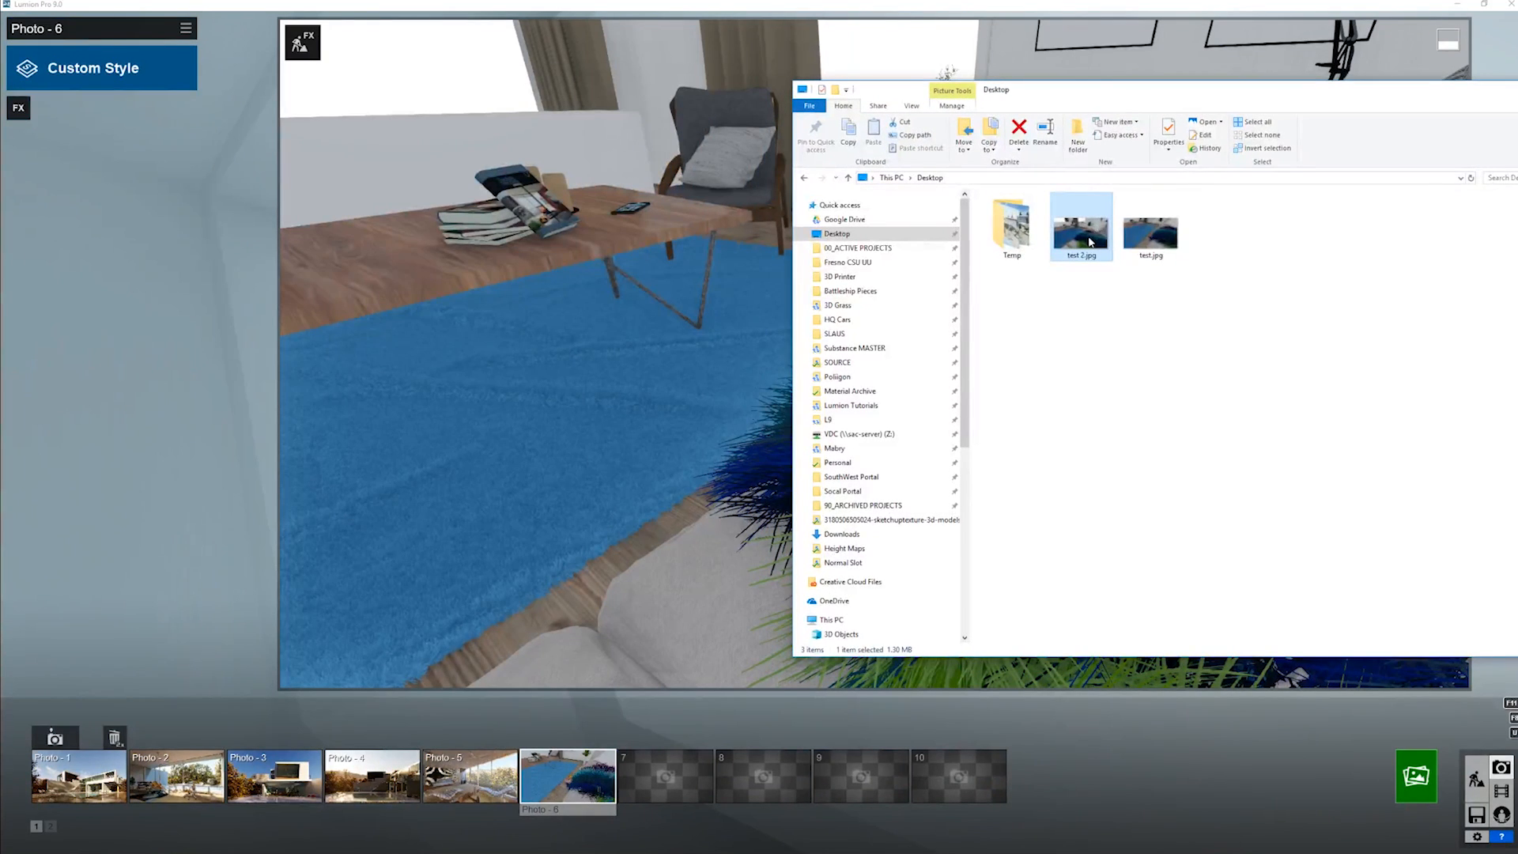
{"action": "double_click", "coordinate": [1085, 236]}
{"action": "left_click_drag", "start_coordinate": [697, 15], "coordinate": [1105, 89]}
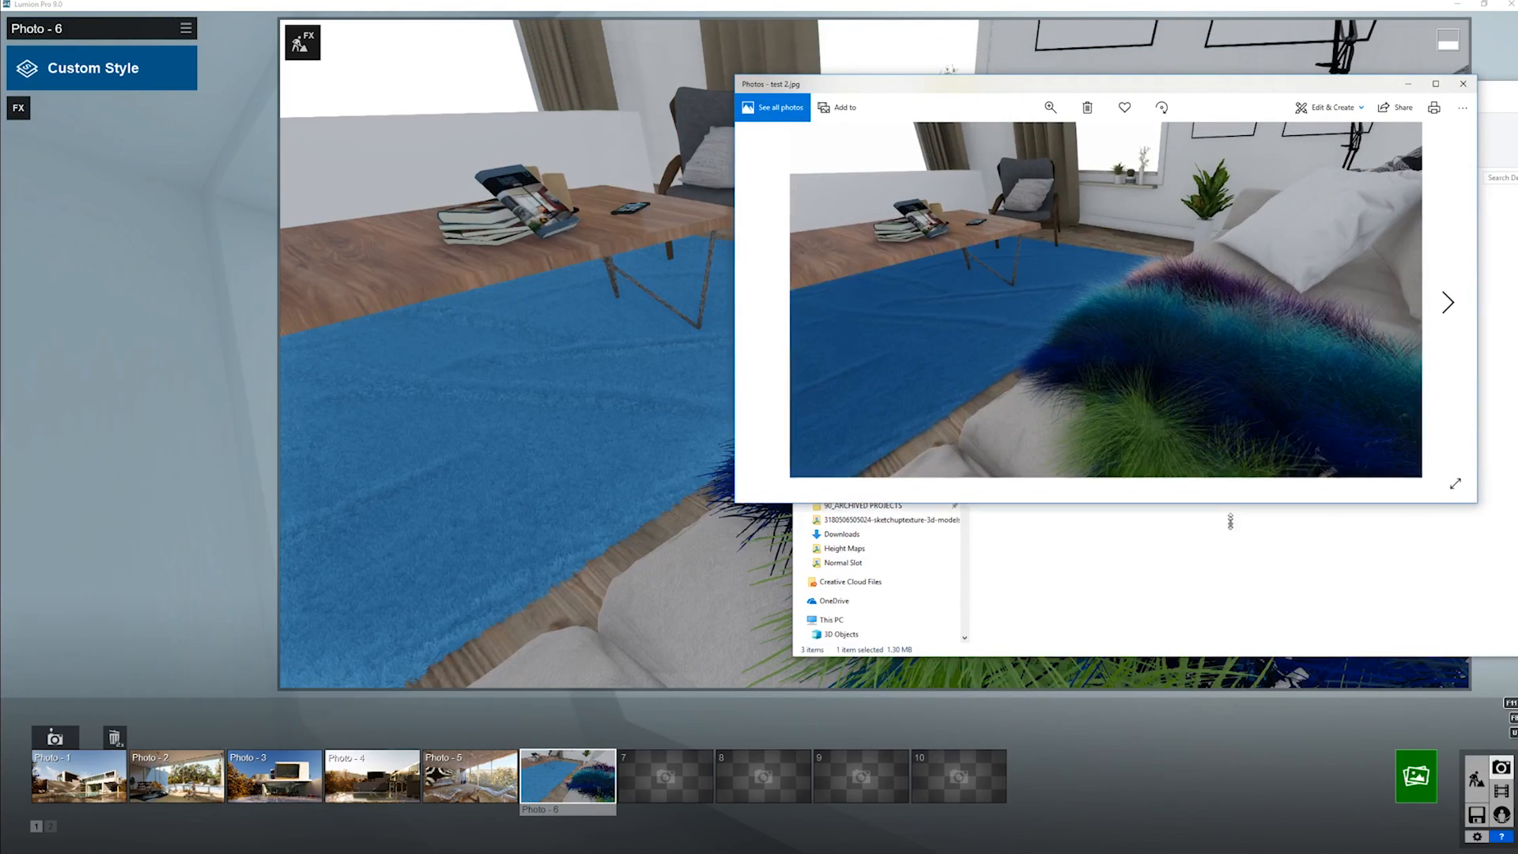
{"action": "left_click_drag", "start_coordinate": [1225, 498], "coordinate": [1106, 706]}
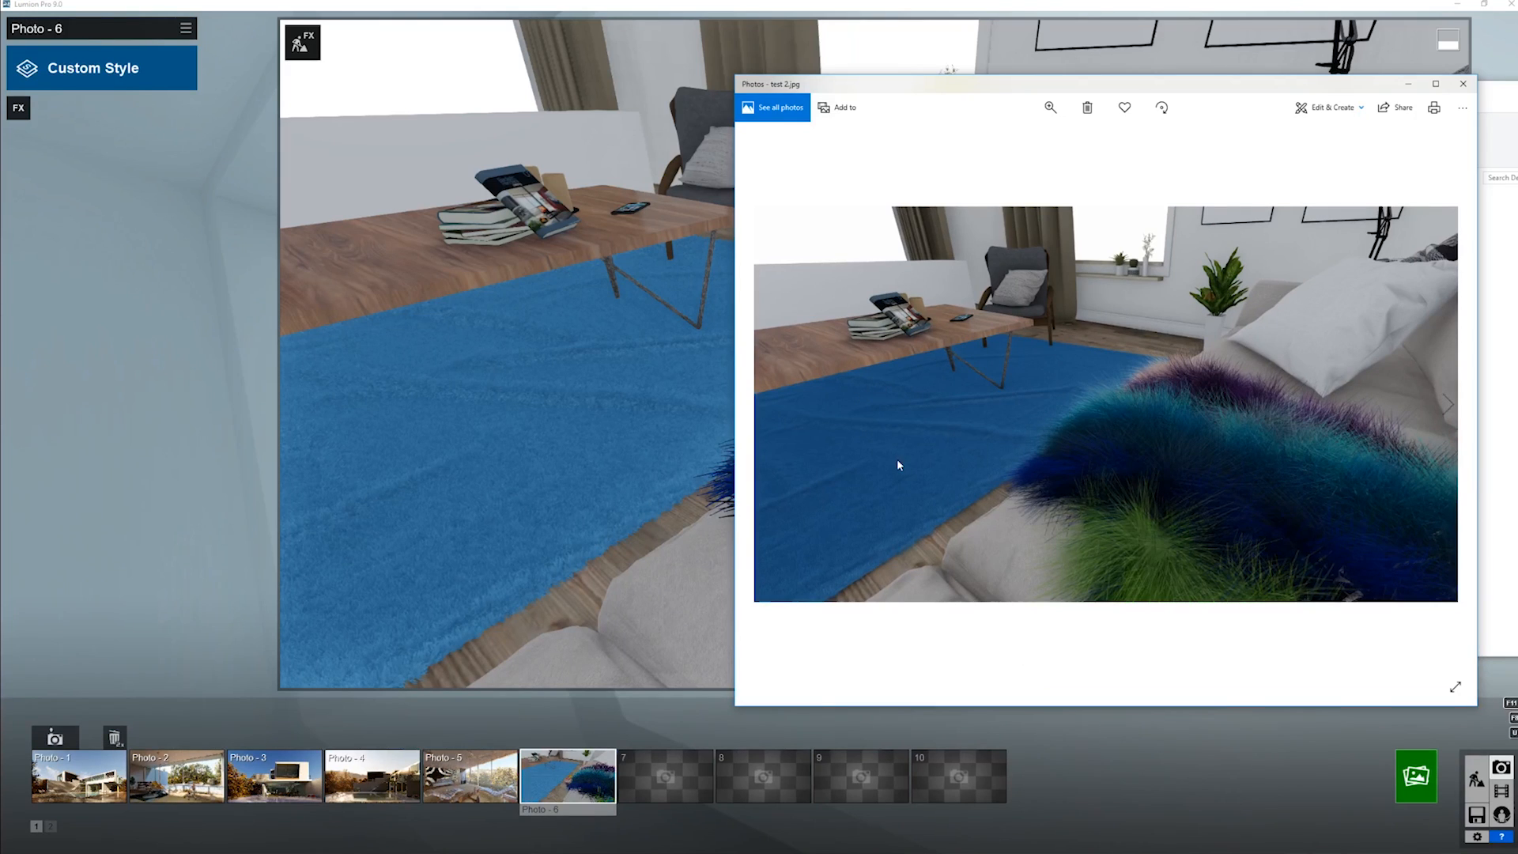
- Compare the fur in test 2.jpg side by side with Lumion's live preview, then minimize the image
{"action": "left_click_drag", "start_coordinate": [1117, 93], "coordinate": [534, 70]}
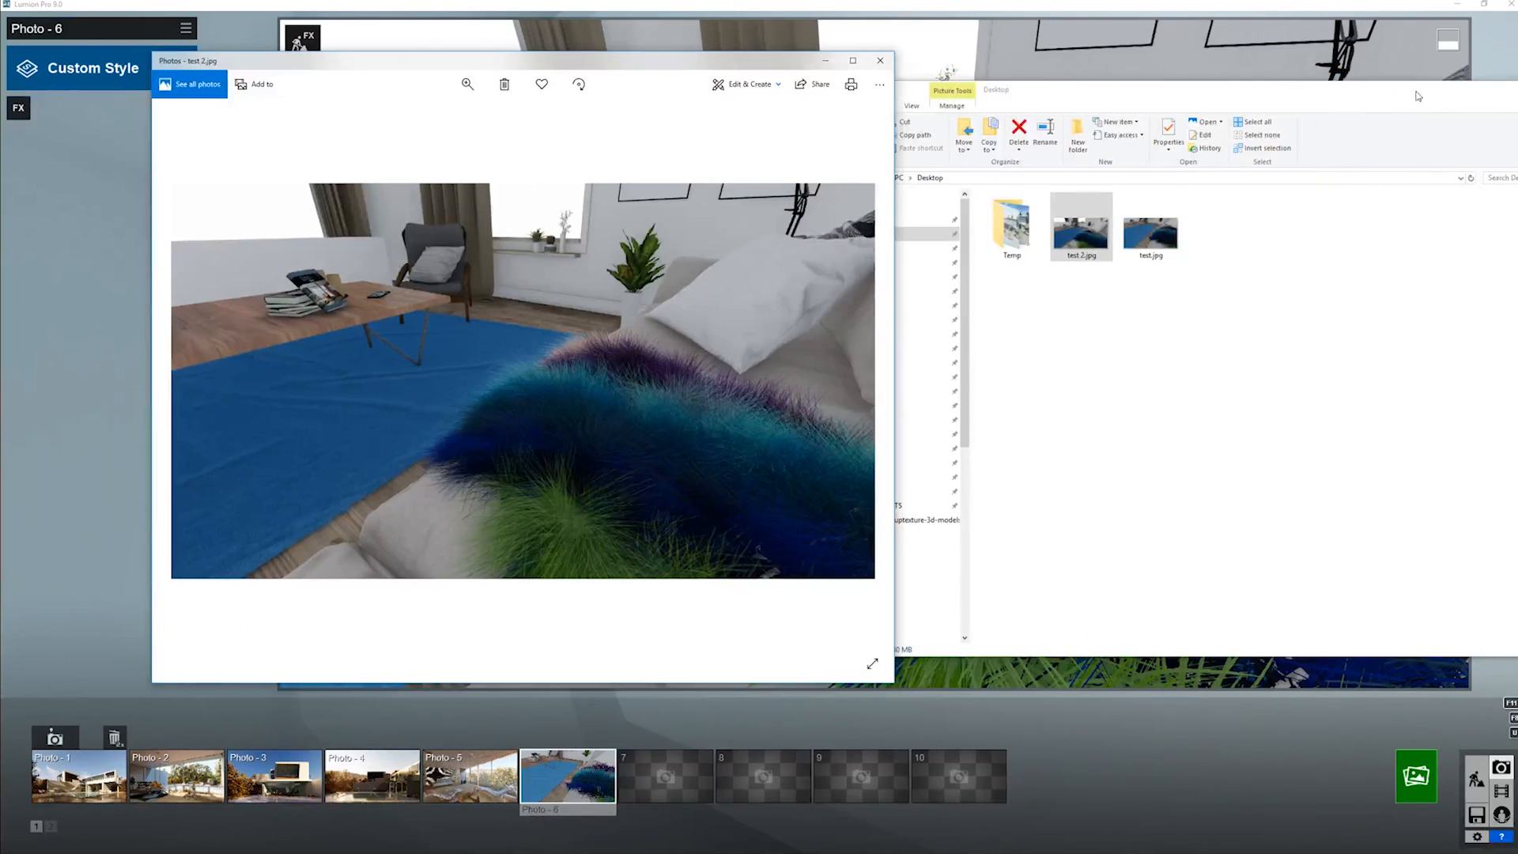
{"action": "left_click_drag", "start_coordinate": [1499, 99], "coordinate": [1391, 111]}
{"action": "left_click", "coordinate": [1411, 107]}
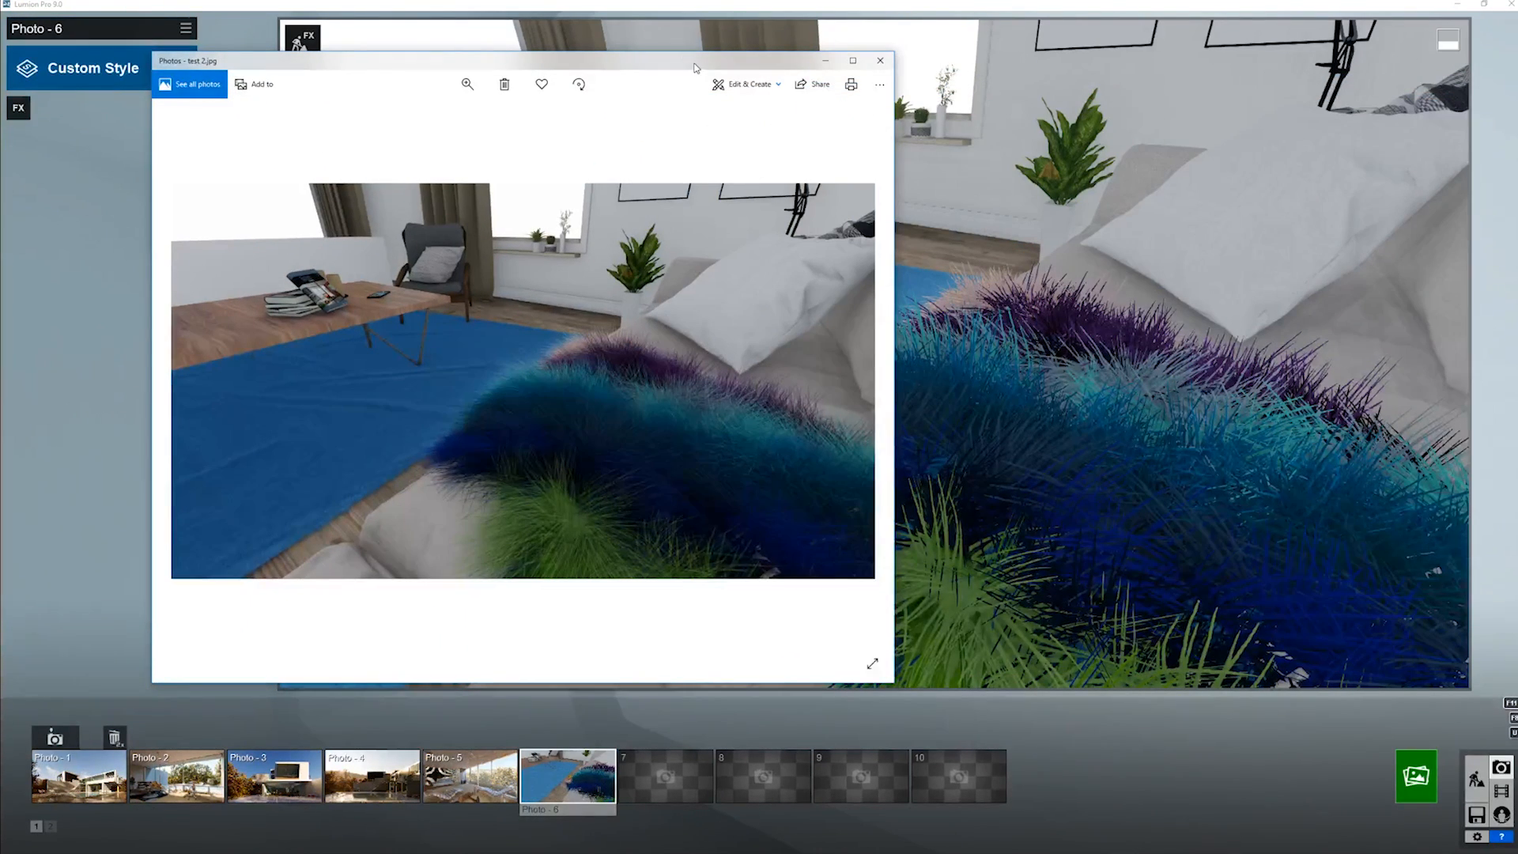
{"action": "left_click_drag", "start_coordinate": [695, 68], "coordinate": [460, 64]}
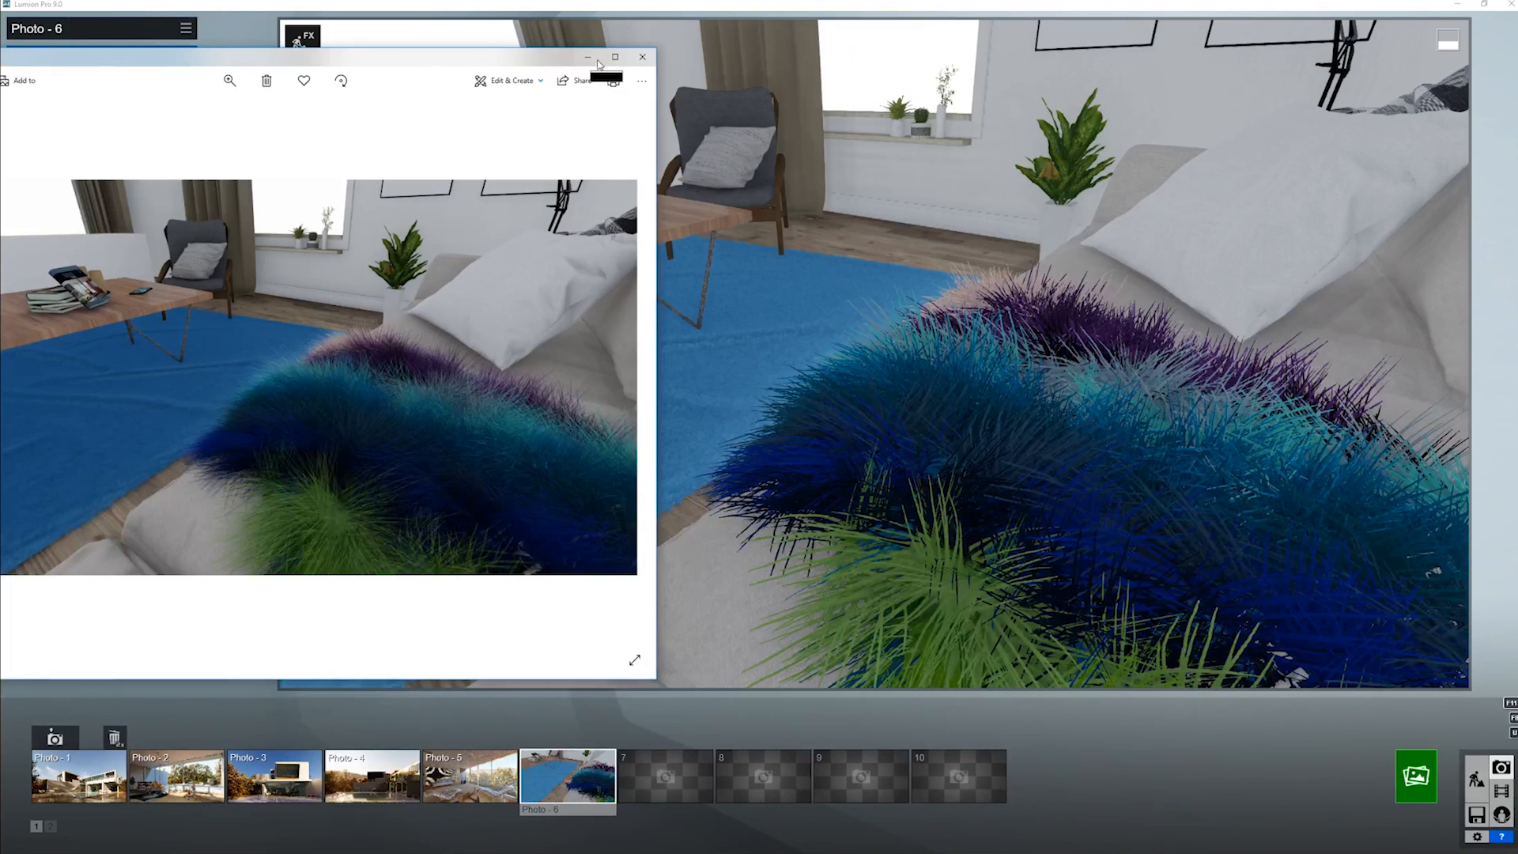
{"action": "left_click_drag", "start_coordinate": [572, 66], "coordinate": [661, 63]}
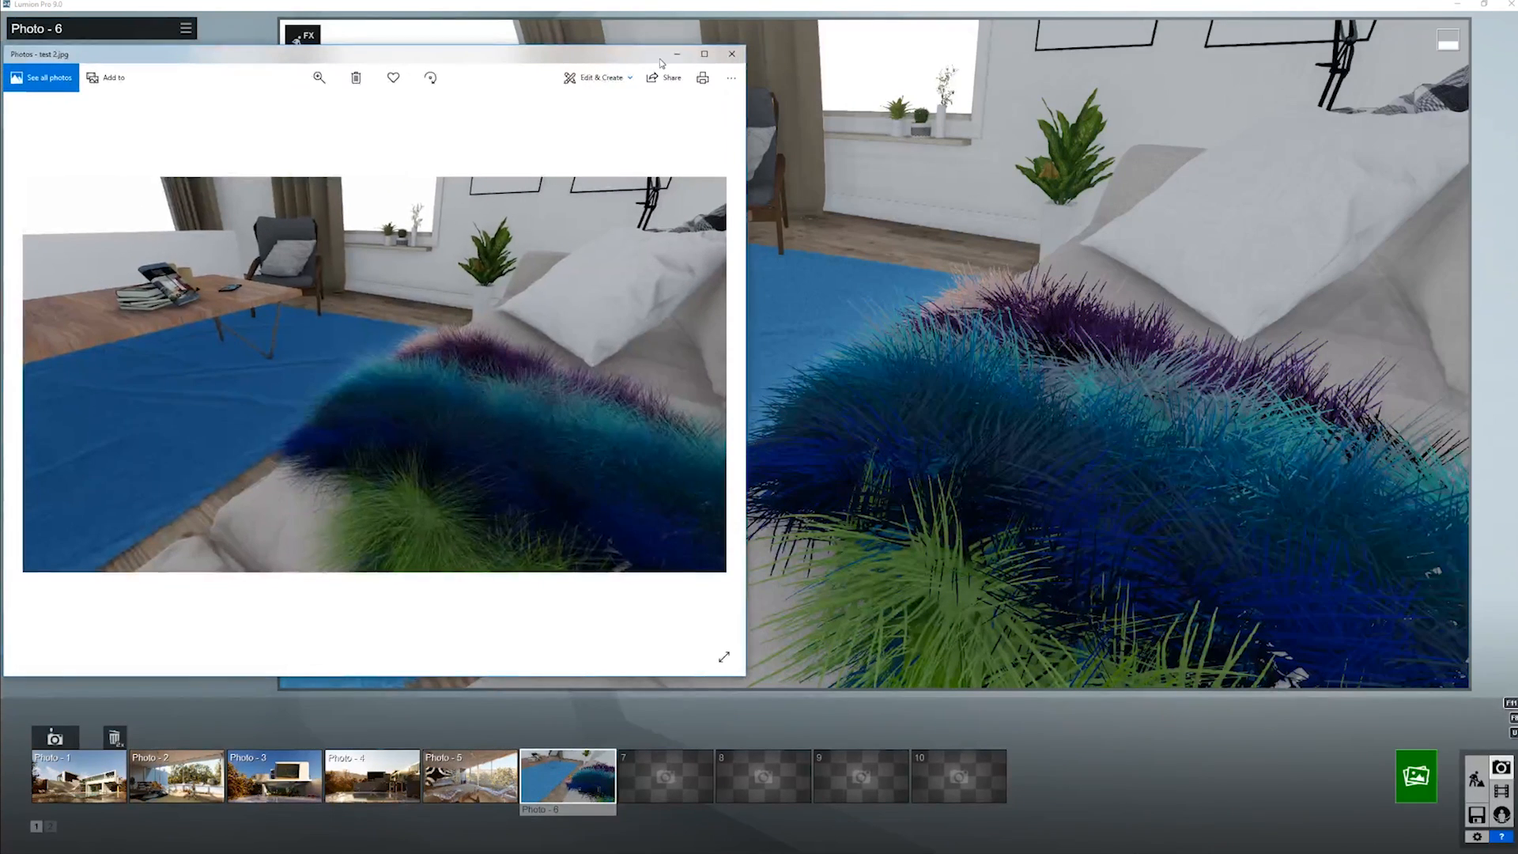
{"action": "left_click", "coordinate": [677, 54]}
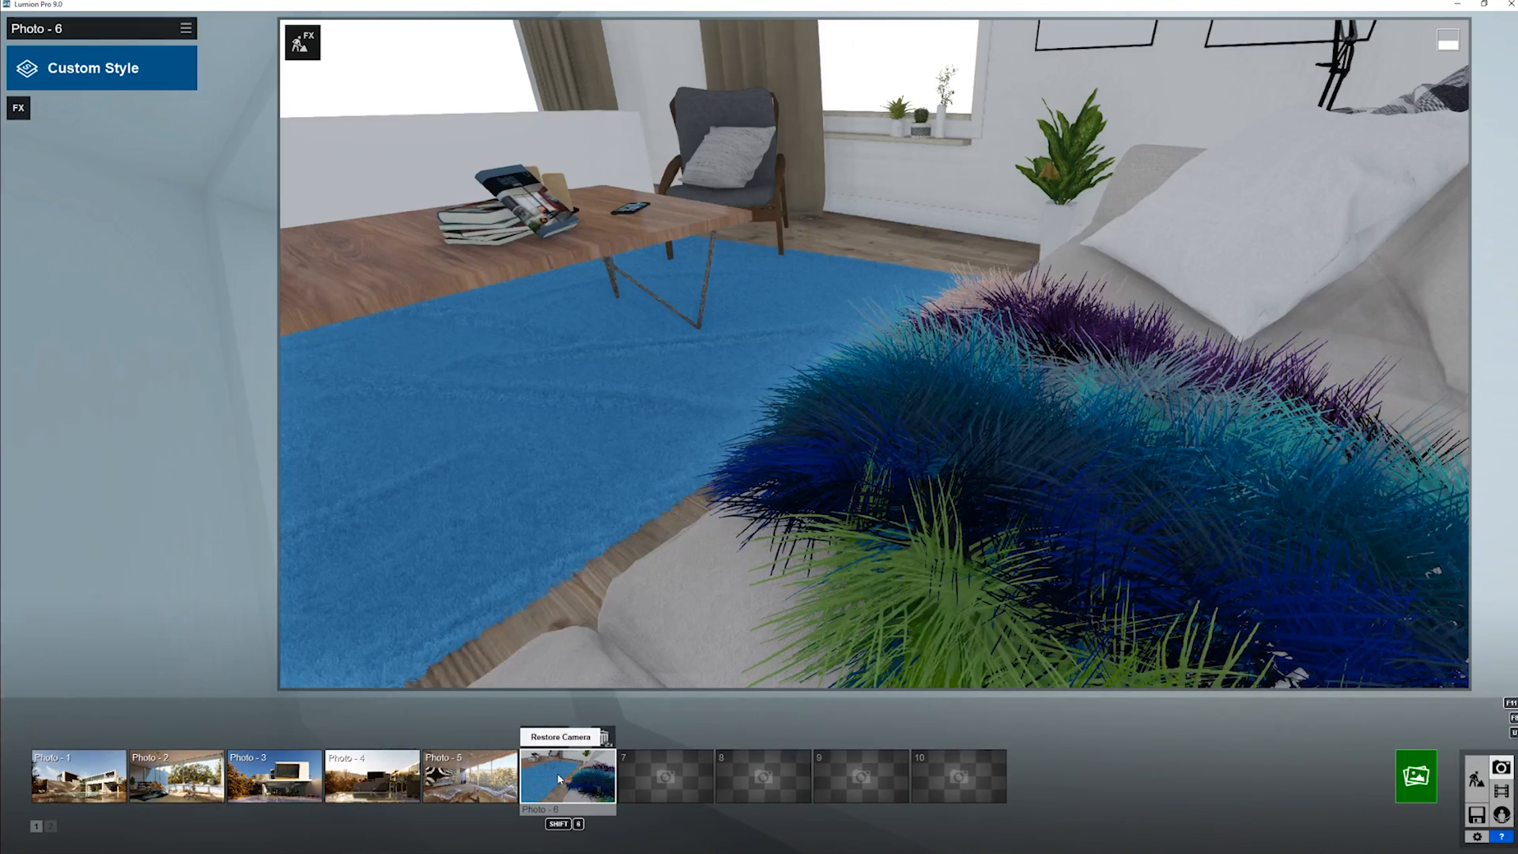
- Return to the Material Editor in Build mode with the sofa throw in view
{"action": "right_click_drag", "start_coordinate": [844, 411], "coordinate": [927, 307]}
{"action": "key", "text": "s"}
{"action": "key", "text": "a"}
{"action": "key", "text": "w"}
{"action": "key", "text": "w"}
{"action": "key", "text": "s"}
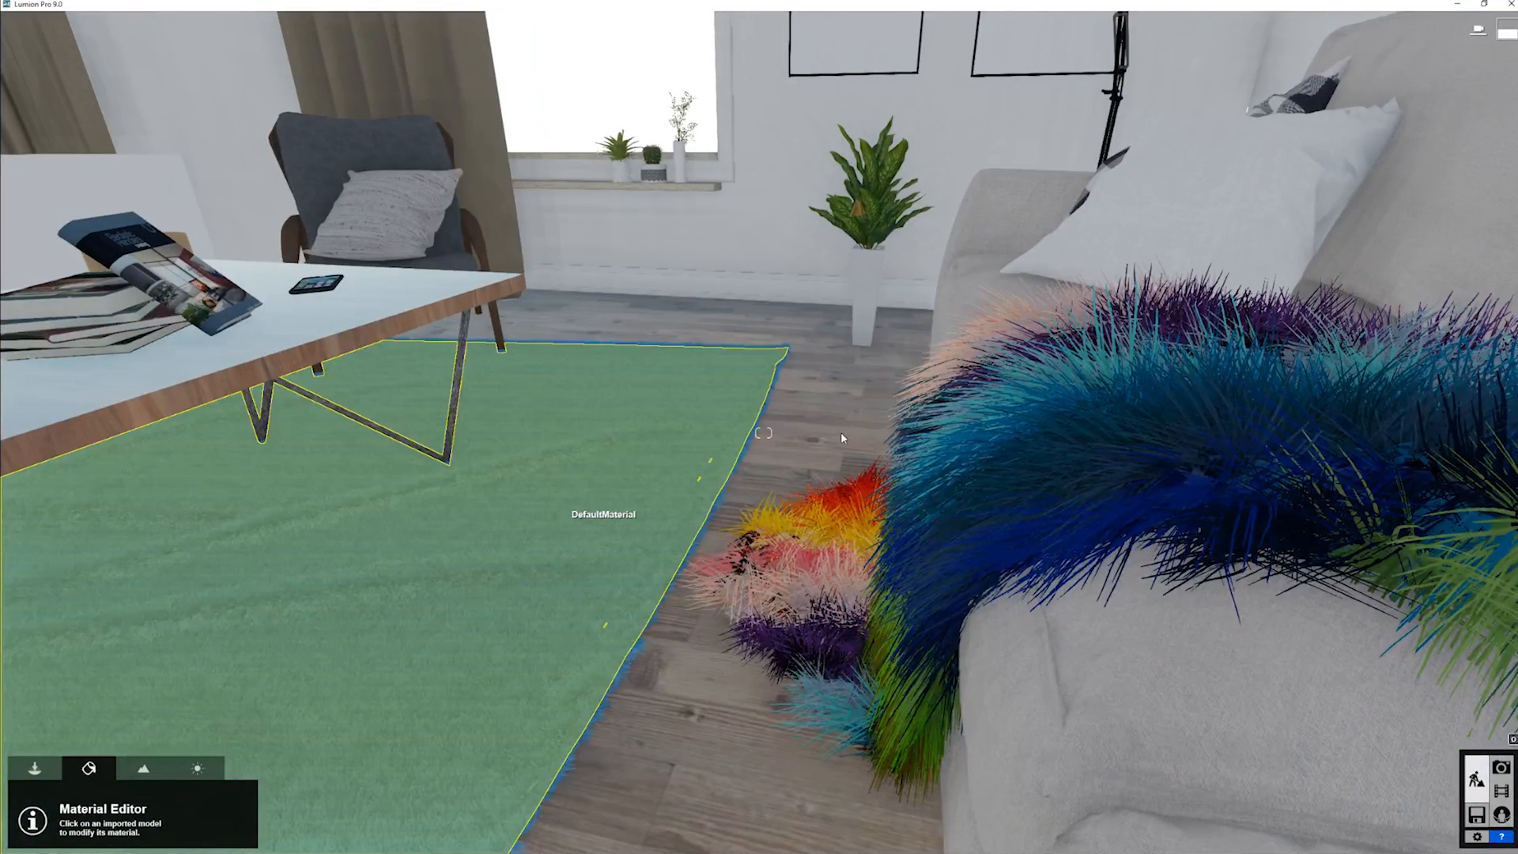
- Replace the sofa throw's Rainbow Fur with the black-and-white cow fur from the Nature material library
{"action": "left_click", "coordinate": [1057, 435]}
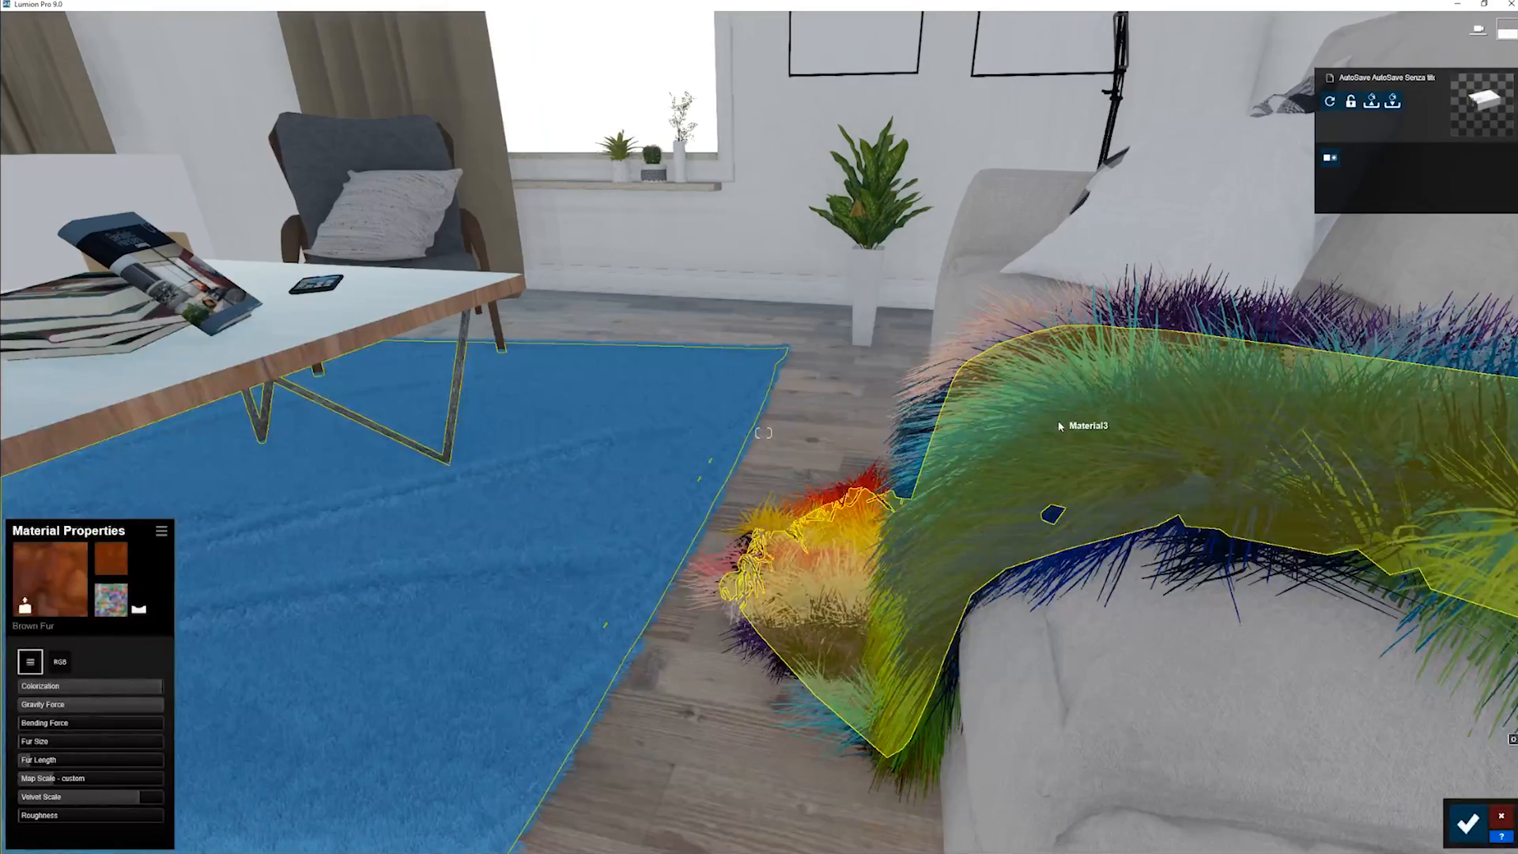
{"action": "left_click", "coordinate": [1060, 427]}
{"action": "key", "text": "a"}
{"action": "right_click_drag", "start_coordinate": [1045, 435], "coordinate": [369, 621]}
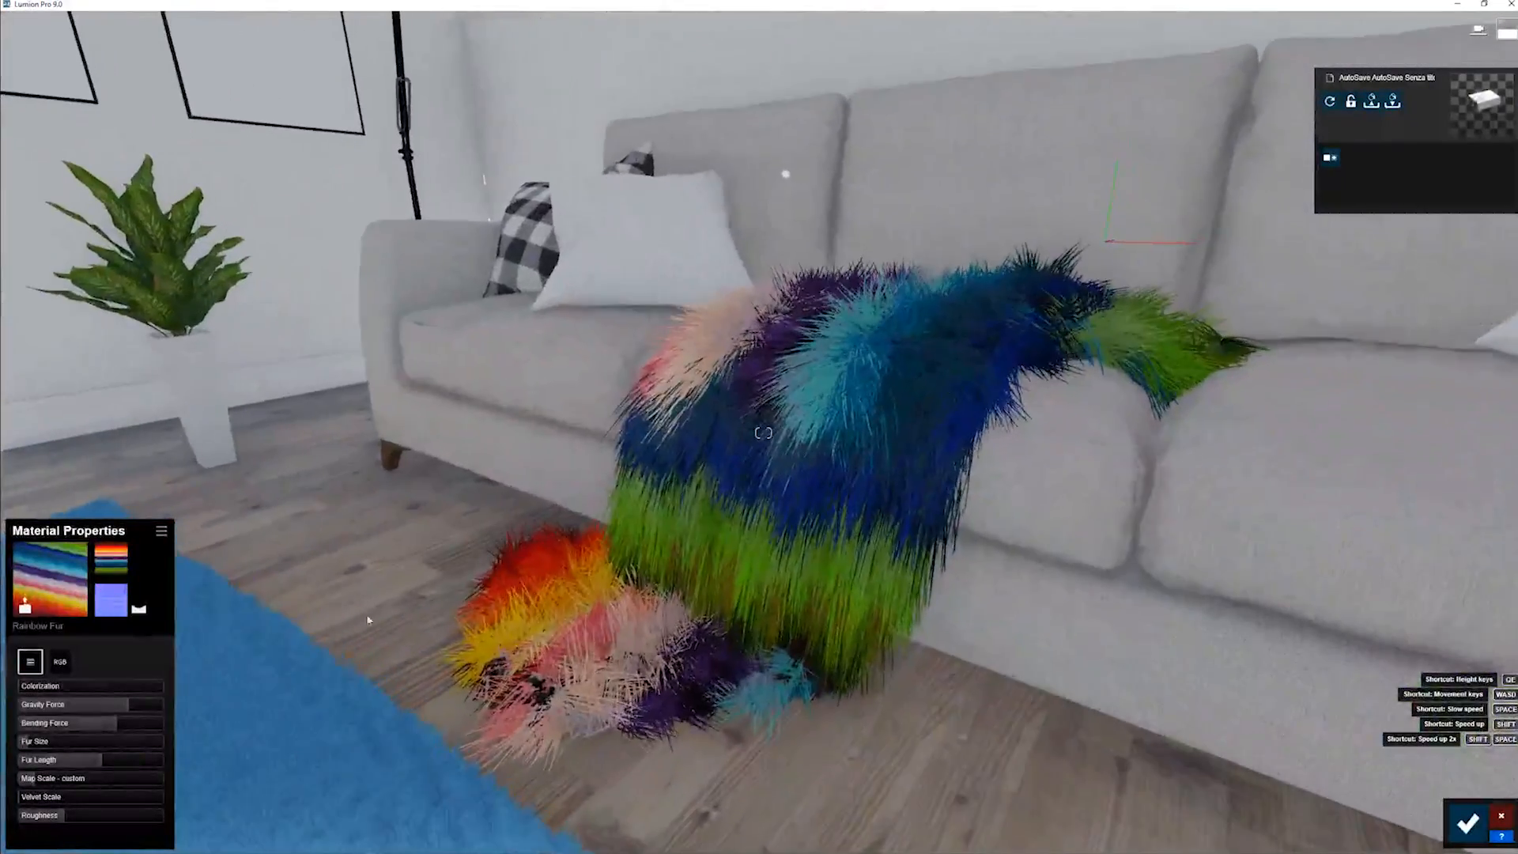
{"action": "left_click", "coordinate": [49, 578]}
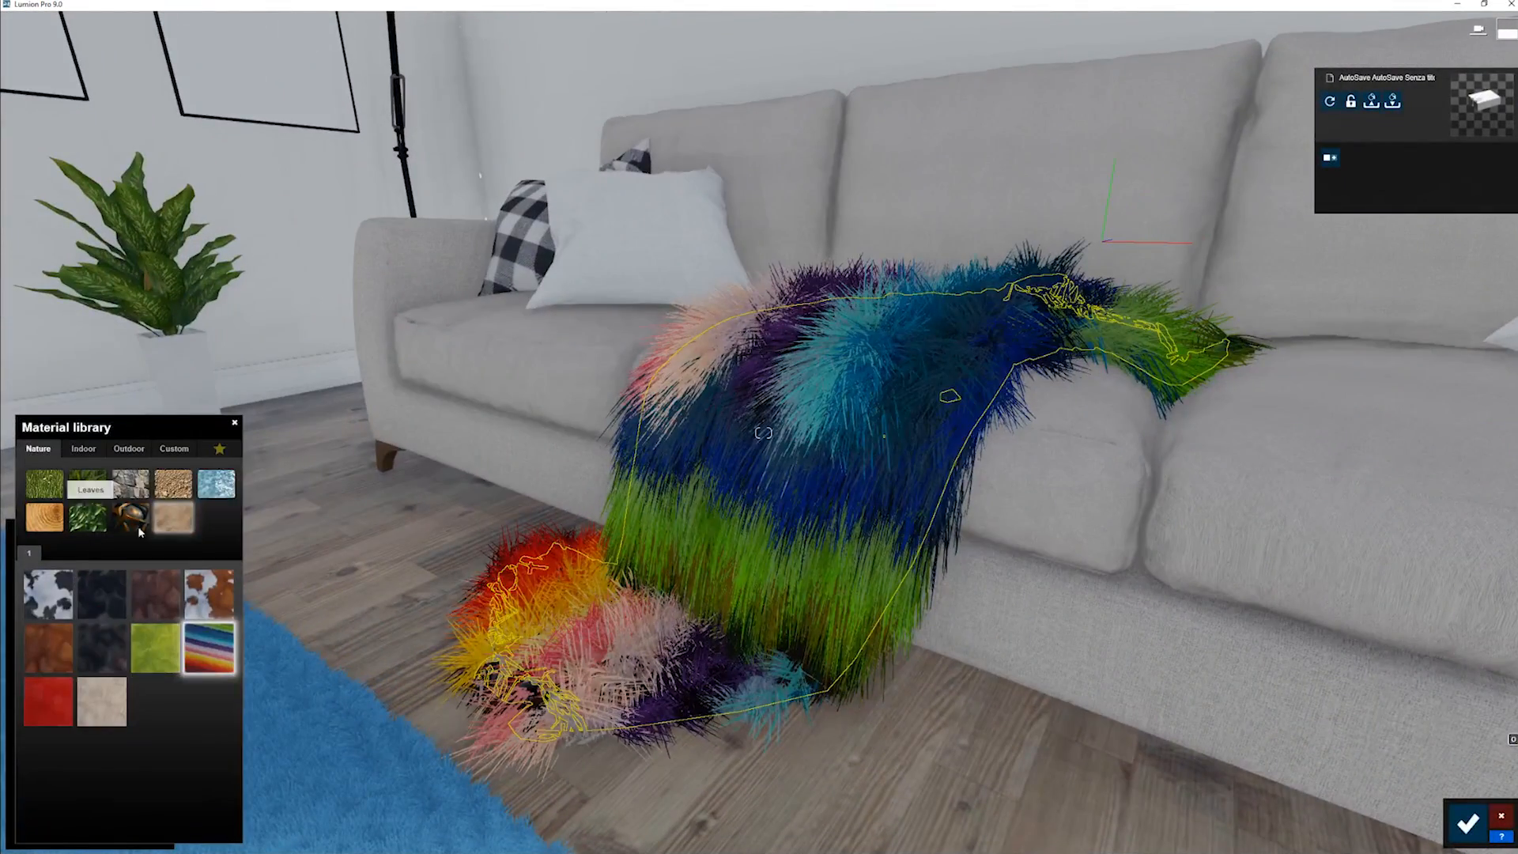
{"action": "left_click", "coordinate": [46, 609]}
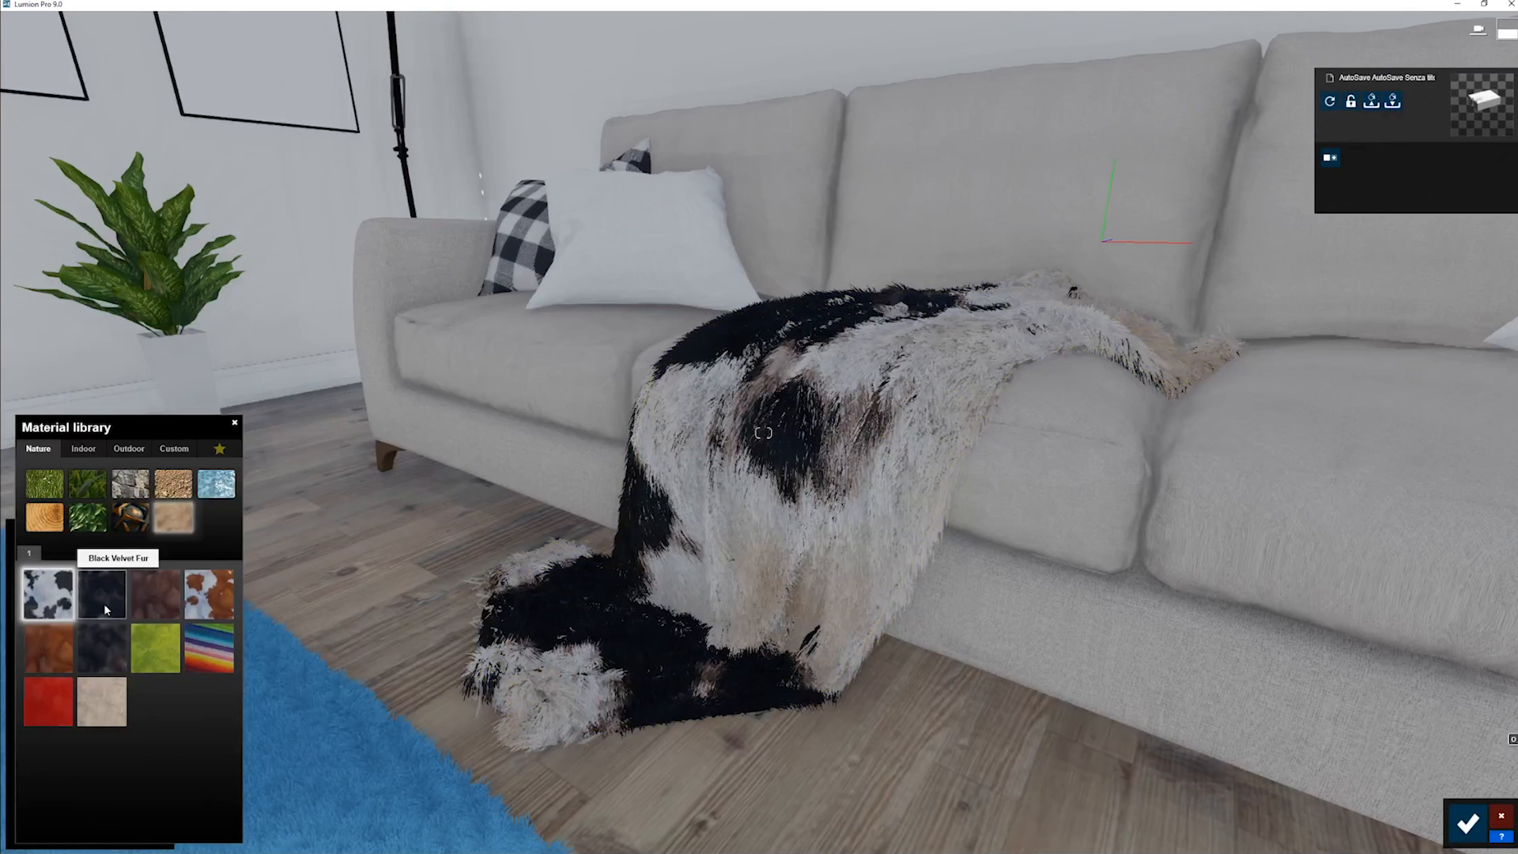
- Try the Nature library's other fur presets on the sofa throw, from Black Velvet Fur through Red Fur
{"action": "left_click", "coordinate": [104, 607]}
{"action": "left_click", "coordinate": [133, 601]}
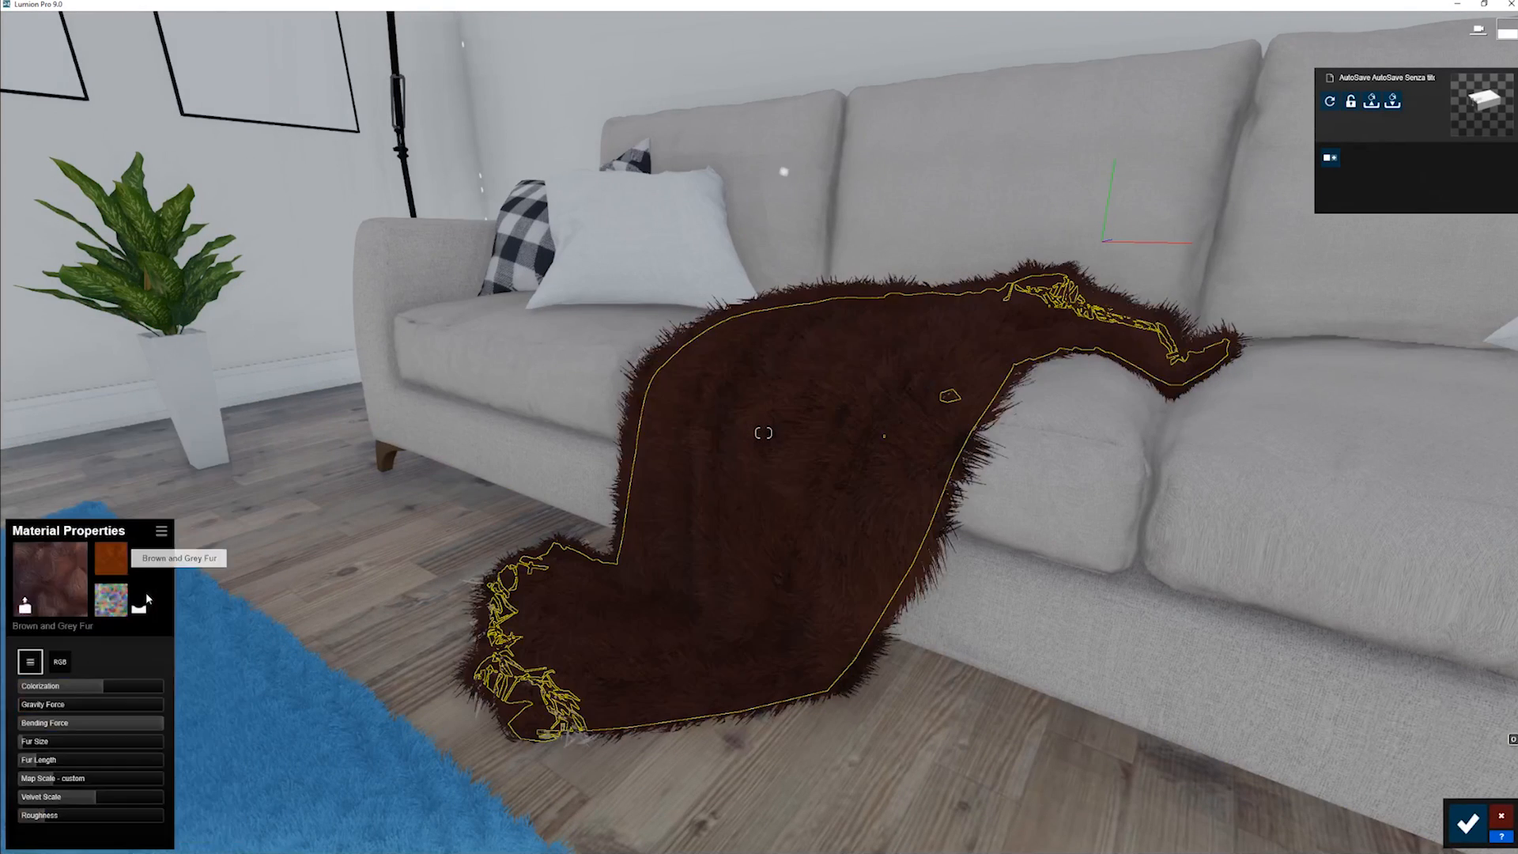
{"action": "left_click", "coordinate": [108, 602]}
{"action": "left_click", "coordinate": [218, 594]}
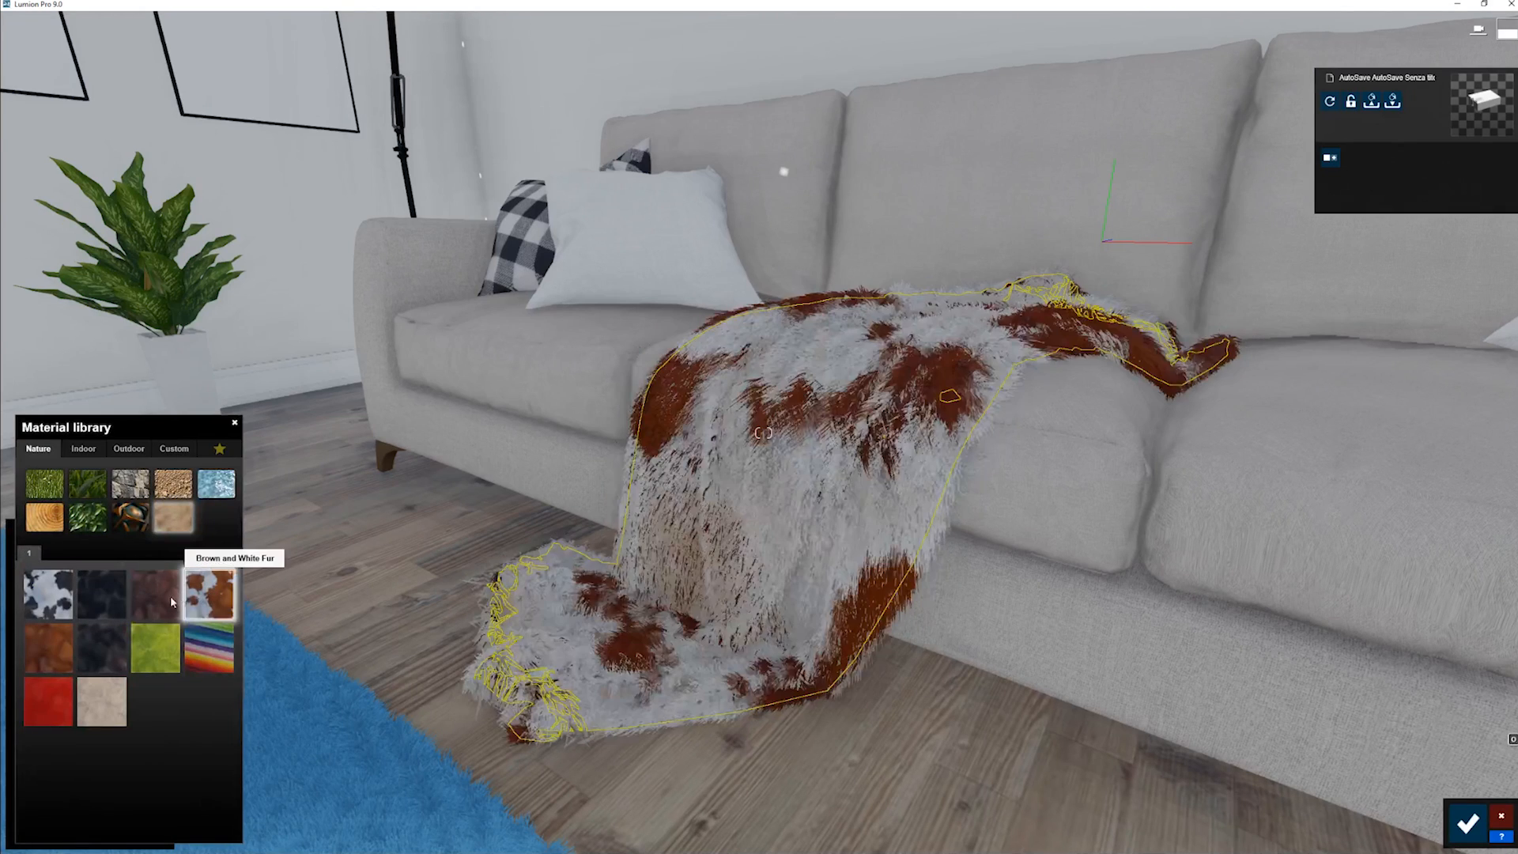
{"action": "left_click", "coordinate": [41, 661]}
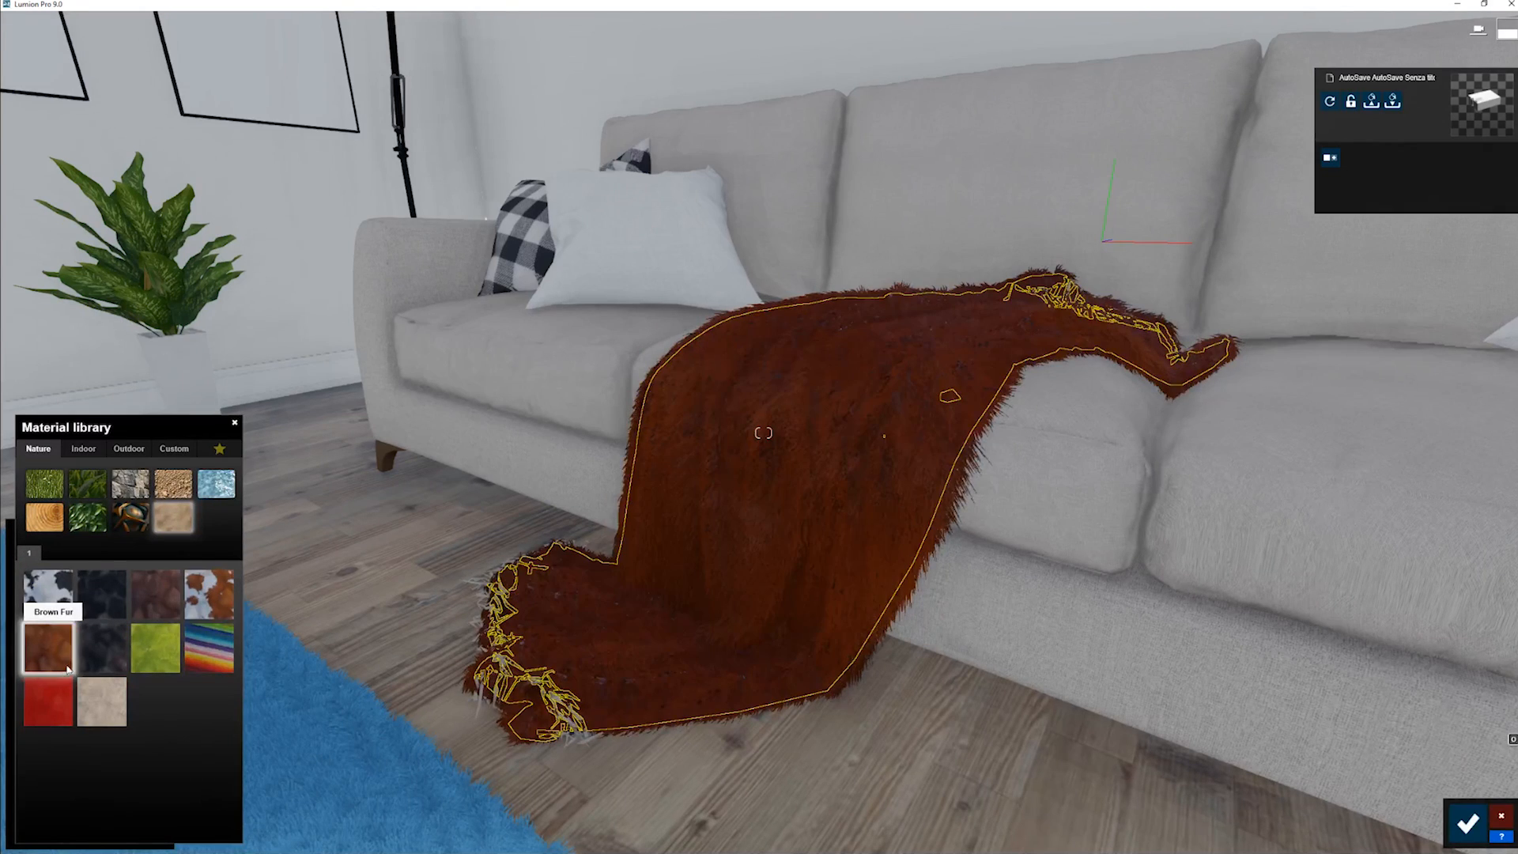
{"action": "left_click", "coordinate": [93, 651]}
{"action": "left_click", "coordinate": [158, 660]}
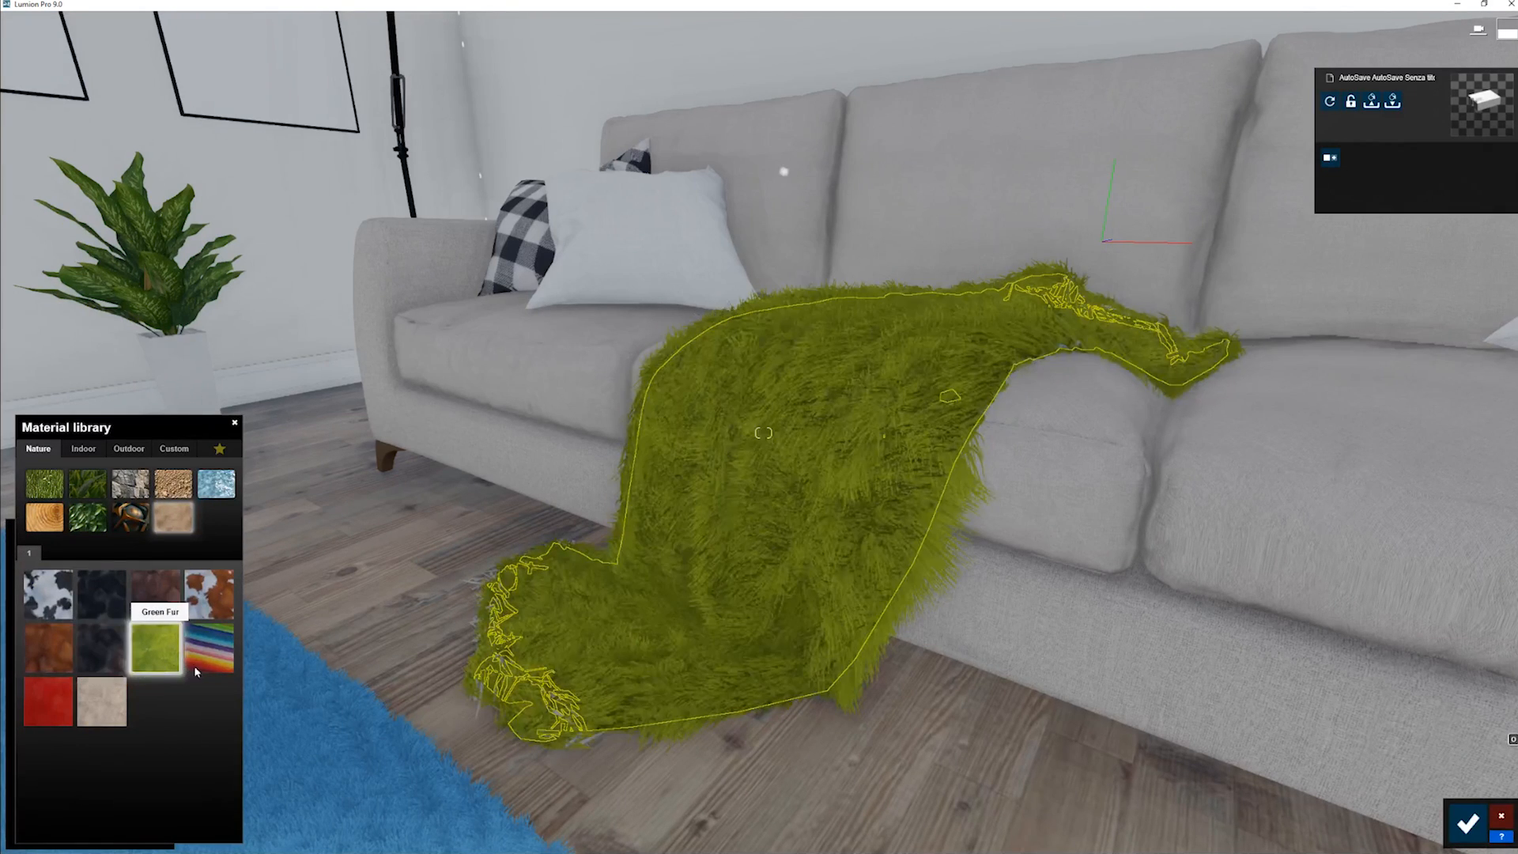
{"action": "left_click", "coordinate": [218, 663]}
{"action": "left_click", "coordinate": [50, 700]}
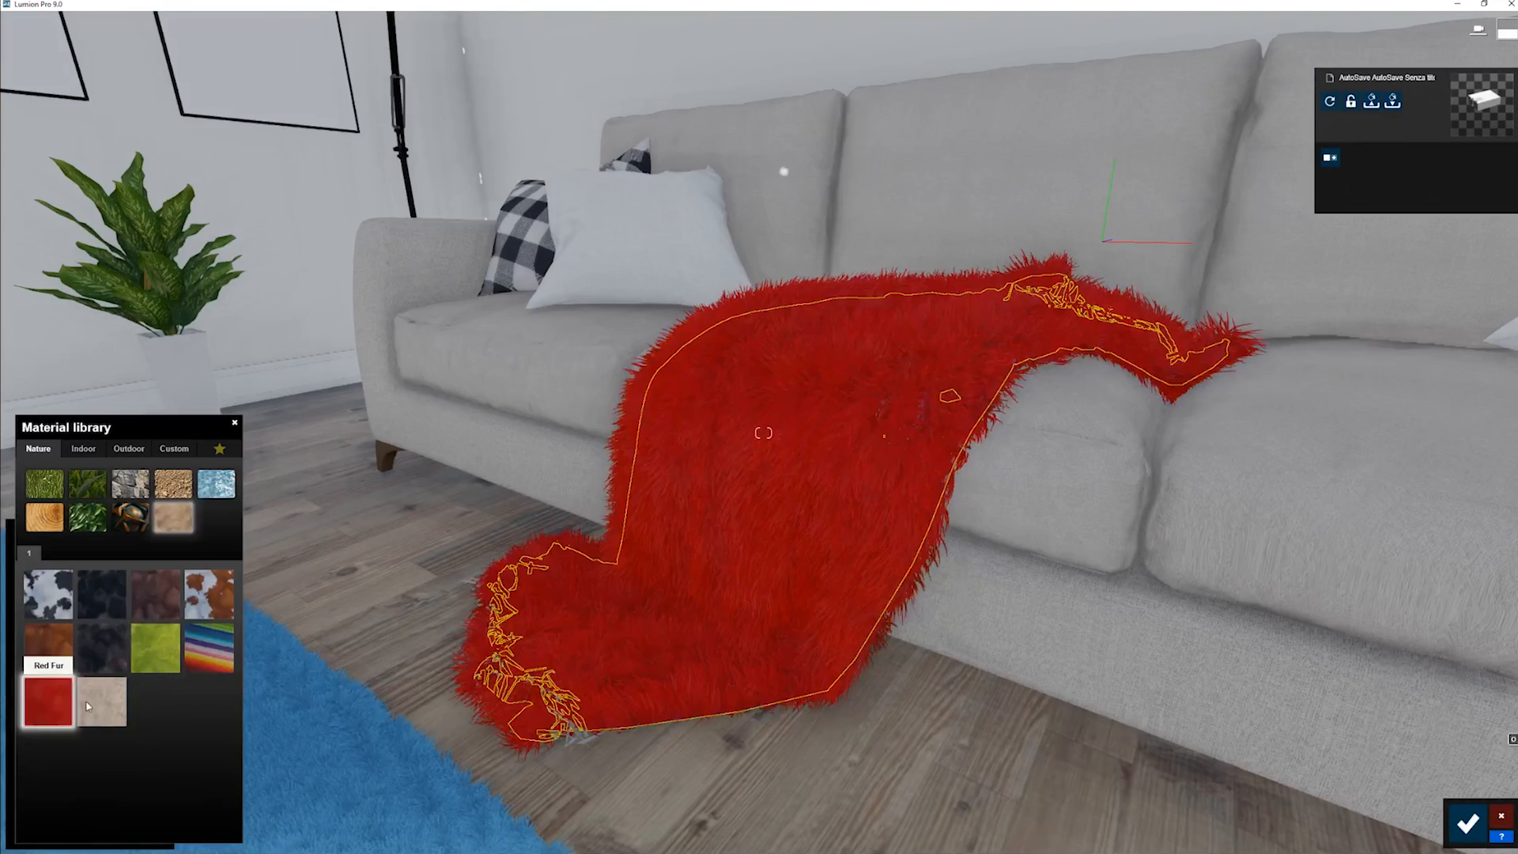
- Apply Warm White Fur to the sofa throw, check it up close and reopen the throw's material properties
{"action": "left_click", "coordinate": [103, 704]}
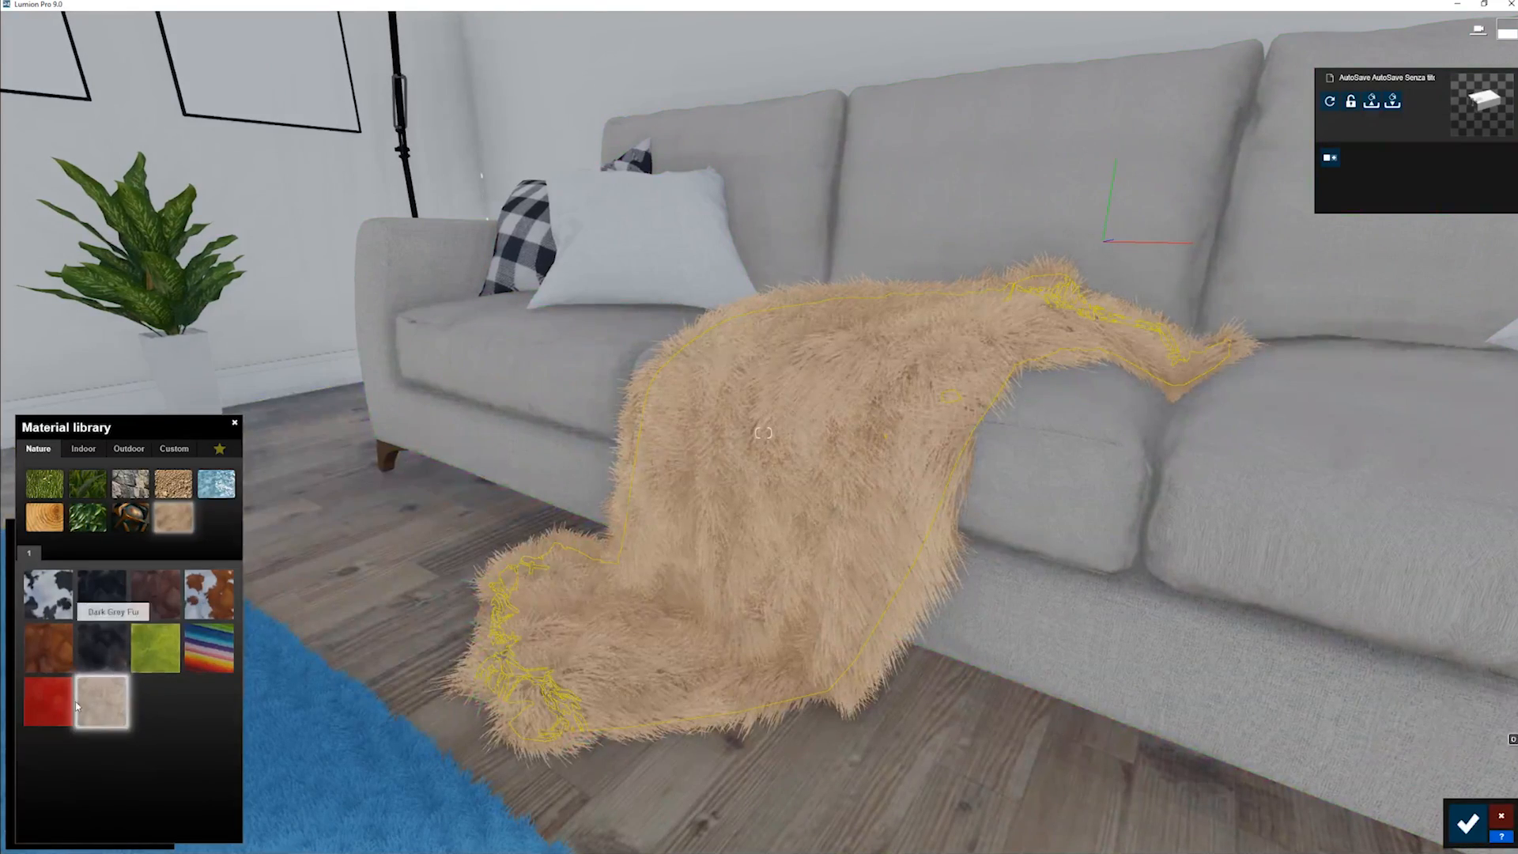
{"action": "key", "text": "w"}
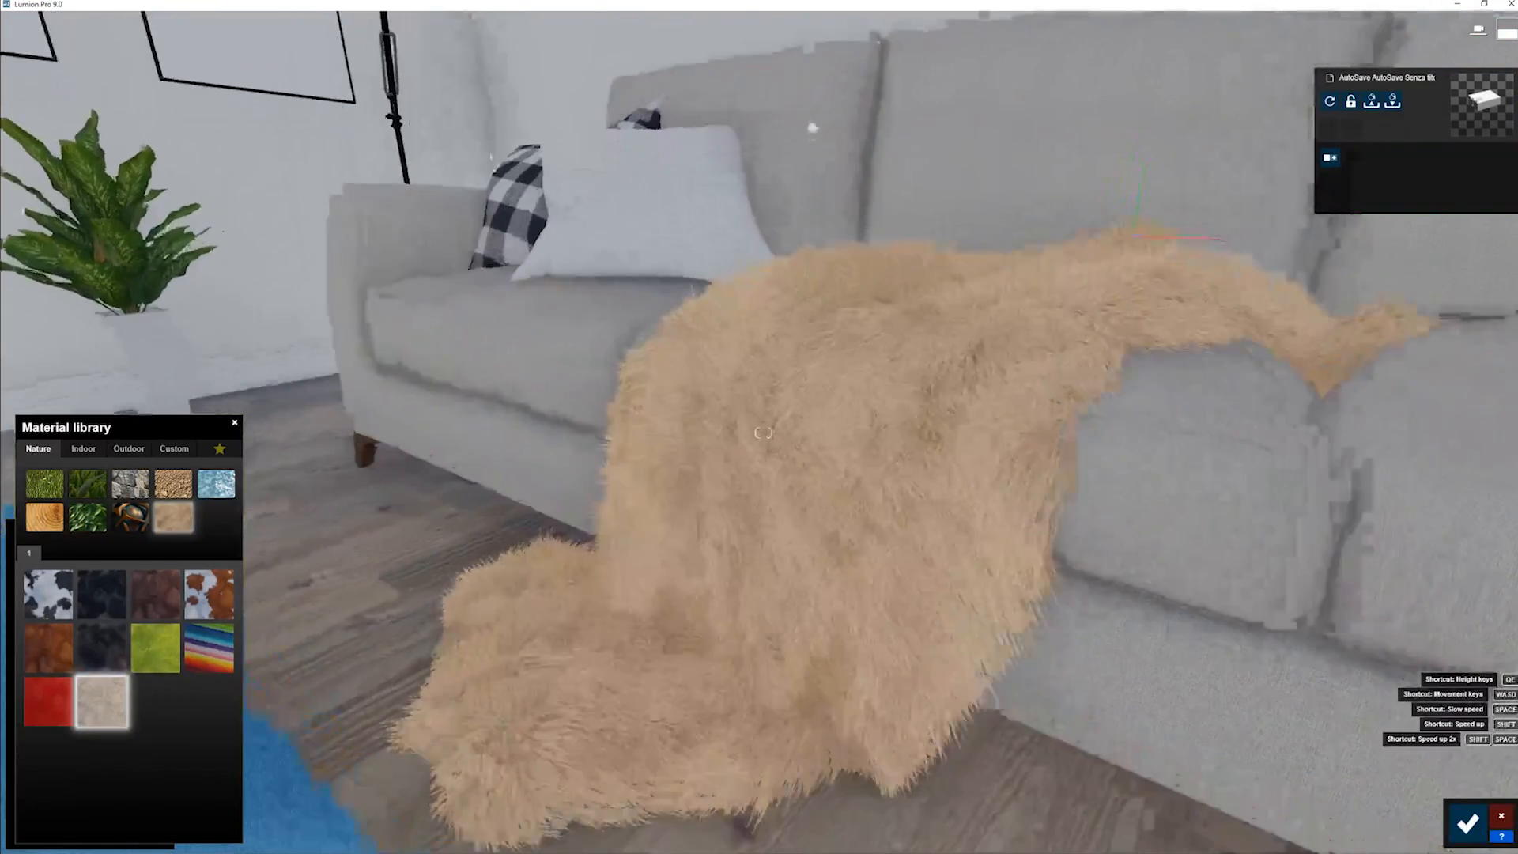
{"action": "key", "text": "s"}
{"action": "key", "text": "d"}
{"action": "key", "text": "a"}
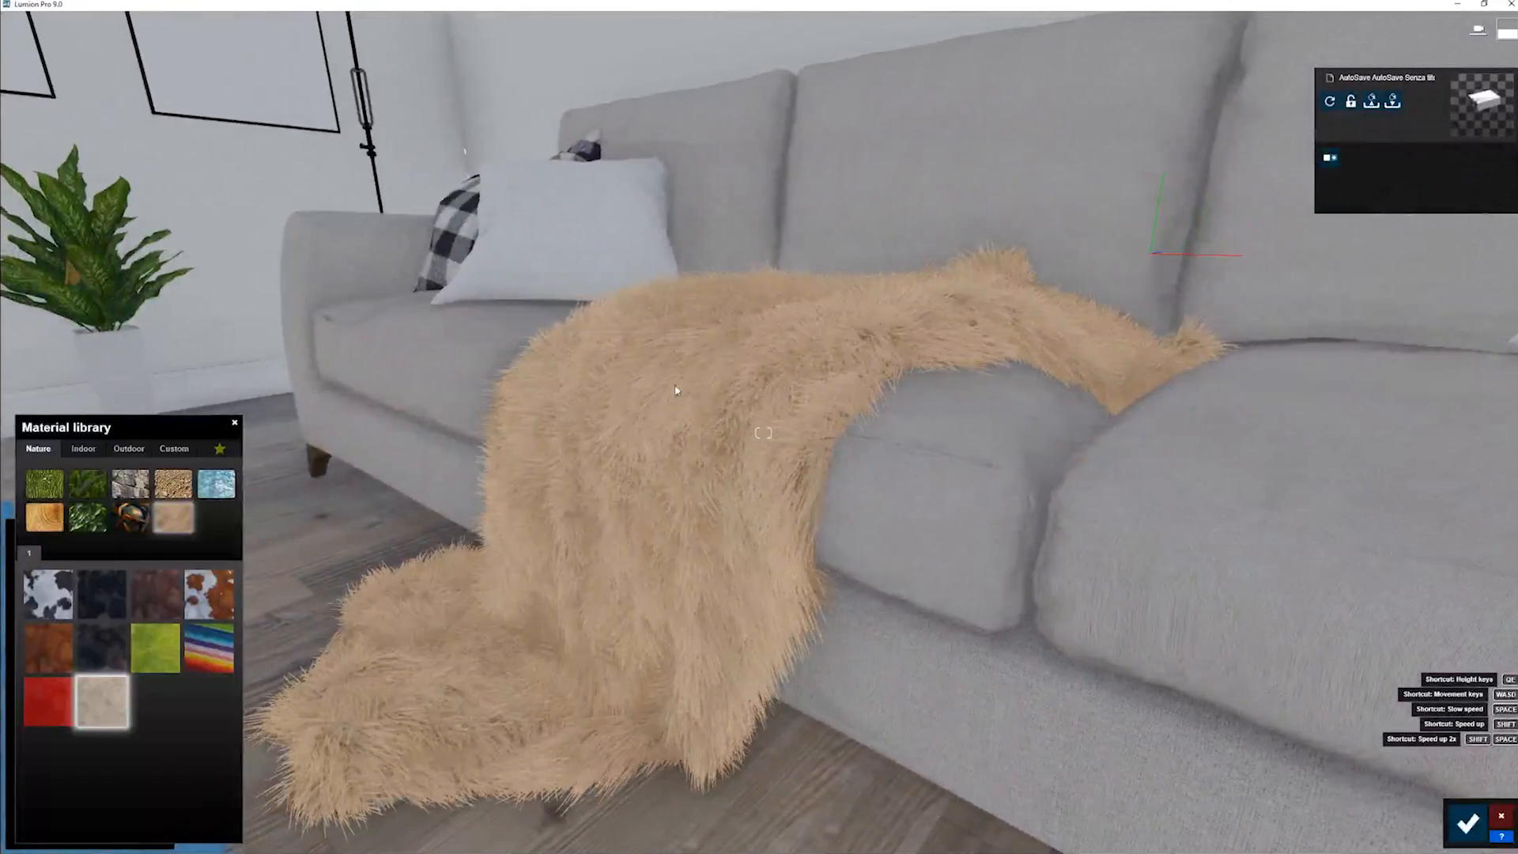
{"action": "left_click", "coordinate": [681, 375]}
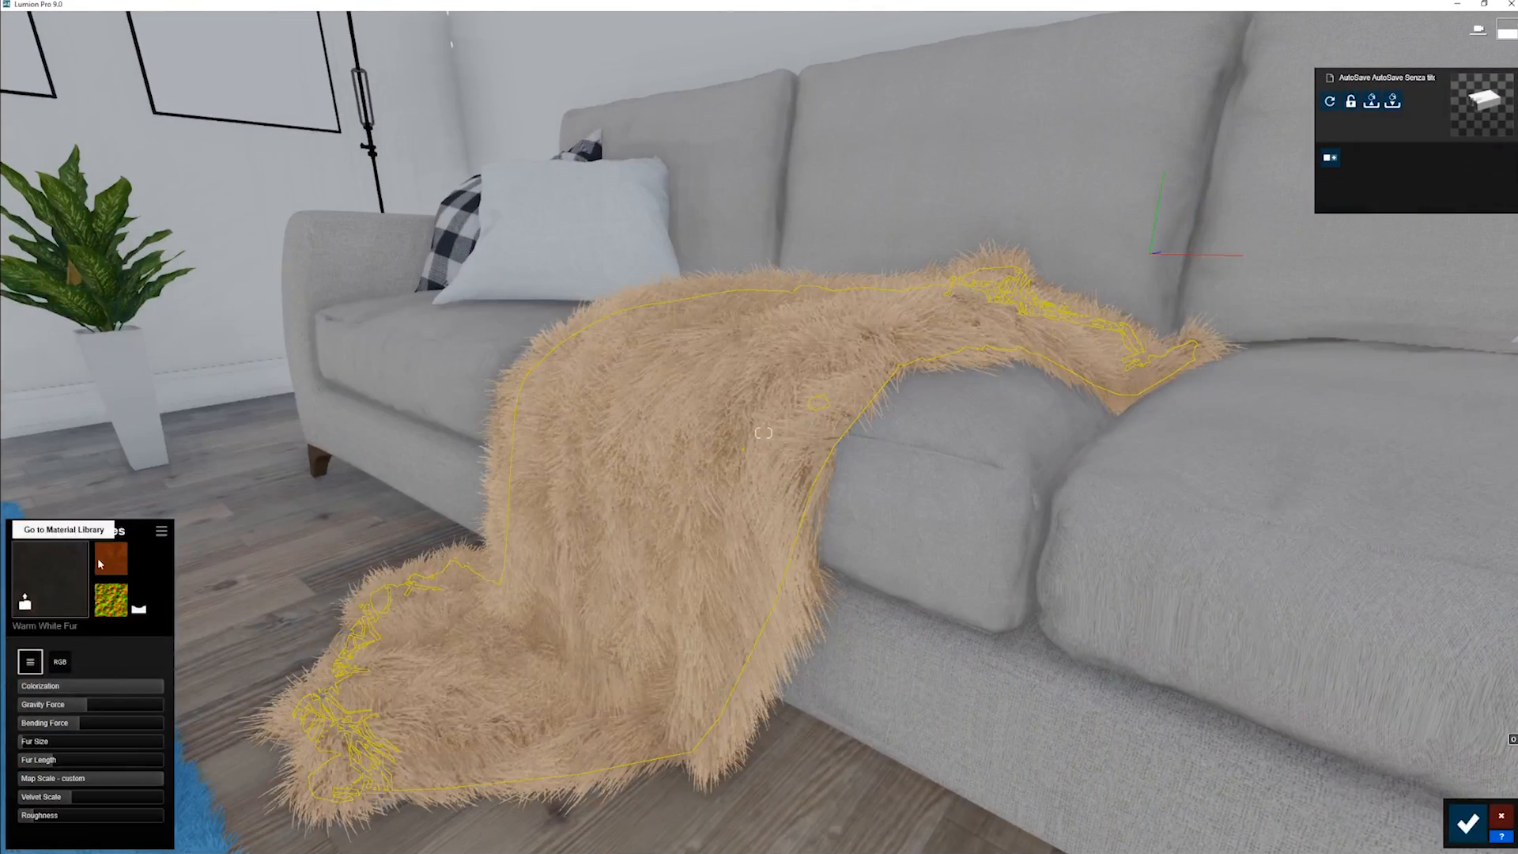
{"action": "left_click", "coordinate": [111, 558]}
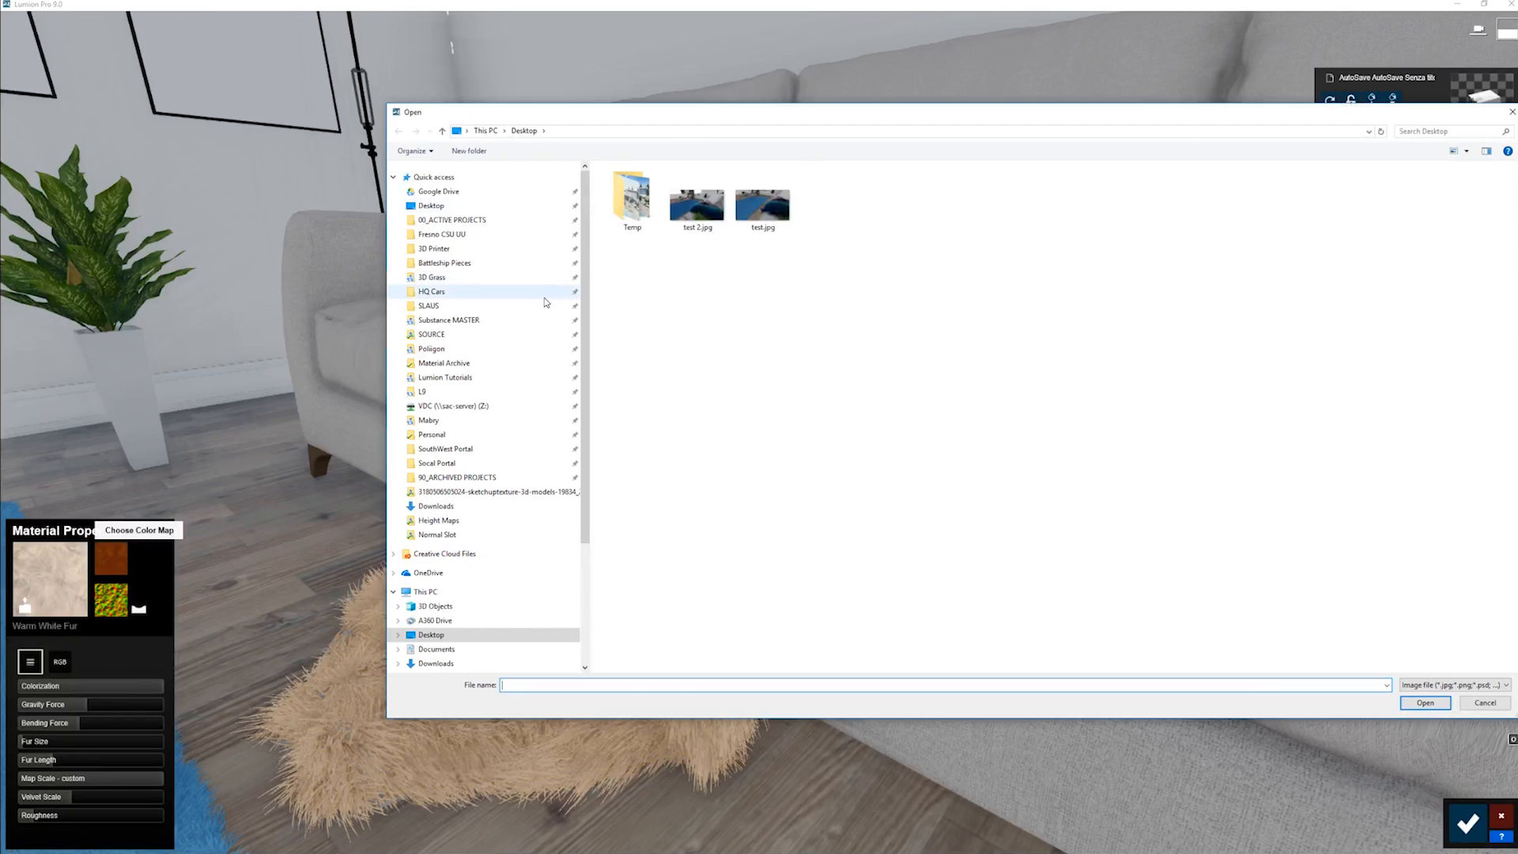
{"action": "left_click", "coordinate": [431, 391]}
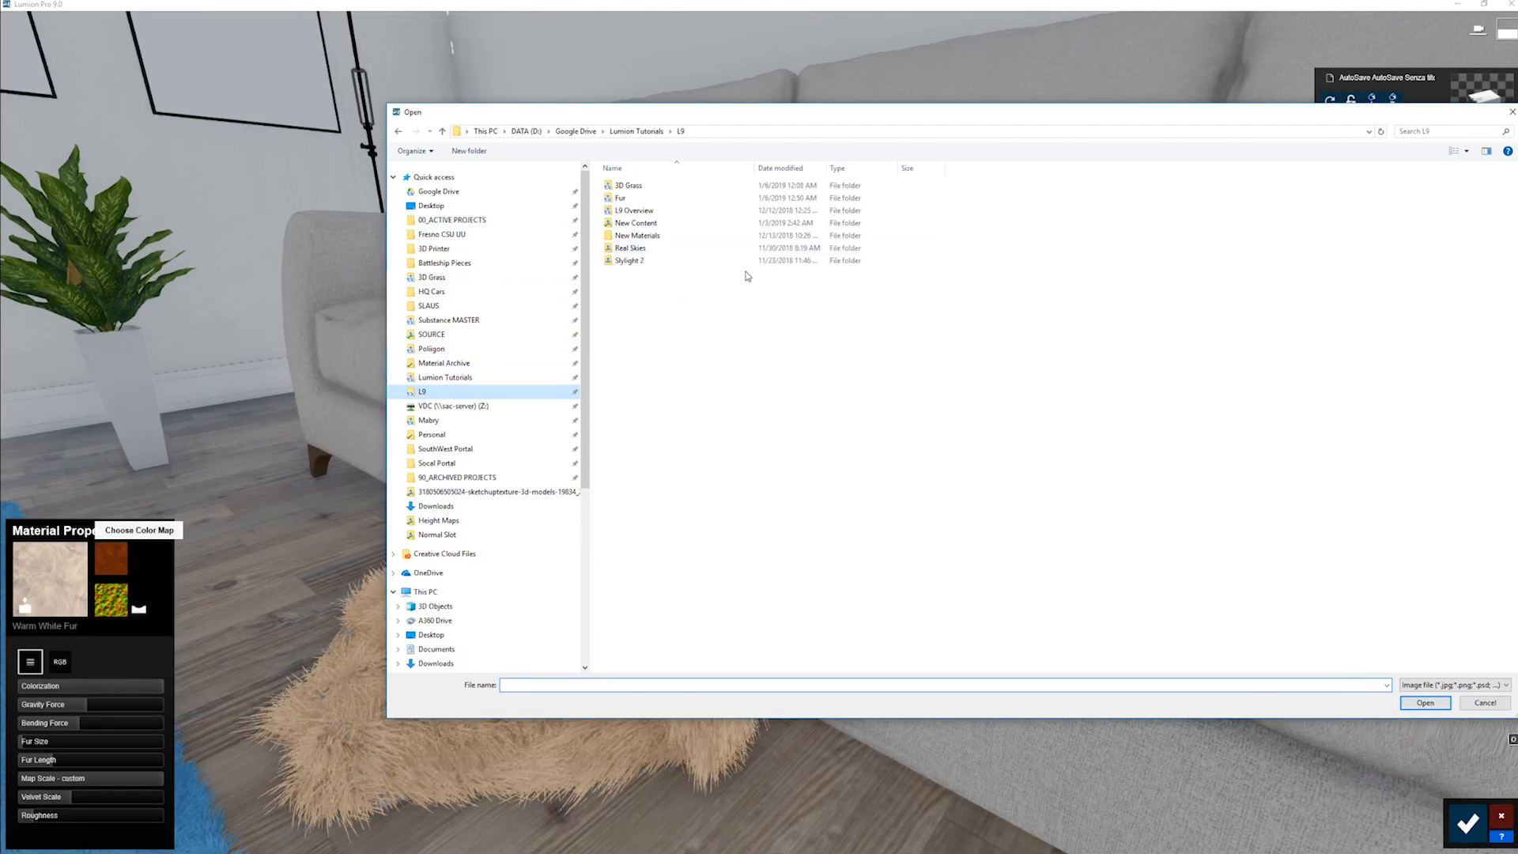
{"action": "double_click", "coordinate": [642, 198]}
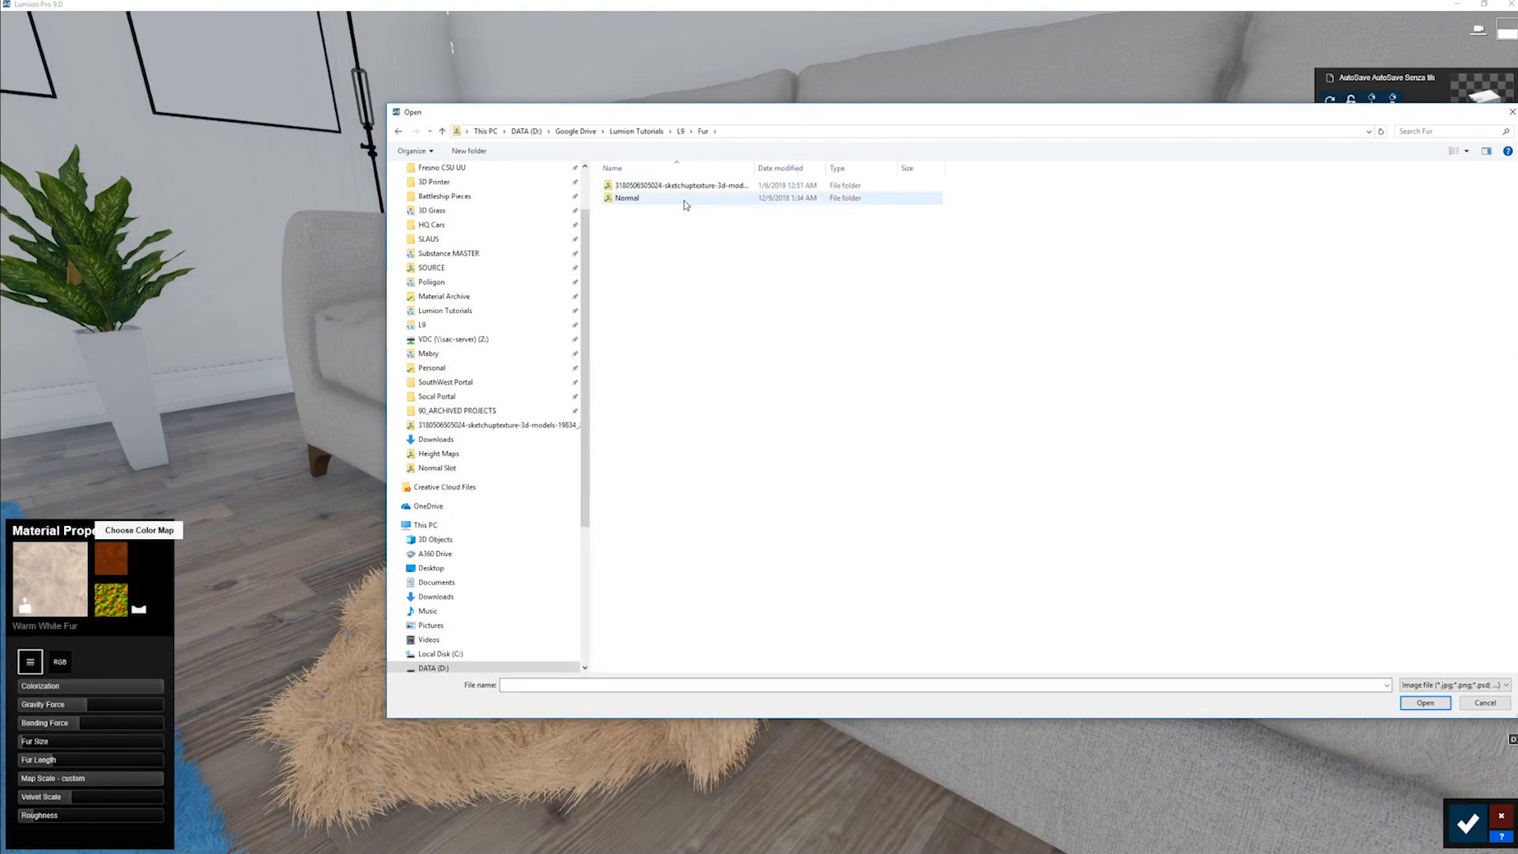
{"action": "left_click", "coordinate": [1432, 685]}
{"action": "left_click", "coordinate": [1219, 543]}
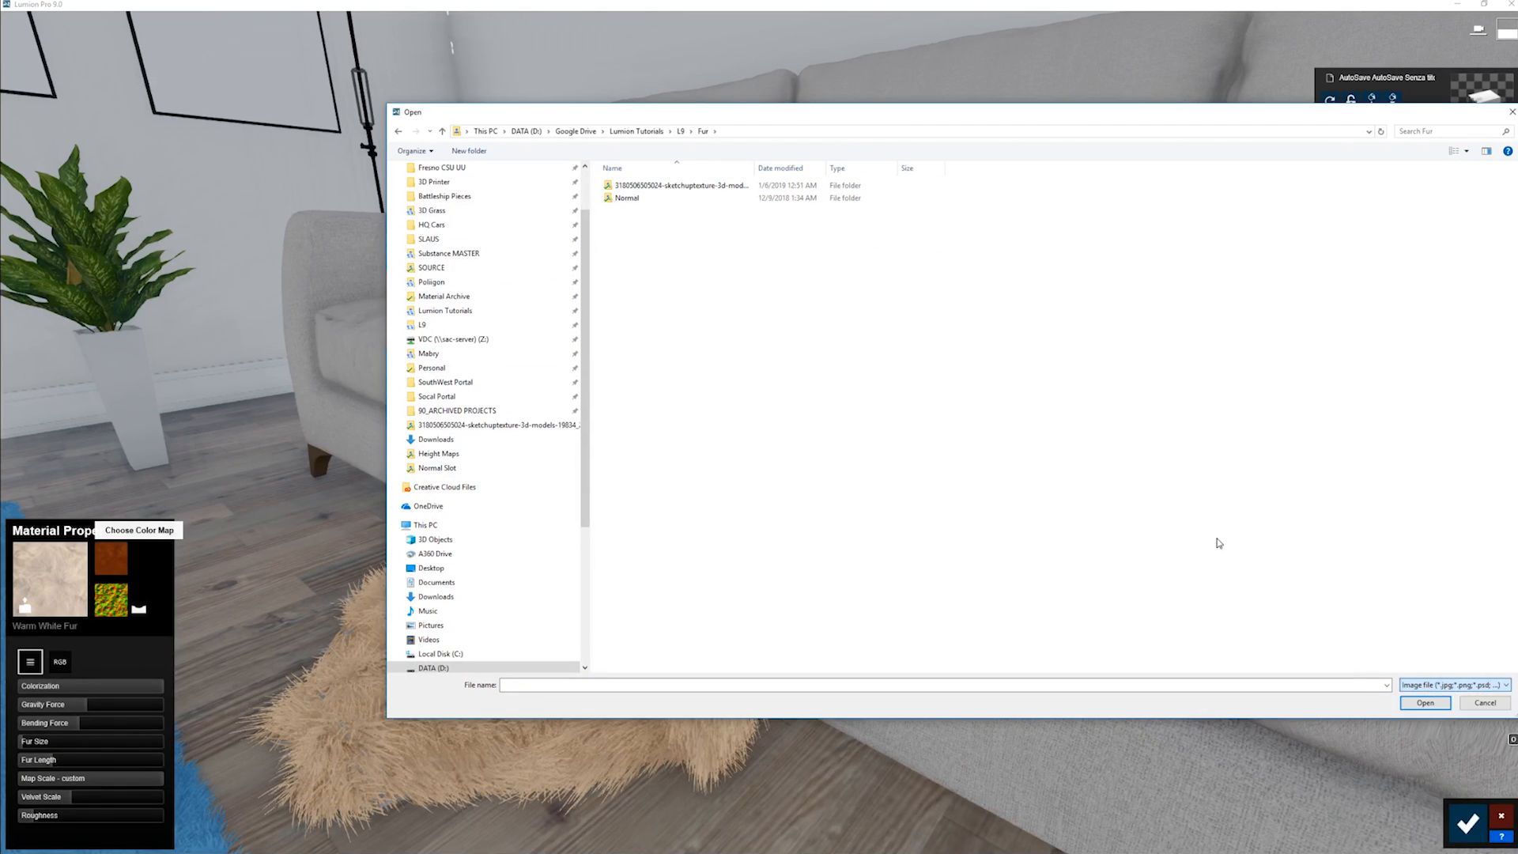
{"action": "double_click", "coordinate": [668, 199]}
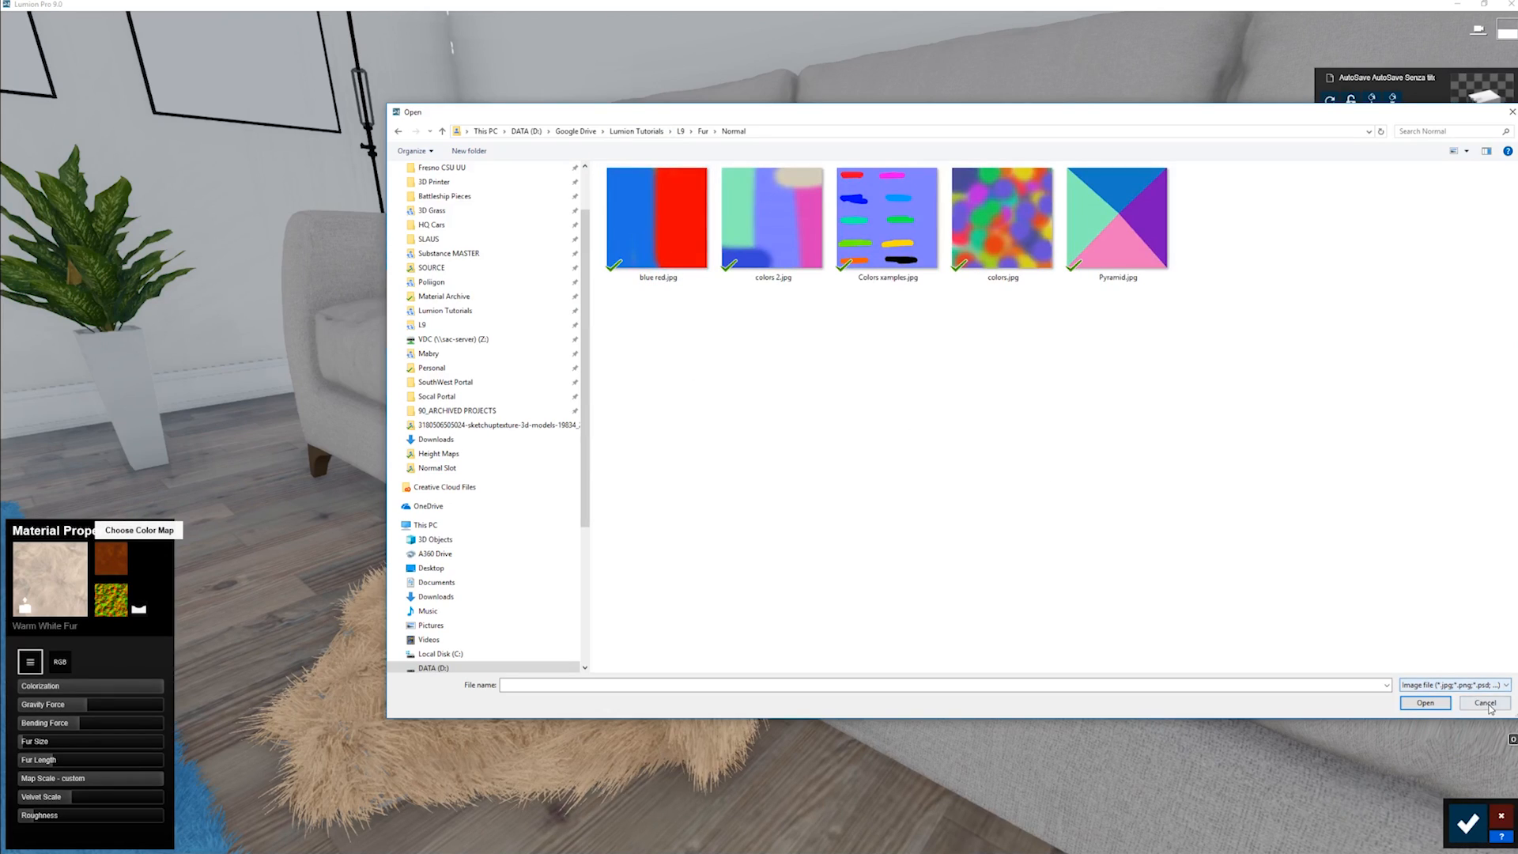
{"action": "left_click", "coordinate": [1490, 710]}
- Examine the throw's Warm White Fur from several angles, both close up and from farther back
{"action": "mouse_move", "coordinate": [797, 329]}
{"action": "right_mouse_down"}
{"action": "mouse_move", "coordinate": [760, 432]}
{"action": "mouse_move", "coordinate": [780, 329]}
{"action": "right_mouse_up"}
{"action": "right_click_drag", "start_coordinate": [803, 540], "coordinate": [803, 540]}
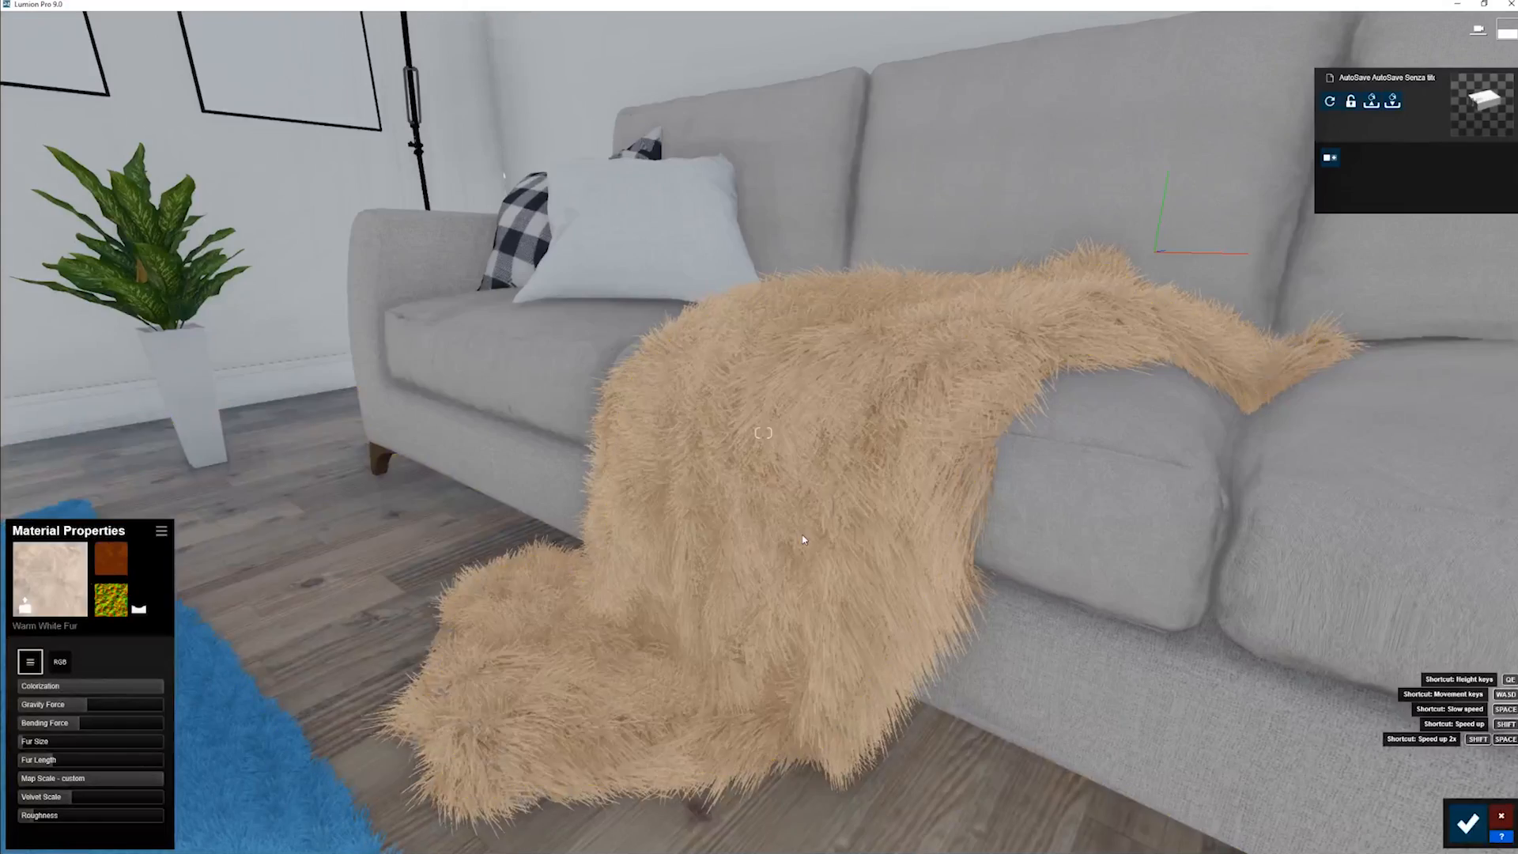
{"action": "key", "text": "d"}
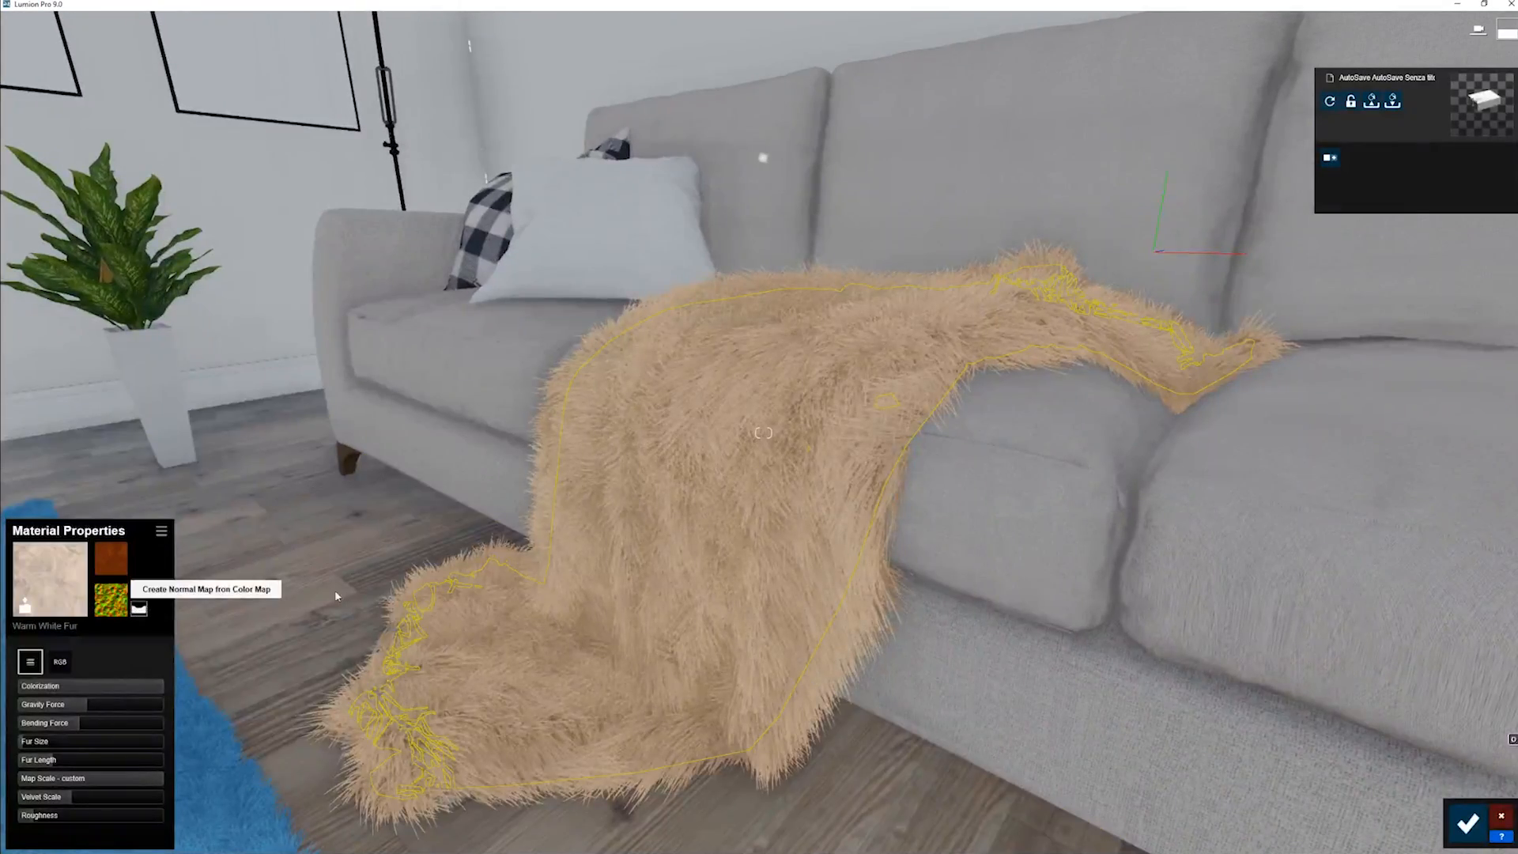
{"action": "right_click_drag", "start_coordinate": [696, 560], "coordinate": [675, 562]}
{"action": "key", "text": "w"}
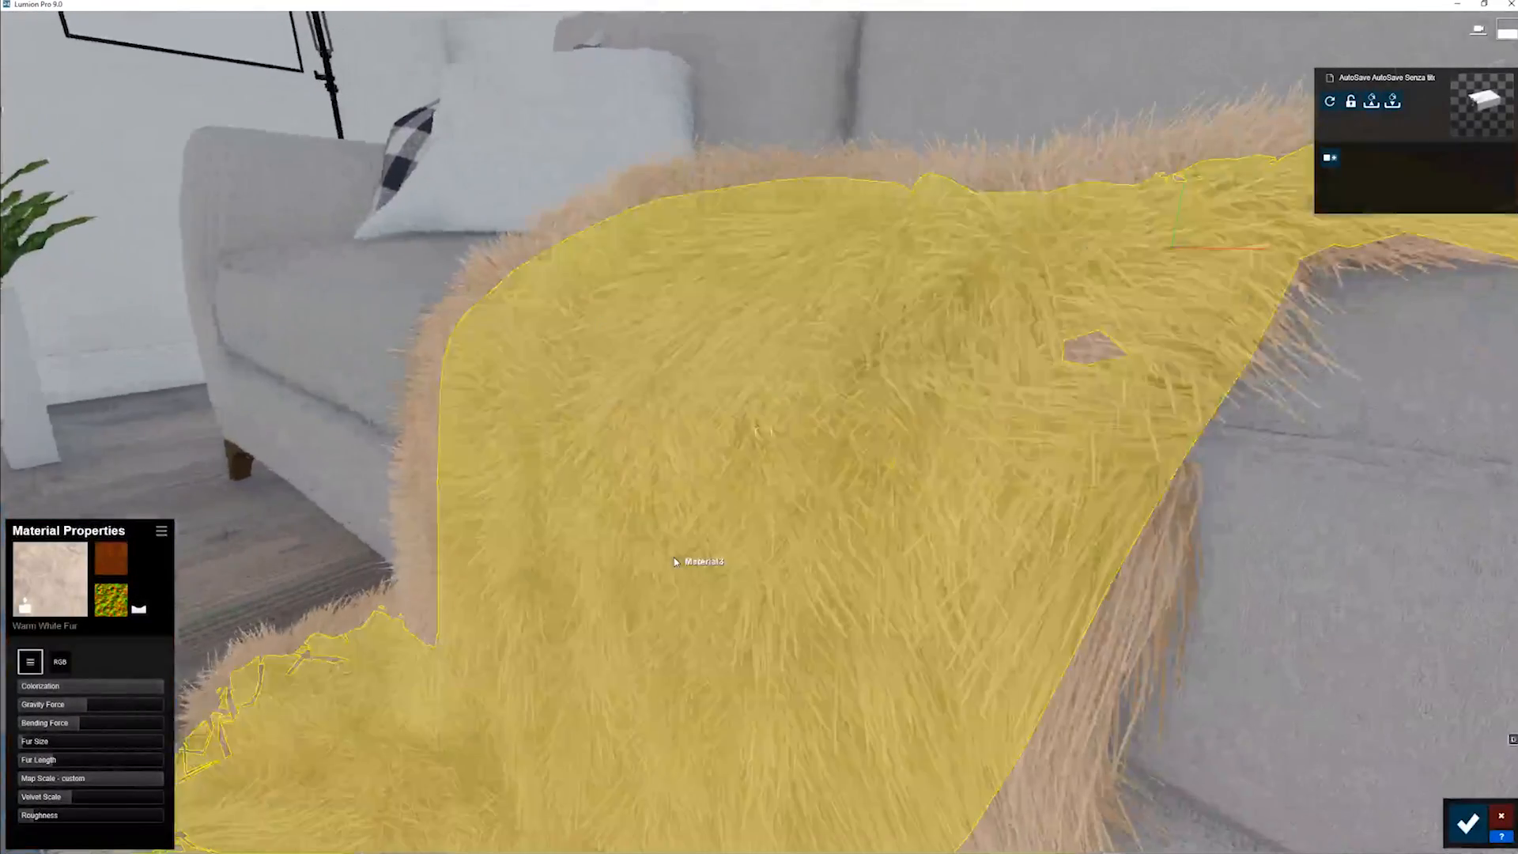
{"action": "key", "text": "s"}
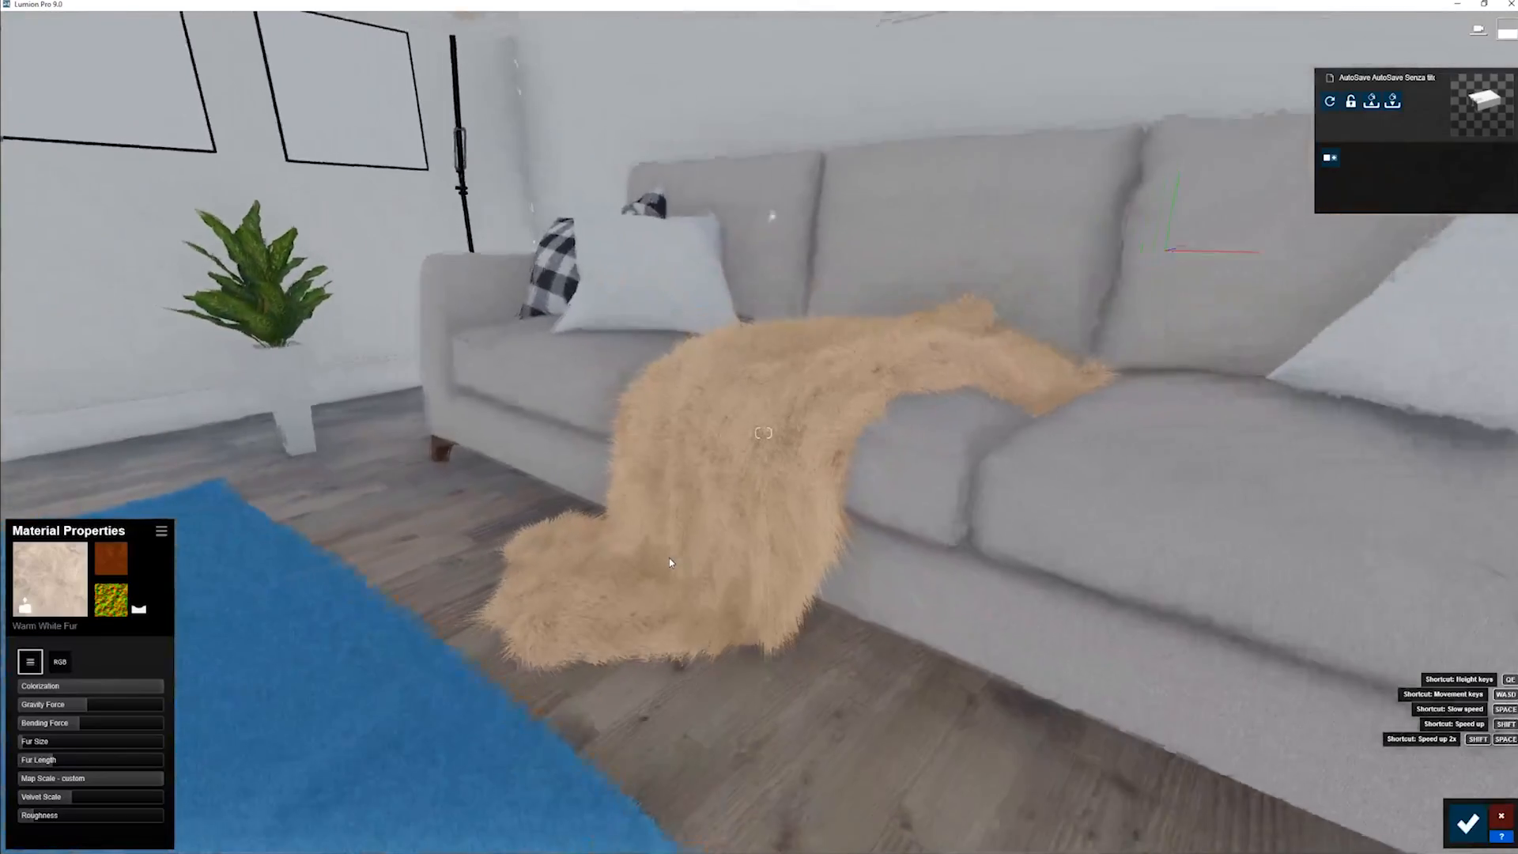
{"action": "key", "text": "s"}
- Select the blue rug's Brown Fur material and raise its Bending Force
{"action": "right_click_drag", "start_coordinate": [669, 562], "coordinate": [486, 601]}
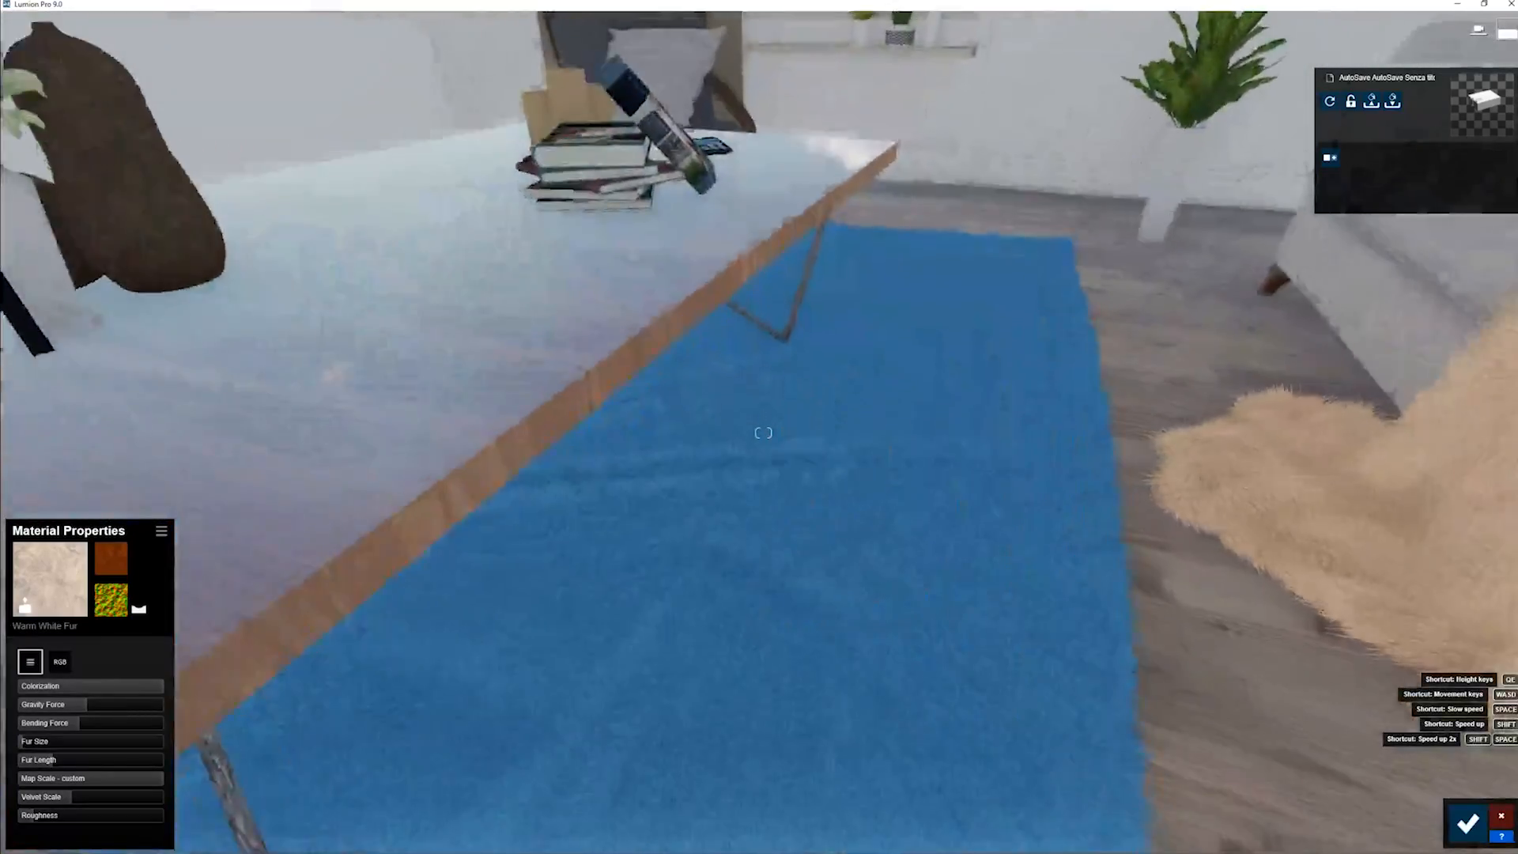
{"action": "key", "text": "e"}
{"action": "key", "text": "d"}
{"action": "key", "text": "w"}
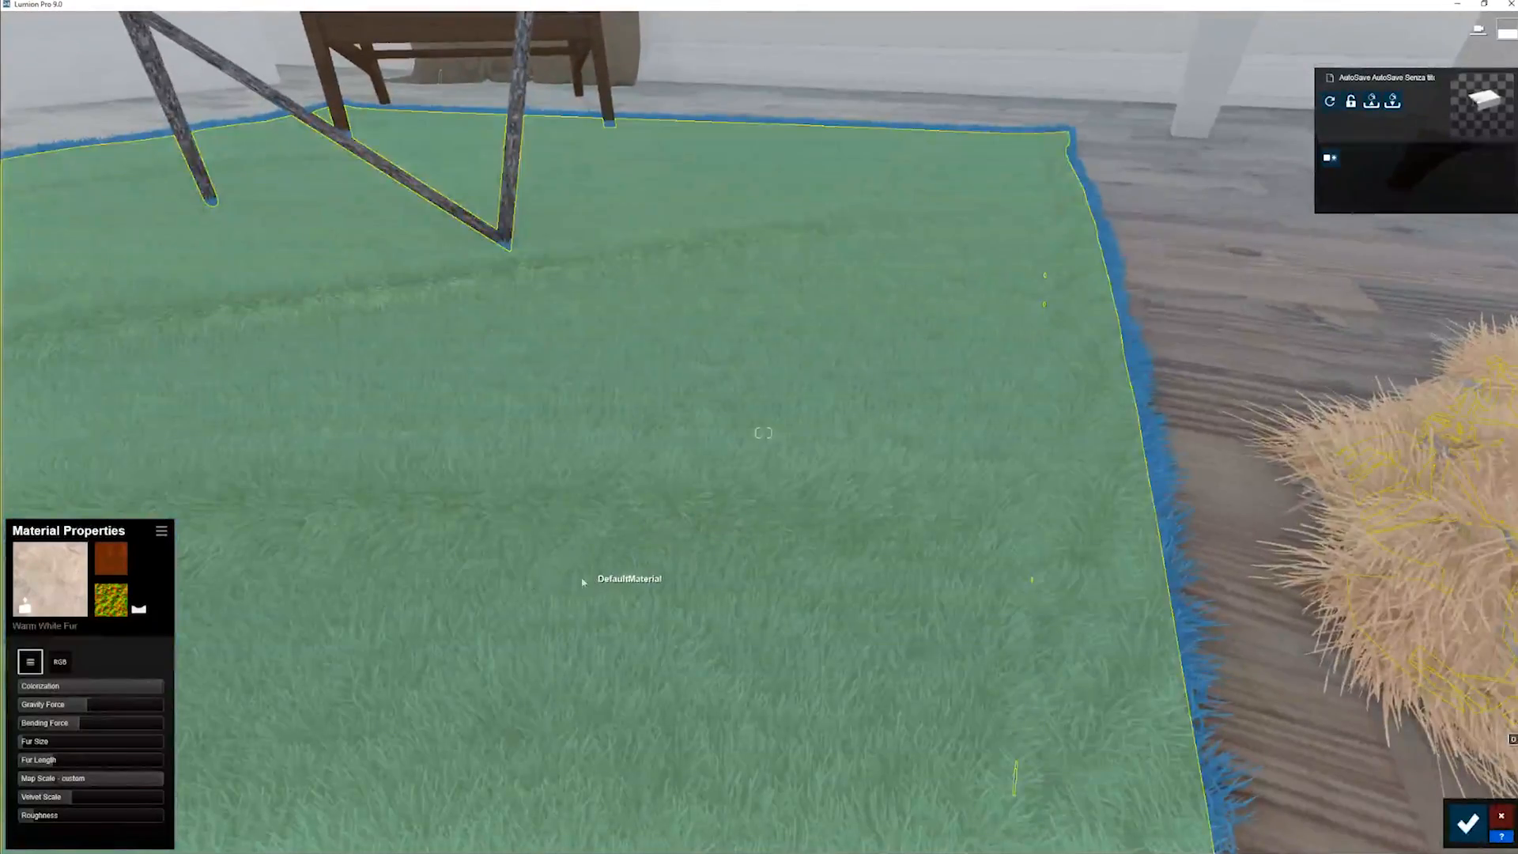
{"action": "left_click", "coordinate": [593, 580]}
{"action": "left_click_drag", "start_coordinate": [41, 729], "coordinate": [136, 737]}
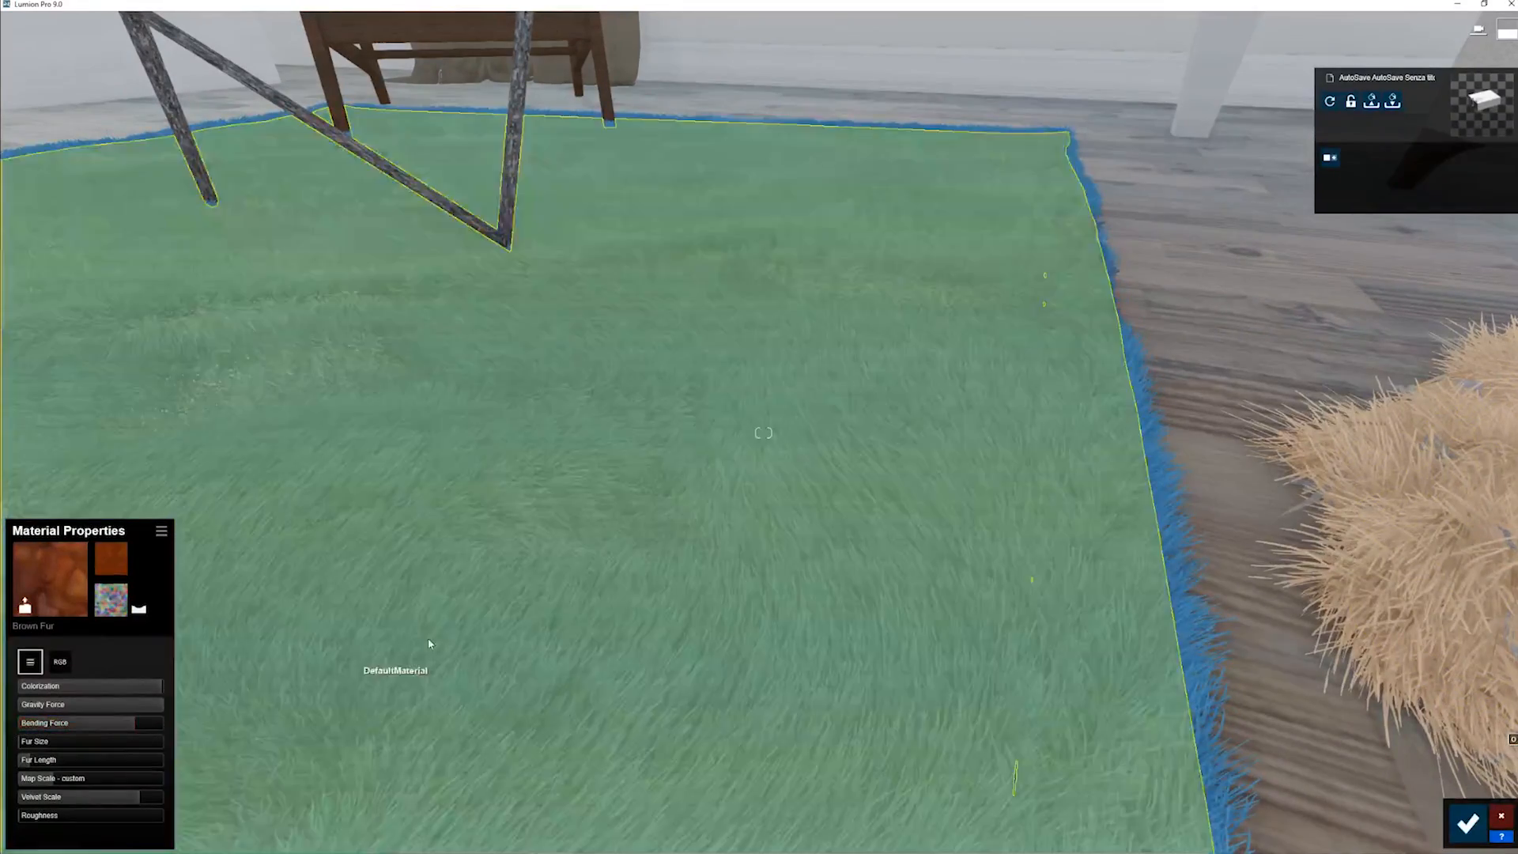
- Load Color Normals 2.jpg from the L9 > 3D Grass > Normal Slot folder as the blue rug's normal map
{"action": "key", "text": "s"}
{"action": "mouse_move", "coordinate": [428, 642]}
{"action": "right_mouse_down"}
{"action": "mouse_move", "coordinate": [425, 534]}
{"action": "mouse_move", "coordinate": [430, 637]}
{"action": "right_mouse_up"}
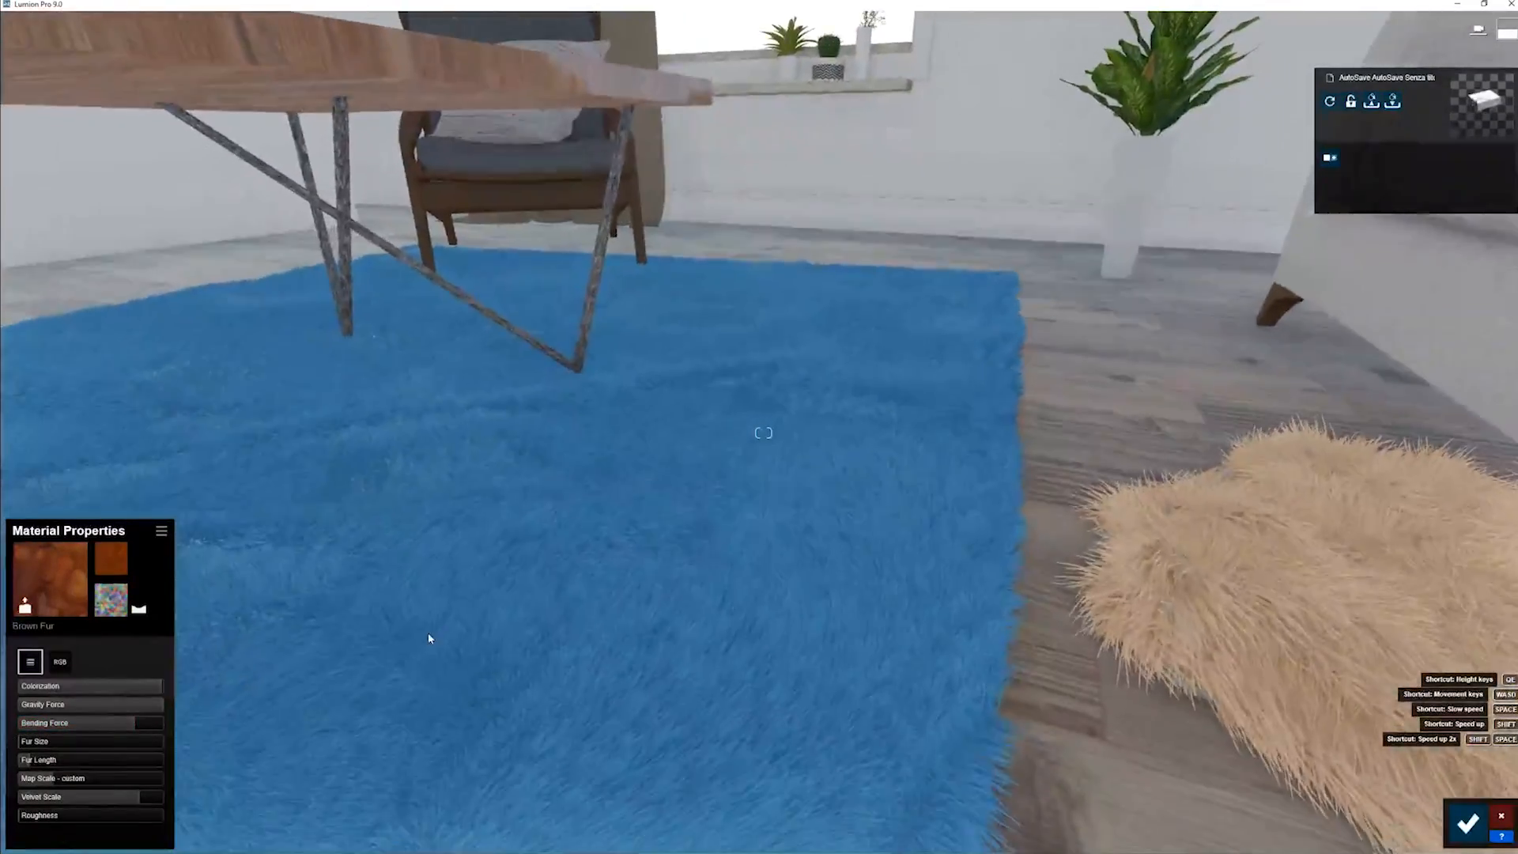
{"action": "key", "text": "s"}
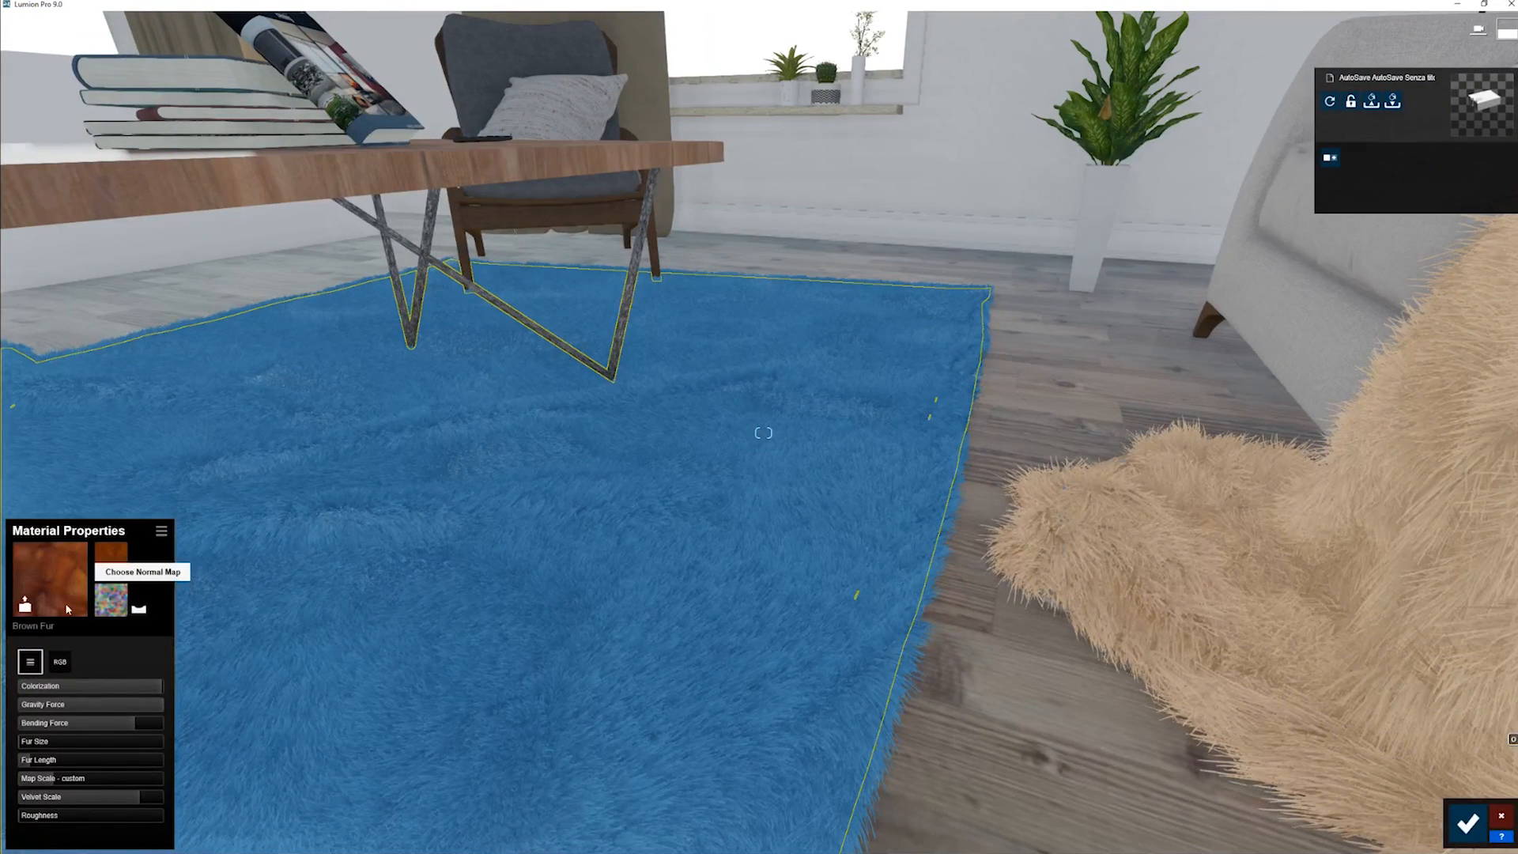
{"action": "left_click", "coordinate": [111, 600]}
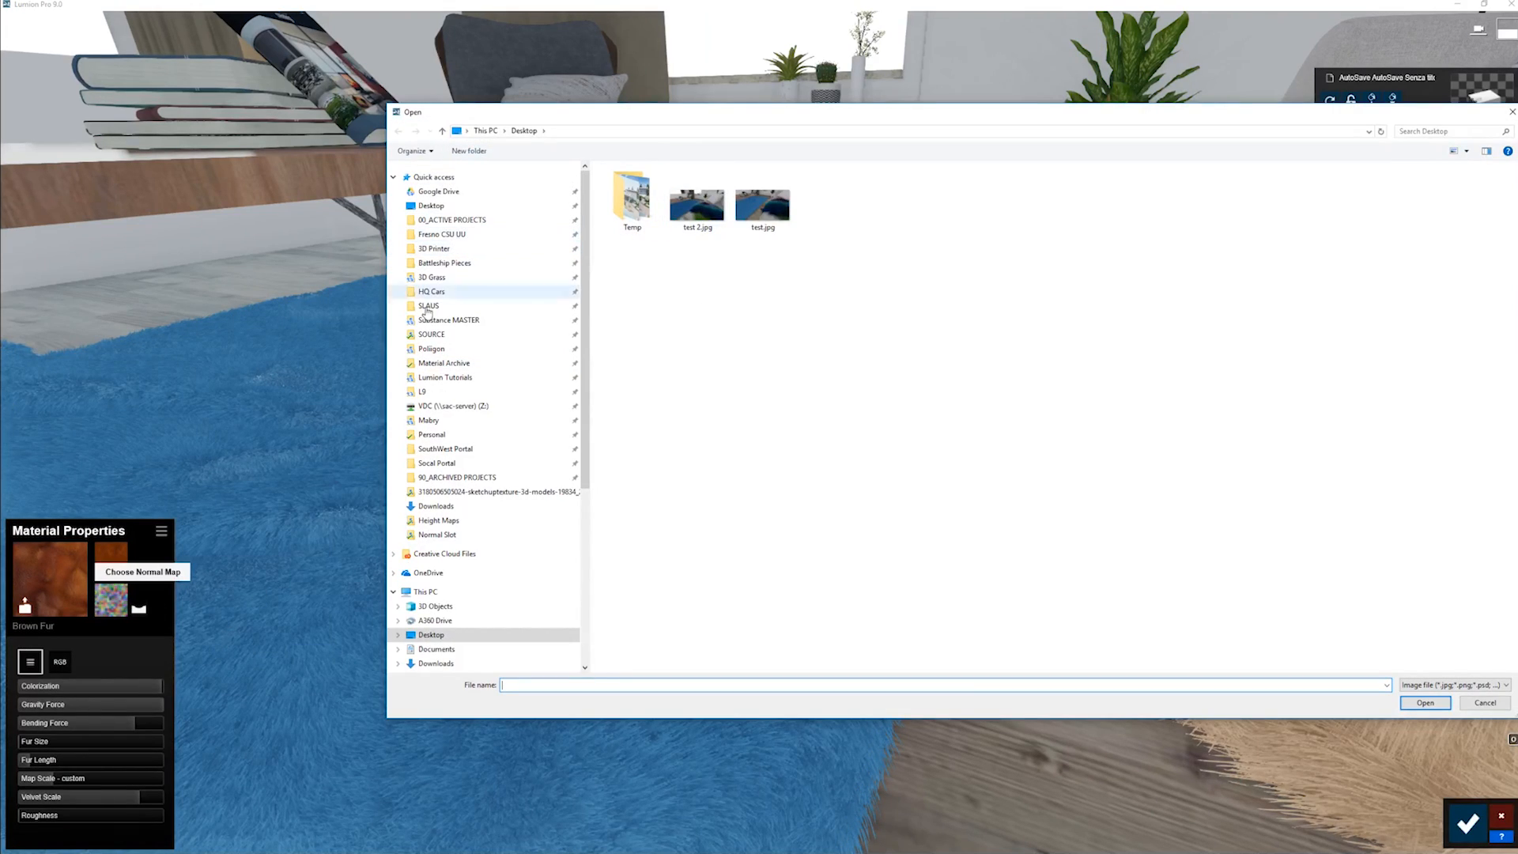
{"action": "left_click", "coordinate": [426, 392]}
{"action": "double_click", "coordinate": [621, 197]}
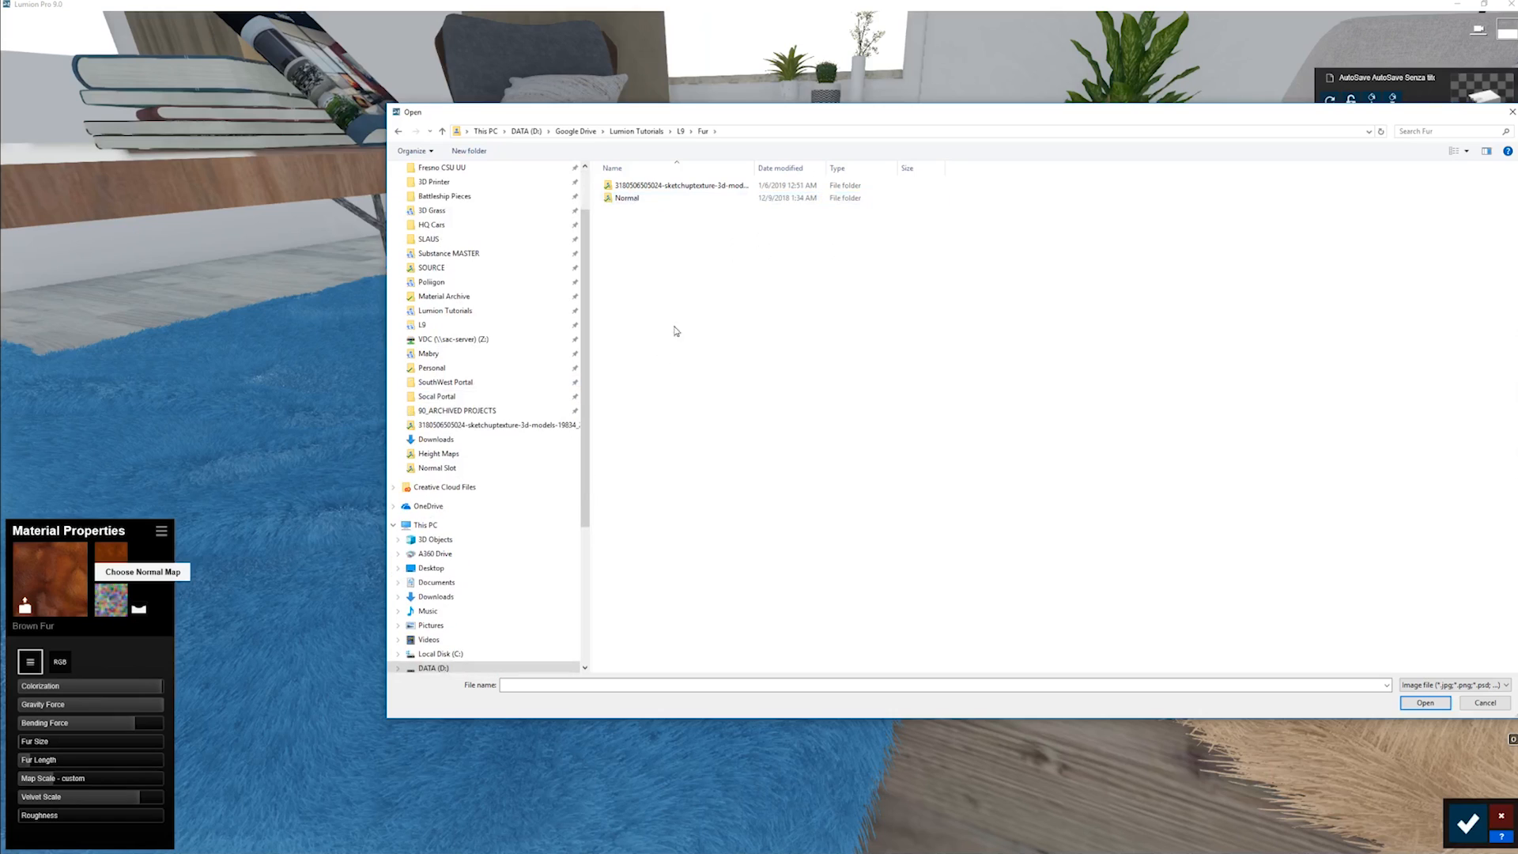
{"action": "left_click", "coordinate": [681, 131]}
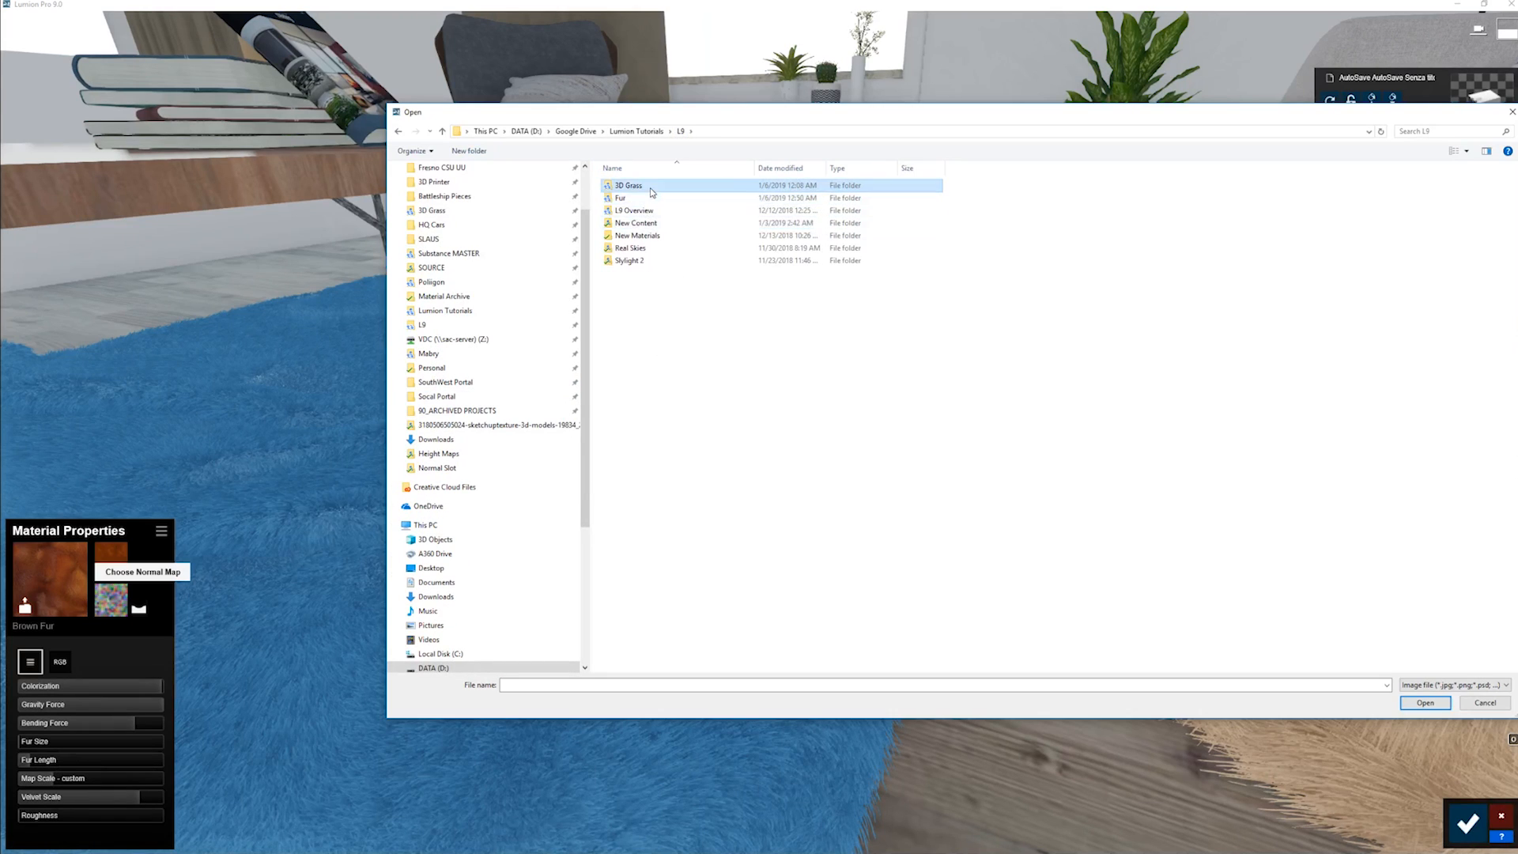
{"action": "double_click", "coordinate": [624, 187]}
{"action": "double_click", "coordinate": [1043, 235]}
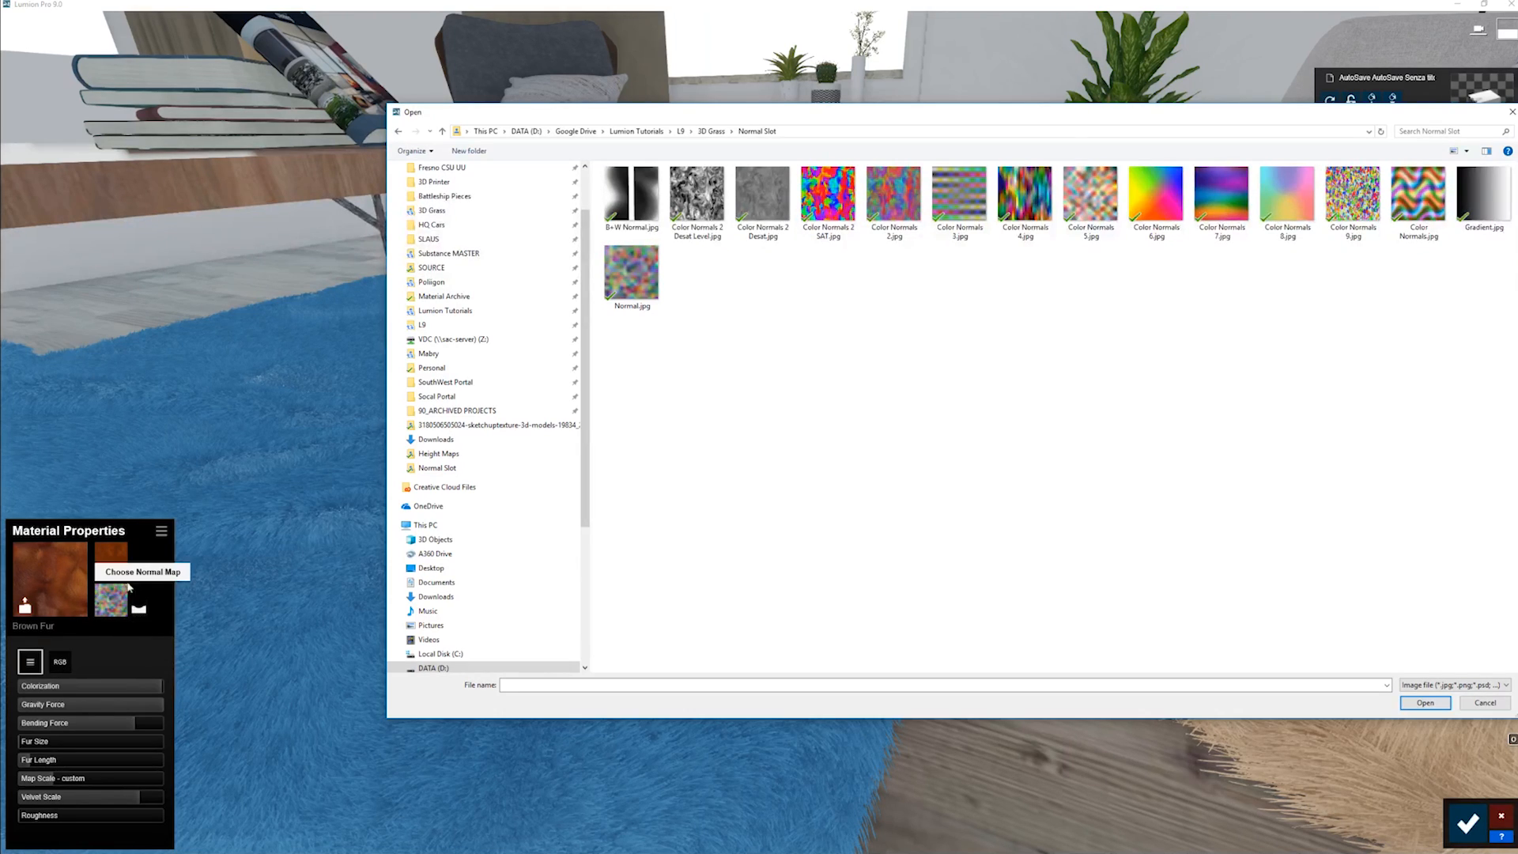
{"action": "double_click", "coordinate": [894, 193]}
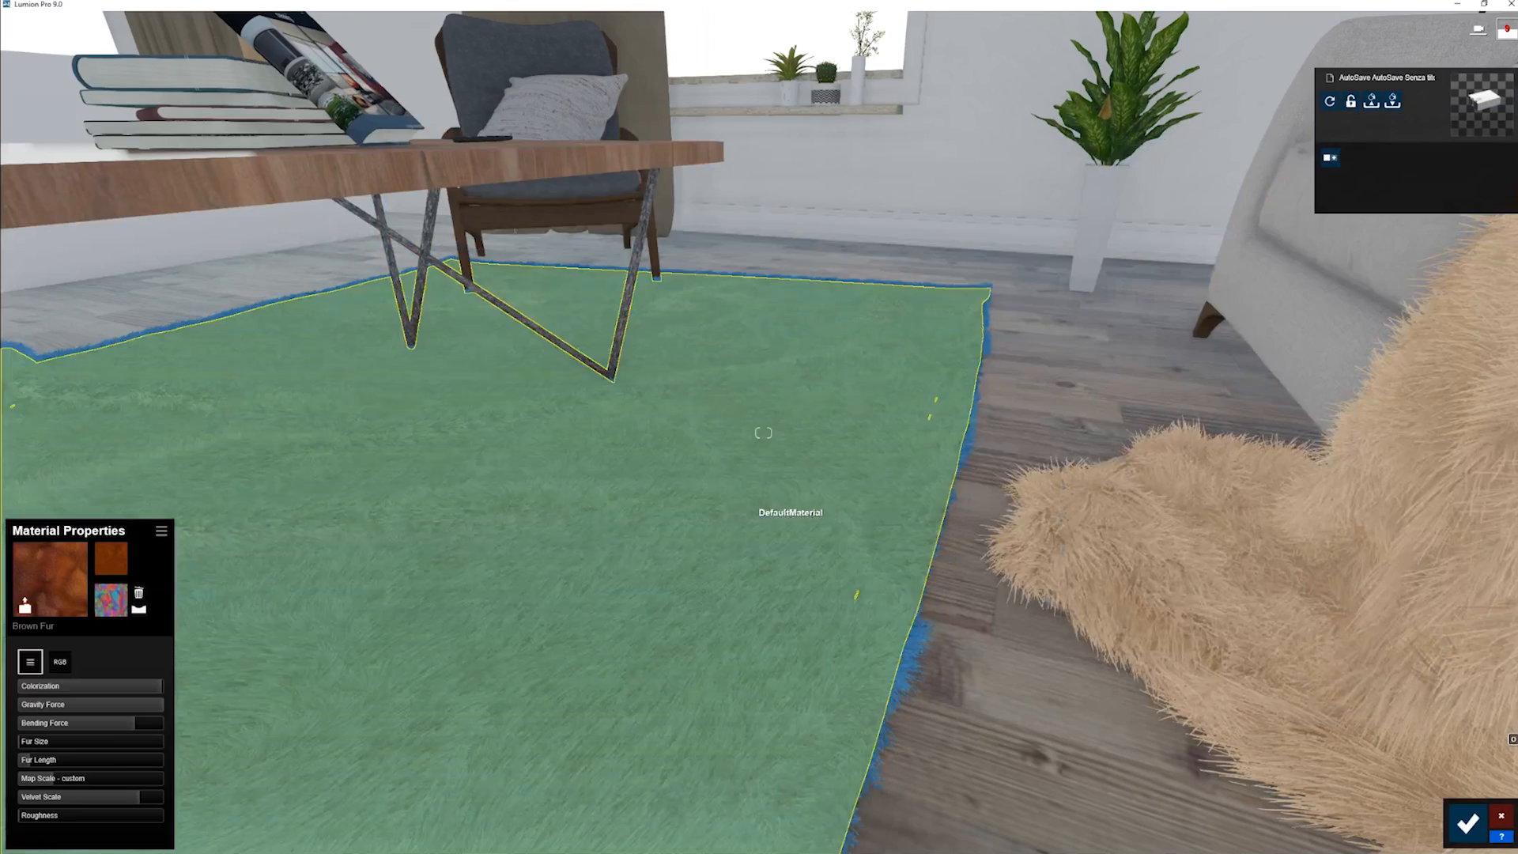
- Reduce the blue rug fur's Bending Force slightly and lower its Map Scale almost to the minimum
{"action": "right_click_drag", "start_coordinate": [763, 515], "coordinate": [699, 518]}
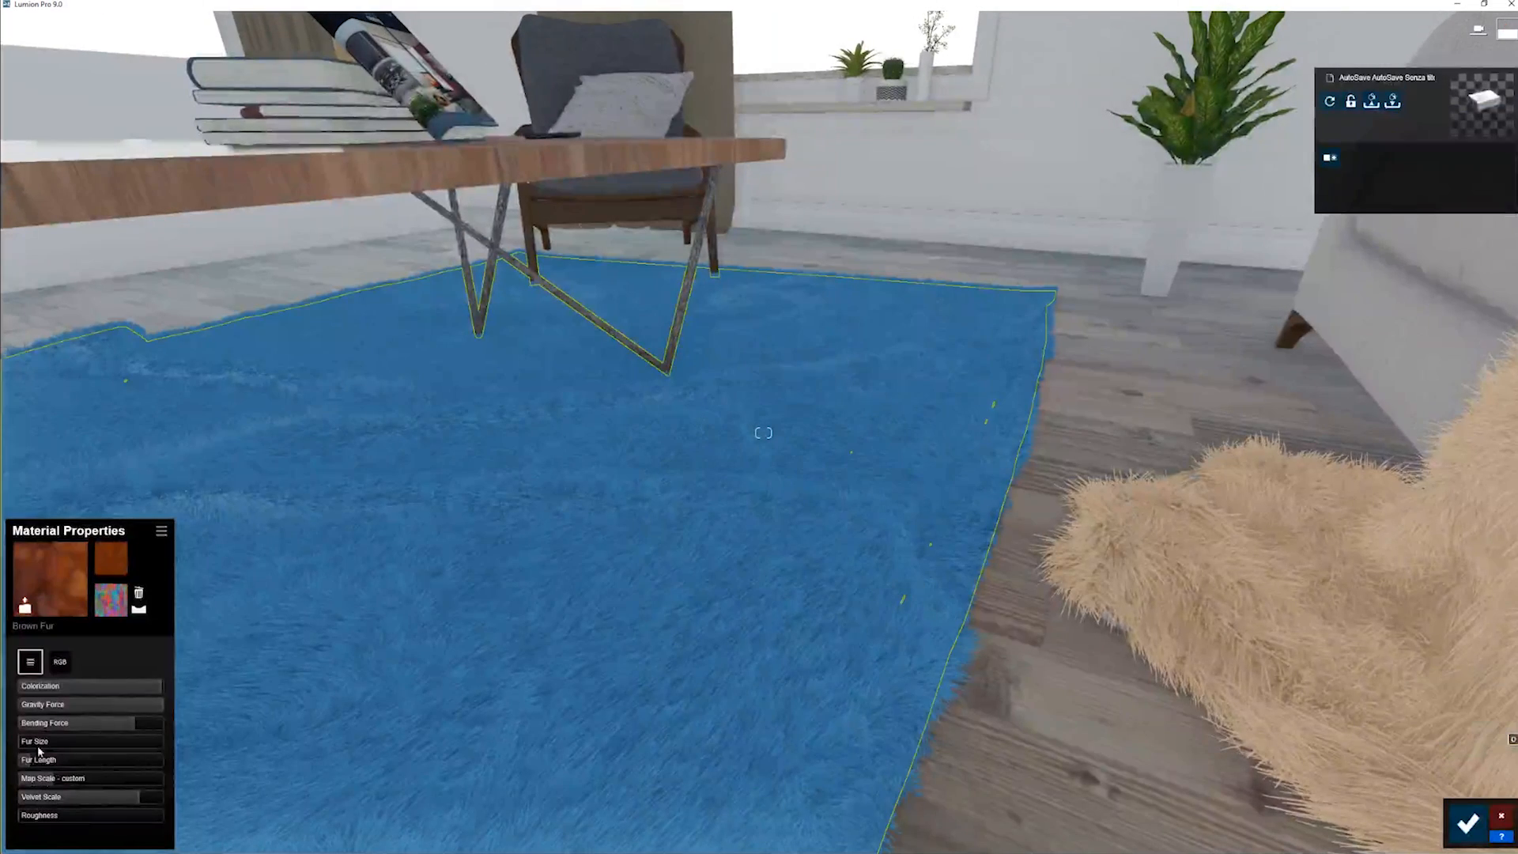
{"action": "mouse_move", "coordinate": [100, 723]}
{"action": "left_mouse_down"}
{"action": "mouse_move", "coordinate": [18, 729]}
{"action": "mouse_move", "coordinate": [158, 721]}
{"action": "mouse_move", "coordinate": [113, 721]}
{"action": "left_mouse_up"}
{"action": "right_click_drag", "start_coordinate": [668, 628], "coordinate": [604, 675]}
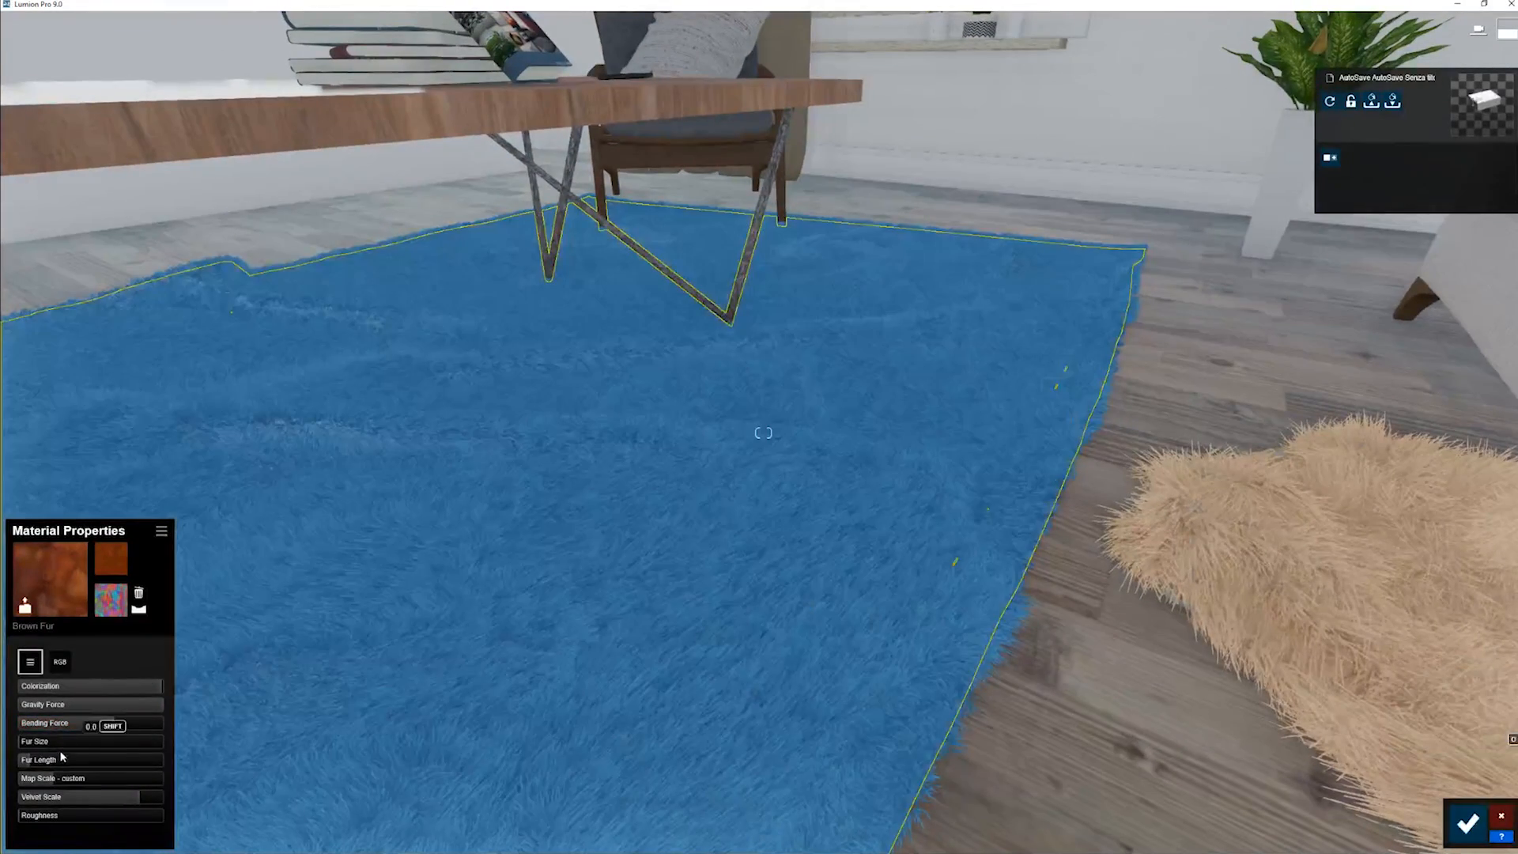
{"action": "left_click_drag", "start_coordinate": [58, 781], "coordinate": [16, 789]}
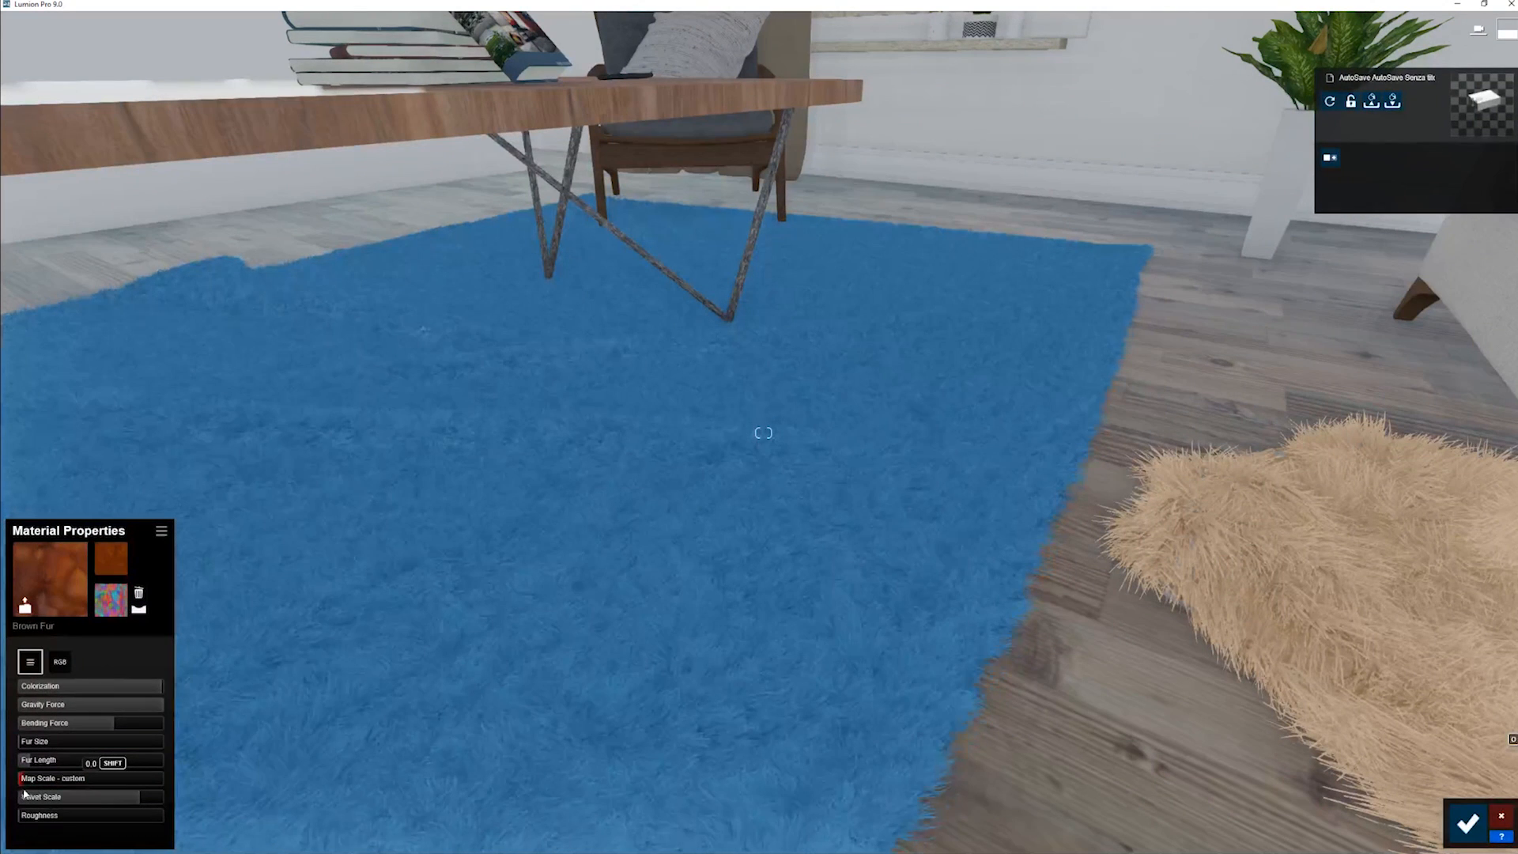
- Try Color Normals 6.jpg as the rug's normal map, then replace it with Color Normals 2 Desat Level.jpg
{"action": "left_click", "coordinate": [107, 603]}
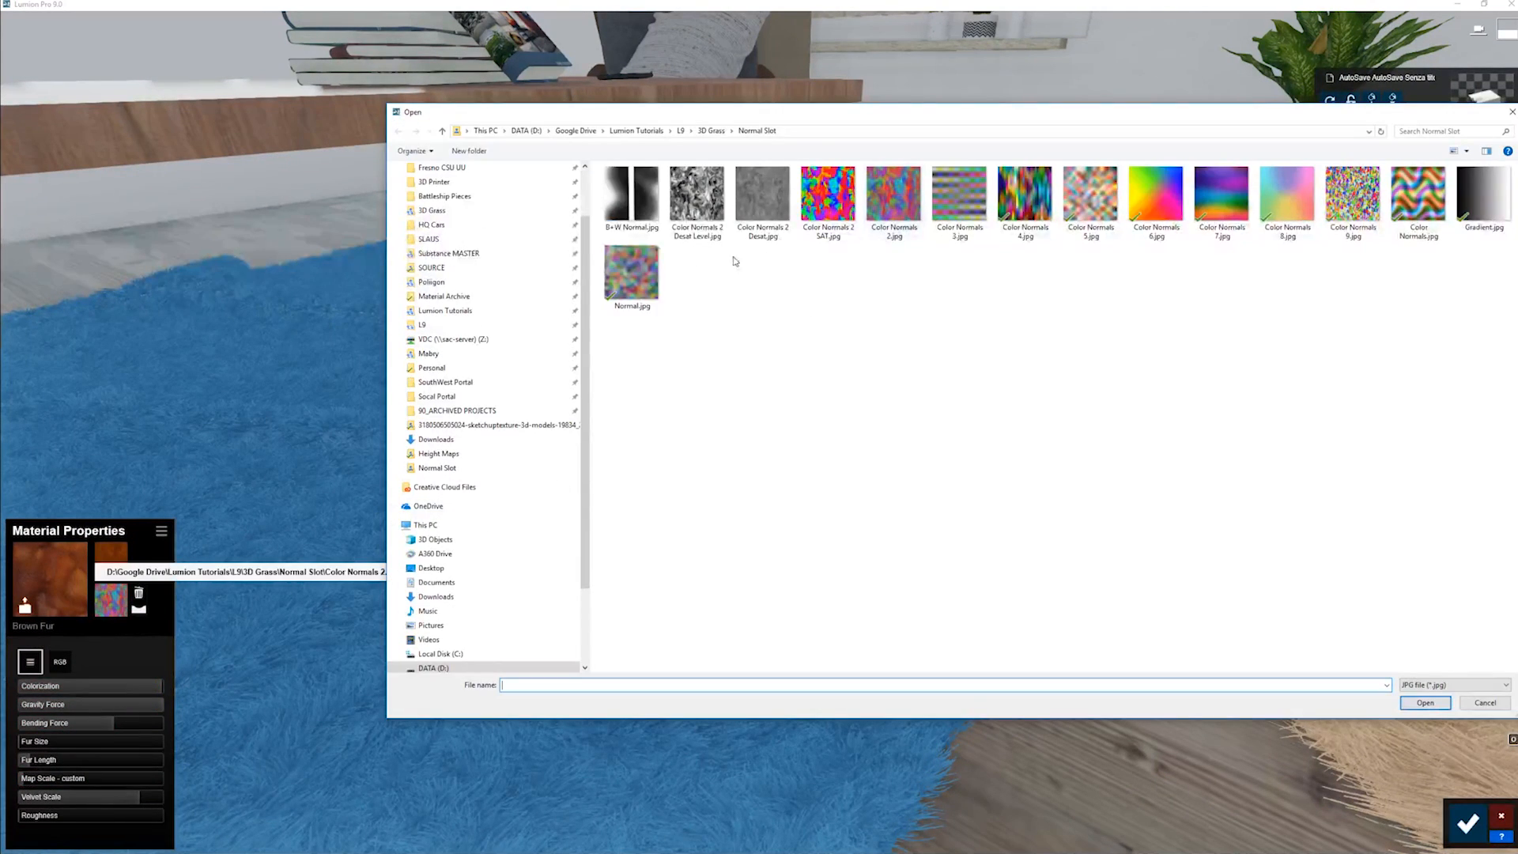
{"action": "double_click", "coordinate": [1156, 196]}
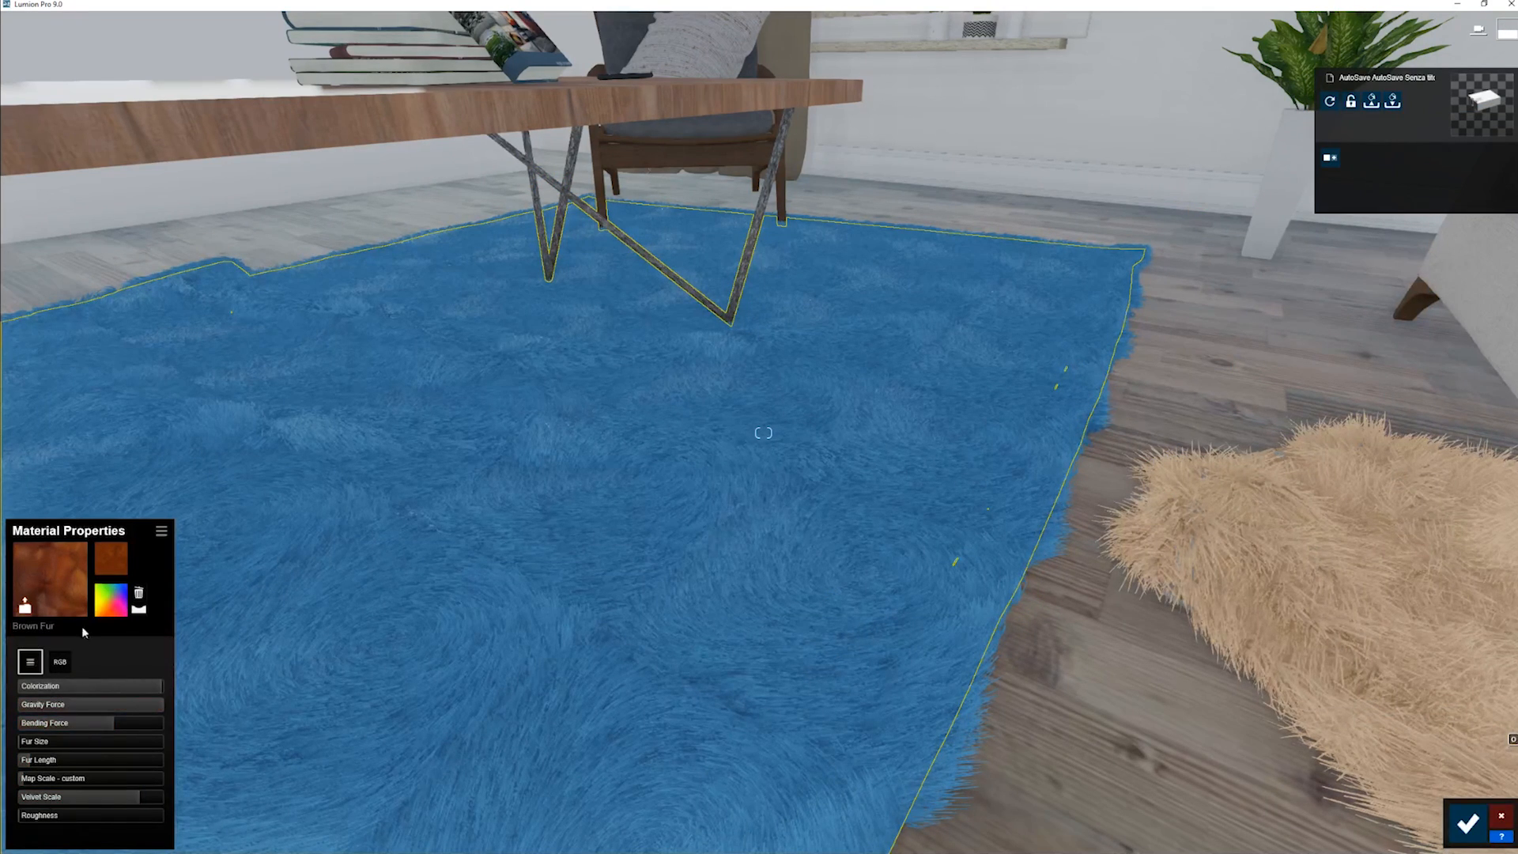
{"action": "left_click", "coordinate": [111, 558]}
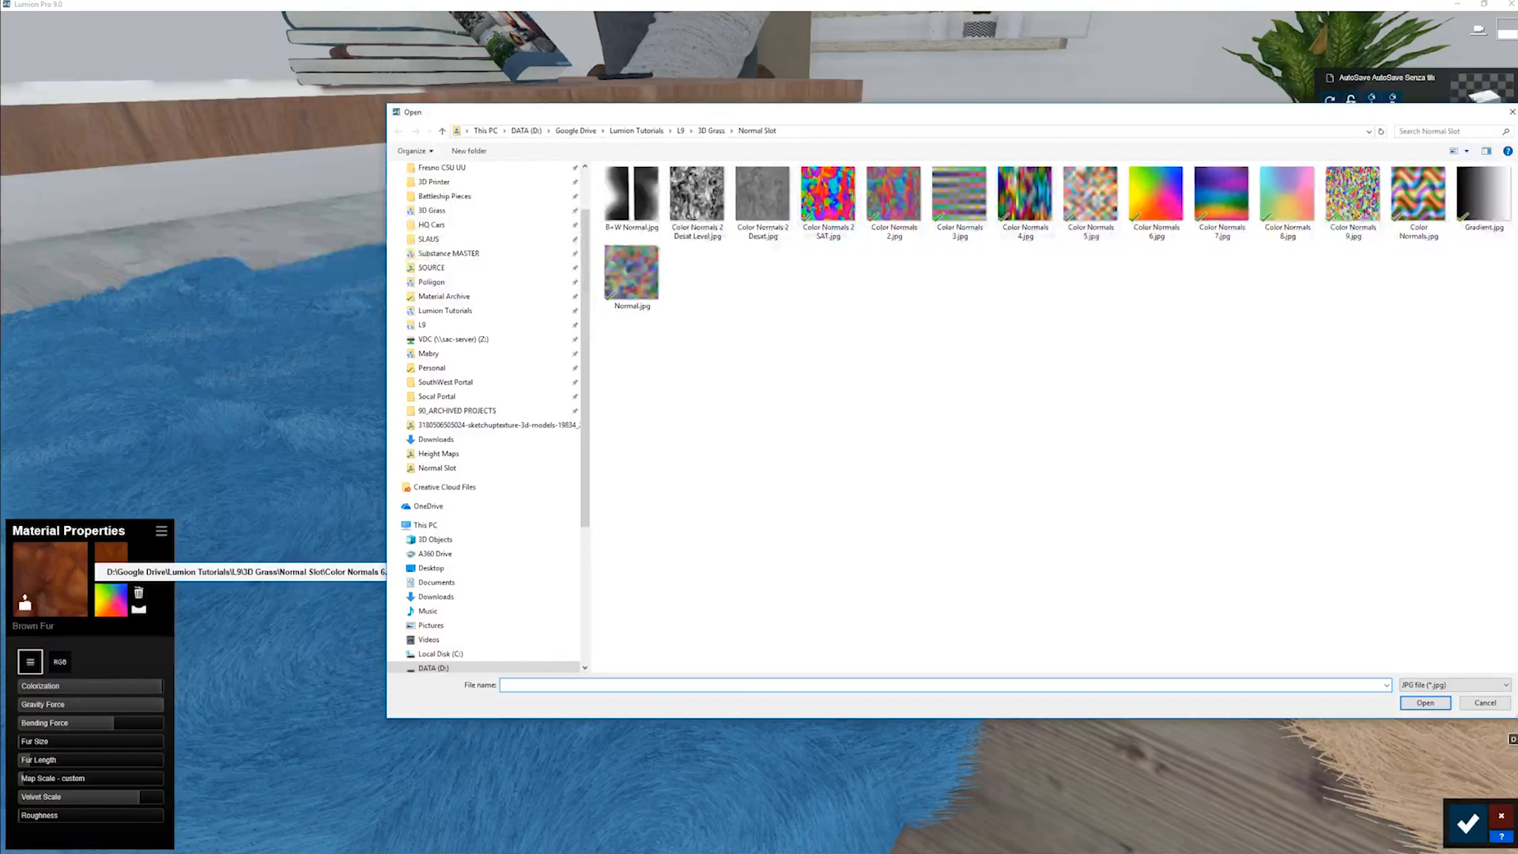
{"action": "double_click", "coordinate": [704, 193]}
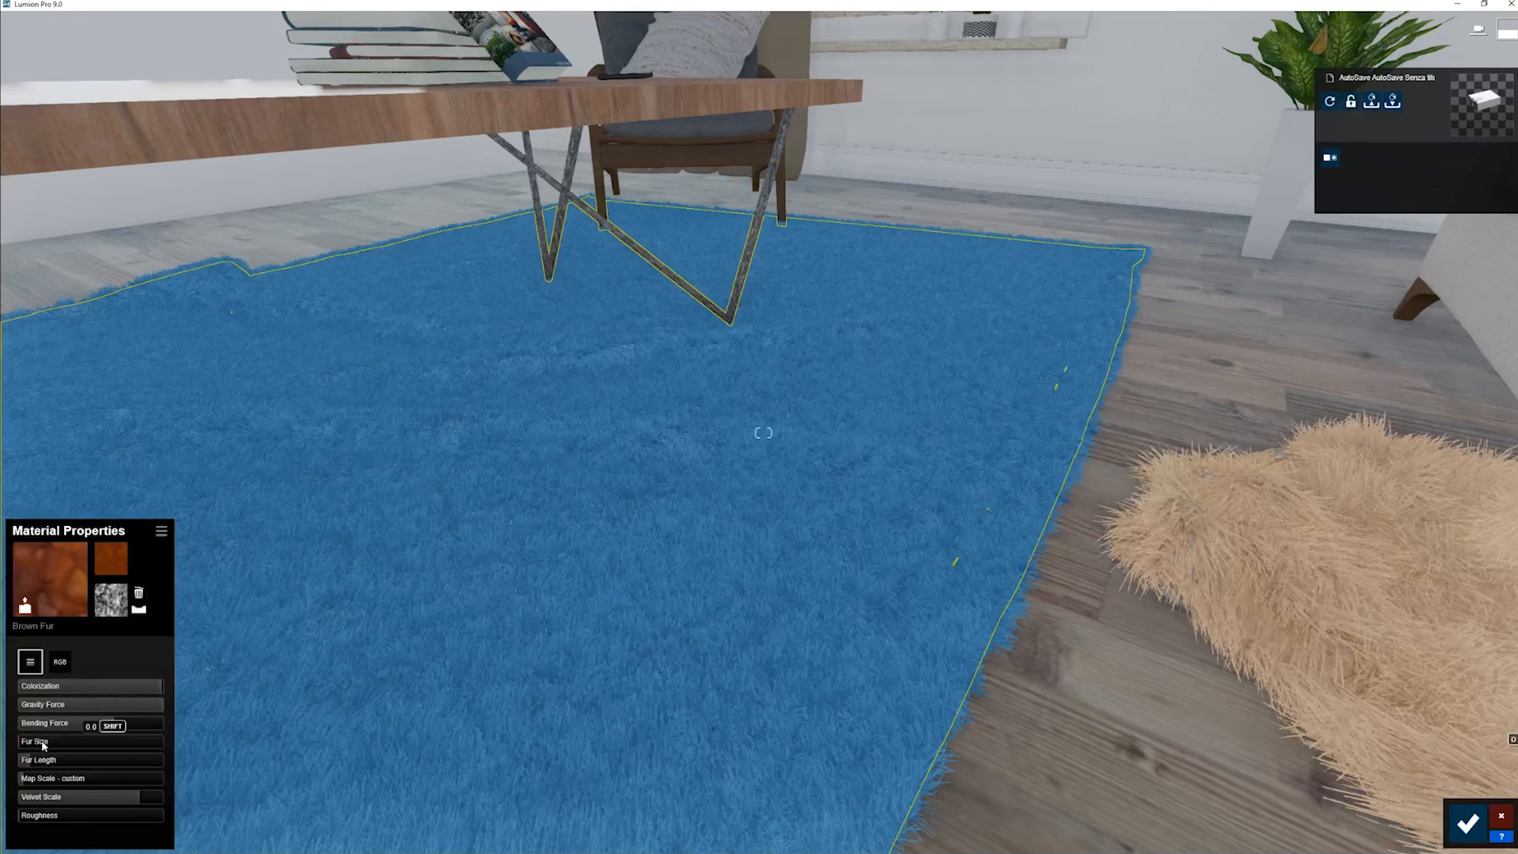
- Lower the rug fur's Bending Force to a small amount and inspect the fur around the table legs
{"action": "left_click_drag", "start_coordinate": [108, 723], "coordinate": [46, 742]}
{"action": "right_click_drag", "start_coordinate": [600, 648], "coordinate": [553, 611]}
{"action": "key", "text": "s"}
{"action": "right_click_drag", "start_coordinate": [759, 624], "coordinate": [725, 605]}
{"action": "key", "text": "w"}
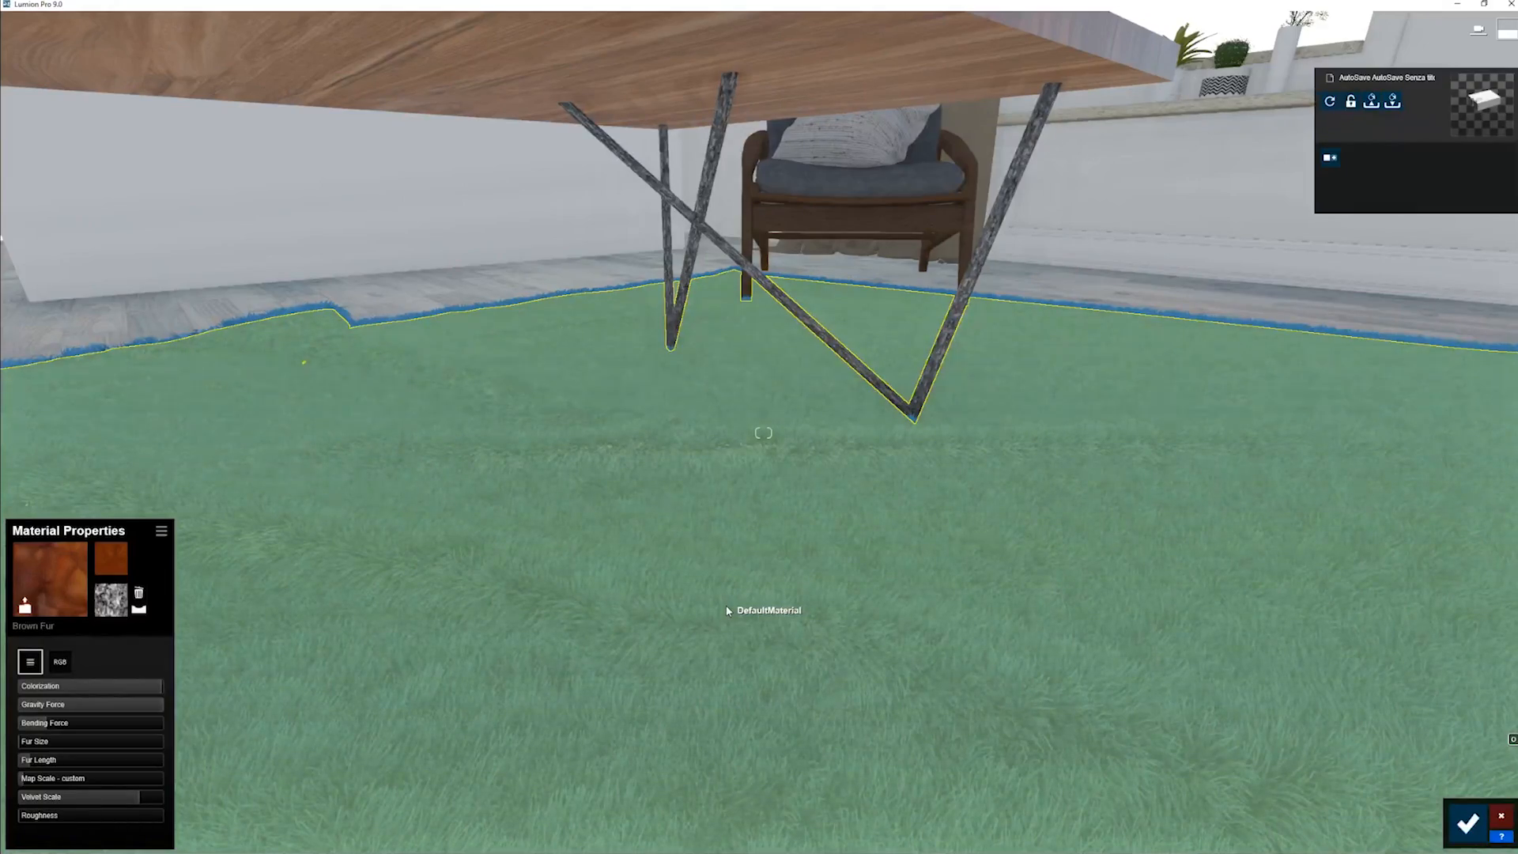
- Examine the blue rug's fur under the coffee table and along the edge facing the sofa
{"action": "key", "text": "s"}
{"action": "right_click_drag", "start_coordinate": [728, 611], "coordinate": [767, 607]}
{"action": "key", "text": "s"}
{"action": "key", "text": "s"}
{"action": "key", "text": "d"}
{"action": "key", "text": "w"}
{"action": "right_click_drag", "start_coordinate": [747, 528], "coordinate": [711, 562]}
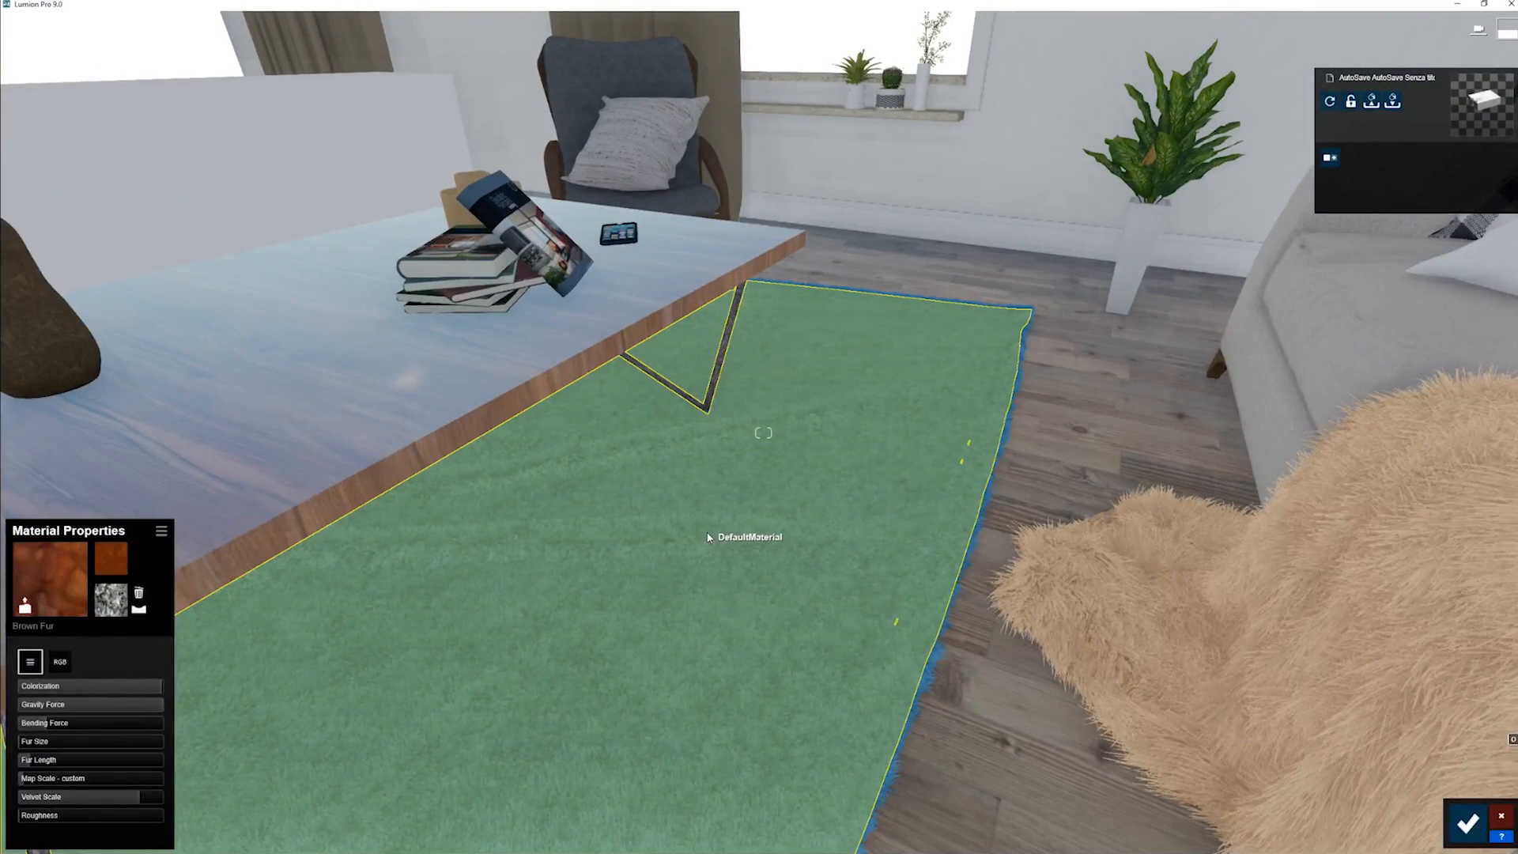
{"action": "key", "text": "e"}
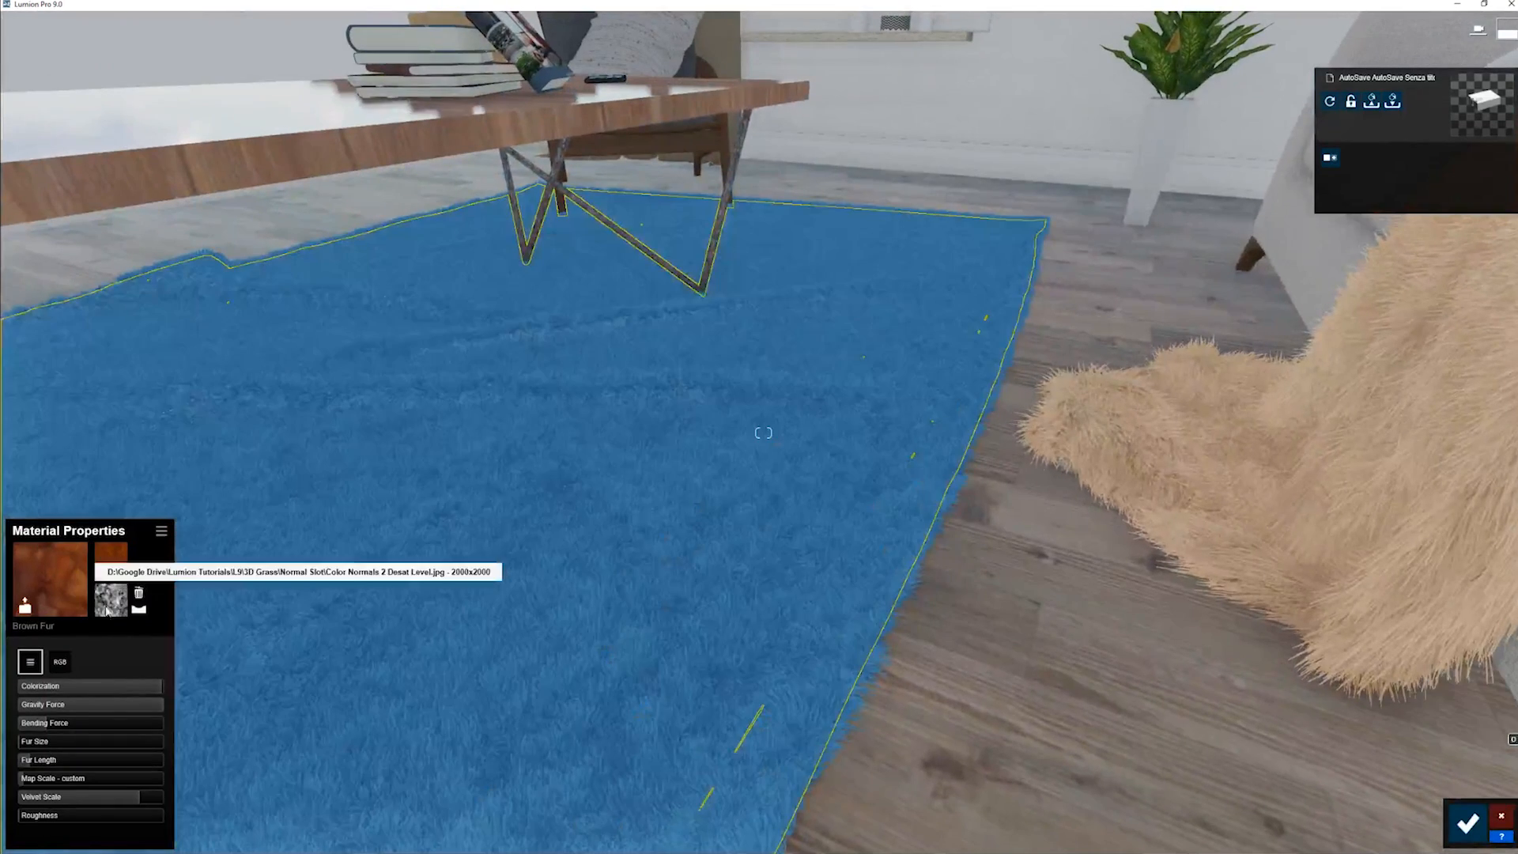
- Remove the rug's custom normal map, generate a normal map from the colour texture, and raise Bending Force to about 0.9
{"action": "left_click", "coordinate": [110, 601]}
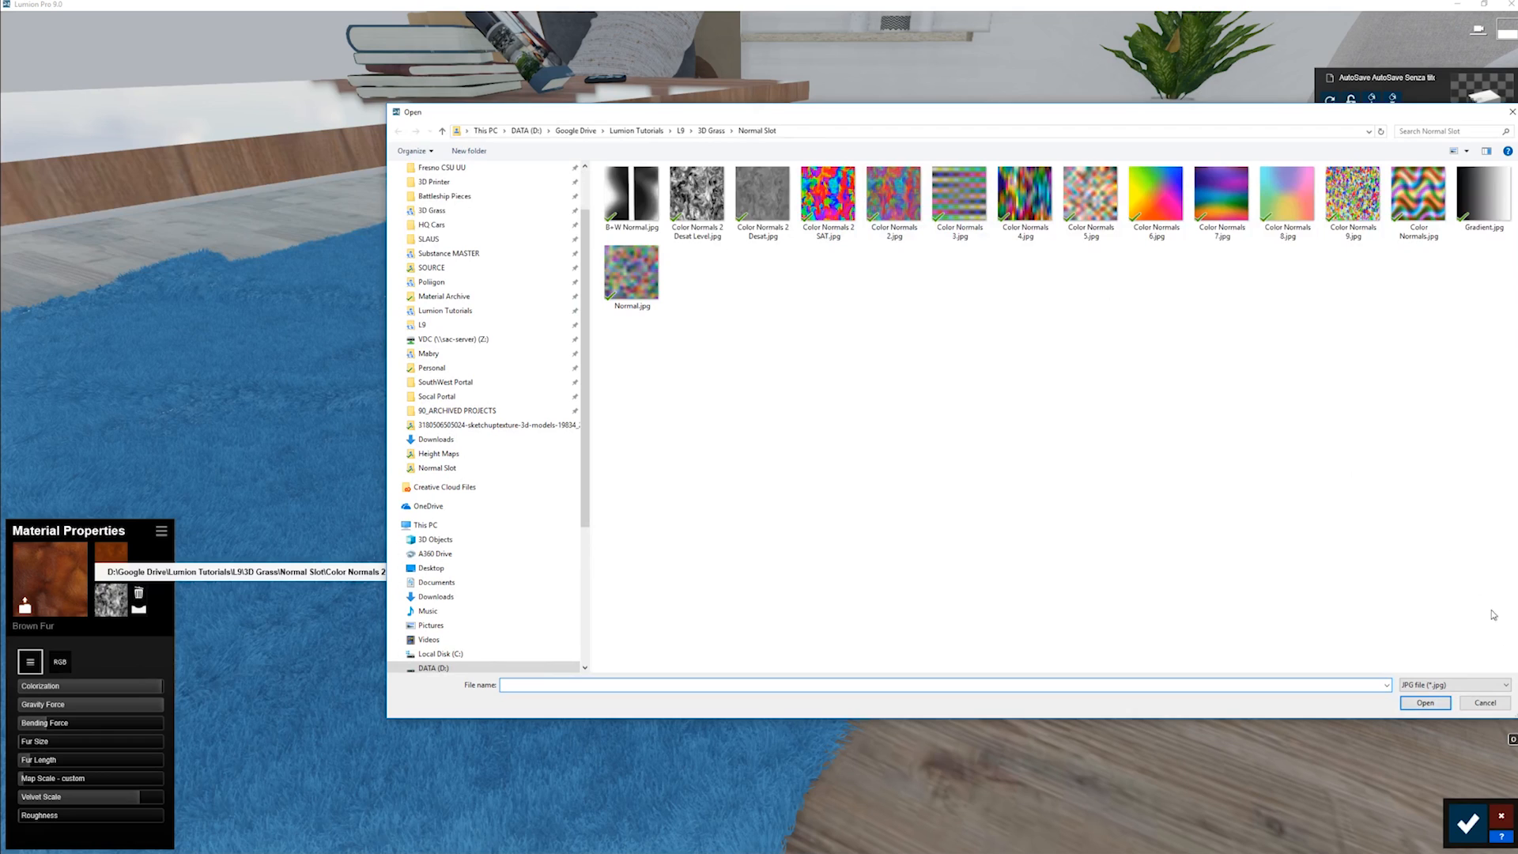
{"action": "left_click", "coordinate": [1485, 703]}
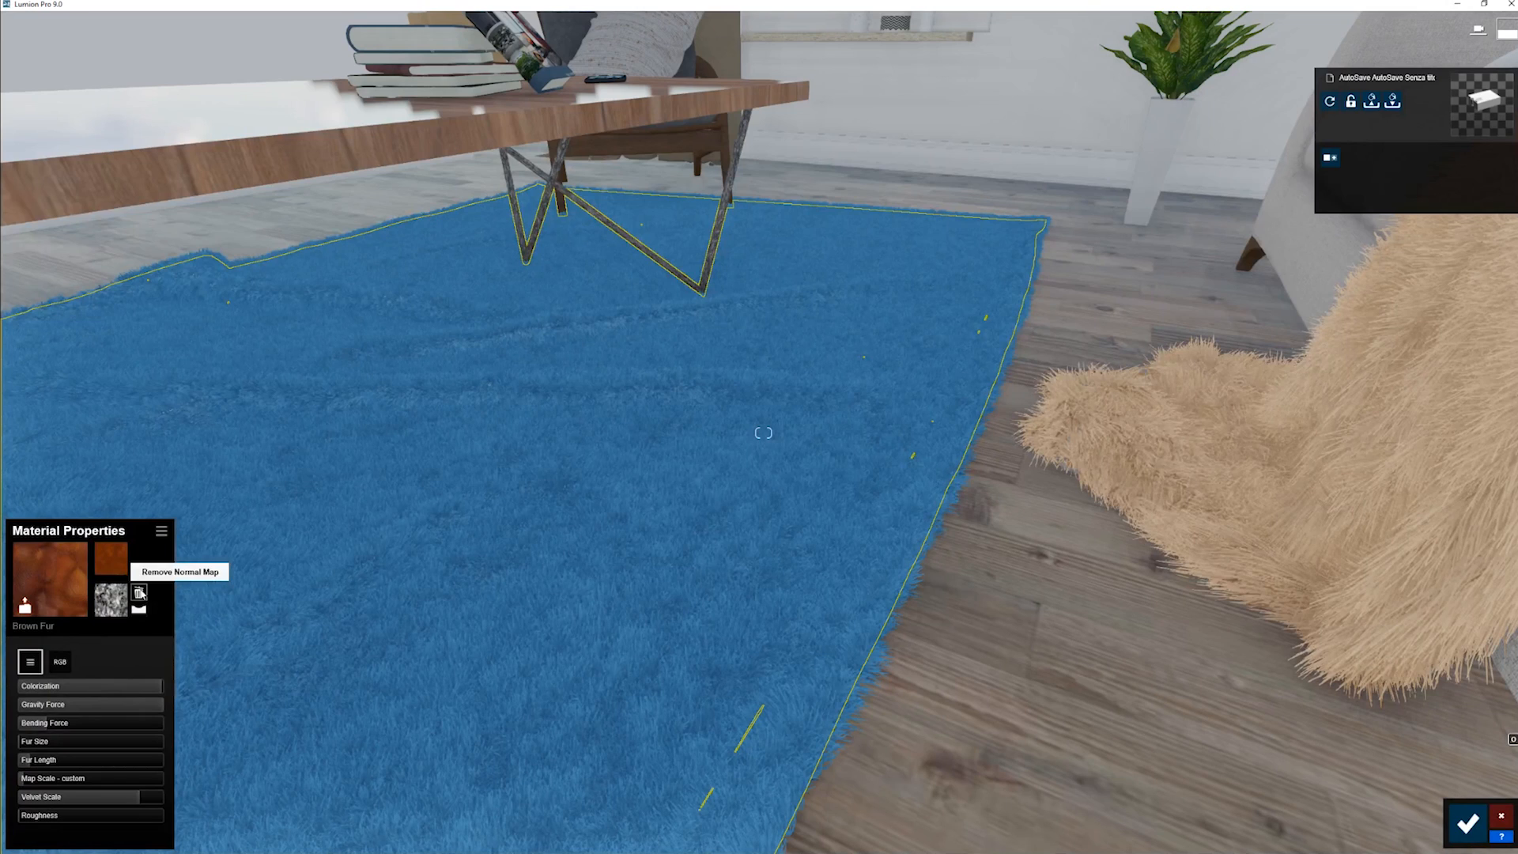
{"action": "left_click", "coordinate": [140, 593]}
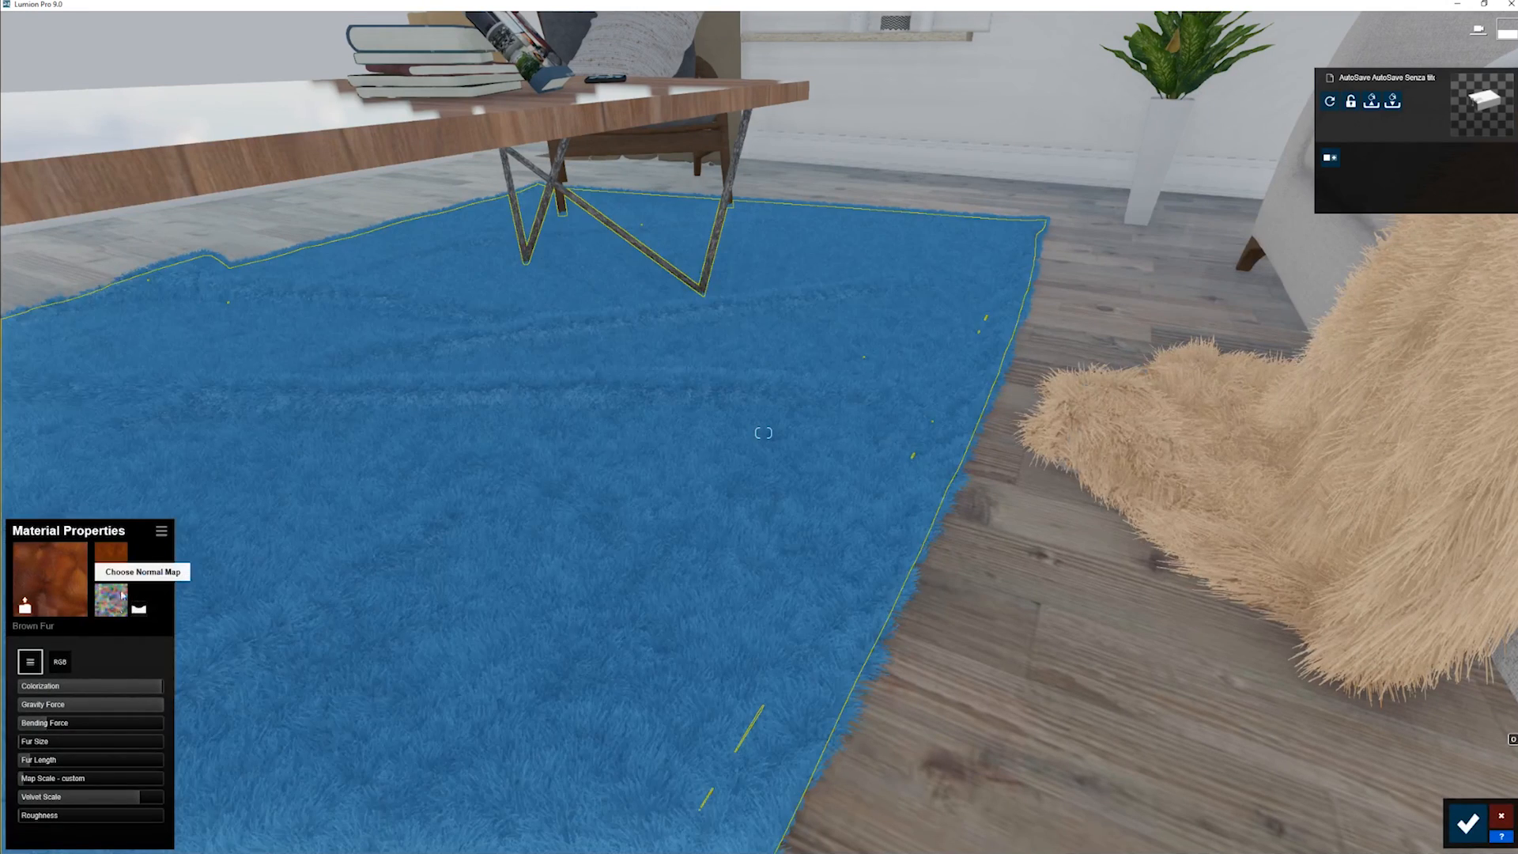
{"action": "left_click", "coordinate": [142, 613]}
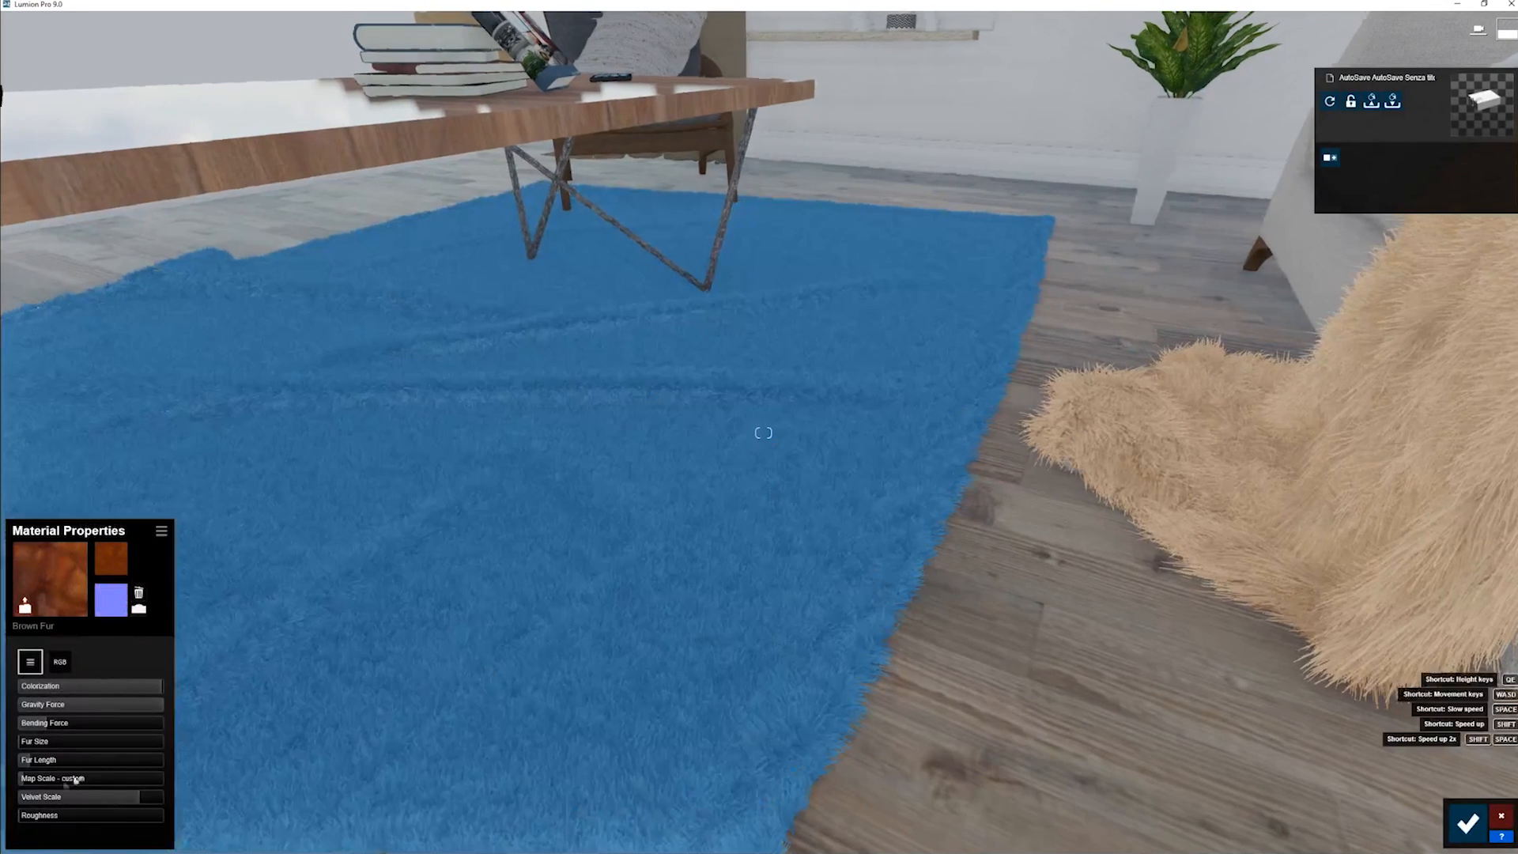
{"action": "left_click_drag", "start_coordinate": [59, 722], "coordinate": [191, 719]}
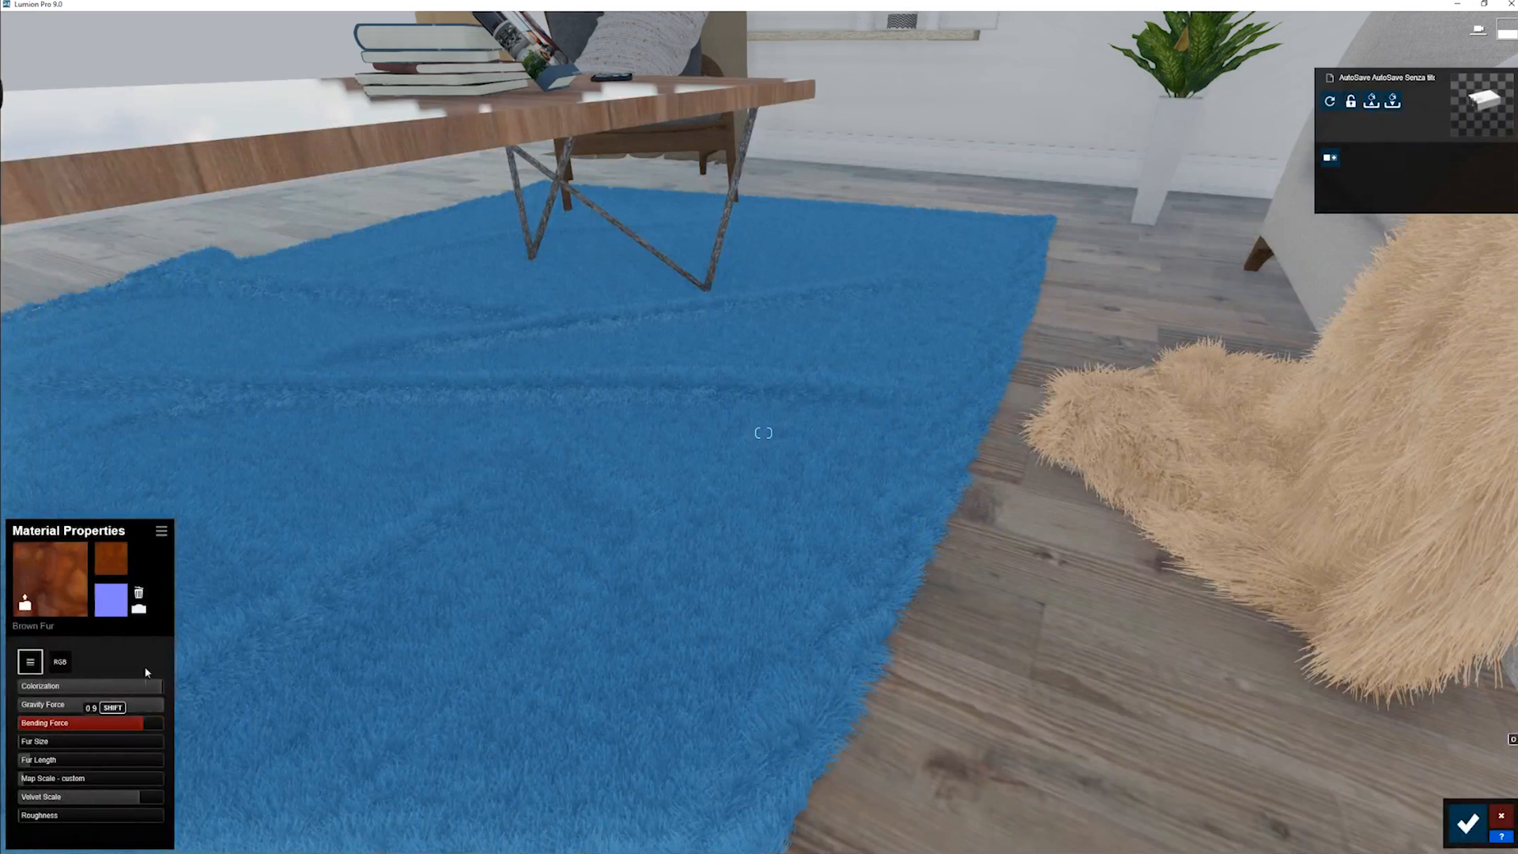
- Try Color Normals 4.jpg as the rug's normal map with Bending Force just under half and Map Scale at 0.1
{"action": "left_click", "coordinate": [111, 597]}
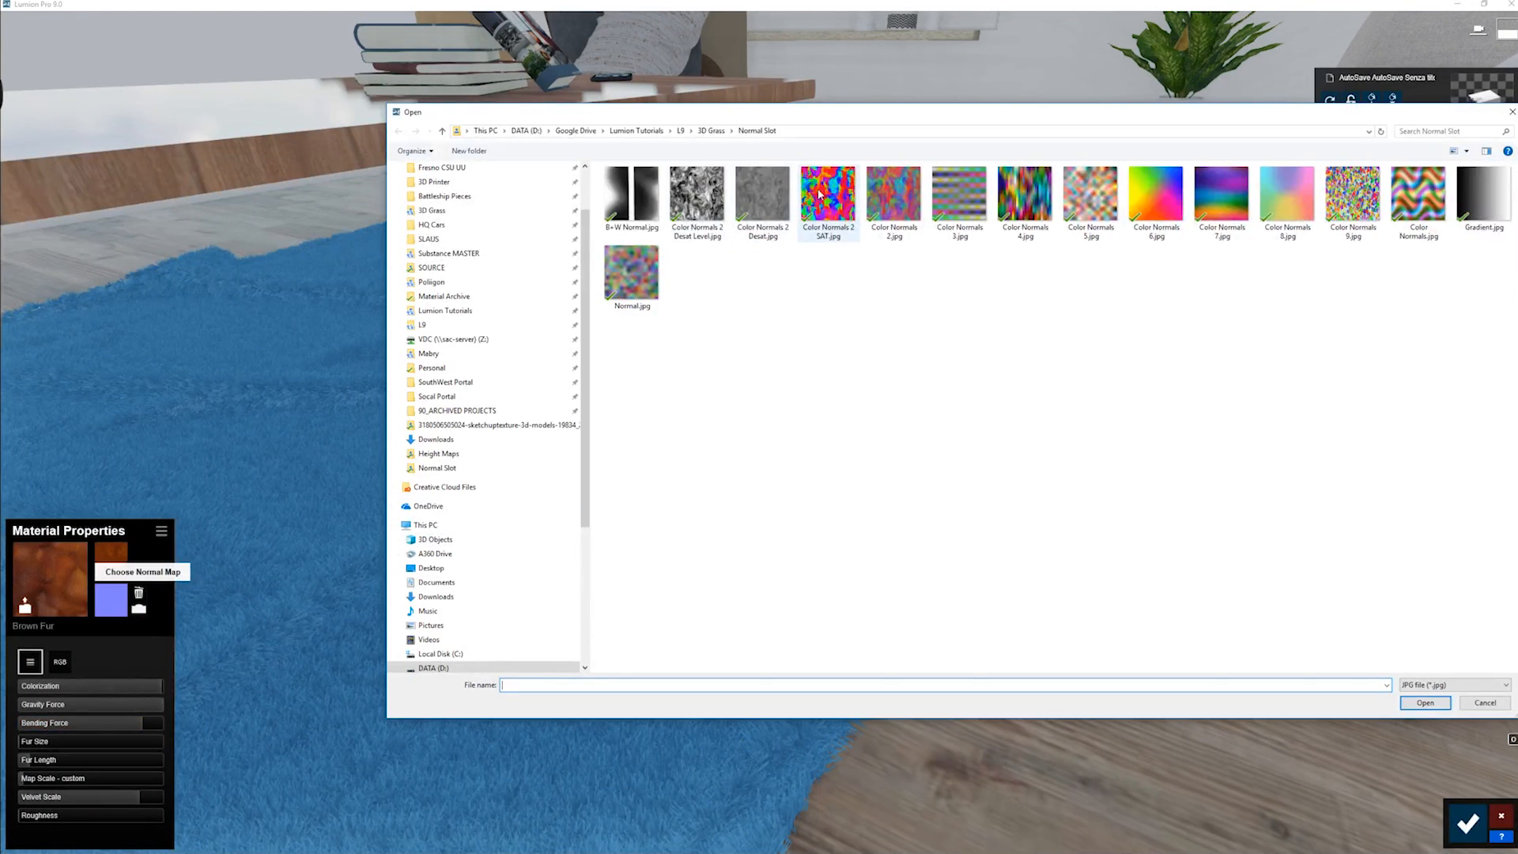
{"action": "double_click", "coordinate": [1008, 192]}
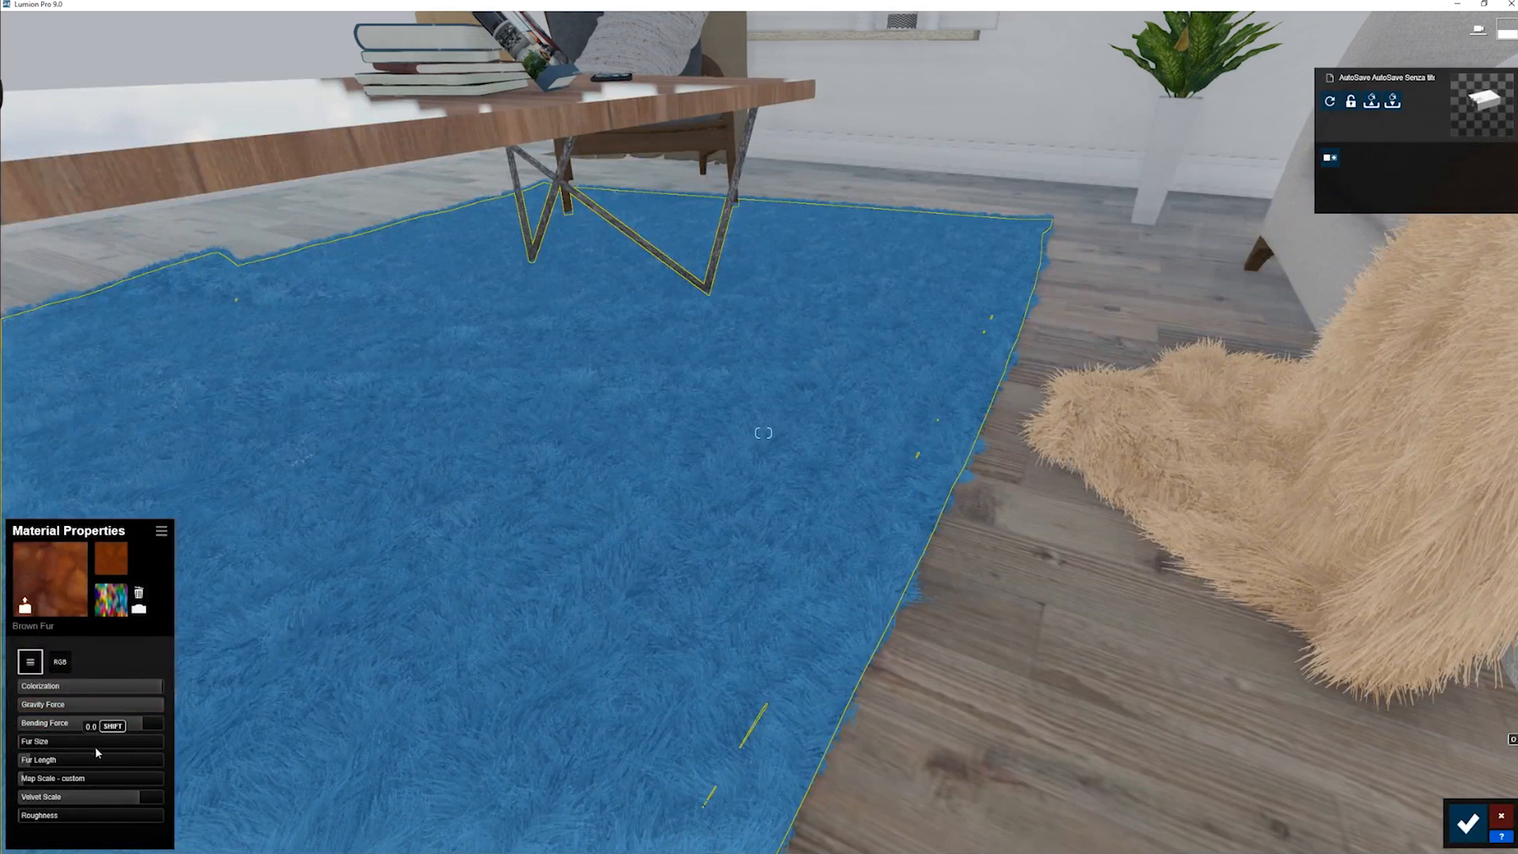
{"action": "left_click", "coordinate": [99, 722]}
{"action": "left_click_drag", "start_coordinate": [62, 733], "coordinate": [77, 781]}
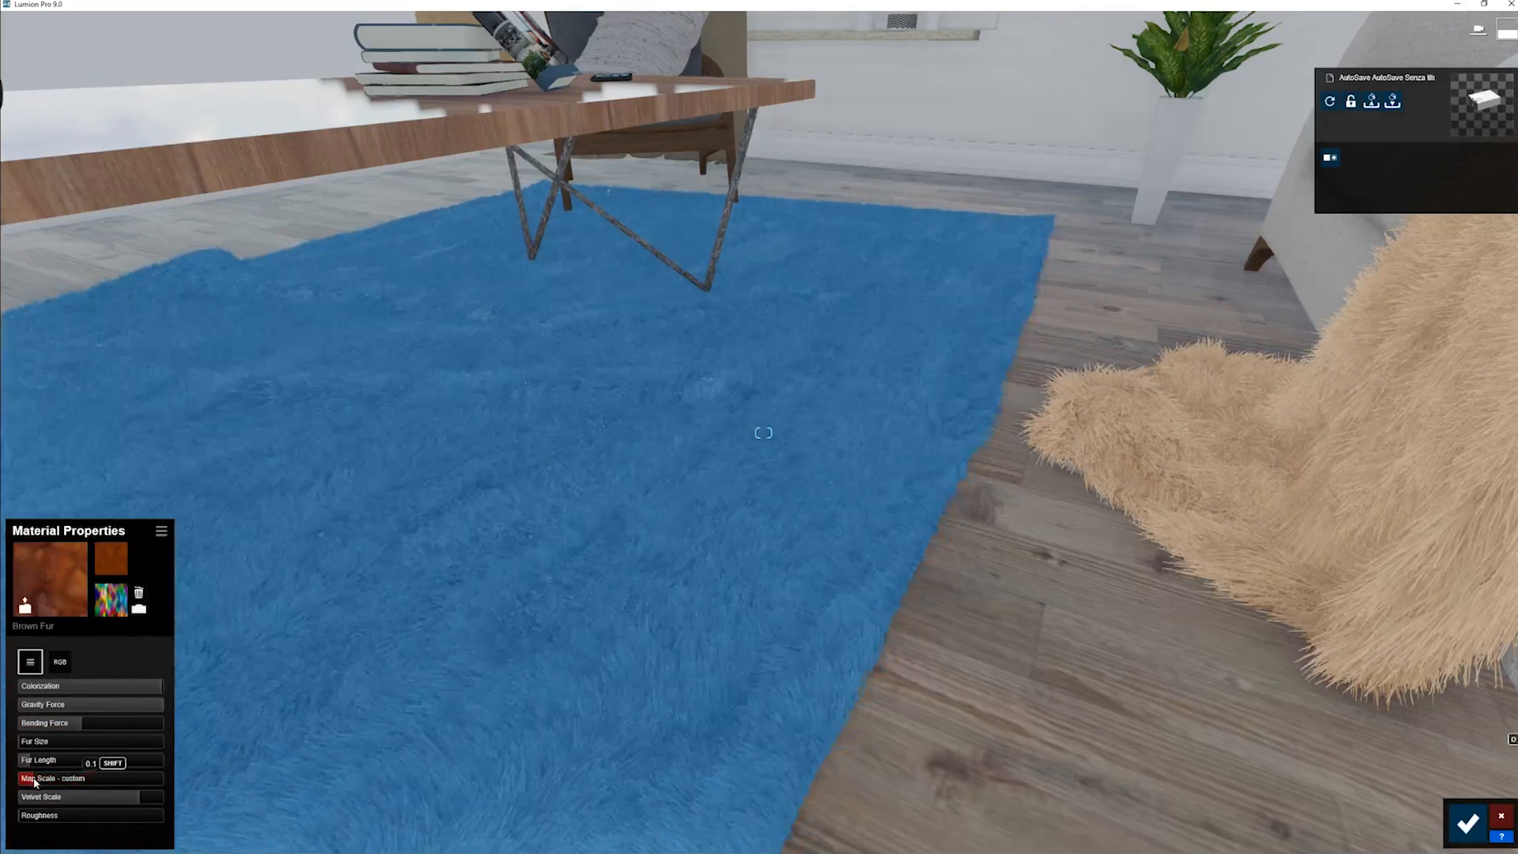
- Load Color Normals 8.jpg as the rug's normal map, with Bending Force at about 0.6 and Map Scale at the minimum
{"action": "left_click", "coordinate": [121, 611]}
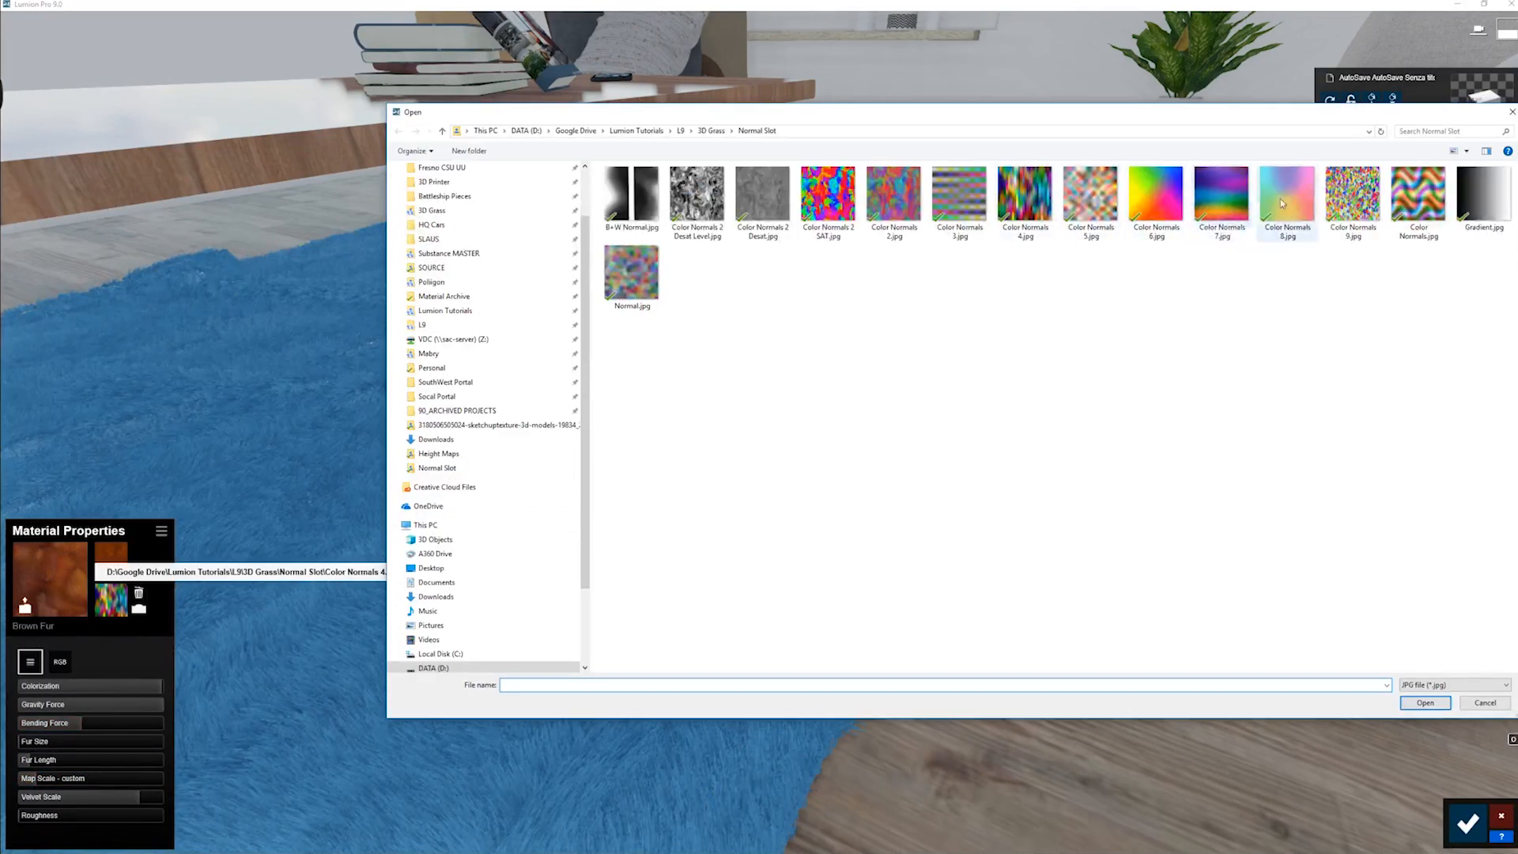
{"action": "double_click", "coordinate": [1289, 209]}
{"action": "right_click_drag", "start_coordinate": [535, 486], "coordinate": [515, 503]}
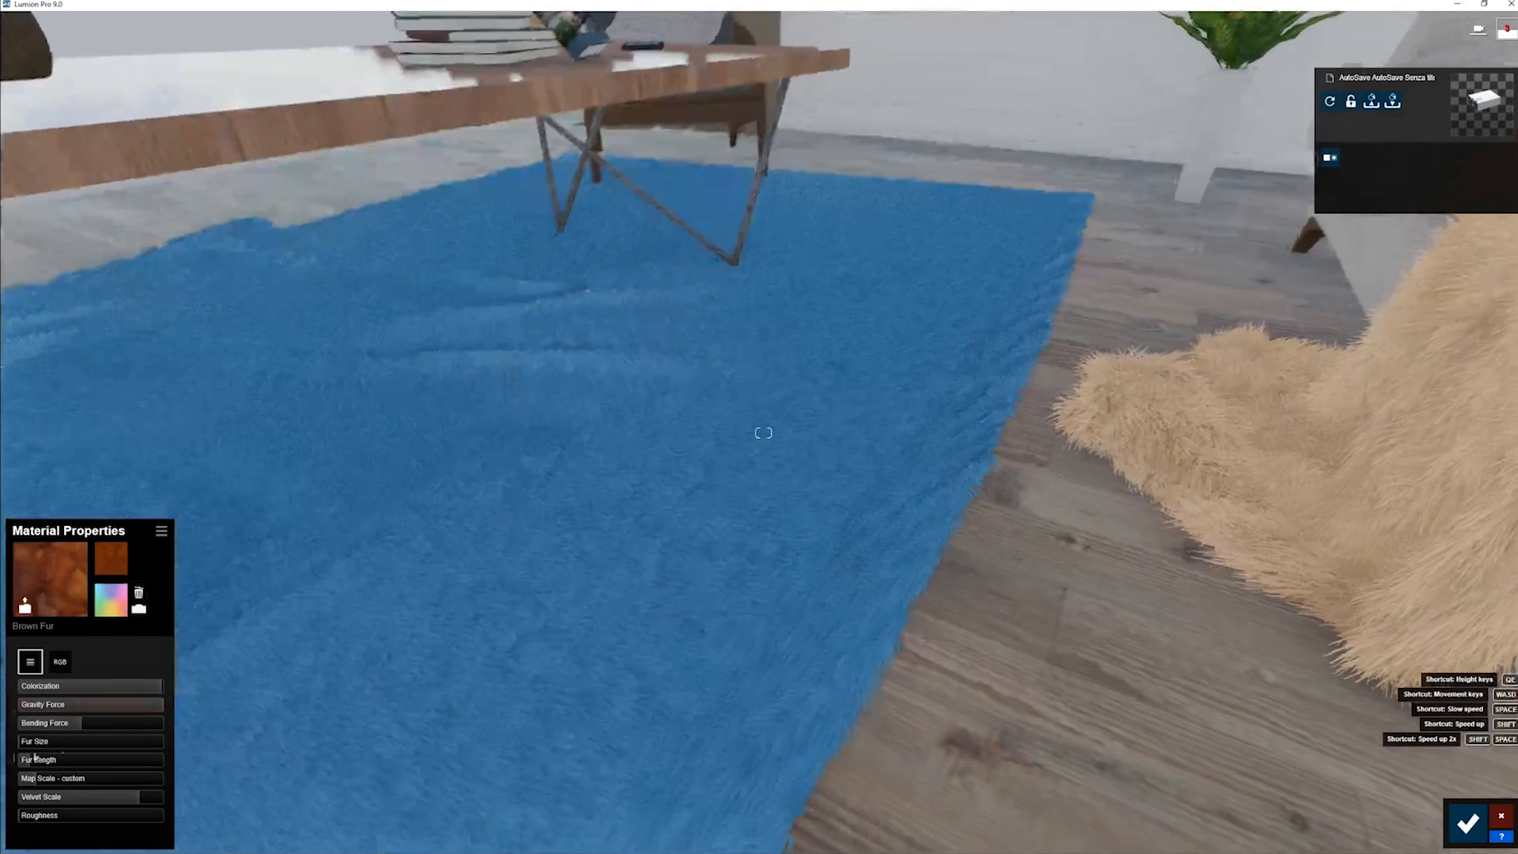
{"action": "left_click_drag", "start_coordinate": [78, 722], "coordinate": [112, 730]}
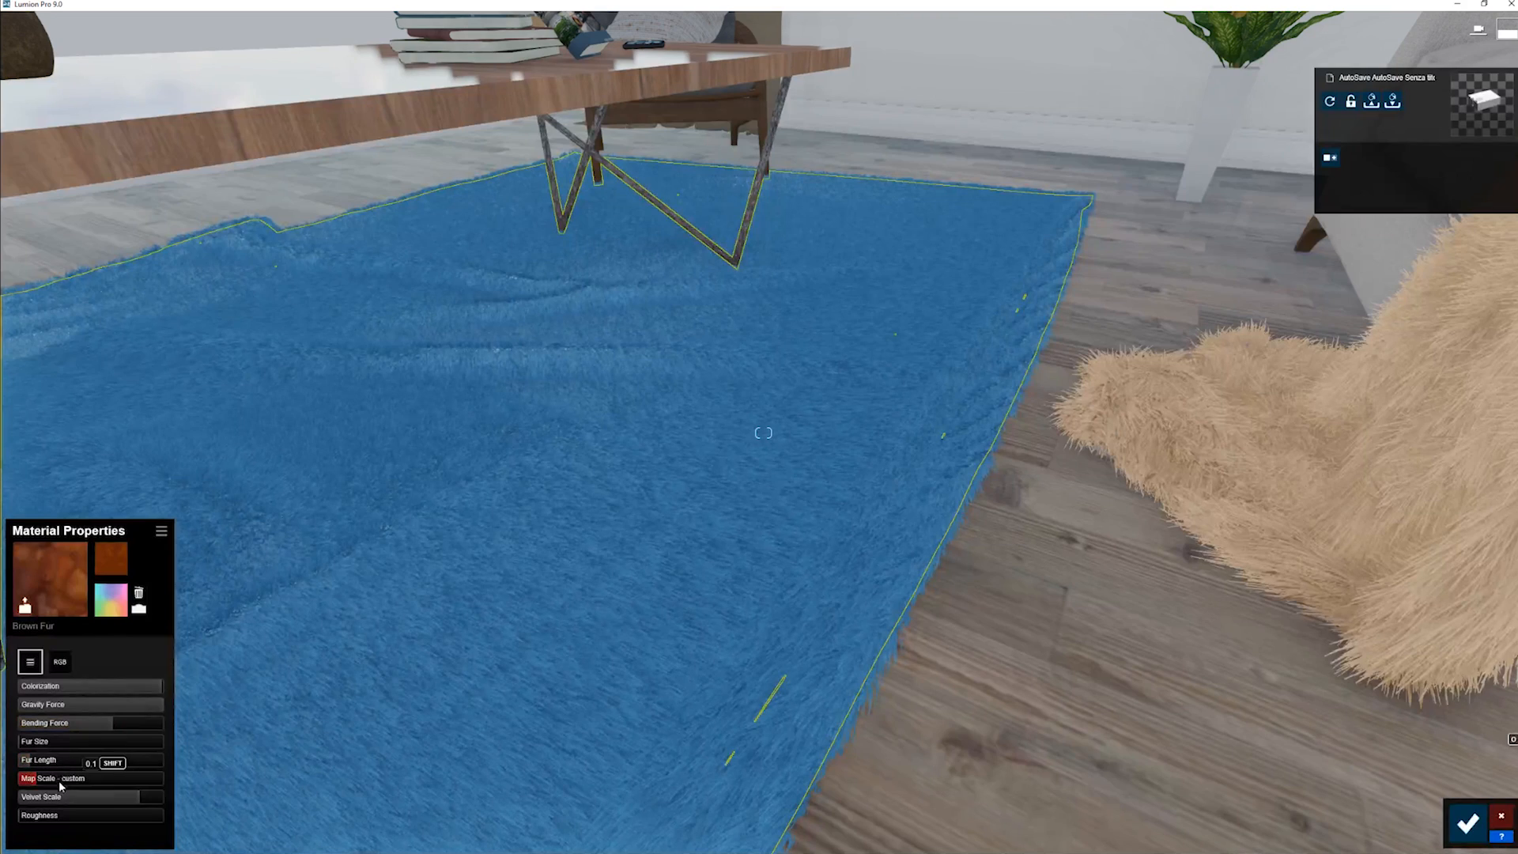
{"action": "mouse_move", "coordinate": [113, 728]}
{"action": "left_mouse_down"}
{"action": "mouse_move", "coordinate": [175, 725]}
{"action": "mouse_move", "coordinate": [106, 731]}
{"action": "left_mouse_up"}
{"action": "left_click_drag", "start_coordinate": [52, 782], "coordinate": [23, 799]}
- Examine the rug's fur clumping and direction up close and from beside the table
{"action": "key", "text": "w"}
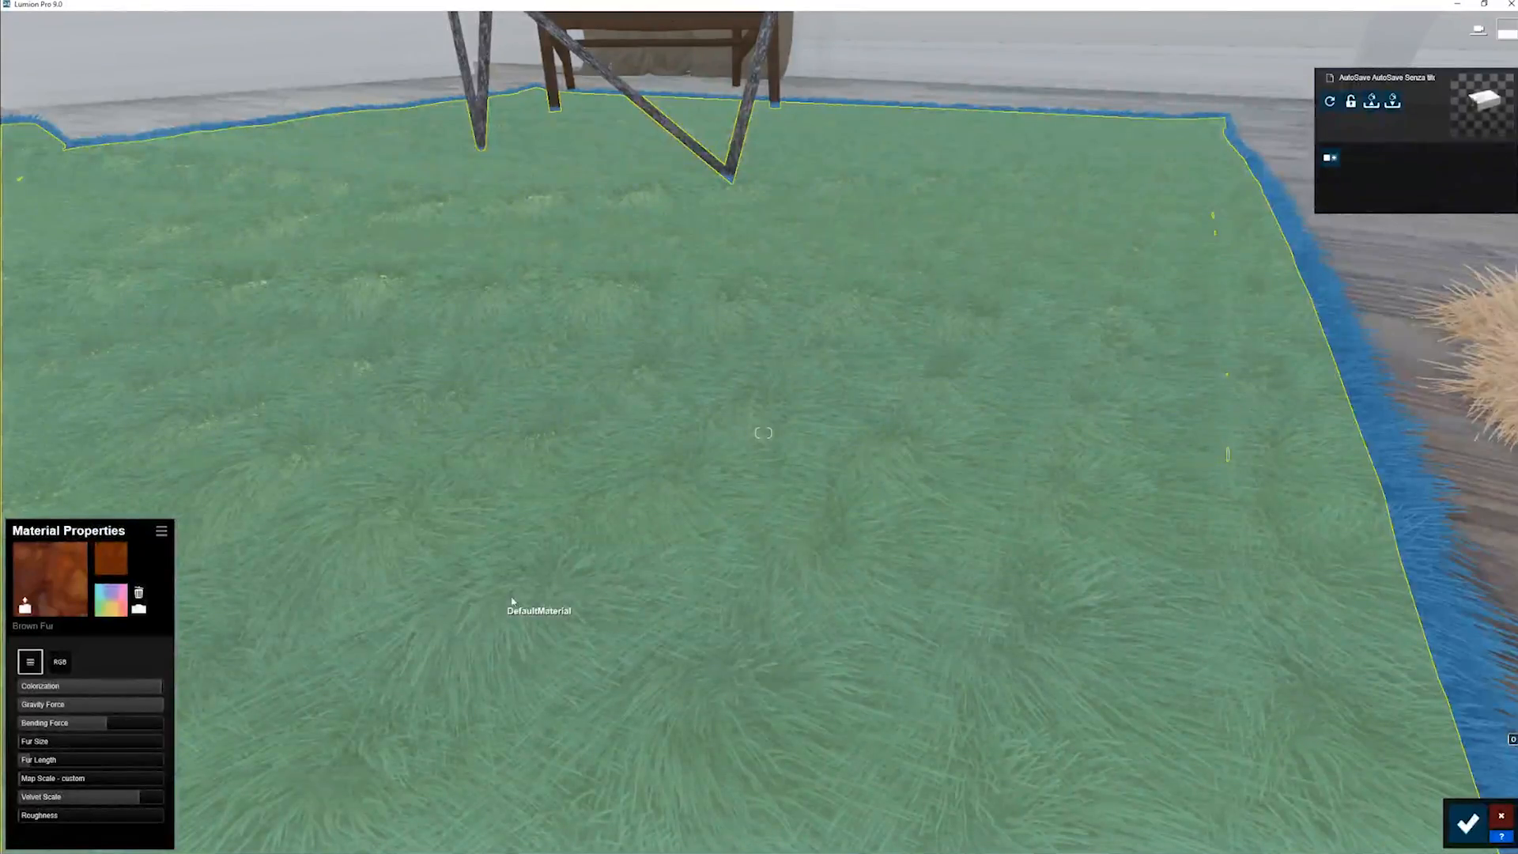
{"action": "key", "text": "s"}
{"action": "right_click_drag", "start_coordinate": [512, 601], "coordinate": [506, 566]}
{"action": "key", "text": "w"}
{"action": "key", "text": "d"}
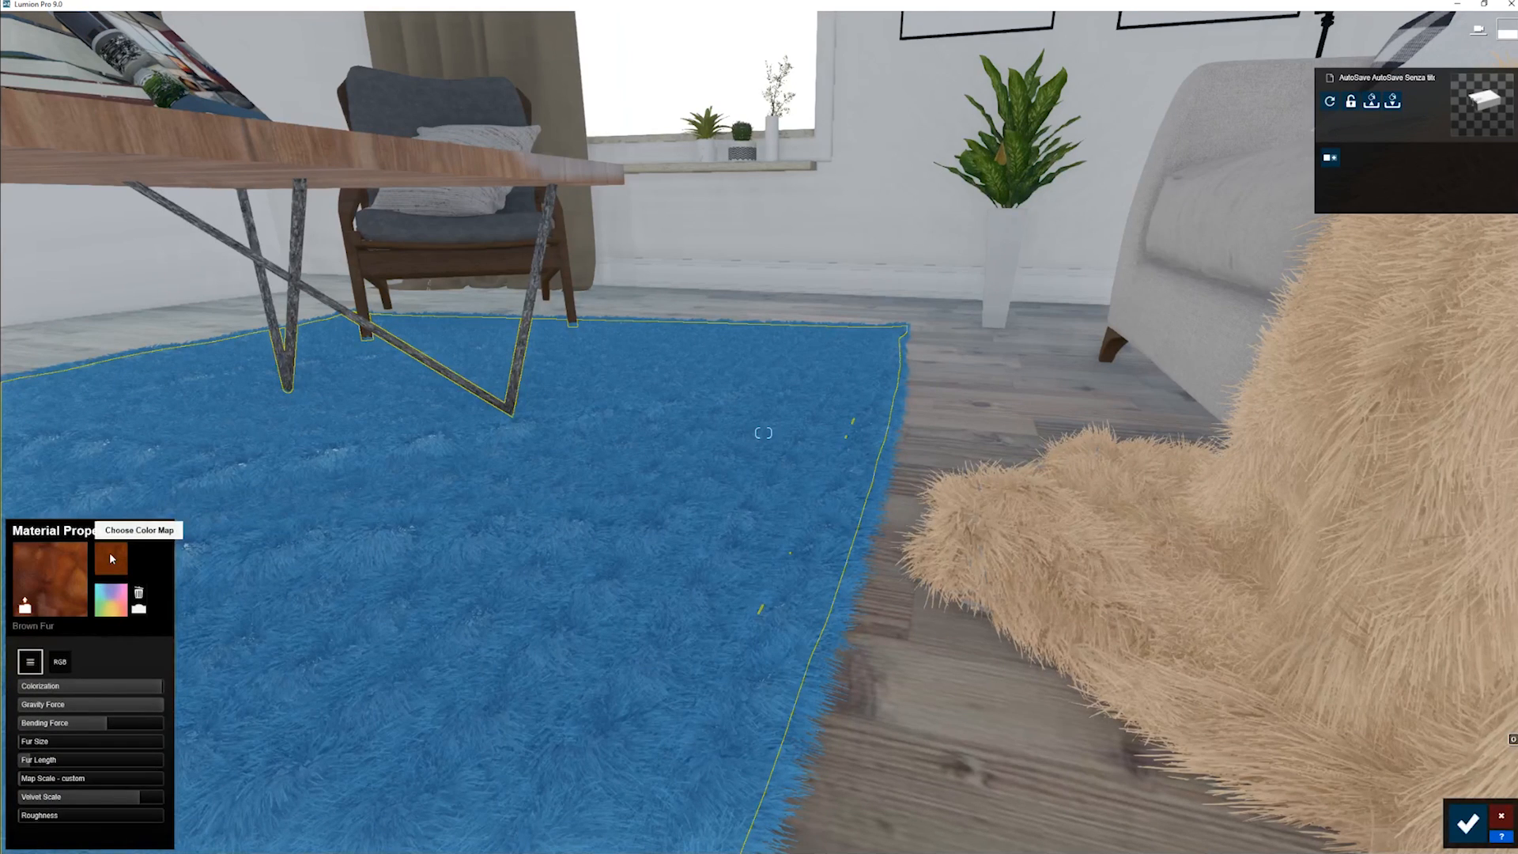
{"action": "right_click_drag", "start_coordinate": [273, 532], "coordinate": [182, 572]}
{"action": "key", "text": "a"}
{"action": "key", "text": "d"}
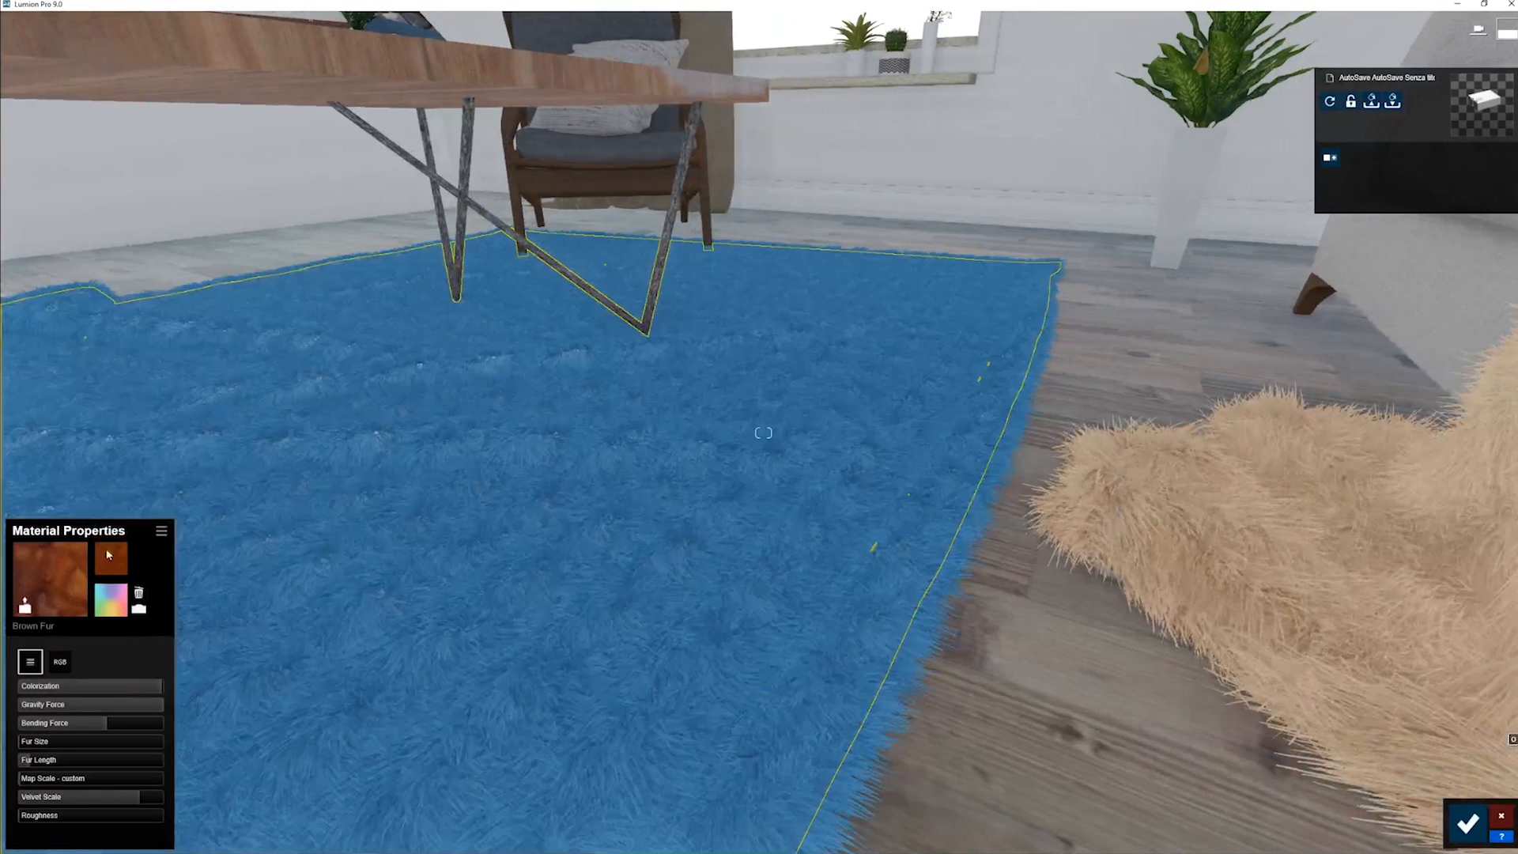
- Load TEST TEST.tga from the 3D Grass > Height Maps folder as the rug's color map, listing all image file types
{"action": "left_click", "coordinate": [107, 558]}
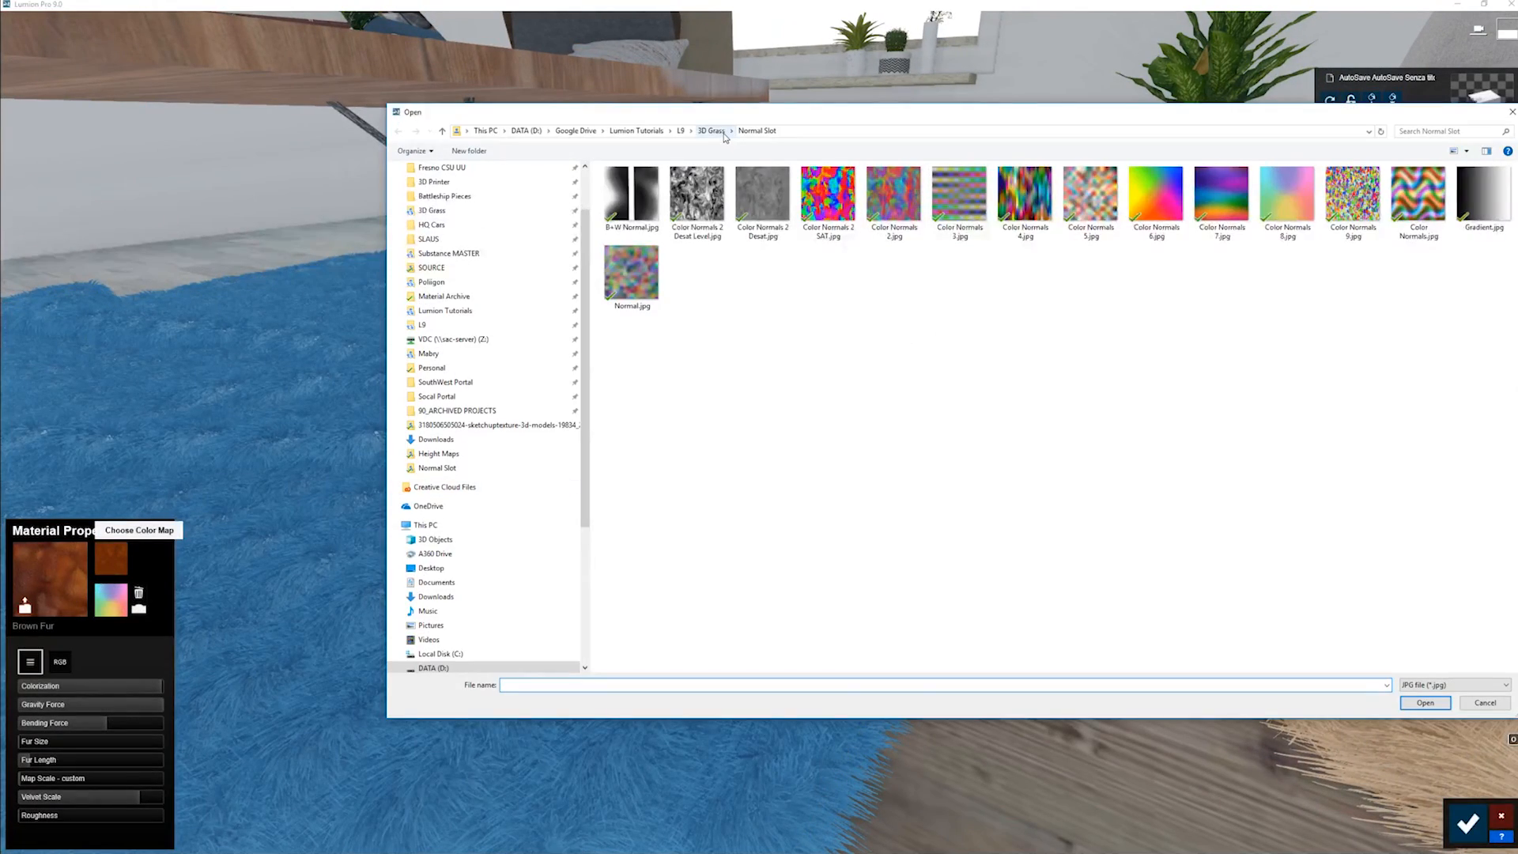
{"action": "left_click", "coordinate": [714, 131]}
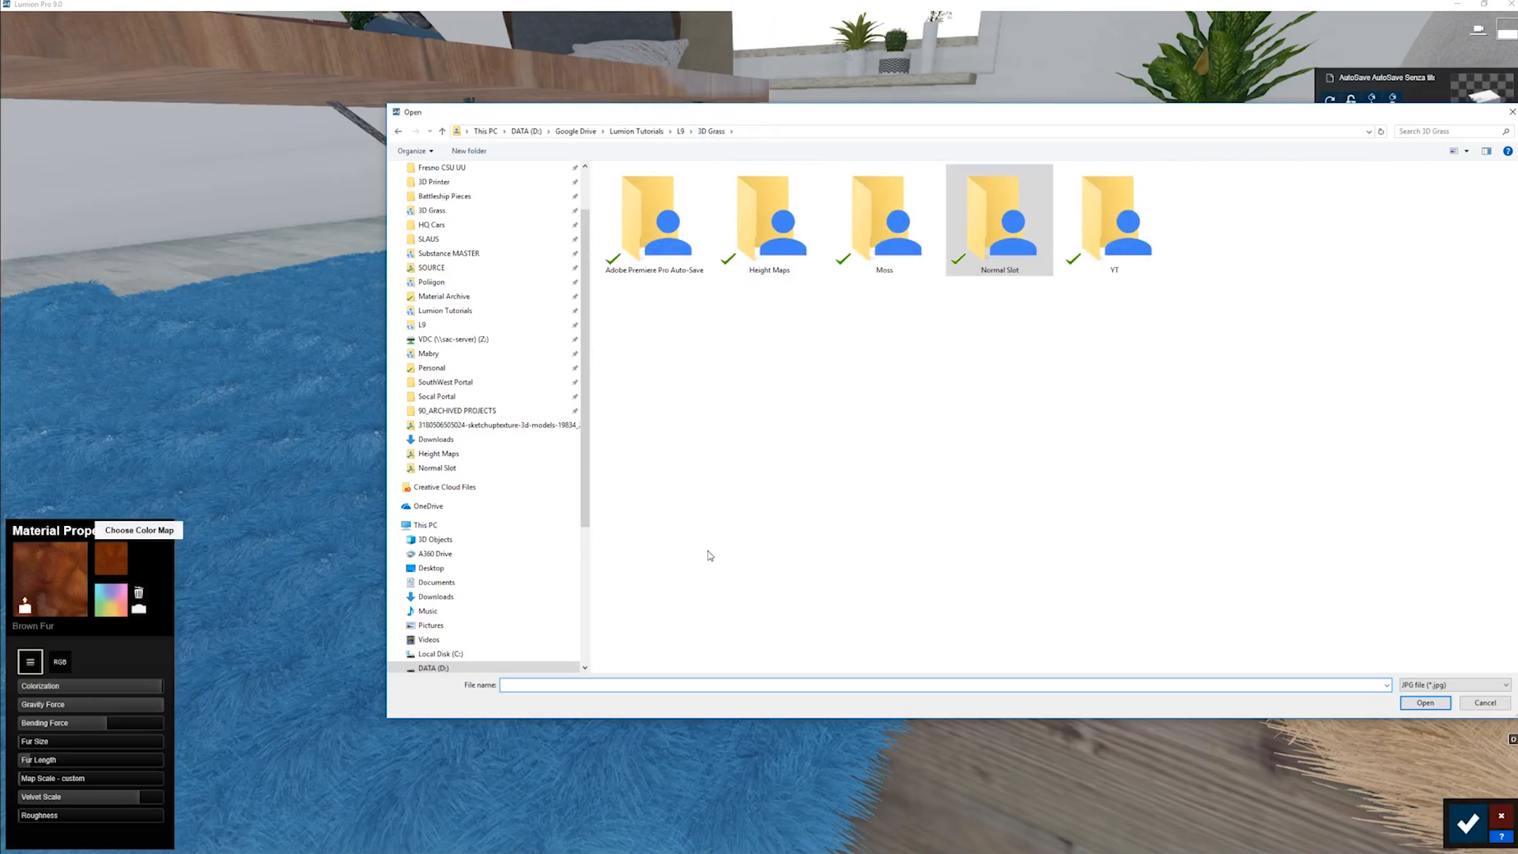
{"action": "double_click", "coordinate": [767, 223]}
{"action": "left_click", "coordinate": [1426, 685]}
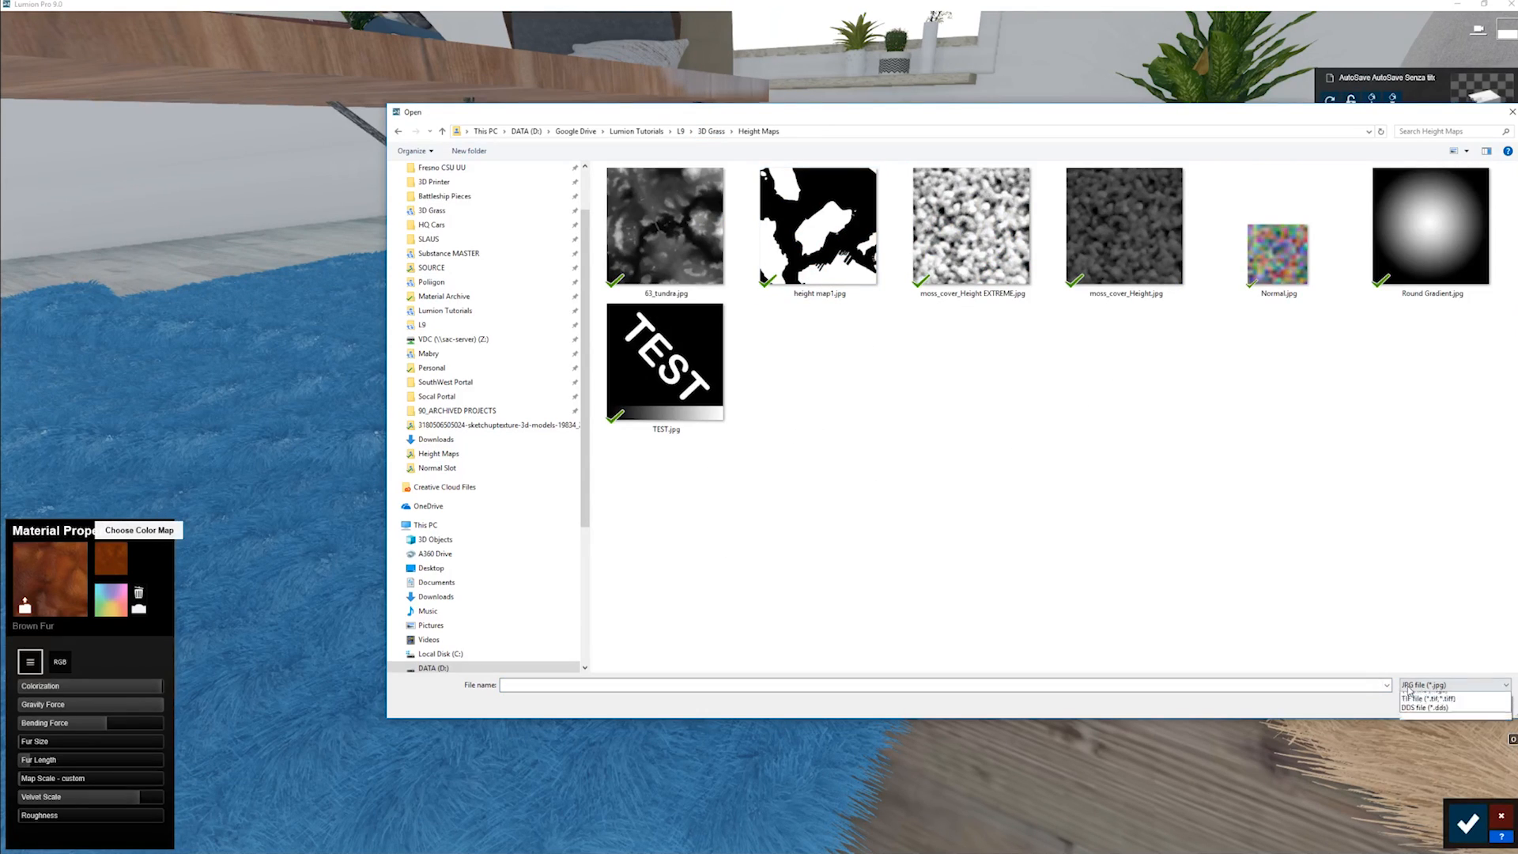
{"action": "left_click", "coordinate": [1441, 697]}
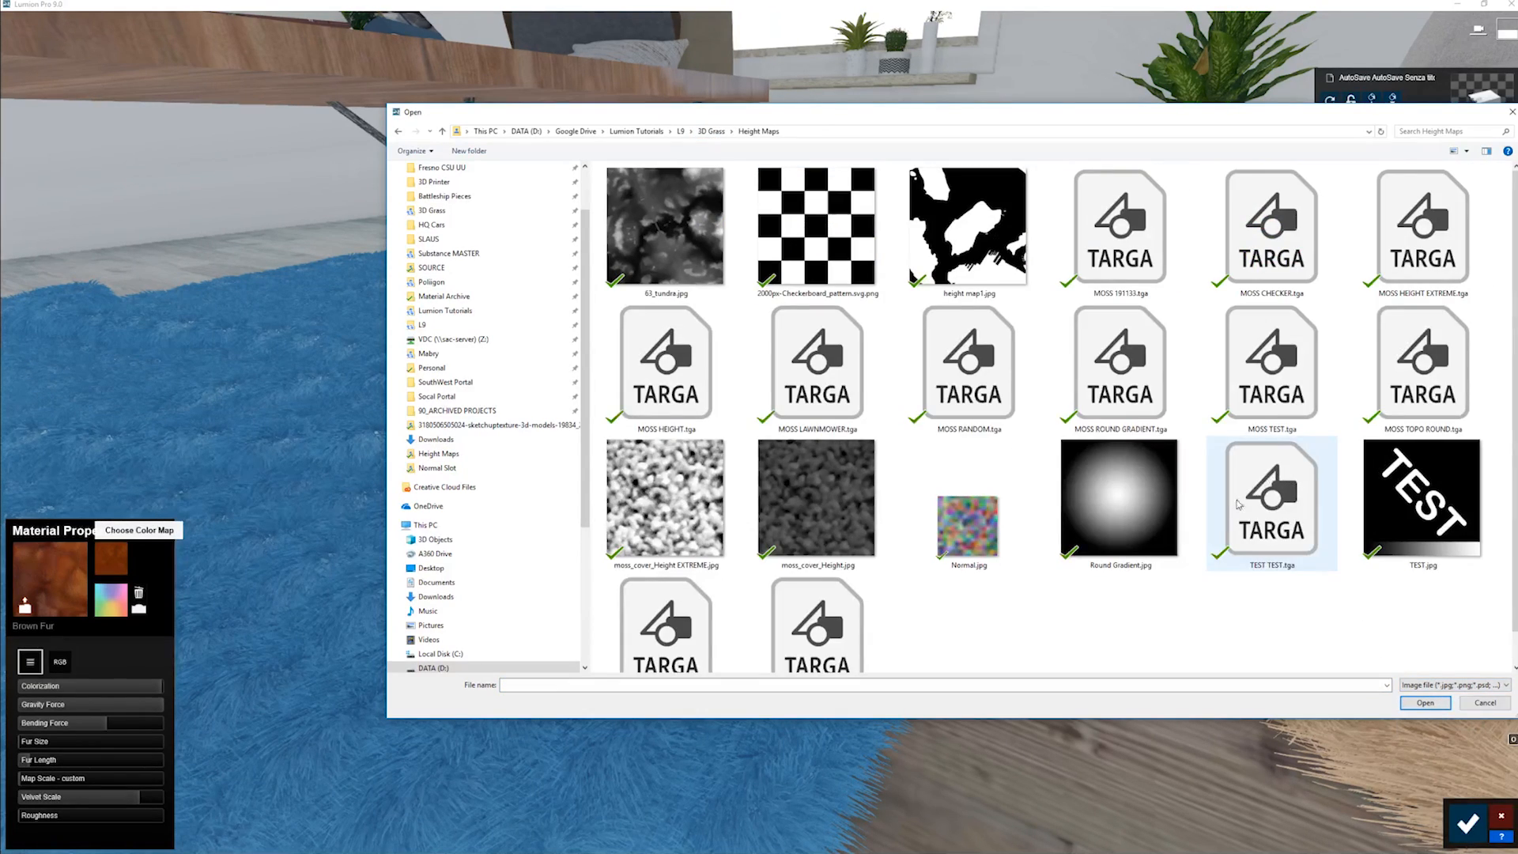
{"action": "double_click", "coordinate": [1271, 509]}
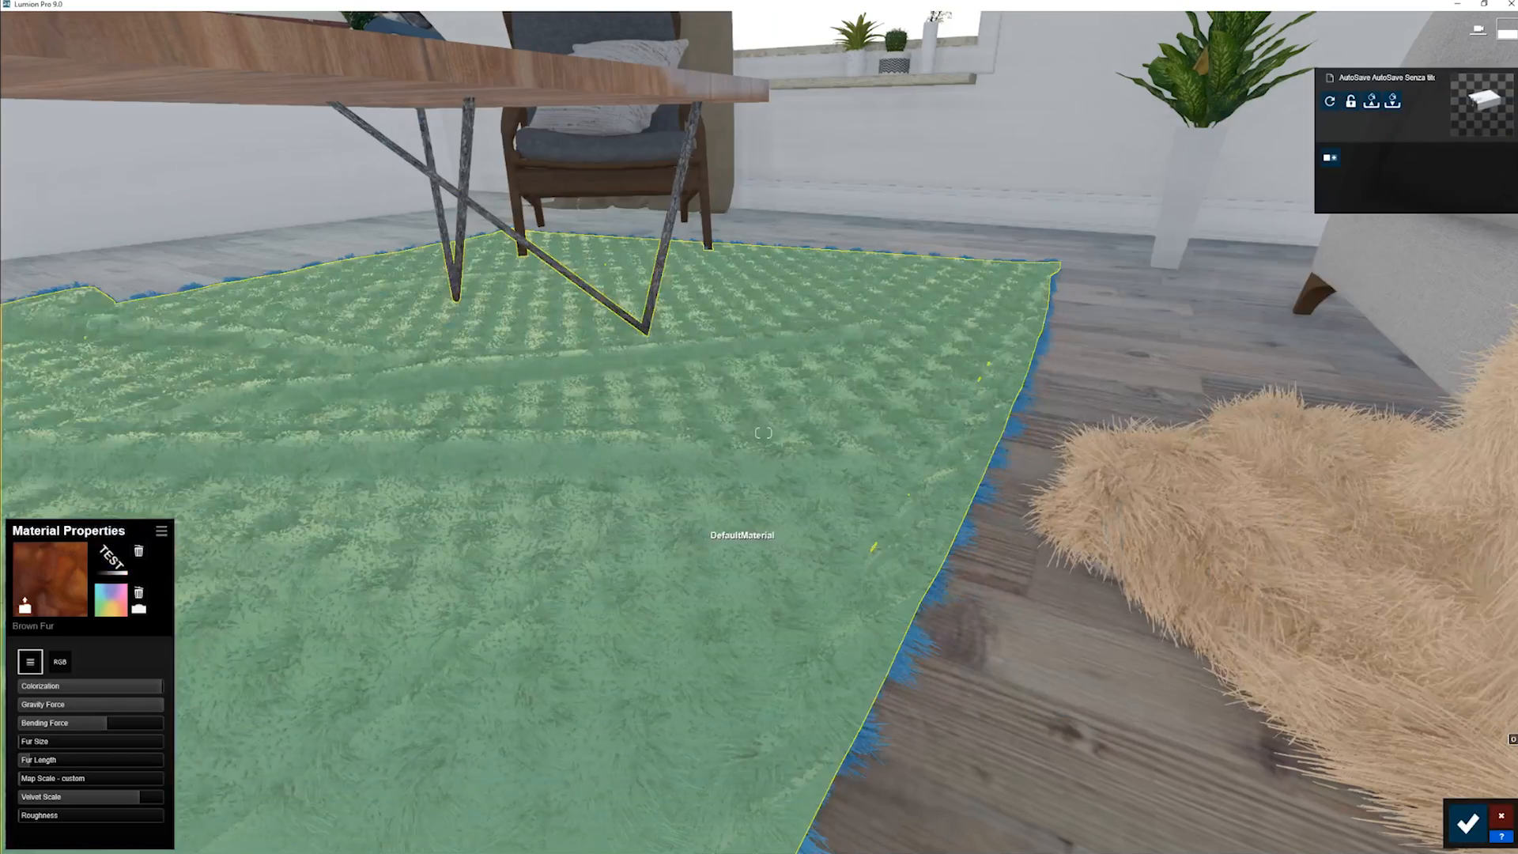
- Try a Fur Size of 0.2 on the rug, lower Velvet Scale to about 0.2, and return Fur Size to 0.0
{"action": "right_click_drag", "start_coordinate": [699, 532], "coordinate": [413, 648]}
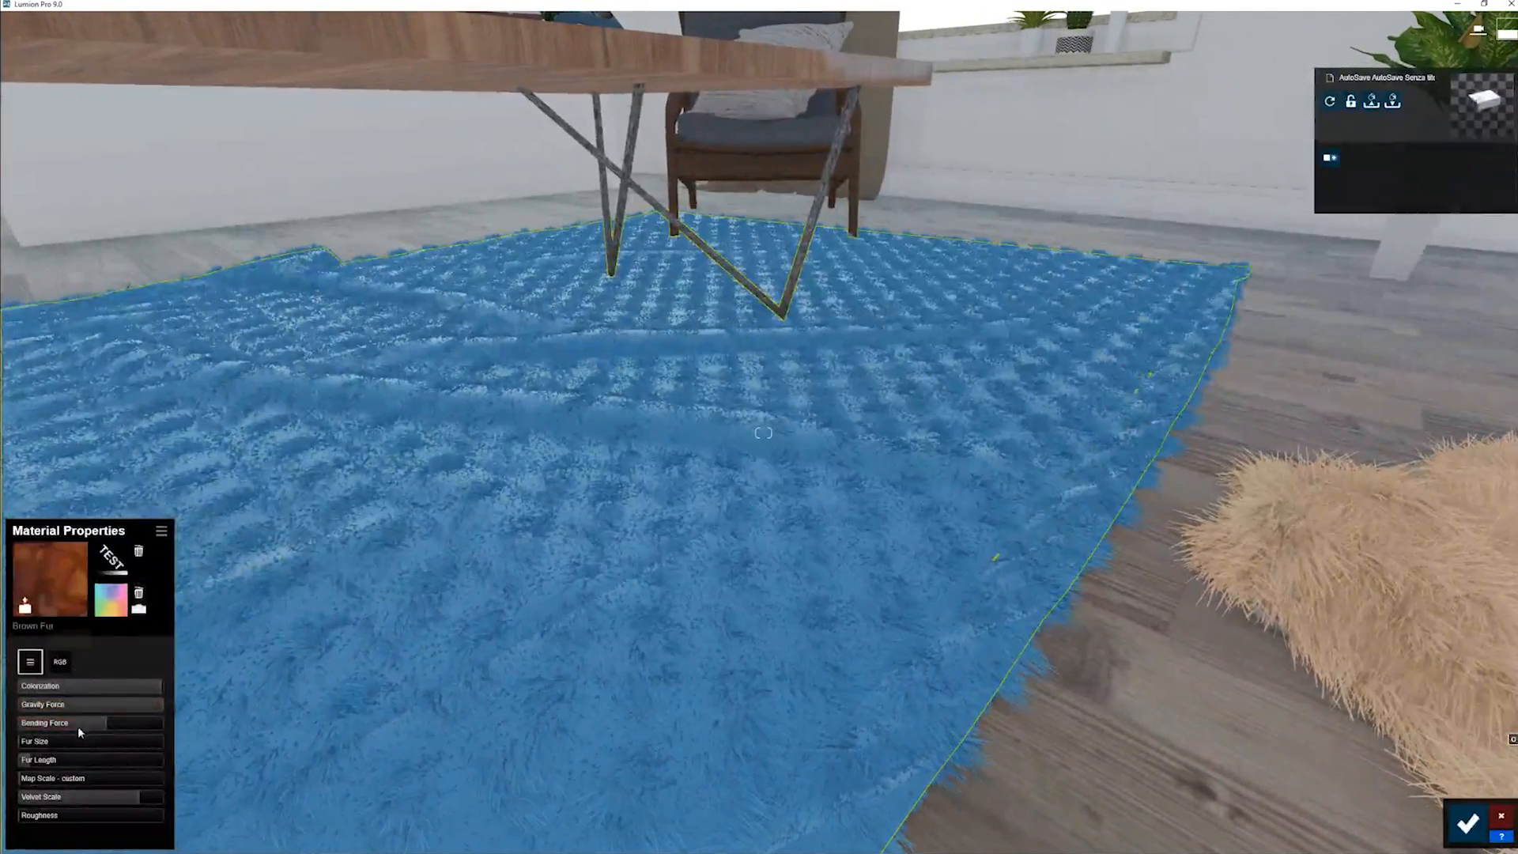
{"action": "mouse_move", "coordinate": [45, 742]}
{"action": "left_mouse_down"}
{"action": "mouse_move", "coordinate": [63, 743]}
{"action": "mouse_move", "coordinate": [46, 744]}
{"action": "left_mouse_up"}
{"action": "key", "text": "s"}
{"action": "key", "text": "q"}
{"action": "right_click_drag", "start_coordinate": [237, 696], "coordinate": [325, 680]}
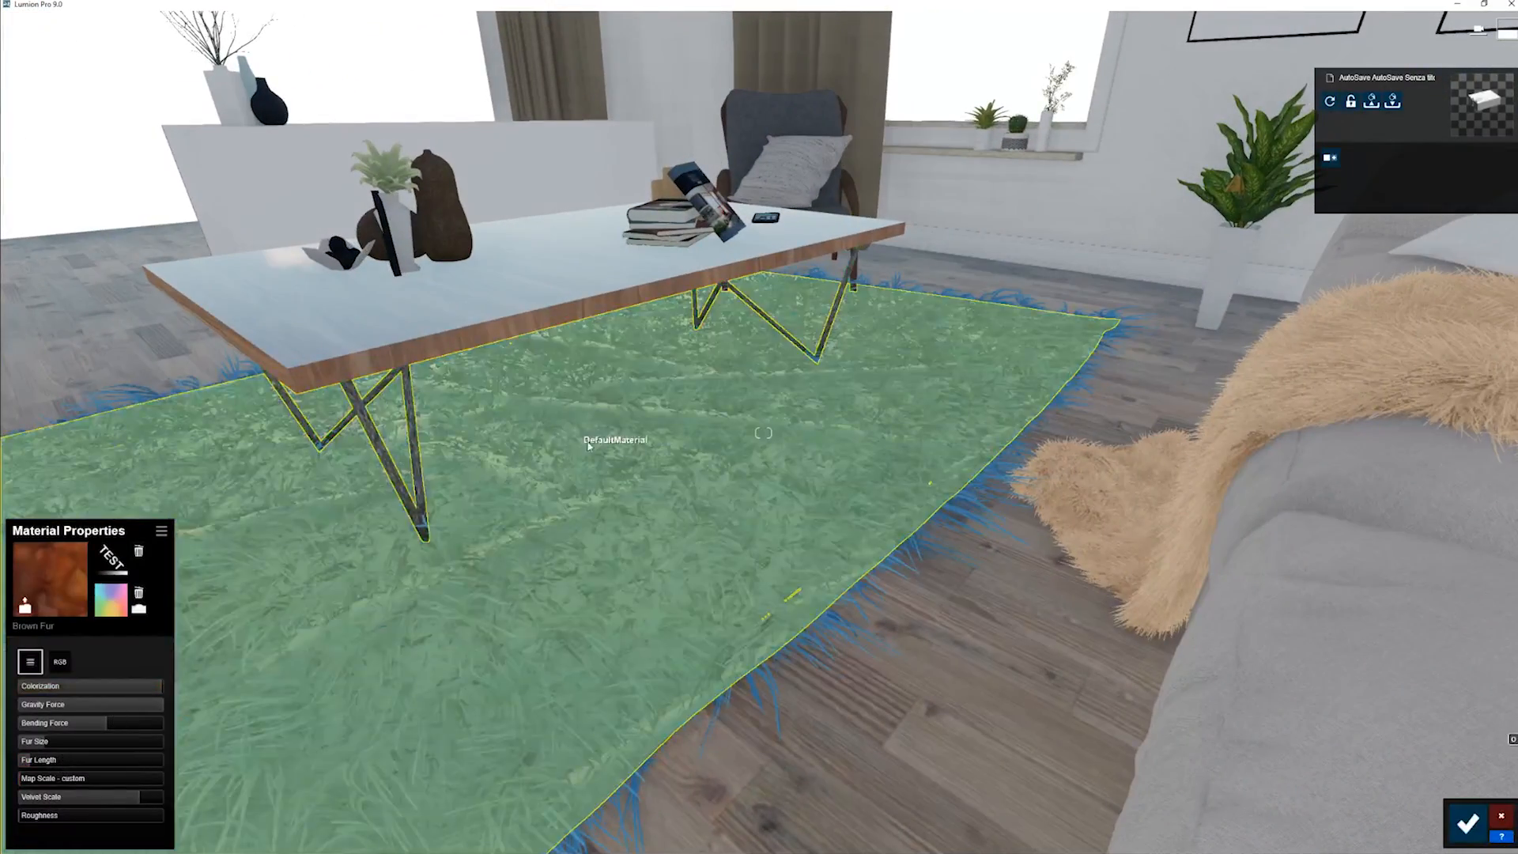
{"action": "key", "text": "w"}
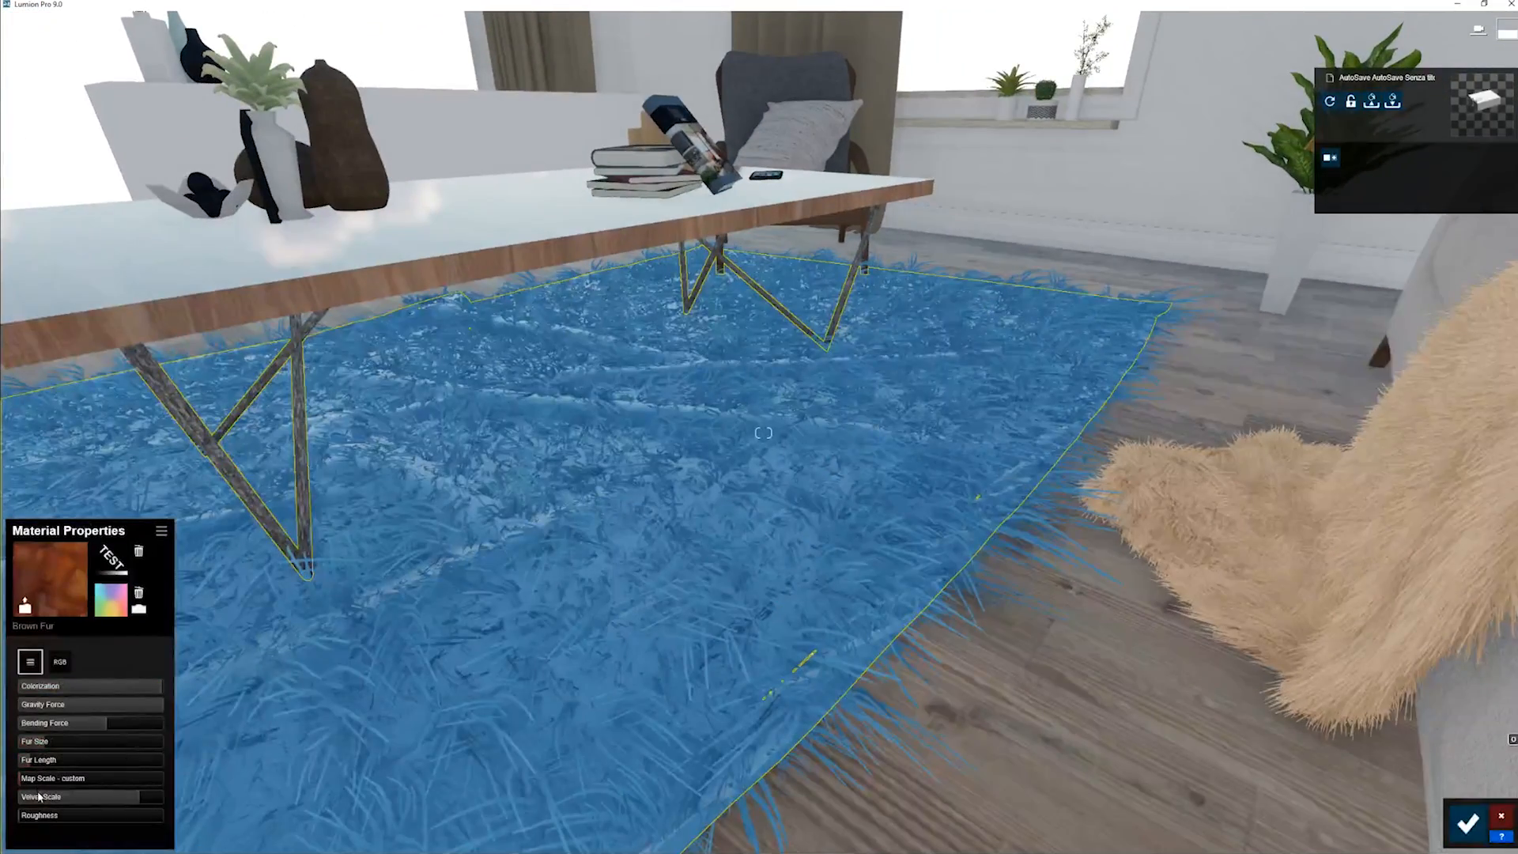
{"action": "left_click_drag", "start_coordinate": [38, 796], "coordinate": [47, 801]}
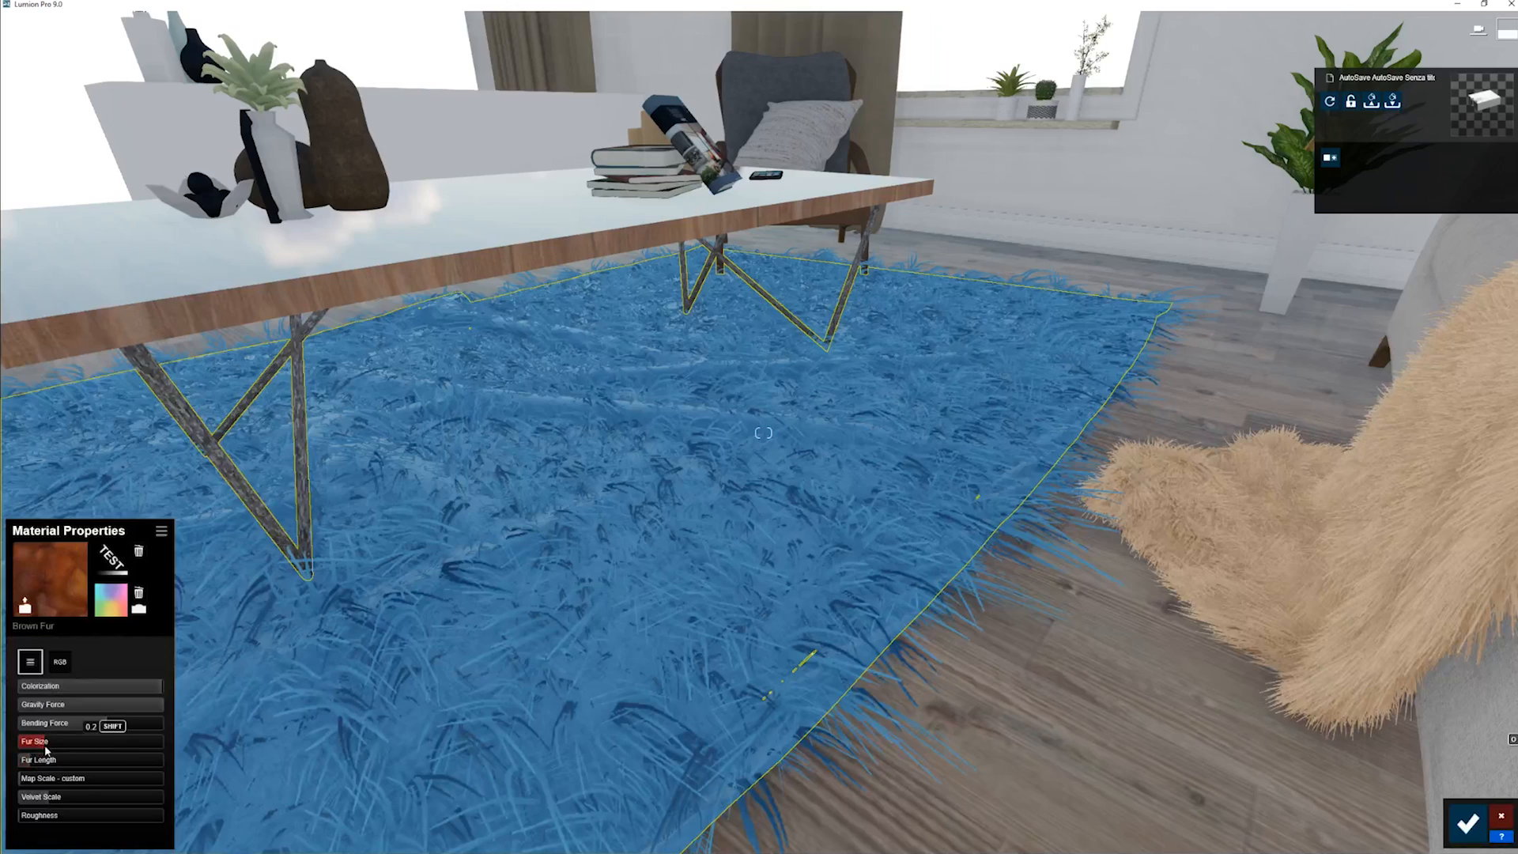
{"action": "left_click_drag", "start_coordinate": [45, 743], "coordinate": [20, 747]}
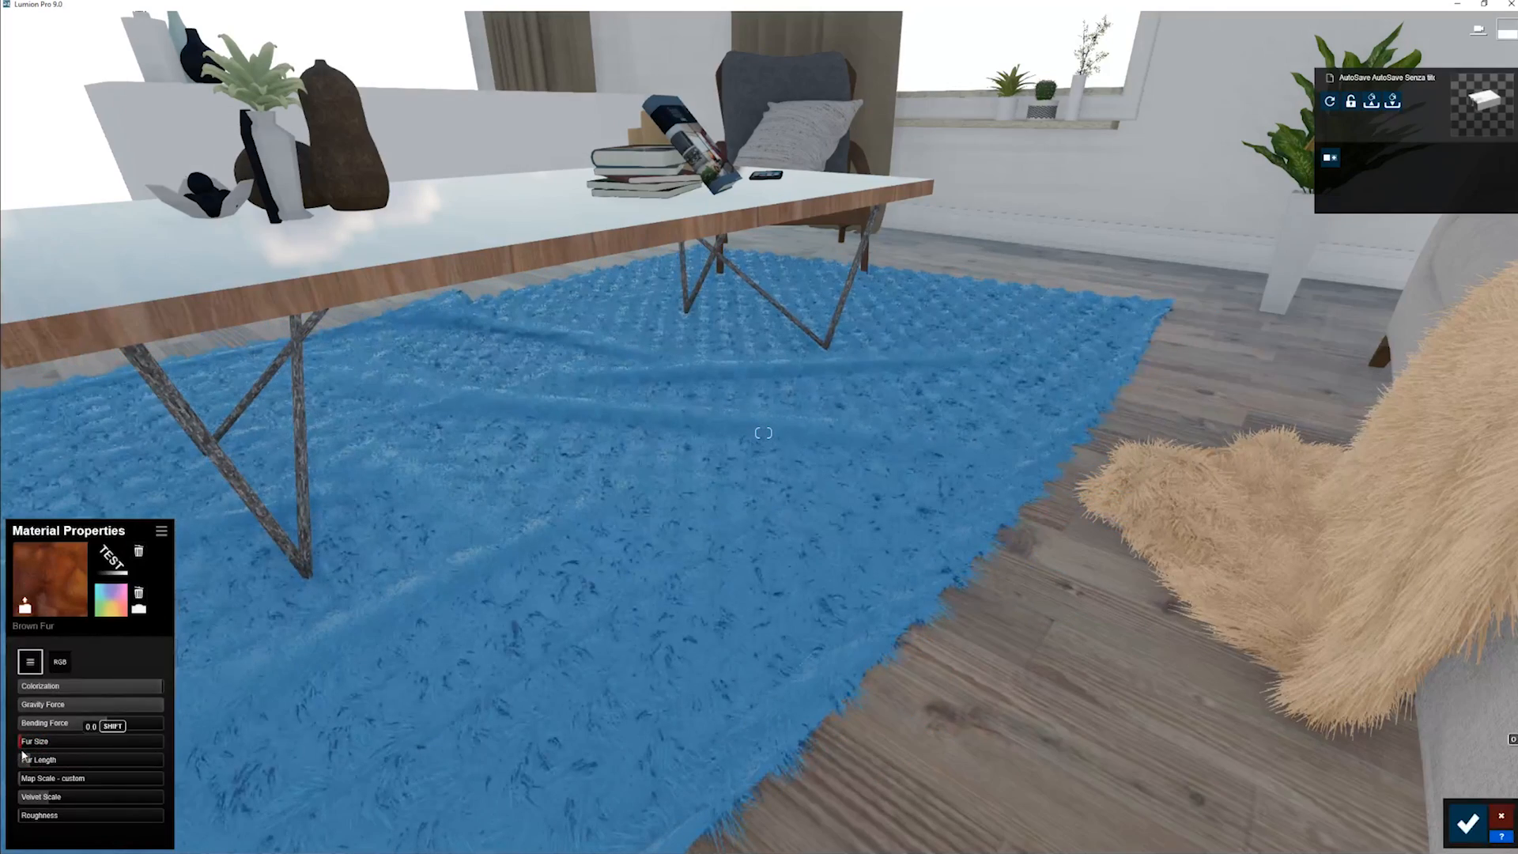
- Try the maximum Map Scale on the rug, reduce it to about 0.1, and inspect the enlarged pattern
{"action": "left_click_drag", "start_coordinate": [45, 781], "coordinate": [603, 823]}
{"action": "key", "text": "w"}
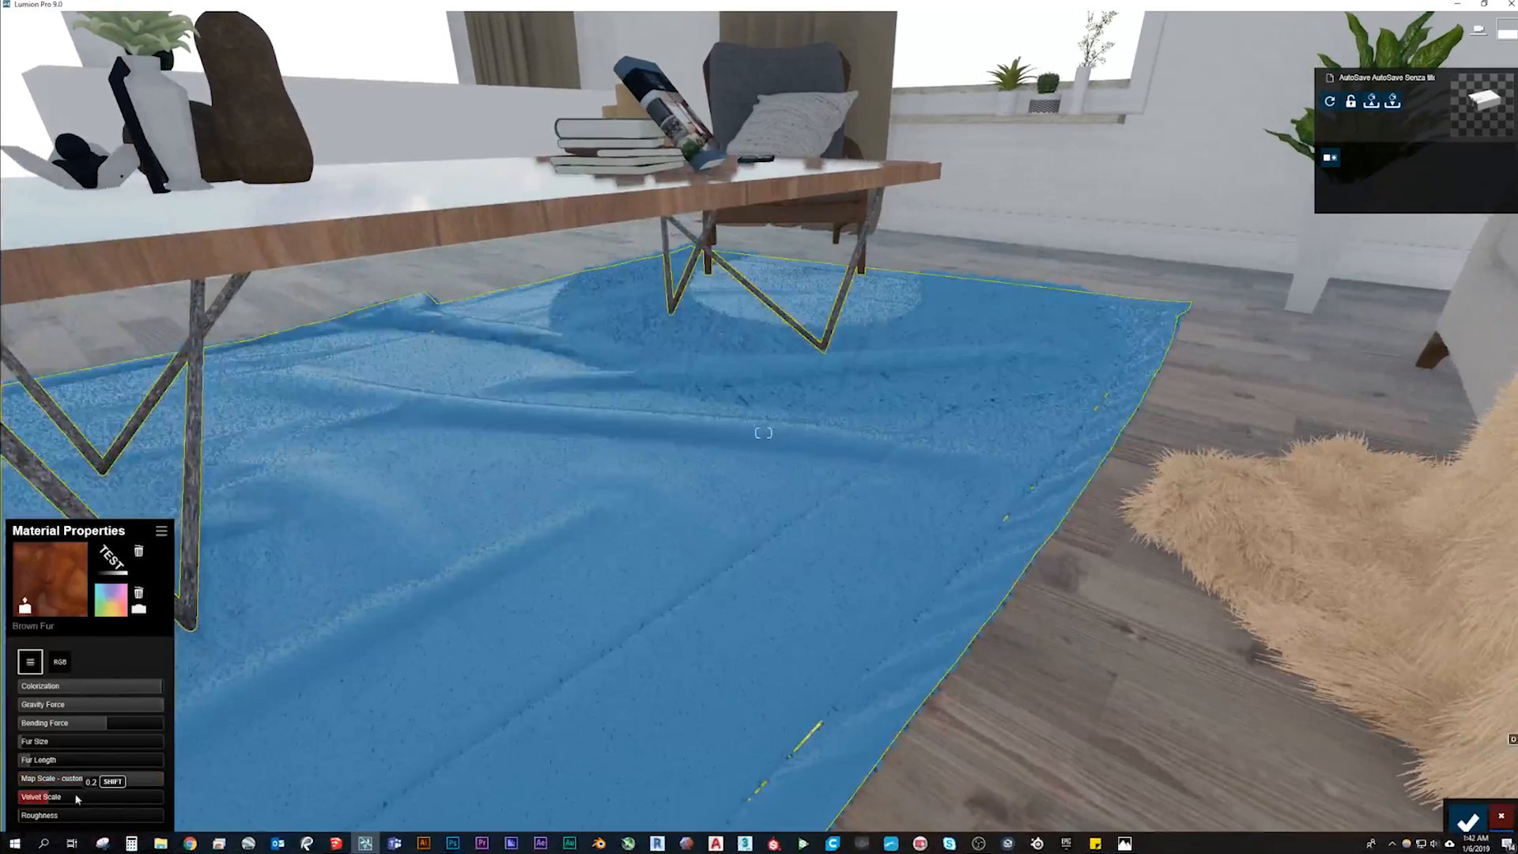
{"action": "left_click_drag", "start_coordinate": [73, 780], "coordinate": [408, 805]}
{"action": "right_click_drag", "start_coordinate": [409, 805], "coordinate": [506, 743]}
{"action": "key", "text": "w"}
{"action": "key", "text": "a"}
{"action": "key", "text": "s"}
{"action": "key", "text": "w"}
{"action": "key", "text": "s"}
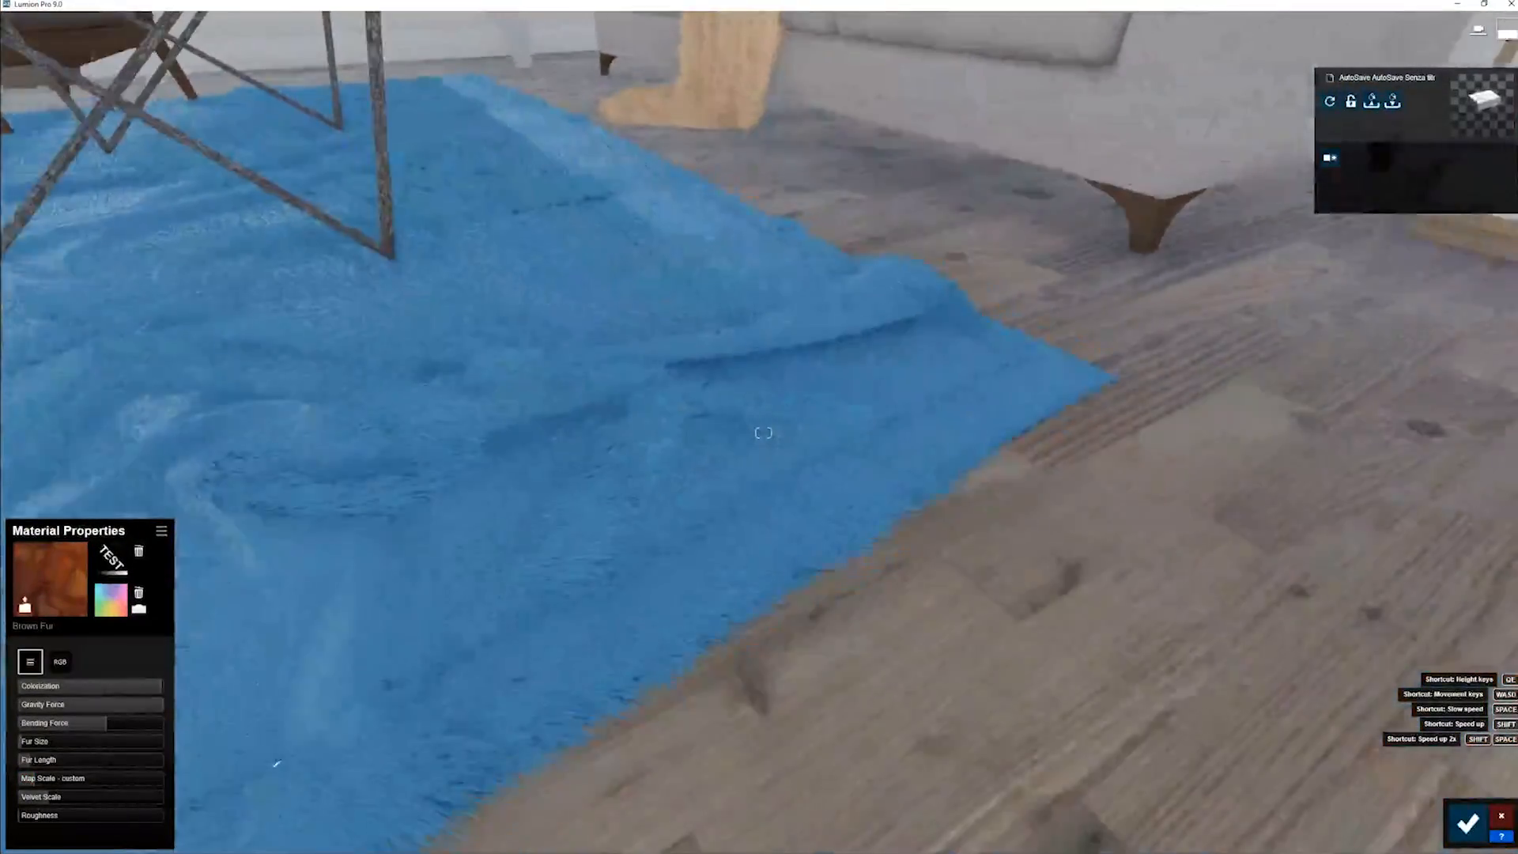
{"action": "key", "text": "w"}
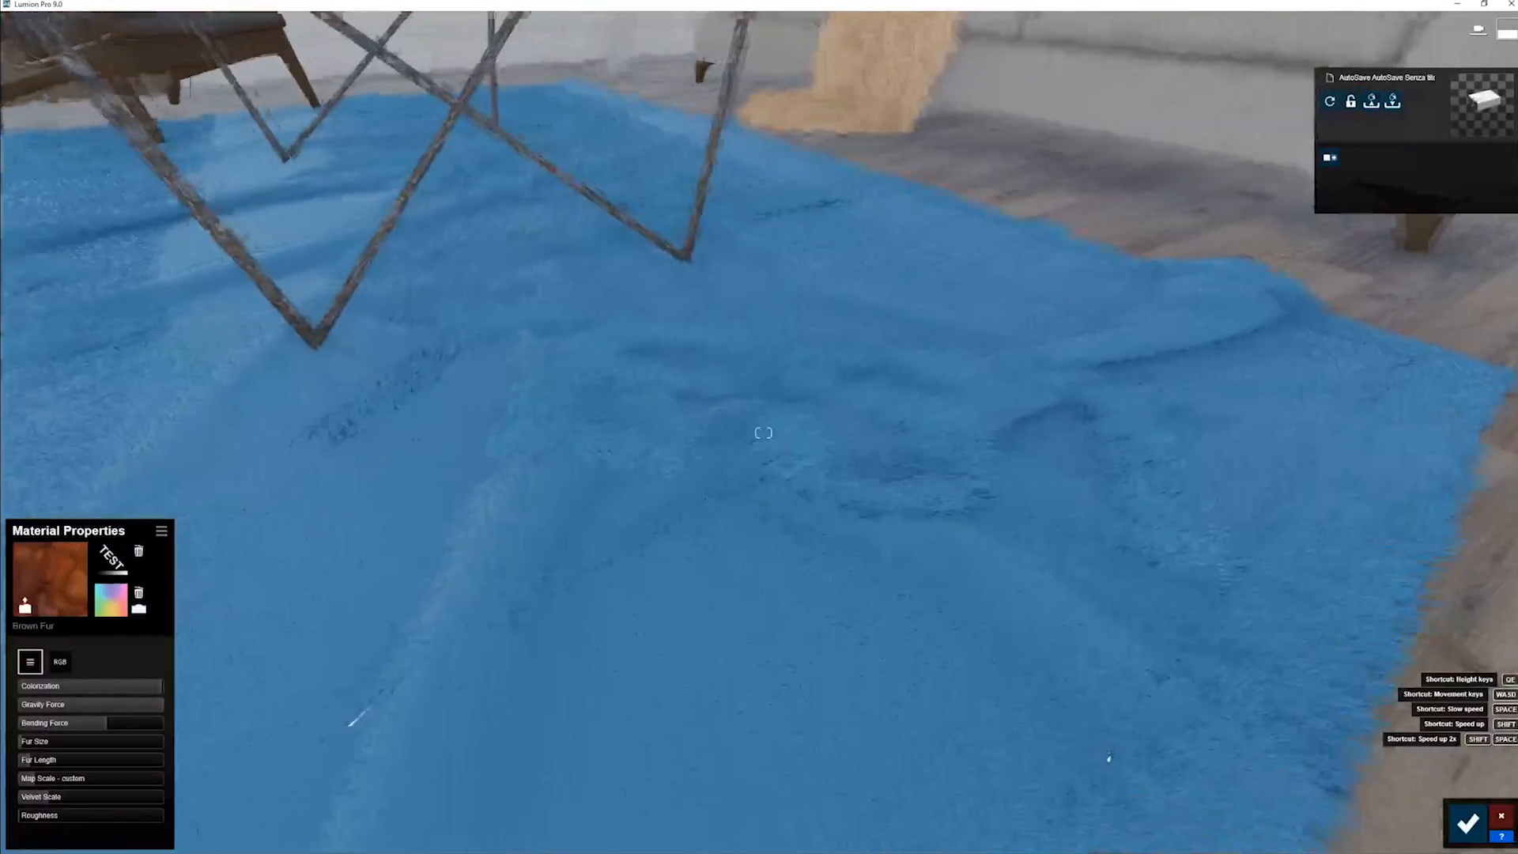
- Lower the rug's Colorization almost to the minimum to expose the TEST color map
{"action": "right_click_drag", "start_coordinate": [260, 570], "coordinate": [285, 550]}
{"action": "left_click_drag", "start_coordinate": [136, 688], "coordinate": [1, 694]}
{"action": "key", "text": "s"}
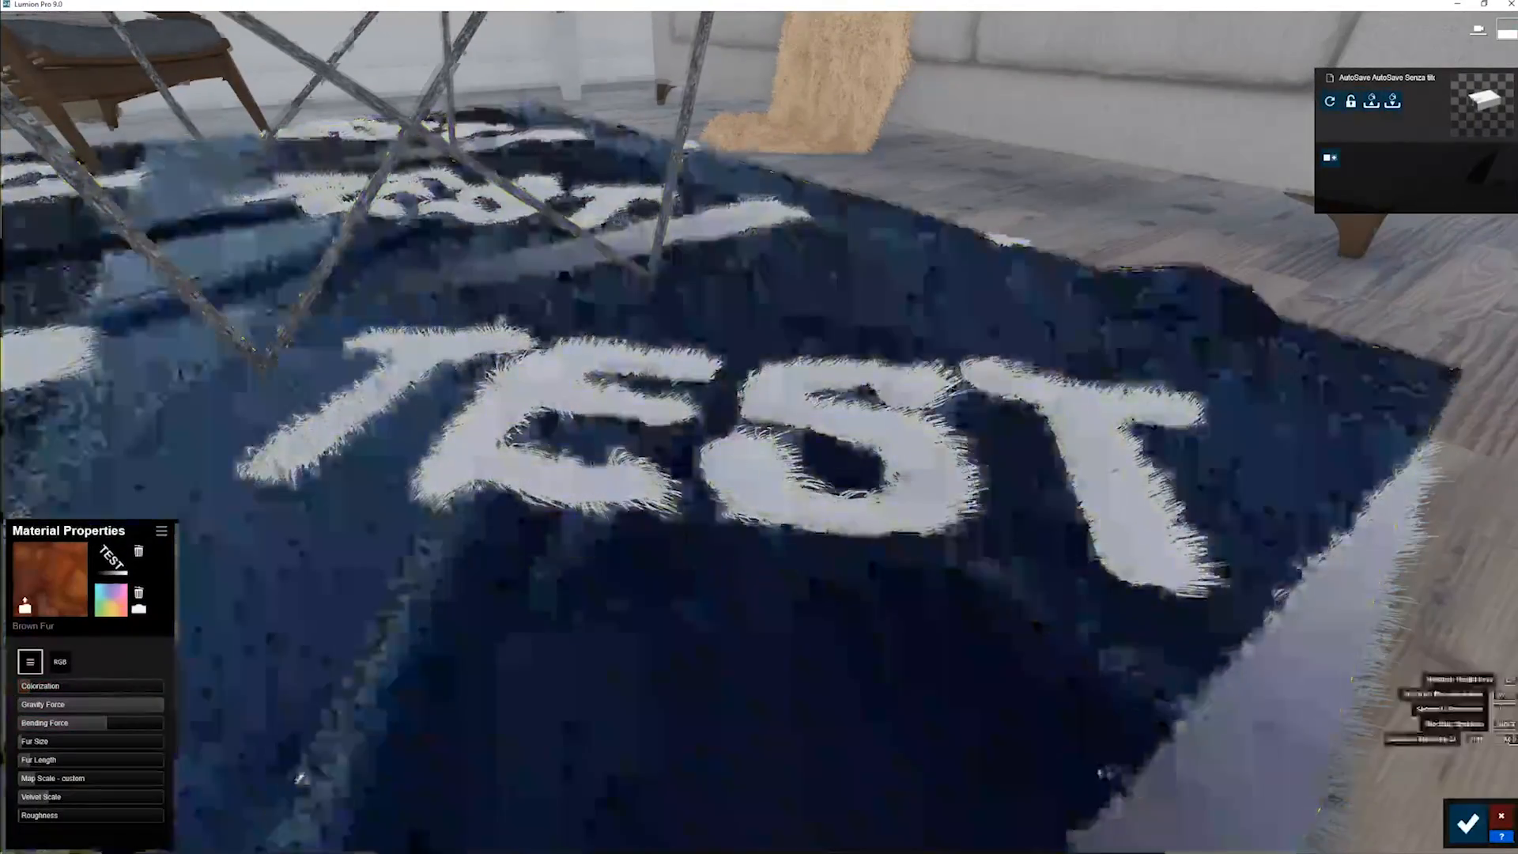
{"action": "key", "text": "d"}
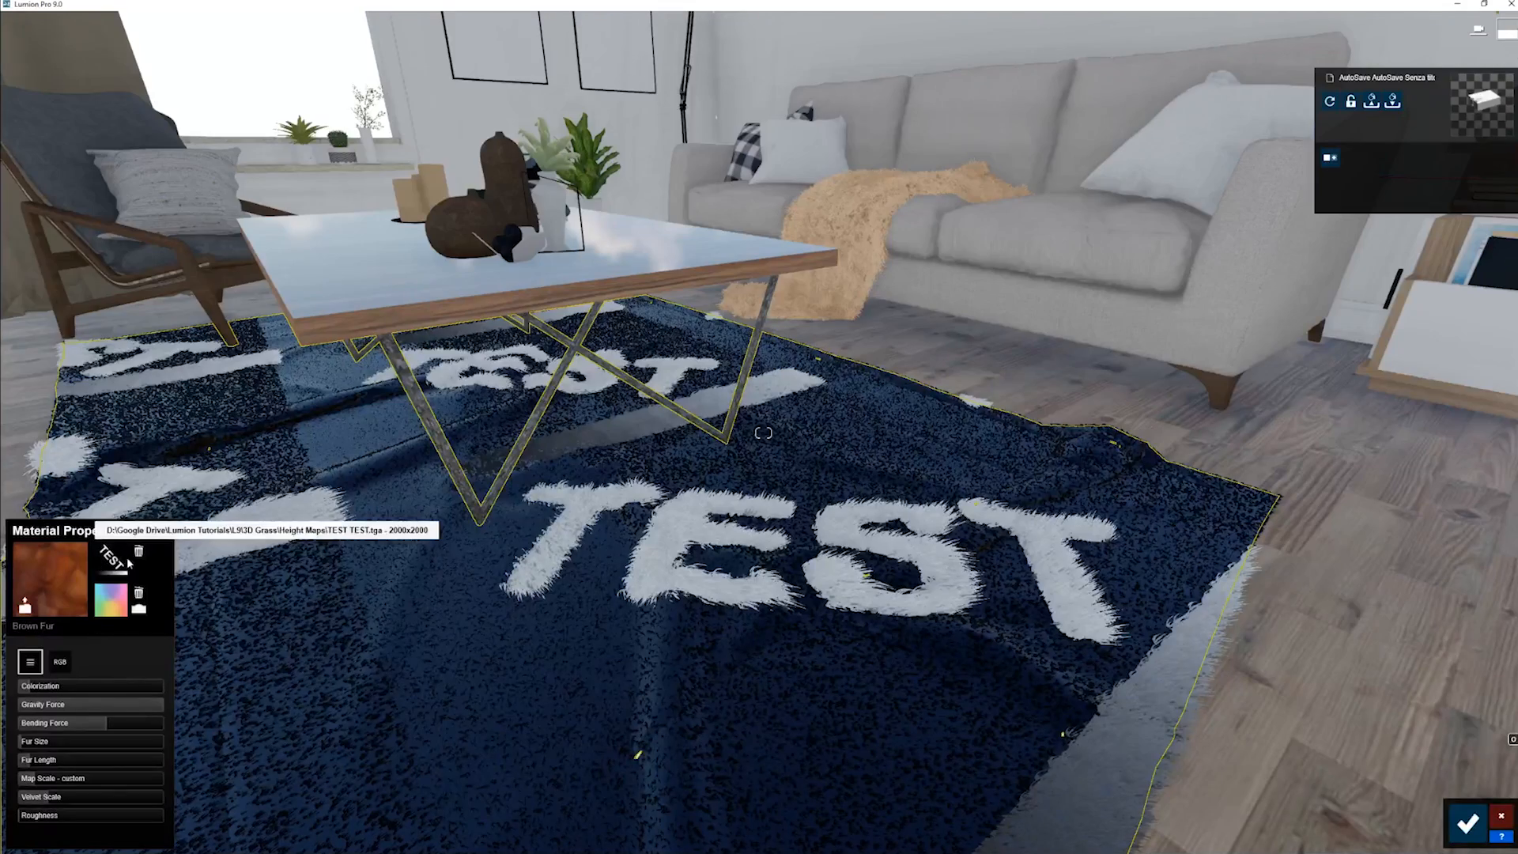
- Examine the fur on the white TEST letters and the gradient strip from low under the table
{"action": "right_click_drag", "start_coordinate": [475, 443], "coordinate": [625, 566]}
{"action": "key", "text": "w"}
{"action": "key", "text": "s"}
{"action": "key", "text": "w"}
{"action": "key", "text": "w"}
{"action": "key", "text": "w"}
{"action": "key", "text": "d"}
{"action": "key", "text": "s"}
{"action": "mouse_move", "coordinate": [529, 613]}
{"action": "right_mouse_down"}
{"action": "mouse_move", "coordinate": [585, 607]}
{"action": "mouse_move", "coordinate": [543, 603]}
{"action": "right_mouse_up"}
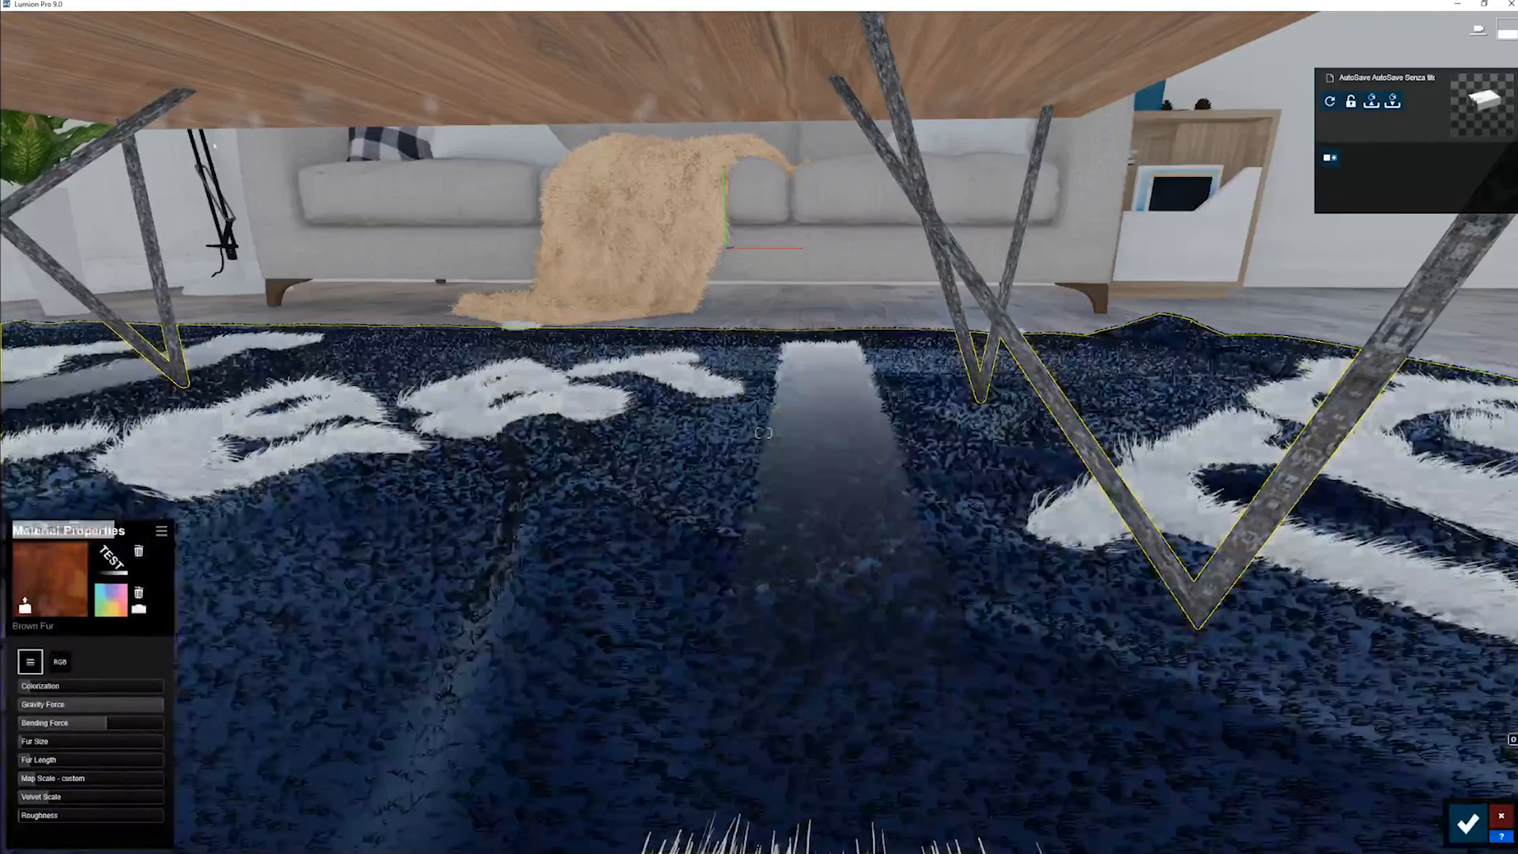
- Set the rug's Fur Length to 1.0 and Bending Force to the minimum, and inspect the fur on the TEST letters
{"action": "left_click_drag", "start_coordinate": [54, 766], "coordinate": [170, 766]}
{"action": "right_click_drag", "start_coordinate": [342, 689], "coordinate": [265, 680]}
{"action": "middle_click_drag", "start_coordinate": [265, 680], "coordinate": [332, 685]}
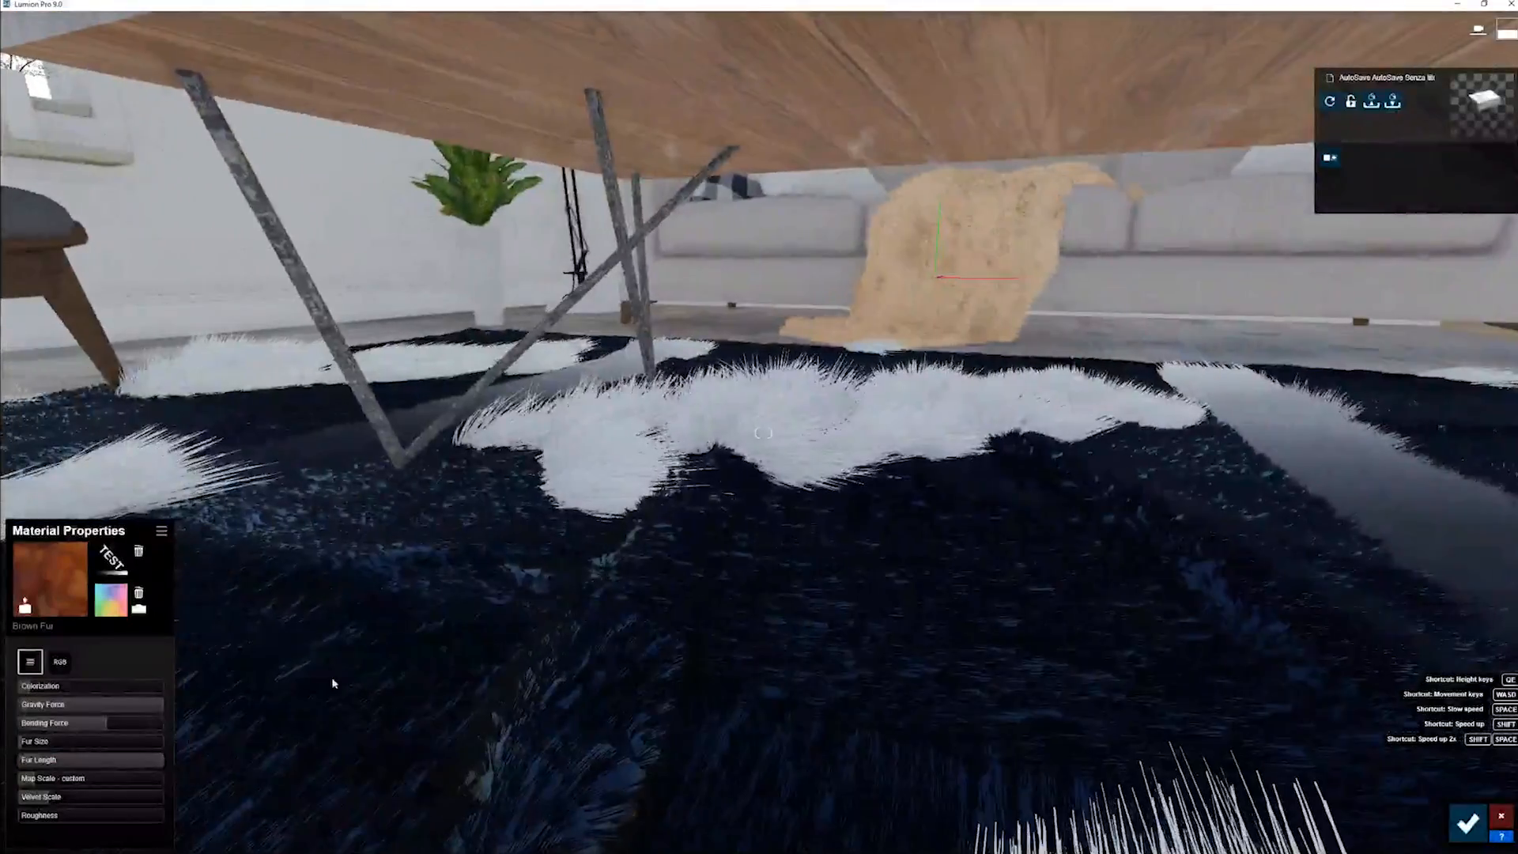
{"action": "left_click_drag", "start_coordinate": [100, 724], "coordinate": [18, 723]}
{"action": "middle_click_drag", "start_coordinate": [356, 654], "coordinate": [265, 652]}
{"action": "key", "text": "a"}
{"action": "right_click_drag", "start_coordinate": [265, 652], "coordinate": [340, 648]}
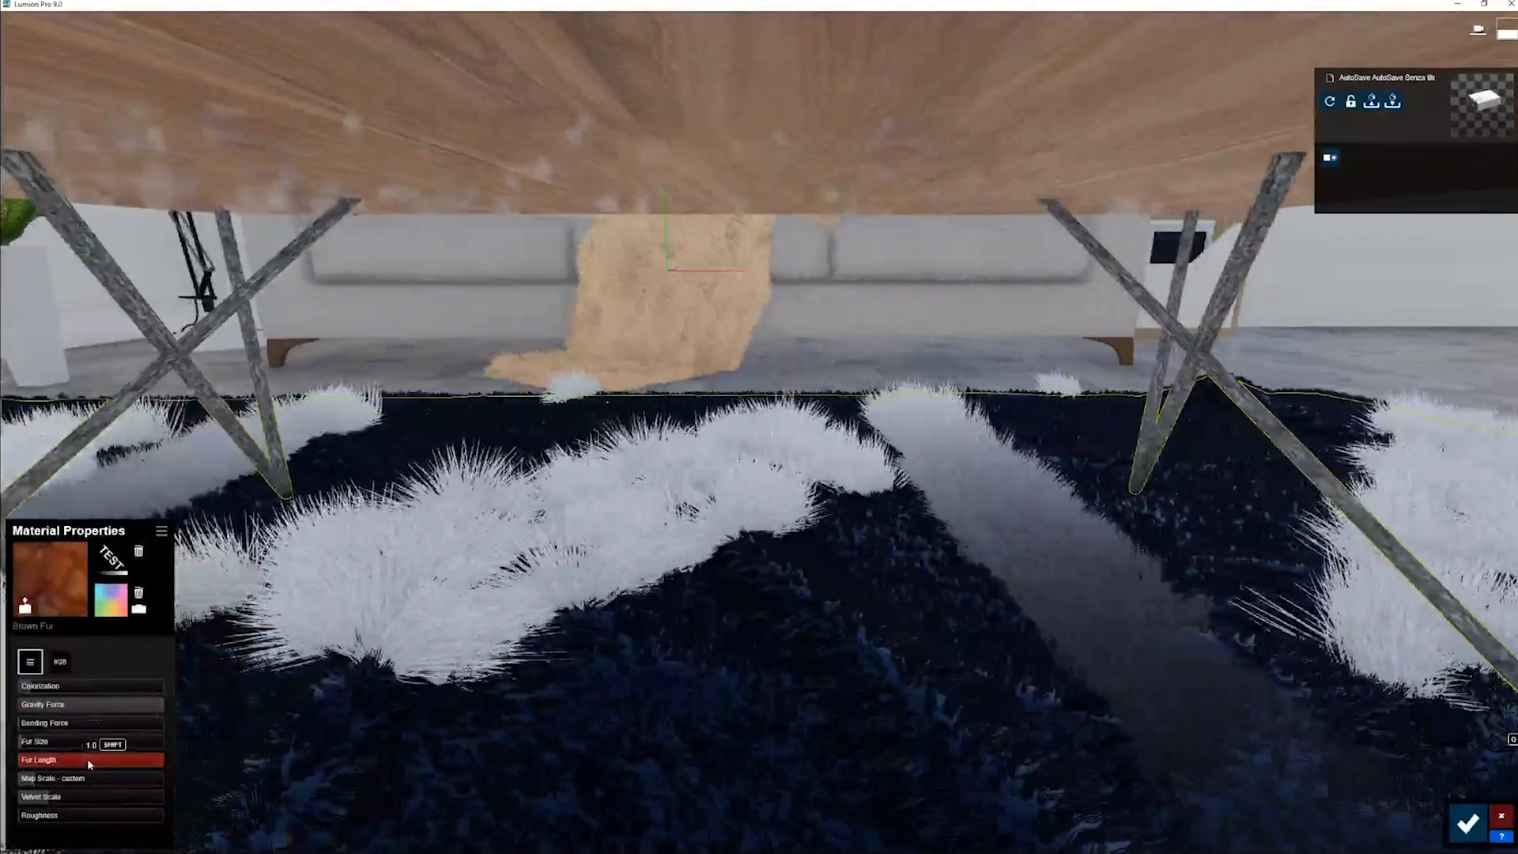
{"action": "key", "text": "s"}
{"action": "key", "text": "w"}
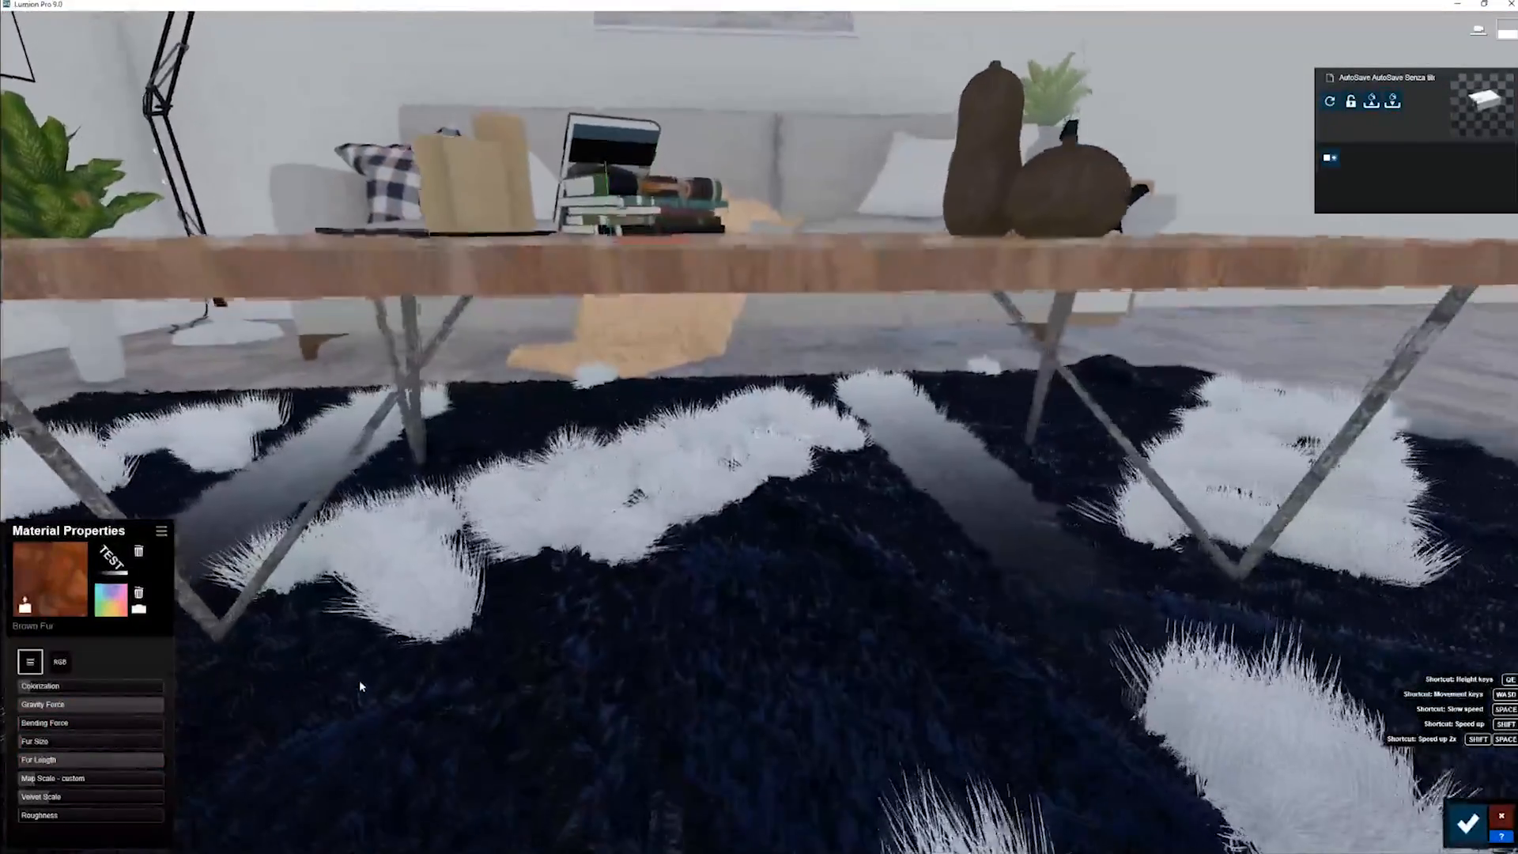
{"action": "key", "text": "a"}
{"action": "right_click_drag", "start_coordinate": [584, 617], "coordinate": [550, 601]}
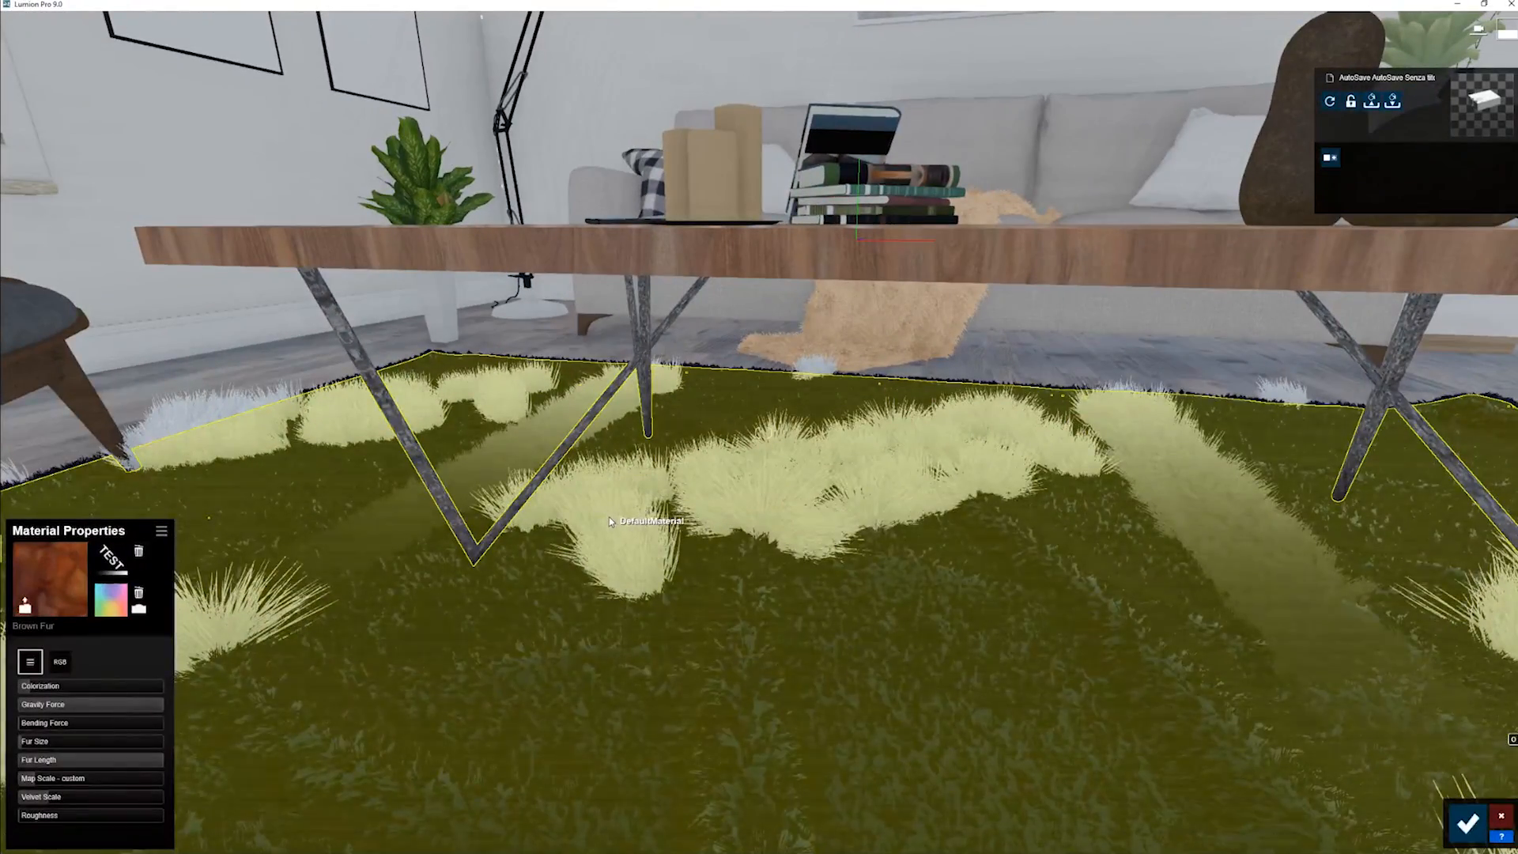
- Raise the rug's Colorization to 1.0 to cover the TEST map with solid blue
{"action": "key", "text": "w"}
{"action": "mouse_move", "coordinate": [532, 591]}
{"action": "right_mouse_down"}
{"action": "mouse_move", "coordinate": [525, 632]}
{"action": "mouse_move", "coordinate": [522, 595]}
{"action": "right_mouse_up"}
{"action": "key", "text": "s"}
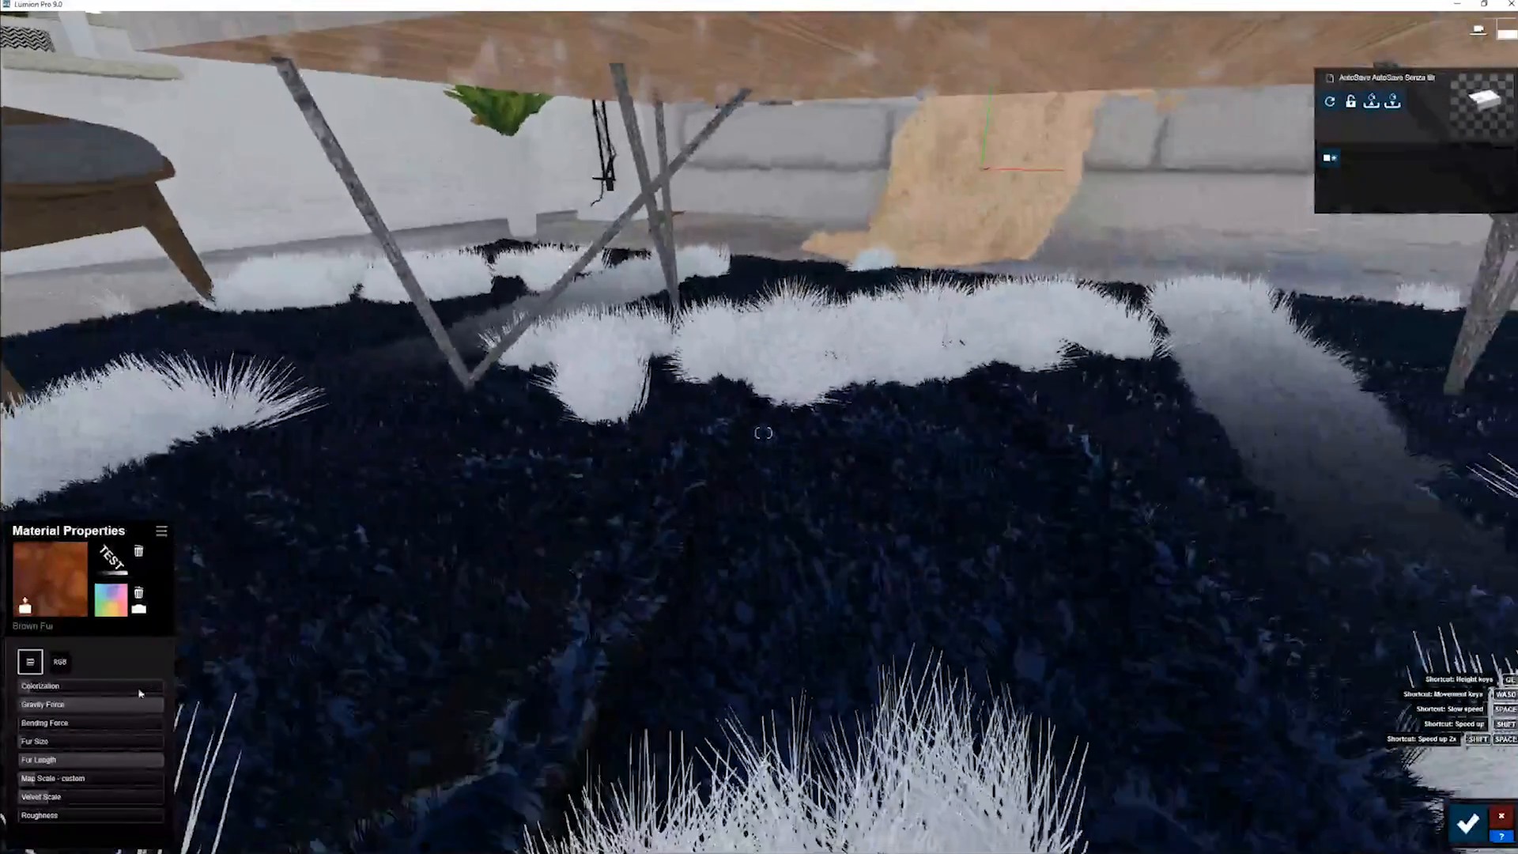
{"action": "left_click_drag", "start_coordinate": [139, 690], "coordinate": [182, 695]}
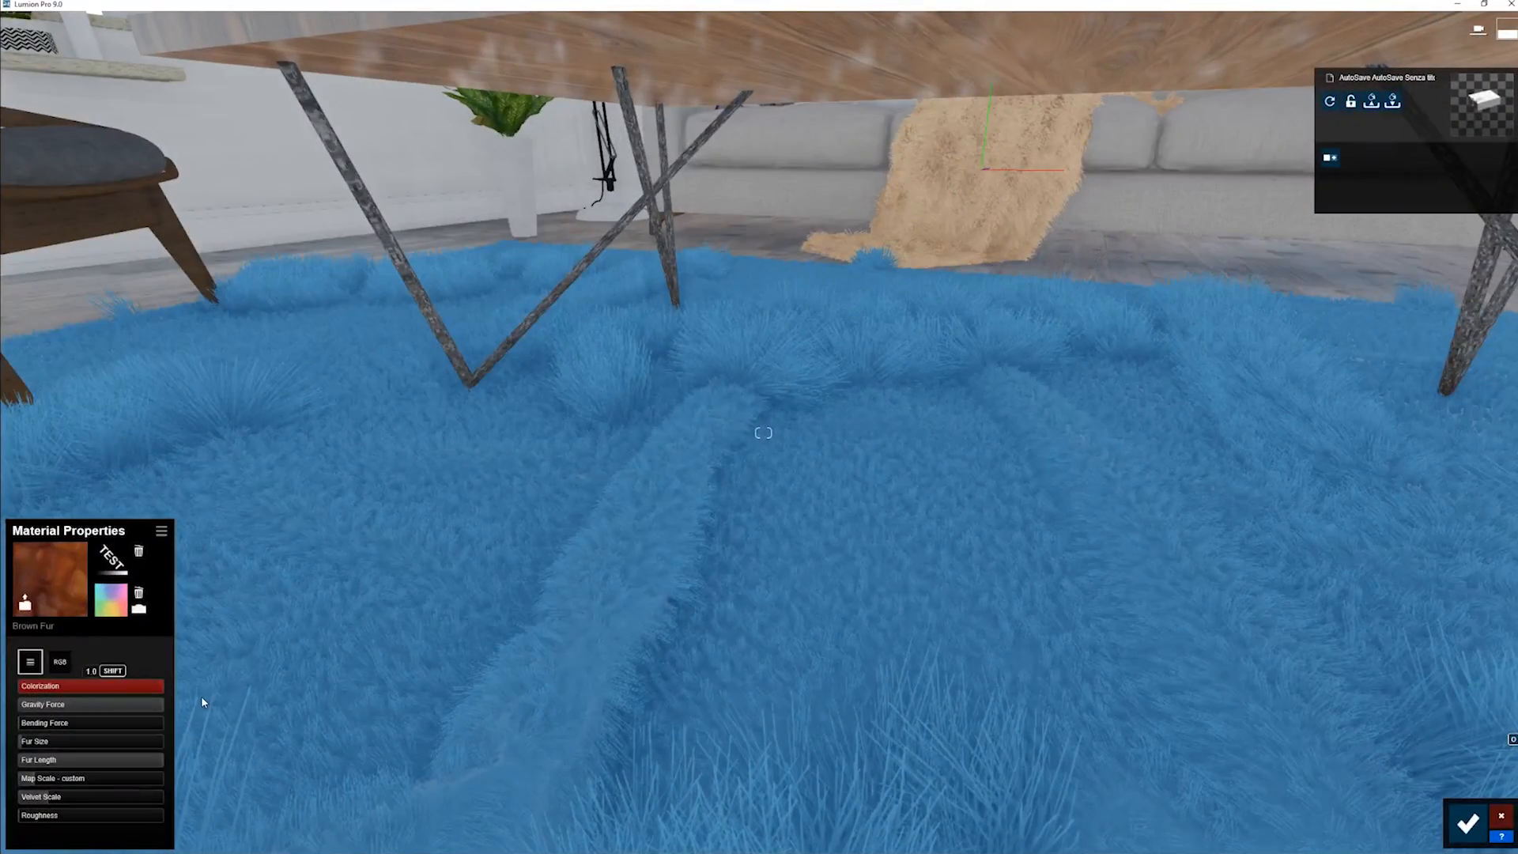
- Examine the height differences of the fully blue rug fur from above the table and from low under it
{"action": "key", "text": "q"}
{"action": "key", "text": "e"}
{"action": "key", "text": "a"}
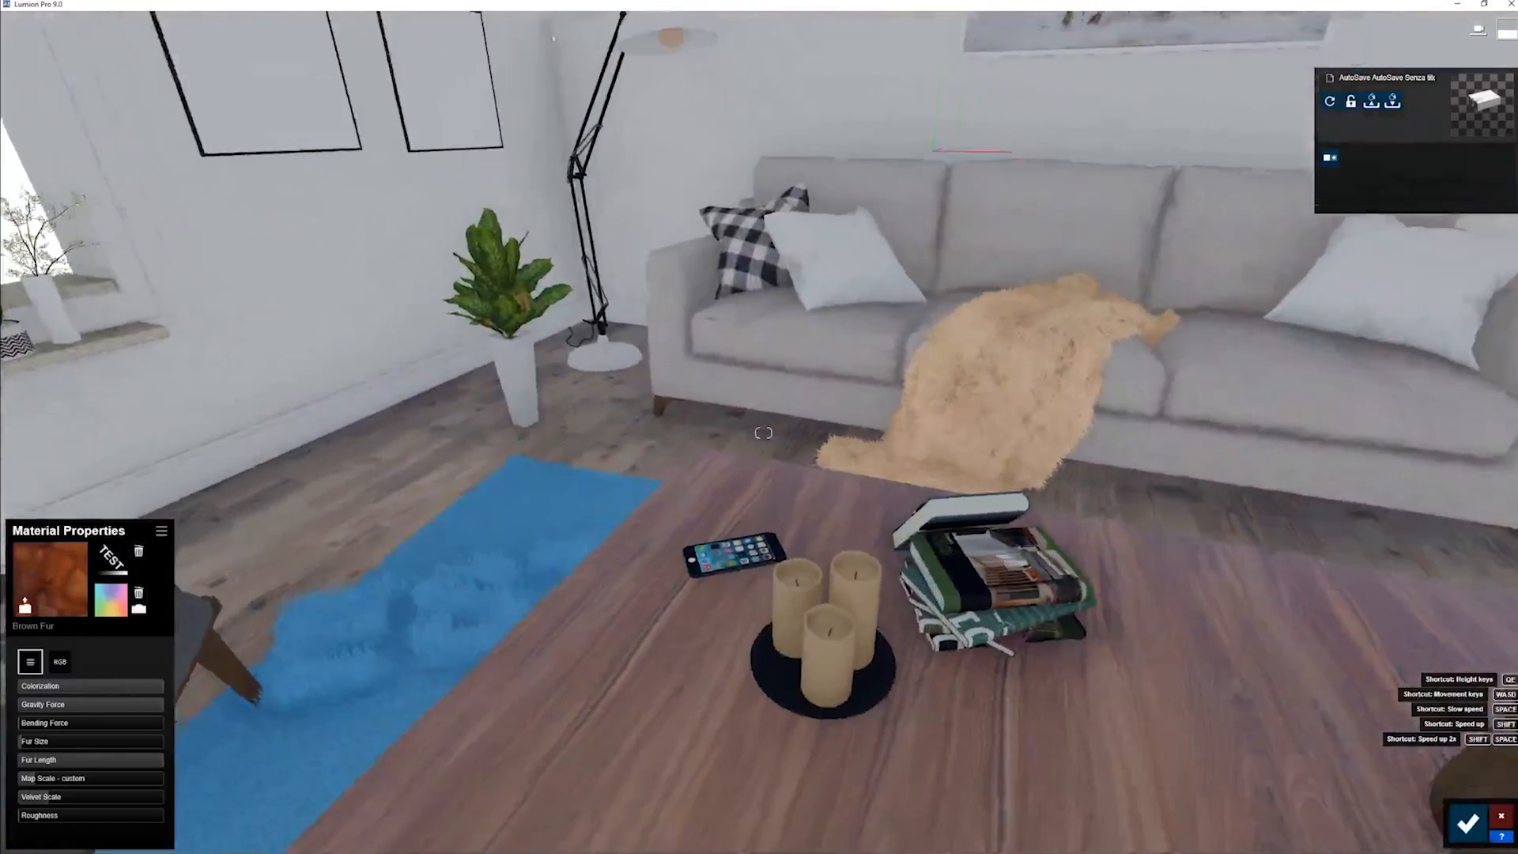
{"action": "key", "text": "a"}
{"action": "right_click_drag", "start_coordinate": [763, 434], "coordinate": [652, 372]}
{"action": "key", "text": "d"}
{"action": "key", "text": "e"}
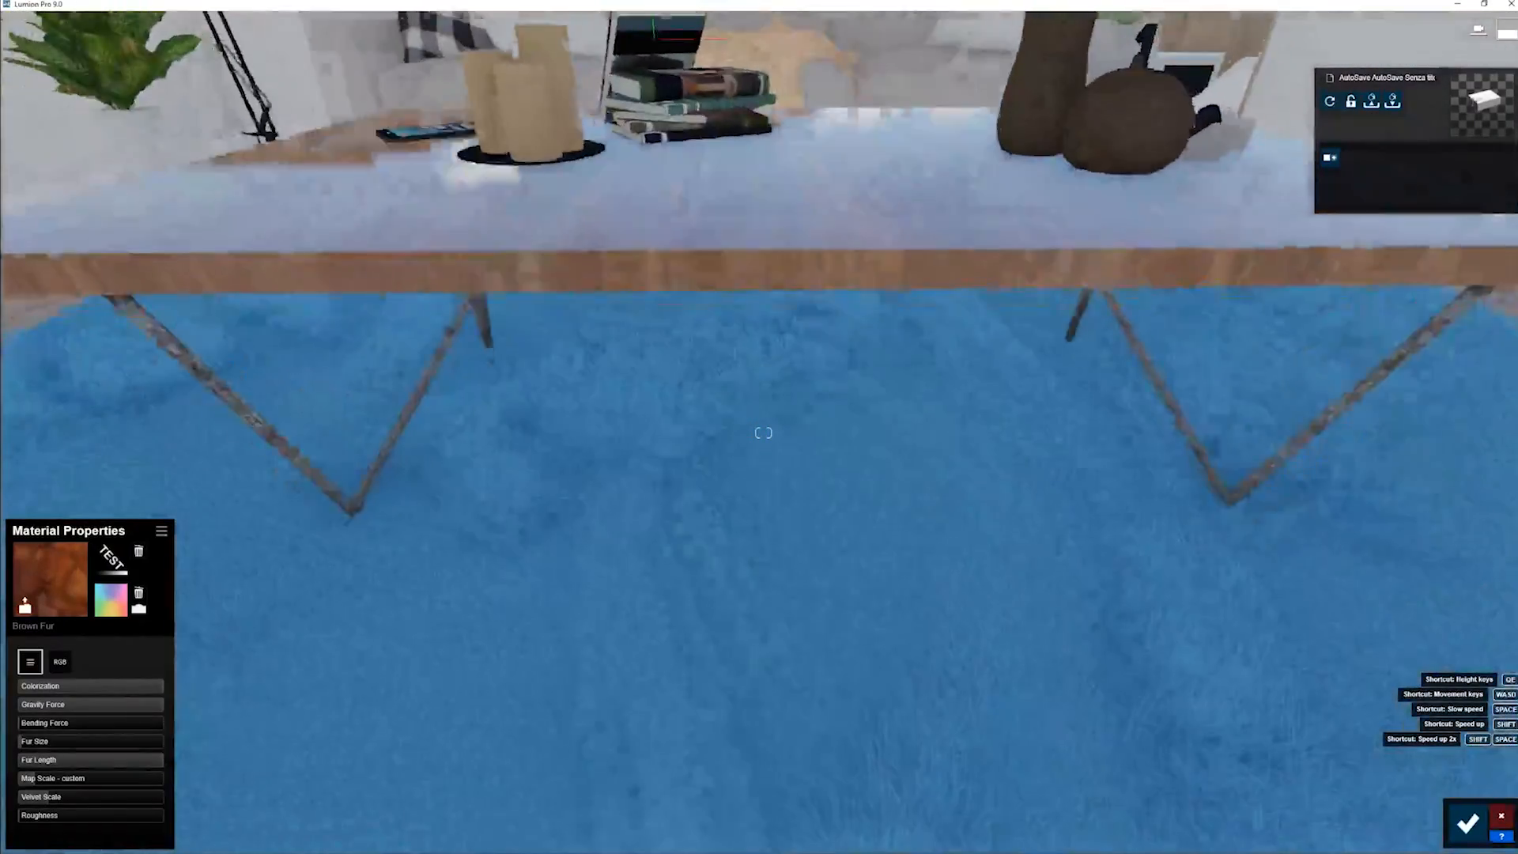
{"action": "key", "text": "w"}
{"action": "key", "text": "q"}
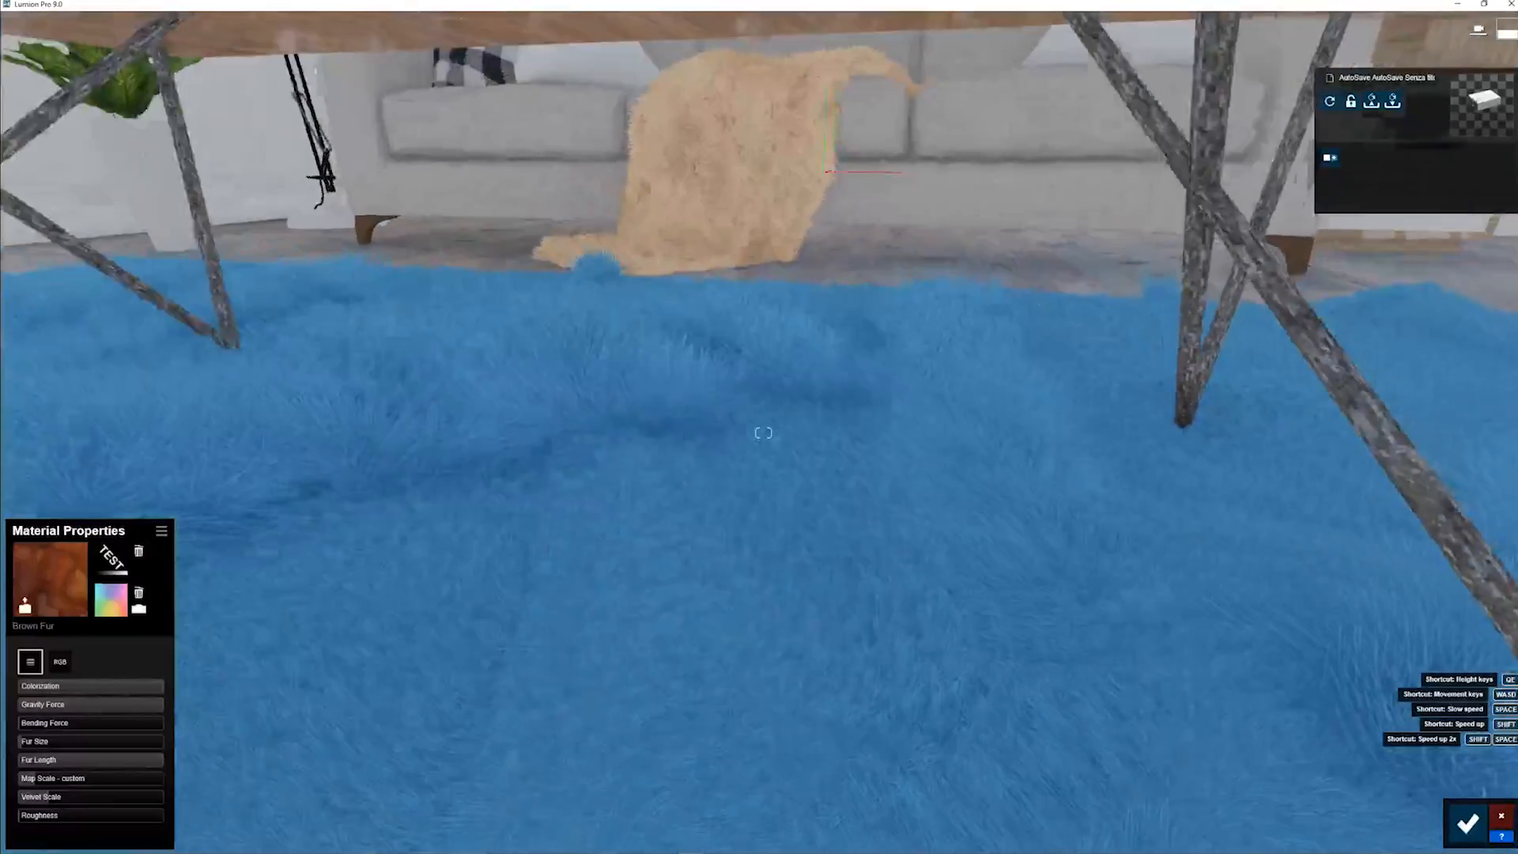
{"action": "key", "text": "s"}
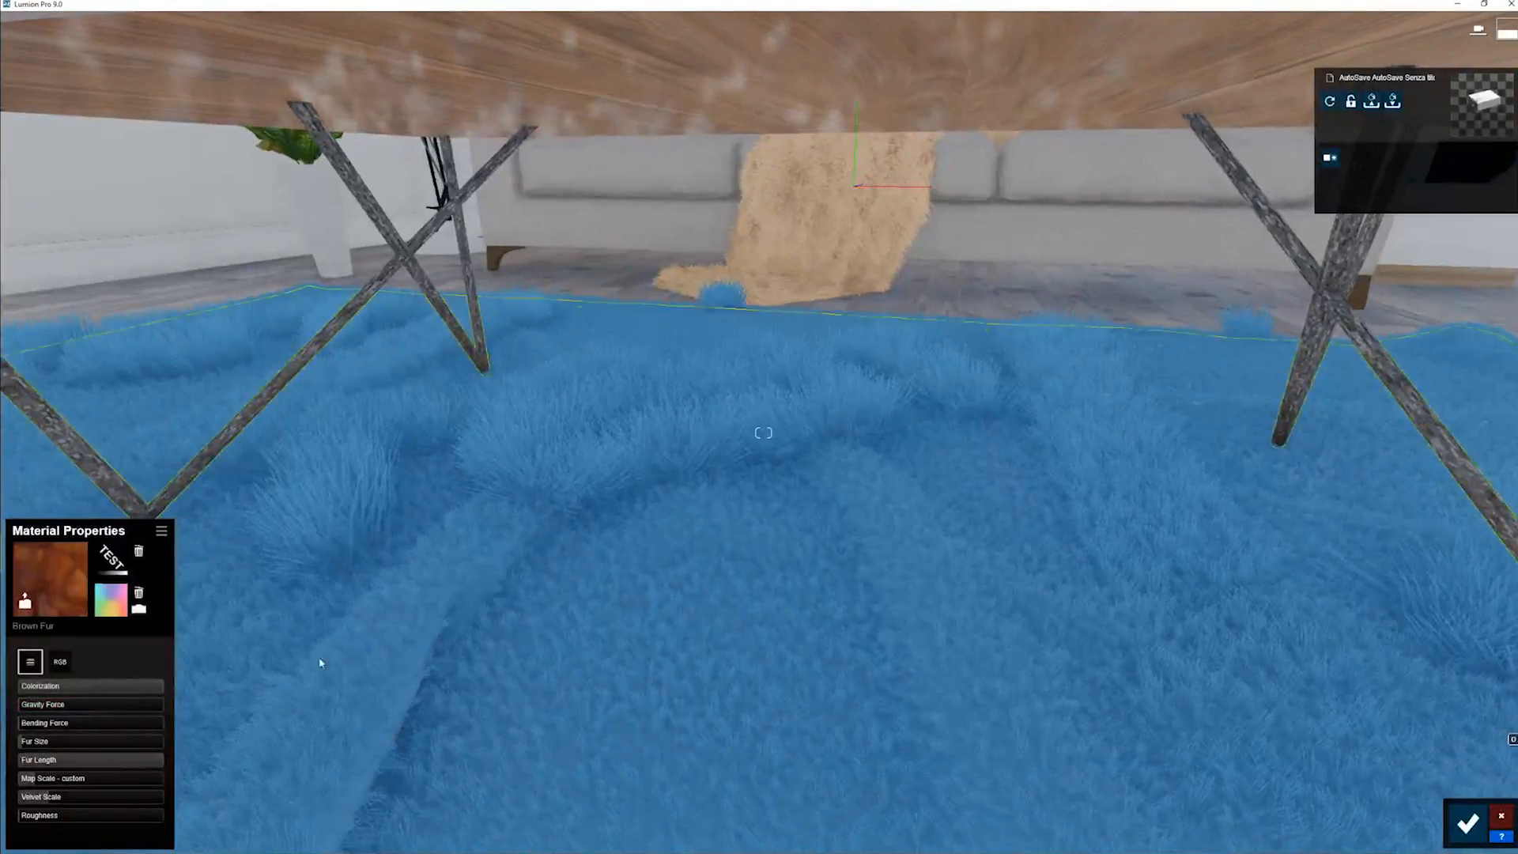
{"action": "key", "text": "e"}
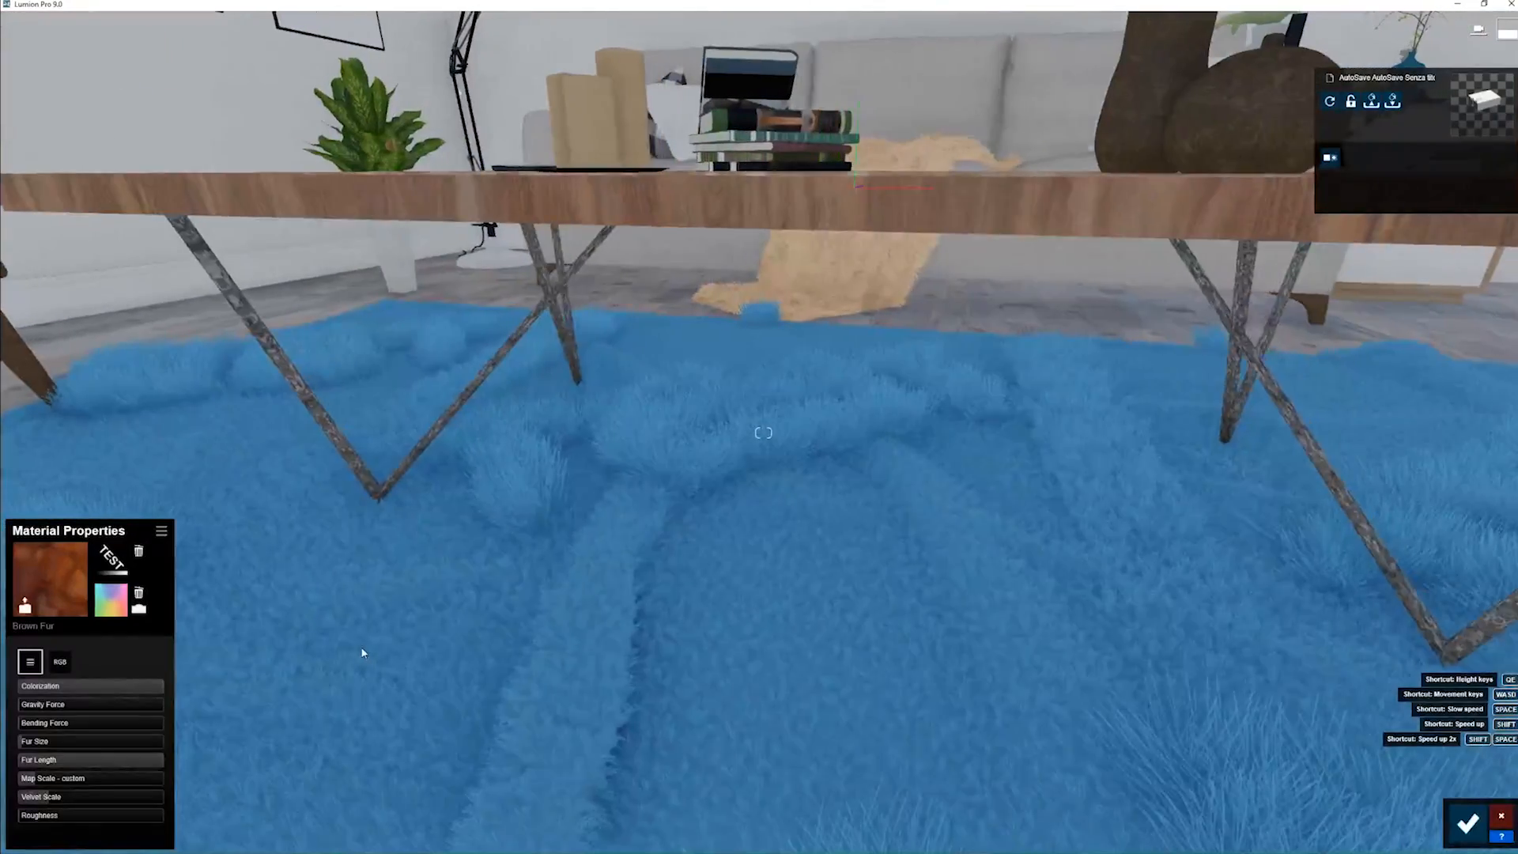
{"action": "key", "text": "s"}
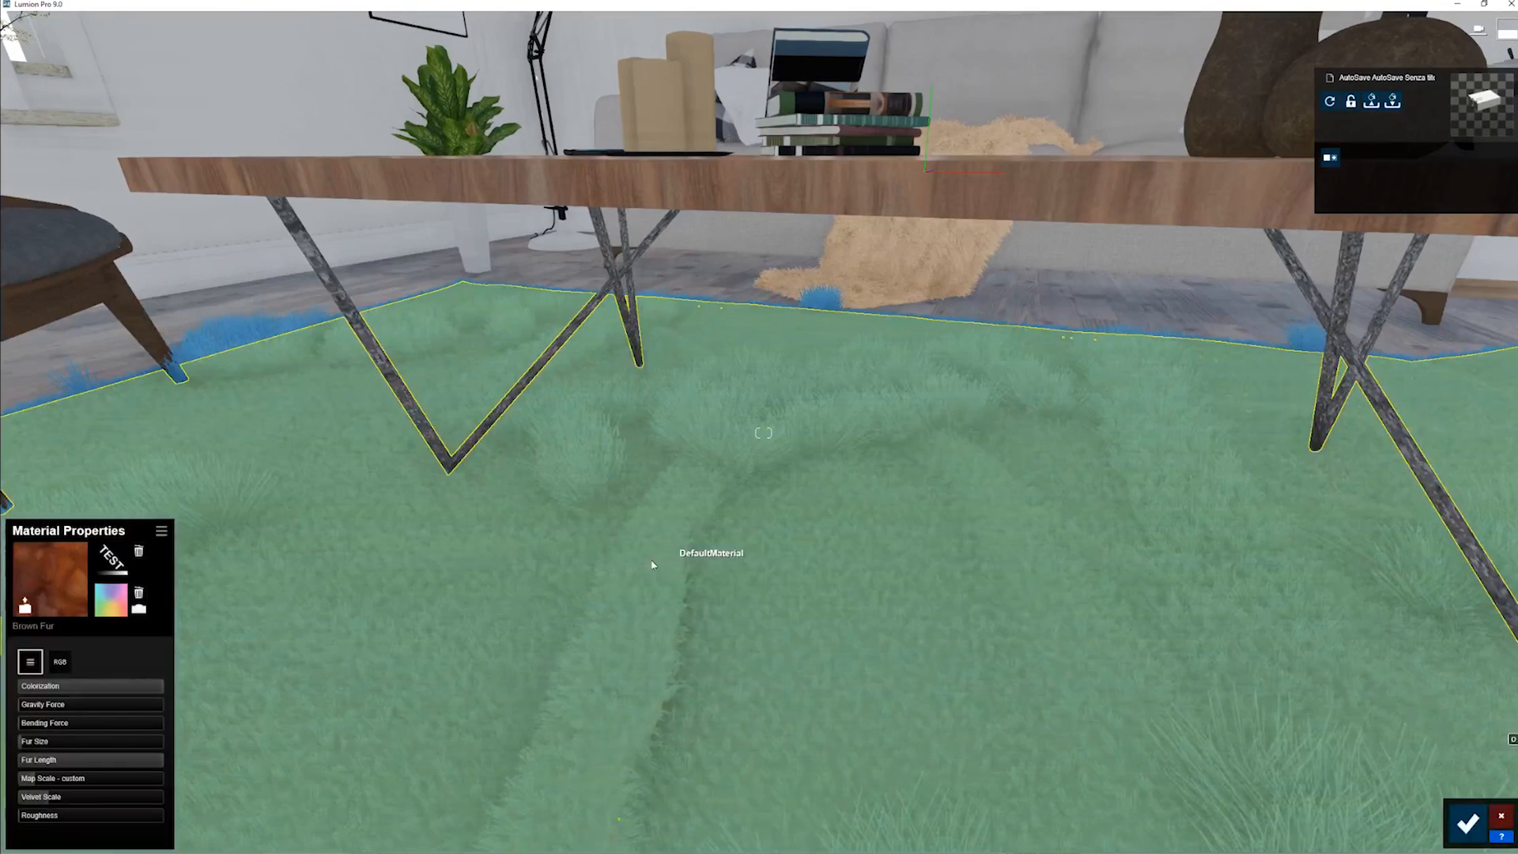
{"action": "right_click_drag", "start_coordinate": [637, 578], "coordinate": [633, 578]}
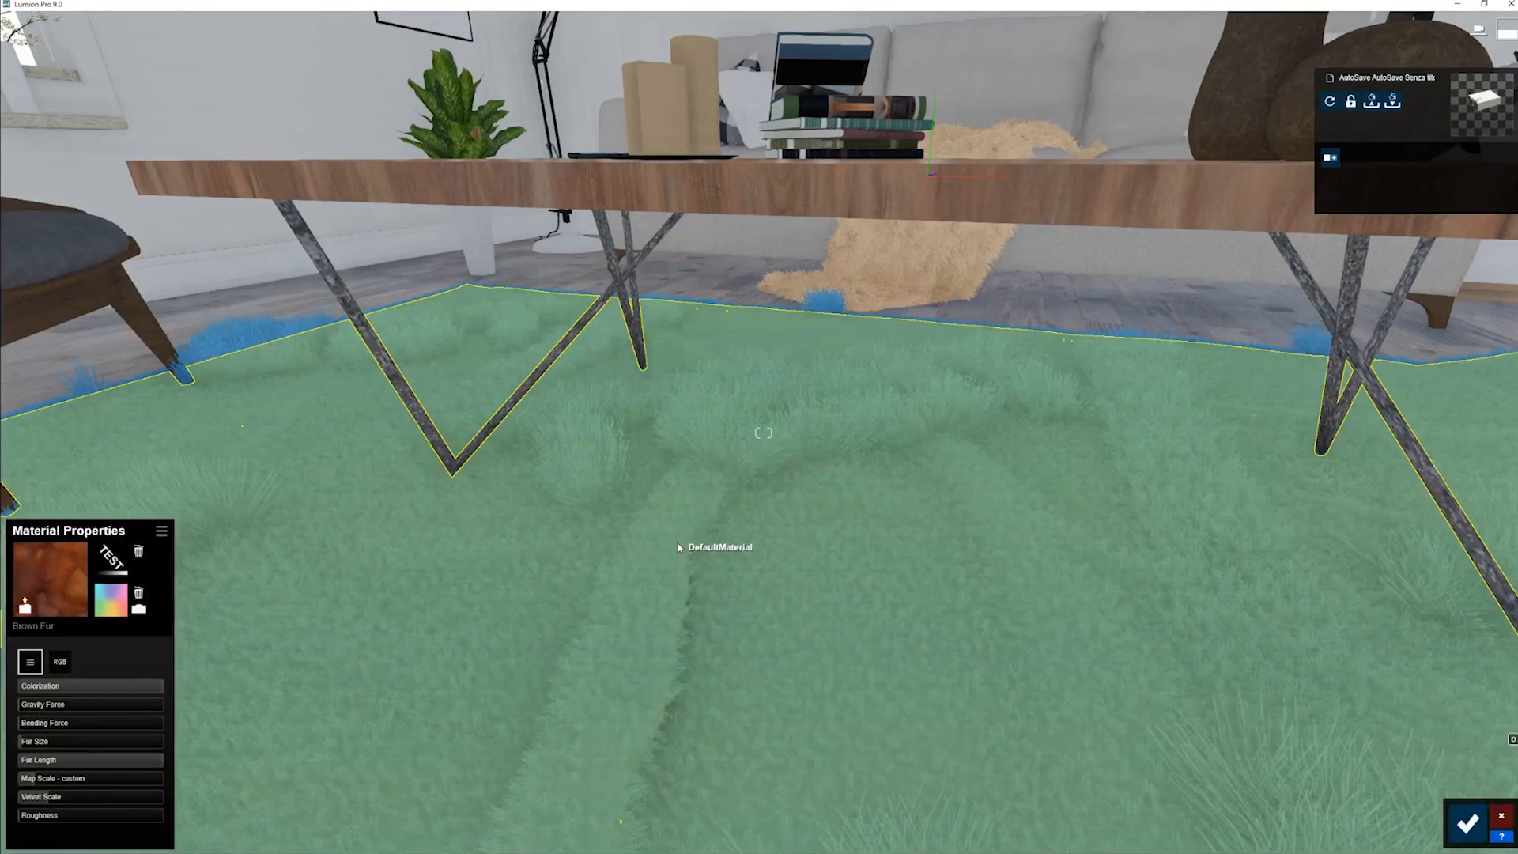
- Lower the rug's Colorization almost to the minimum, and set Gravity Force to about 0.7 and Bending Force to about 0.4
{"action": "key", "text": "d"}
{"action": "key", "text": "q"}
{"action": "mouse_move", "coordinate": [668, 520]}
{"action": "right_mouse_down"}
{"action": "mouse_move", "coordinate": [593, 522]}
{"action": "mouse_move", "coordinate": [661, 520]}
{"action": "right_mouse_up"}
{"action": "key", "text": "s"}
{"action": "key", "text": "d"}
{"action": "key", "text": "w"}
{"action": "key", "text": "d"}
{"action": "key", "text": "w"}
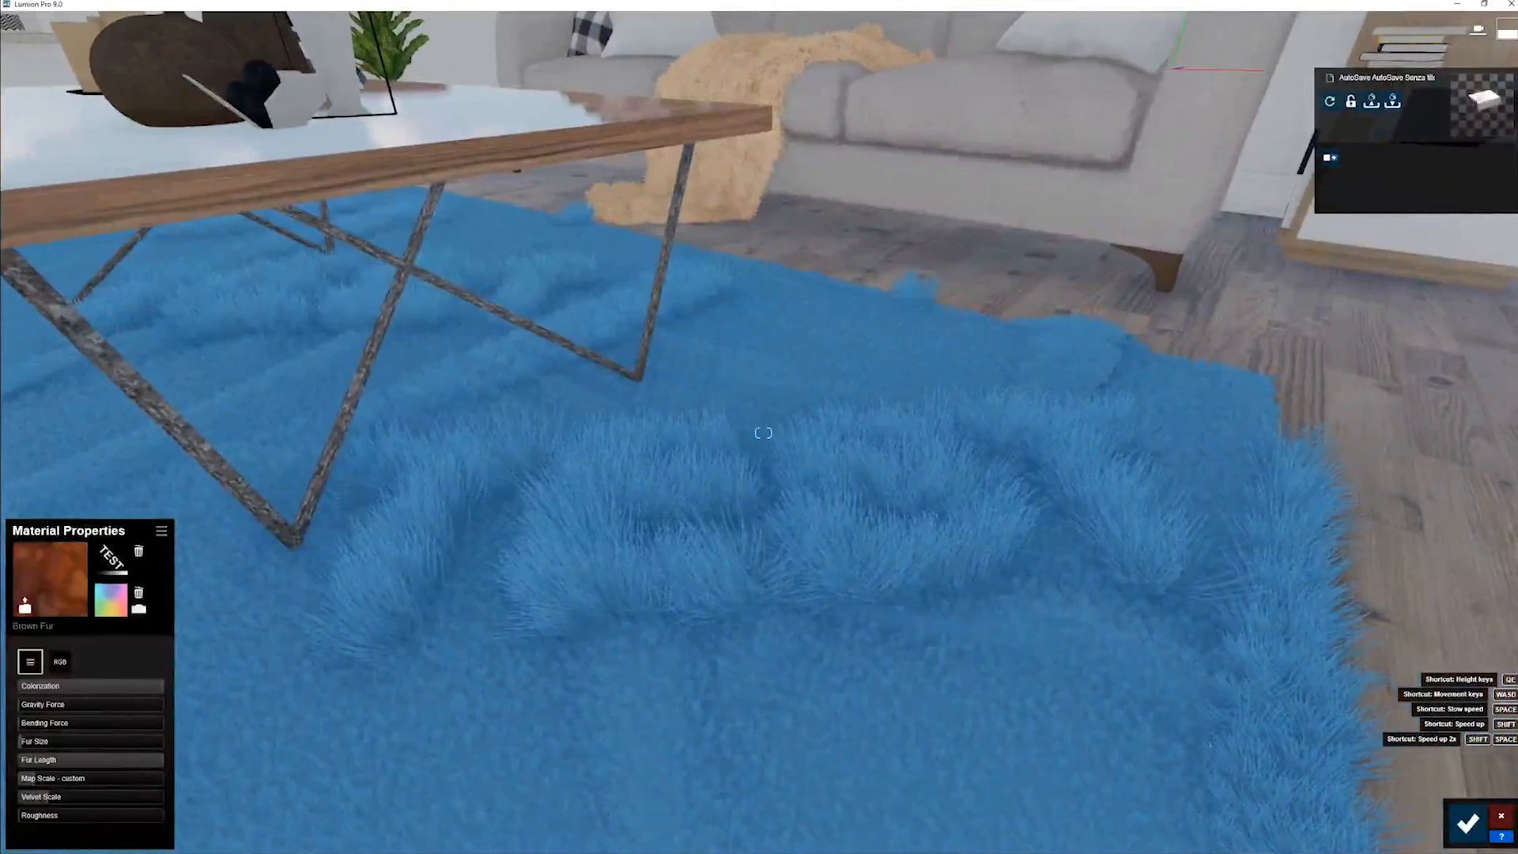
{"action": "mouse_move", "coordinate": [112, 687]}
{"action": "left_mouse_down"}
{"action": "mouse_move", "coordinate": [33, 684]}
{"action": "mouse_move", "coordinate": [116, 710]}
{"action": "left_mouse_up"}
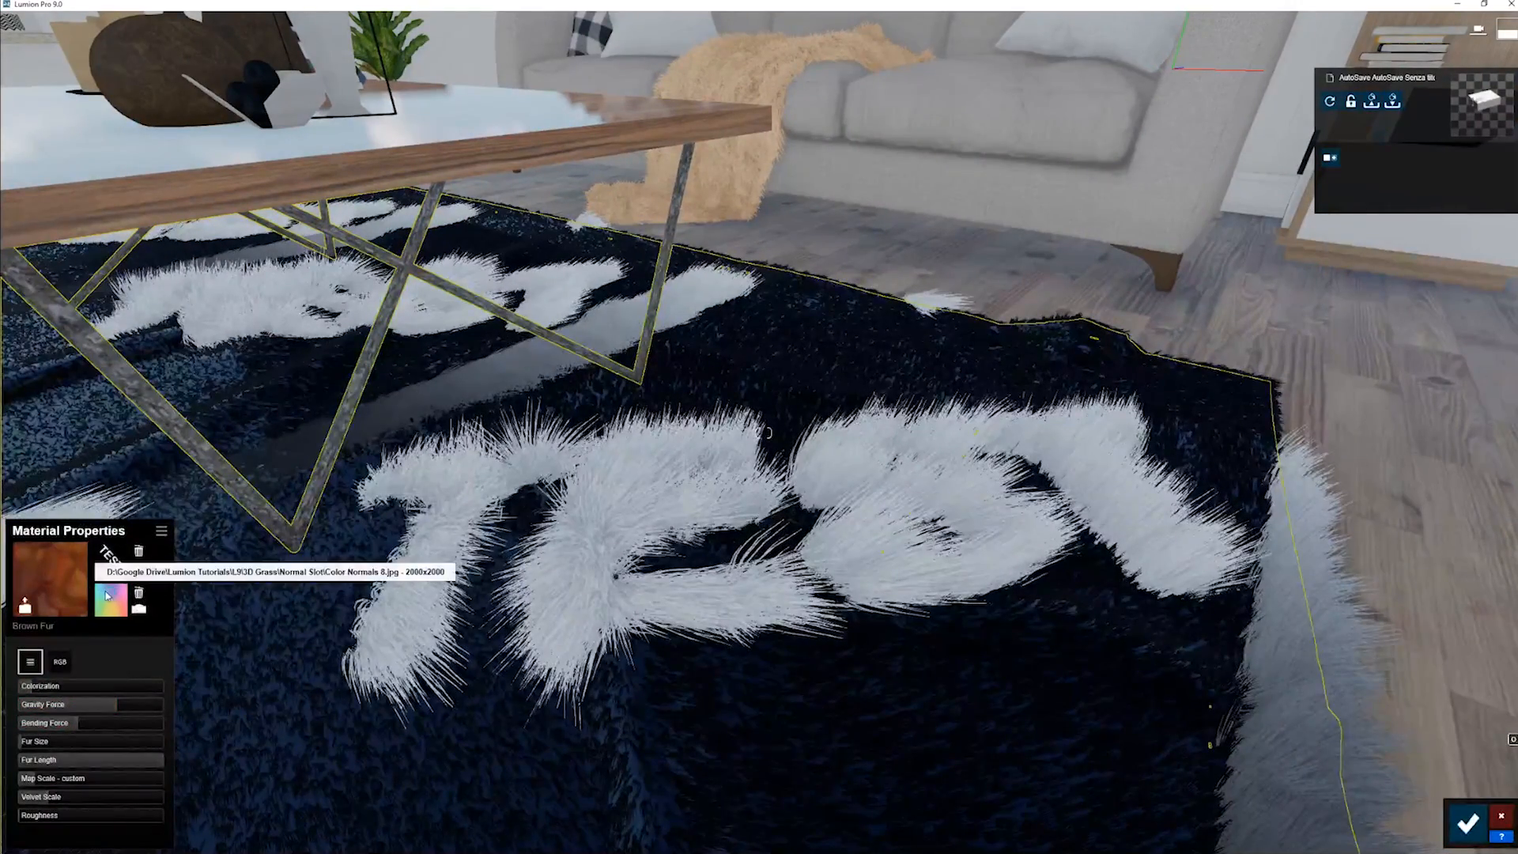
- Replace the rug's normal map with Color Normals 5.jpg from the Normal Slot folder, showing image files instead of TGA files
{"action": "left_click", "coordinate": [111, 600]}
{"action": "left_click", "coordinate": [711, 130]}
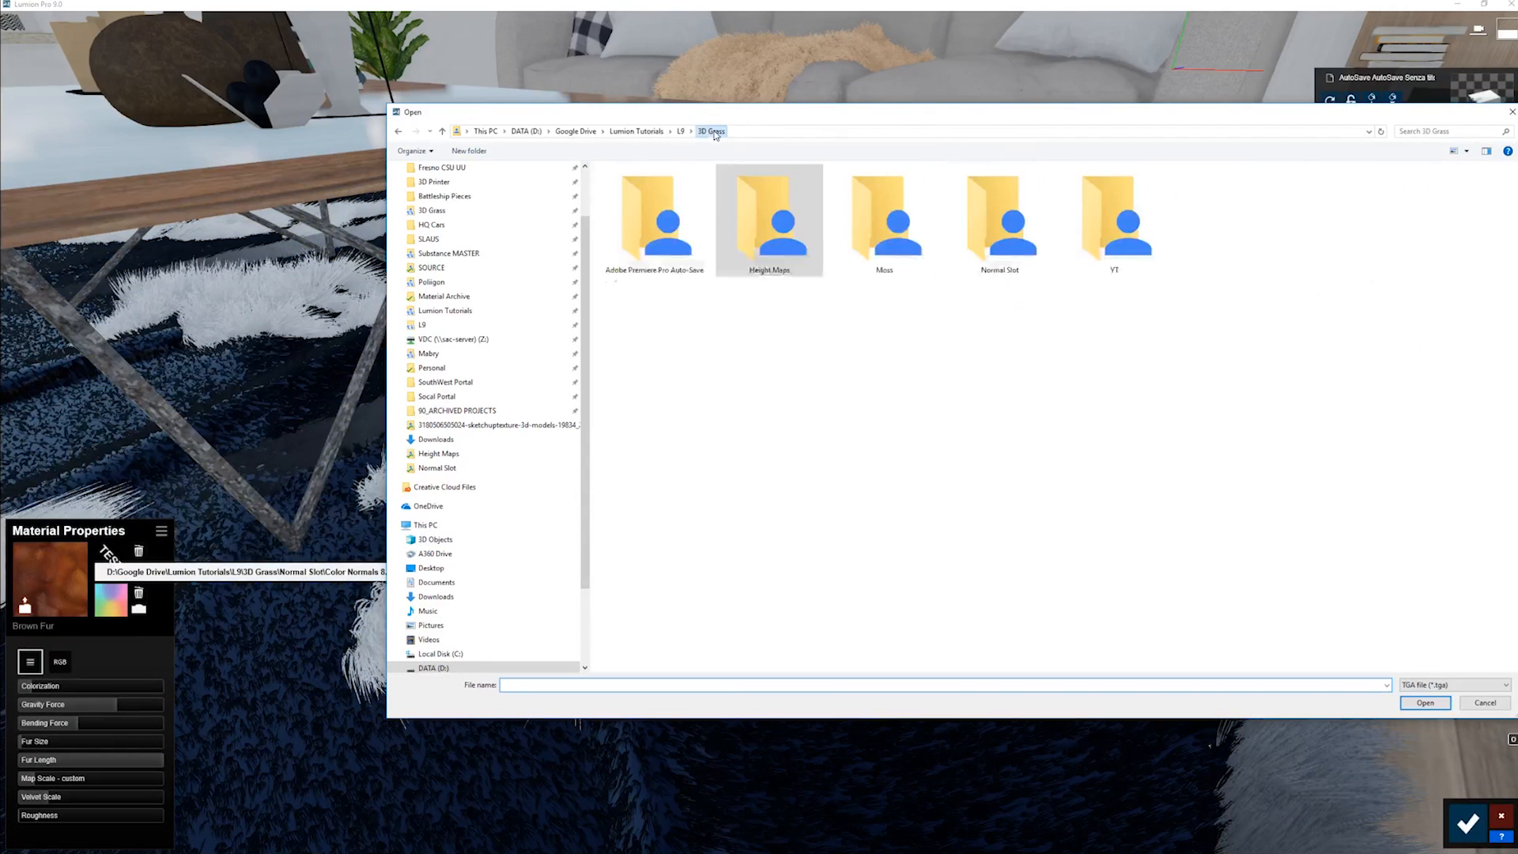
{"action": "double_click", "coordinate": [998, 225]}
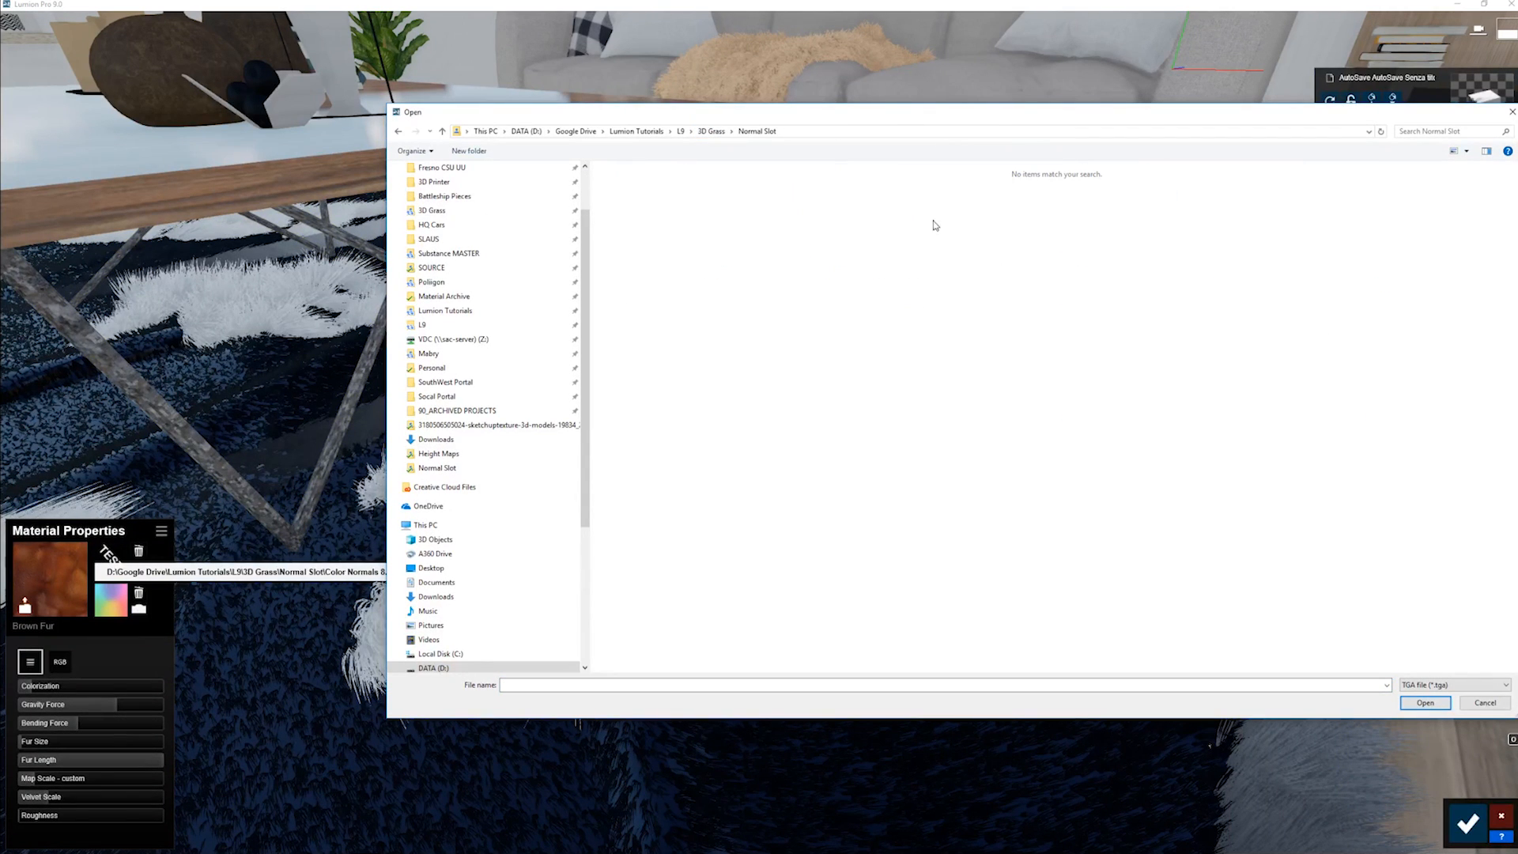
{"action": "left_click", "coordinate": [1425, 685]}
{"action": "left_click", "coordinate": [1436, 700]}
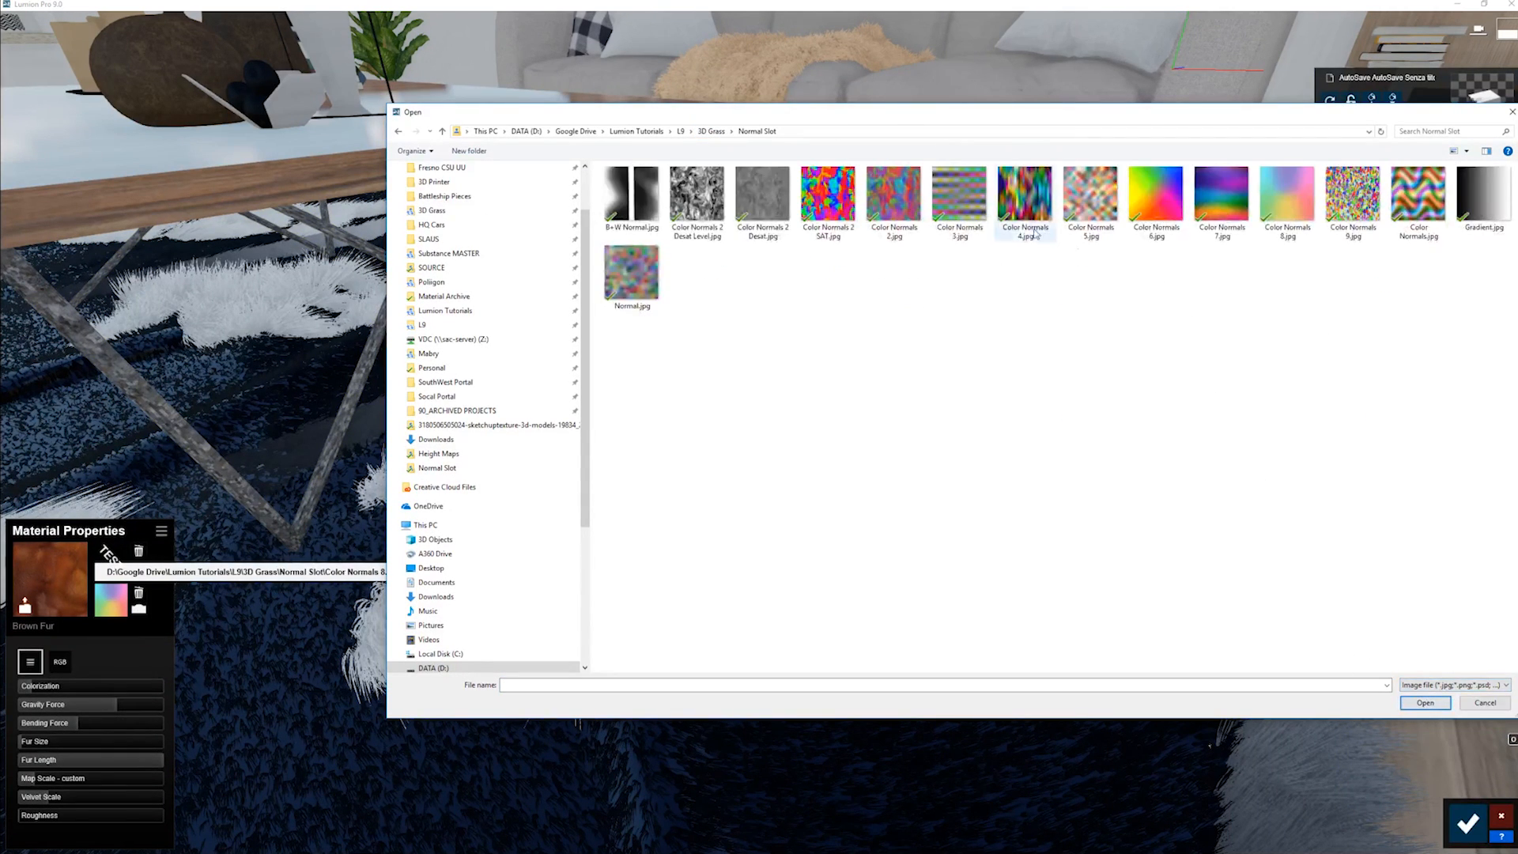
{"action": "double_click", "coordinate": [1087, 203]}
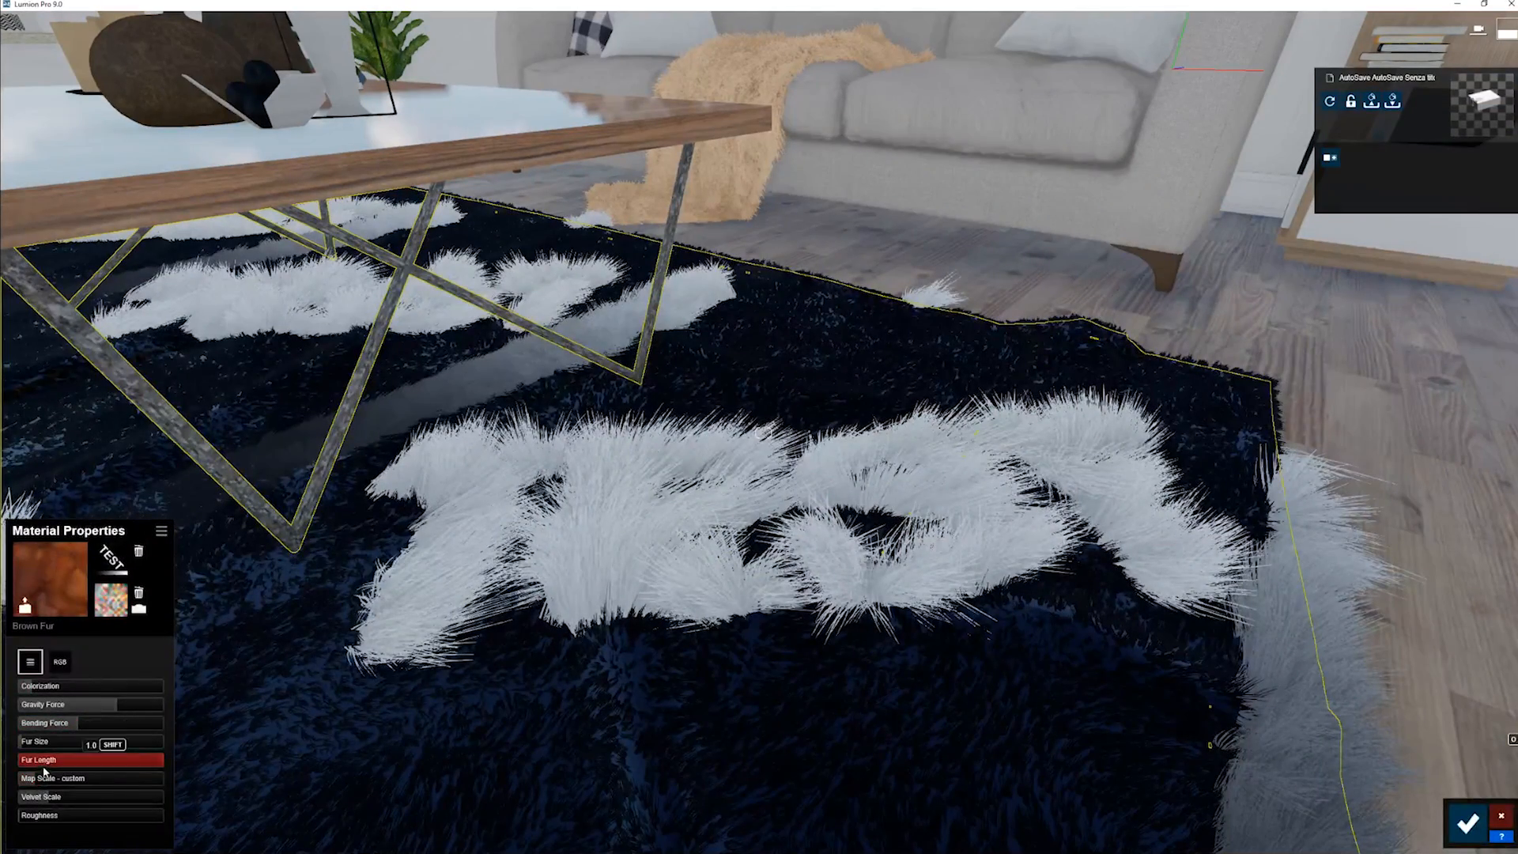
- Adjust the rug's Map Scale slightly and inspect the fur direction on the TEST letters beside the table
{"action": "left_click", "coordinate": [44, 780]}
{"action": "left_click", "coordinate": [40, 780]}
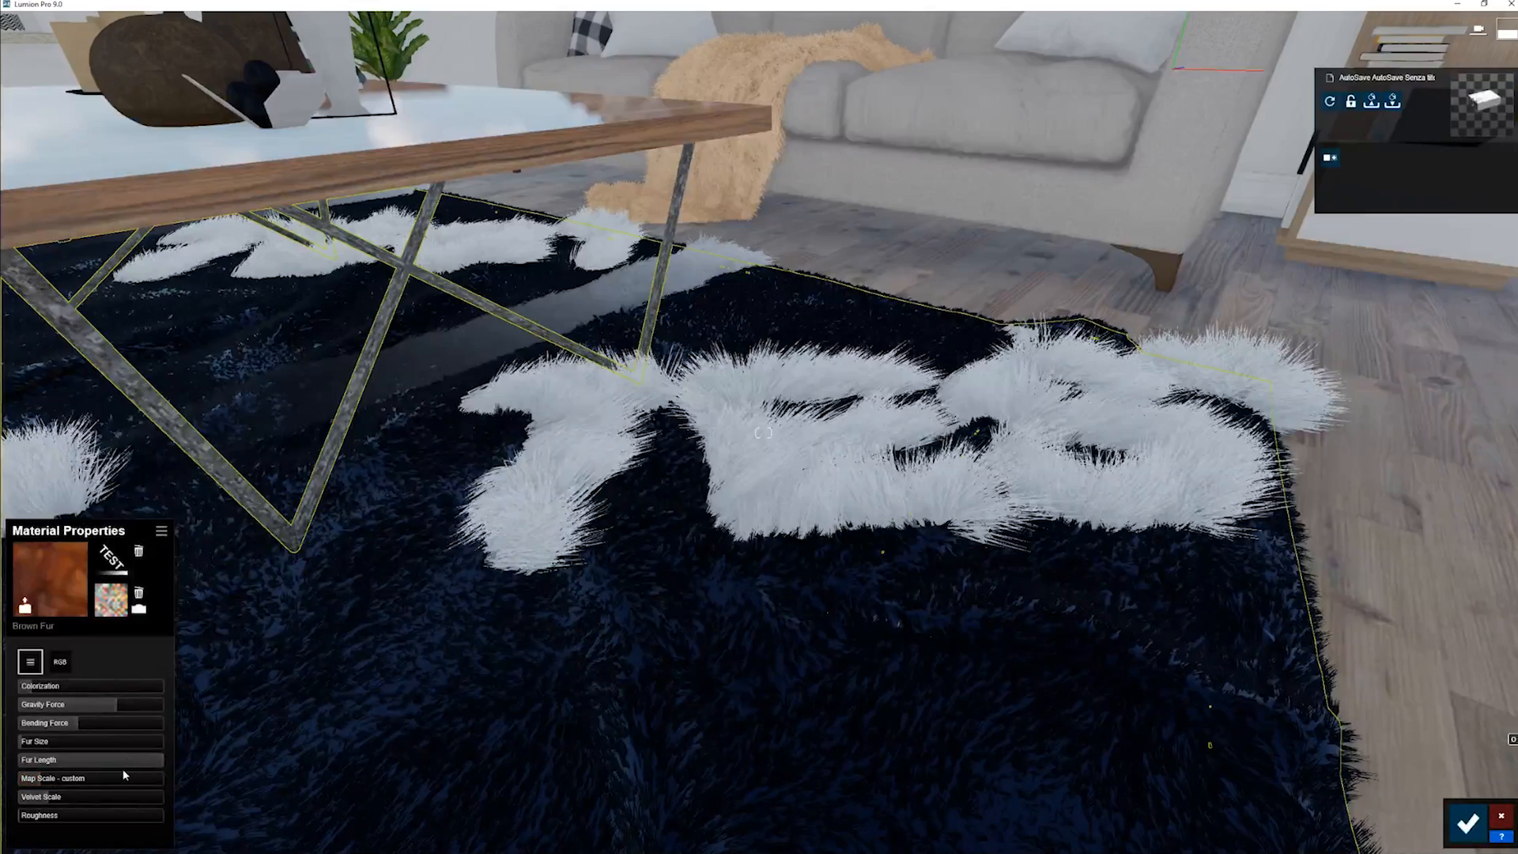
{"action": "key", "text": "a"}
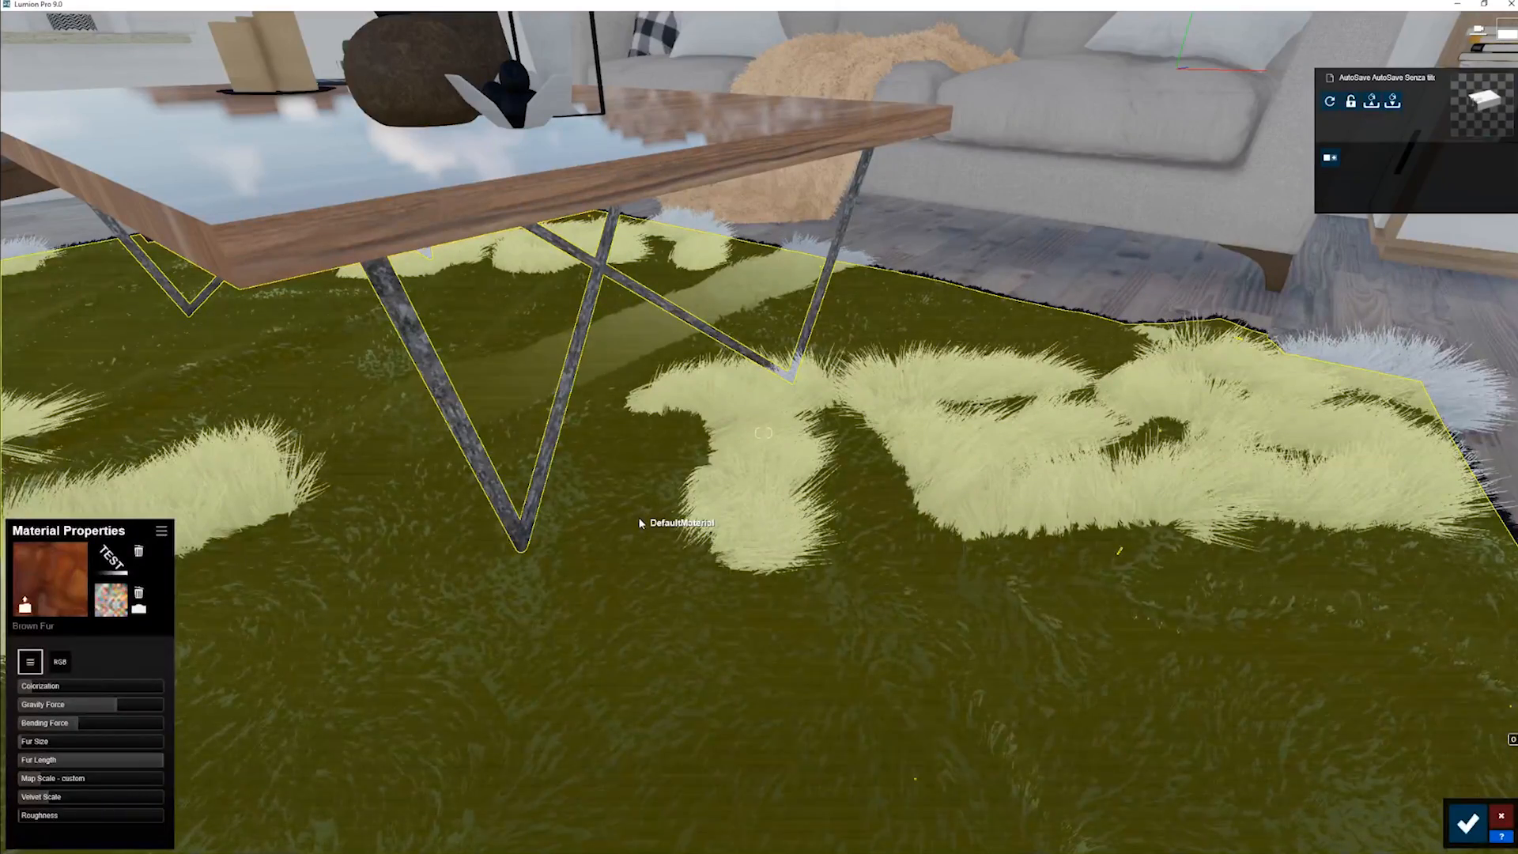
{"action": "key", "text": "d"}
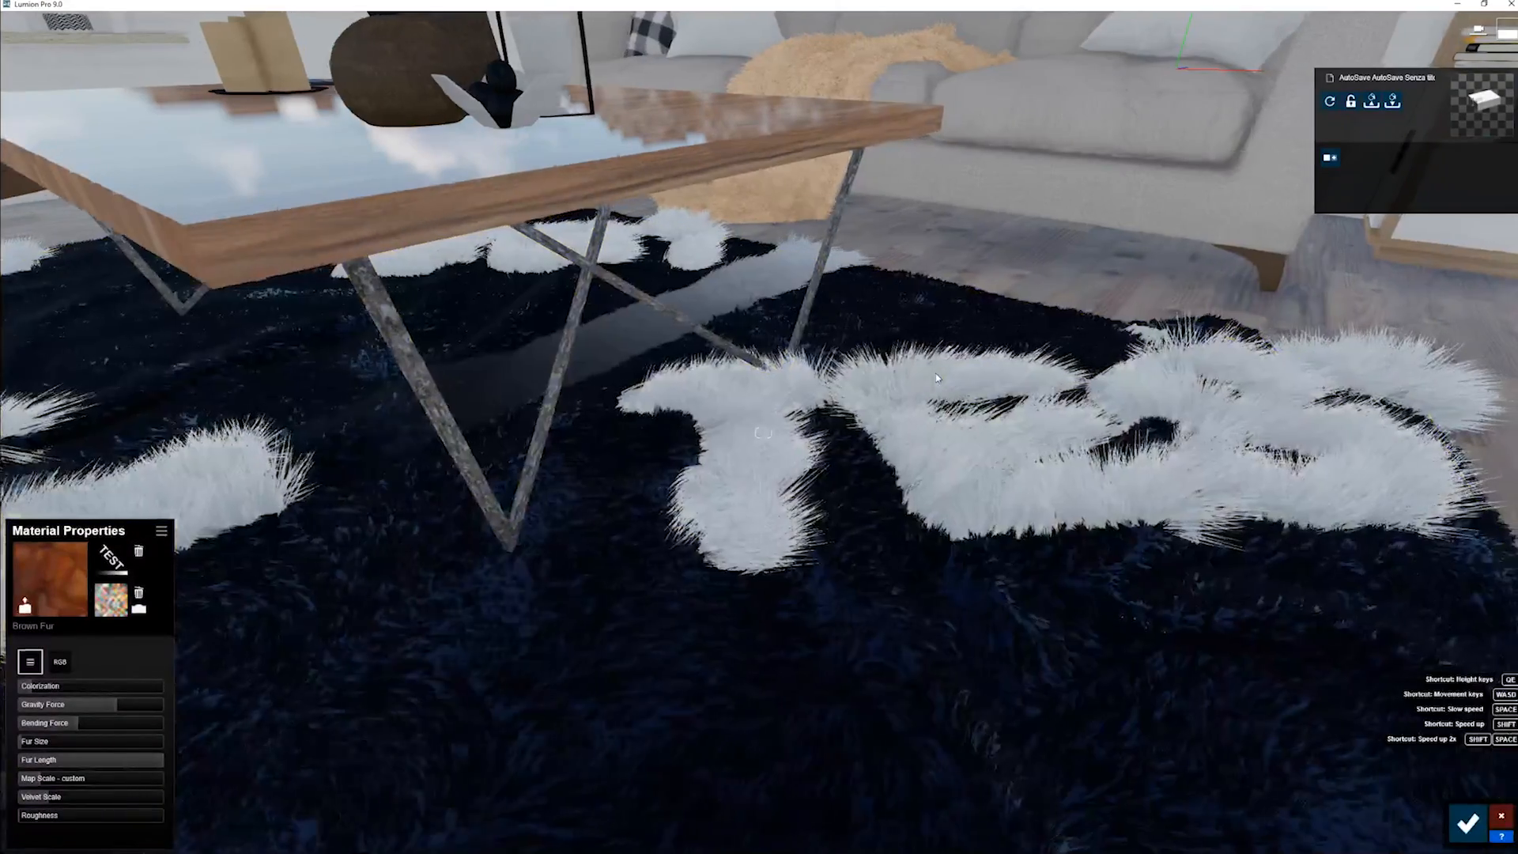
{"action": "key", "text": "a"}
{"action": "key", "text": "s"}
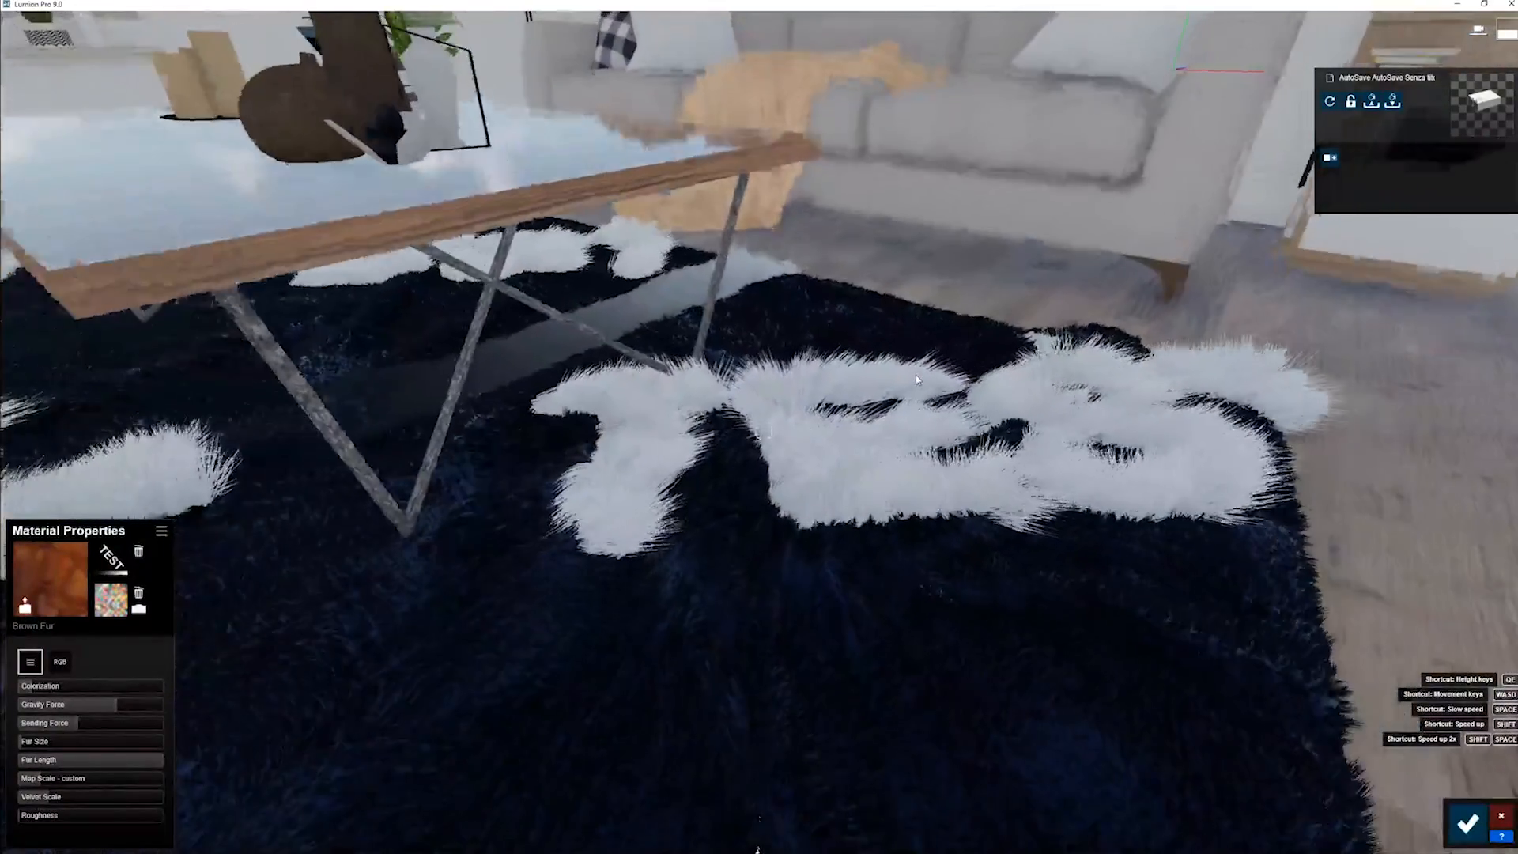
{"action": "key", "text": "w"}
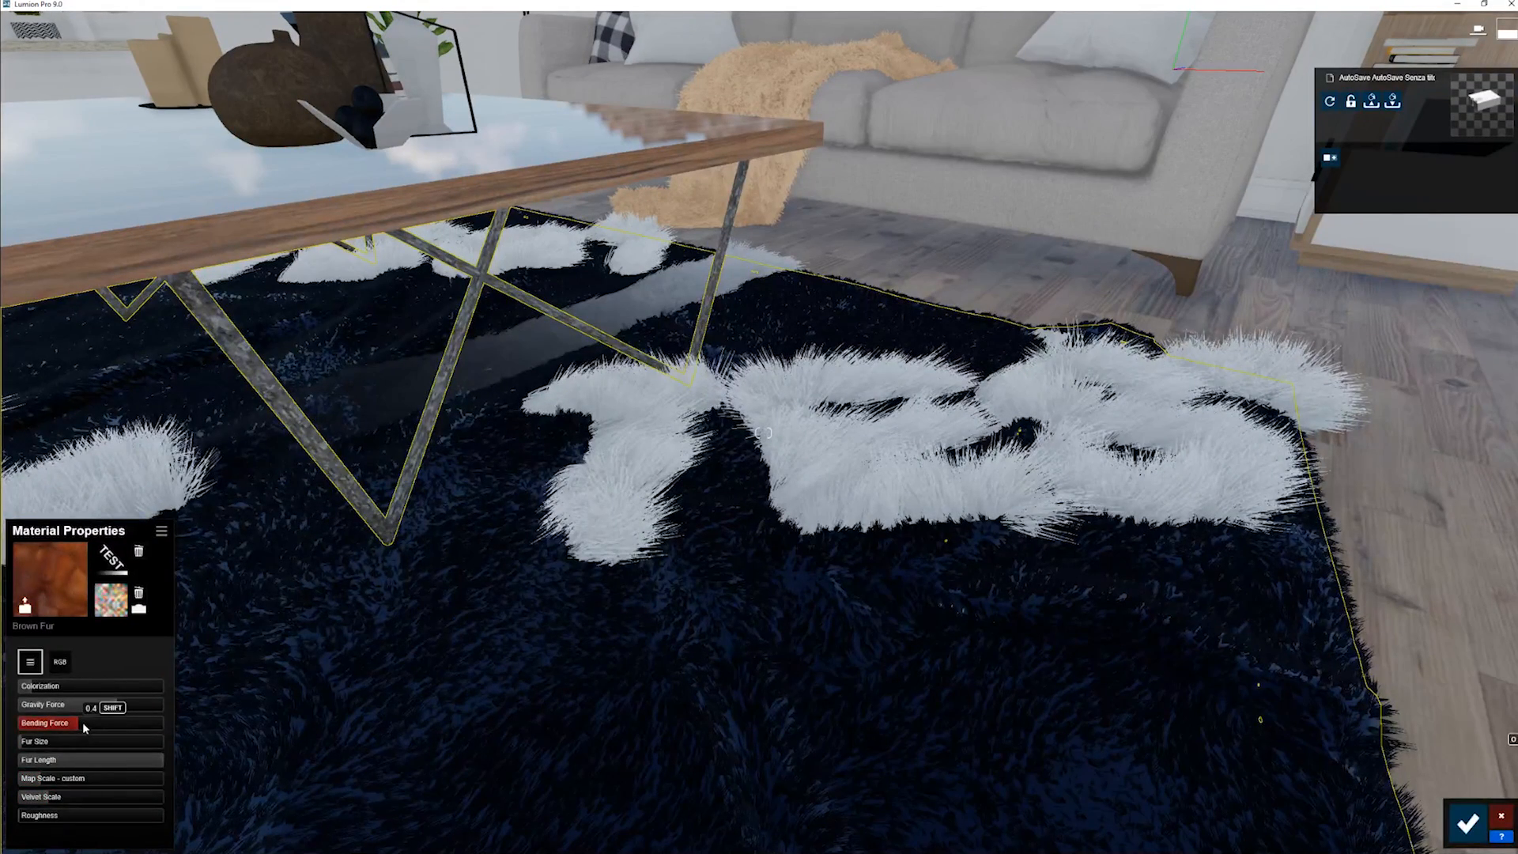
- Fine-tune the rug's Bending Force around 0.4, shorten its Fur Length to about 0.3, and inspect the TEST letters
{"action": "left_click_drag", "start_coordinate": [69, 724], "coordinate": [63, 767]}
{"action": "key", "text": "w"}
{"action": "key", "text": "d"}
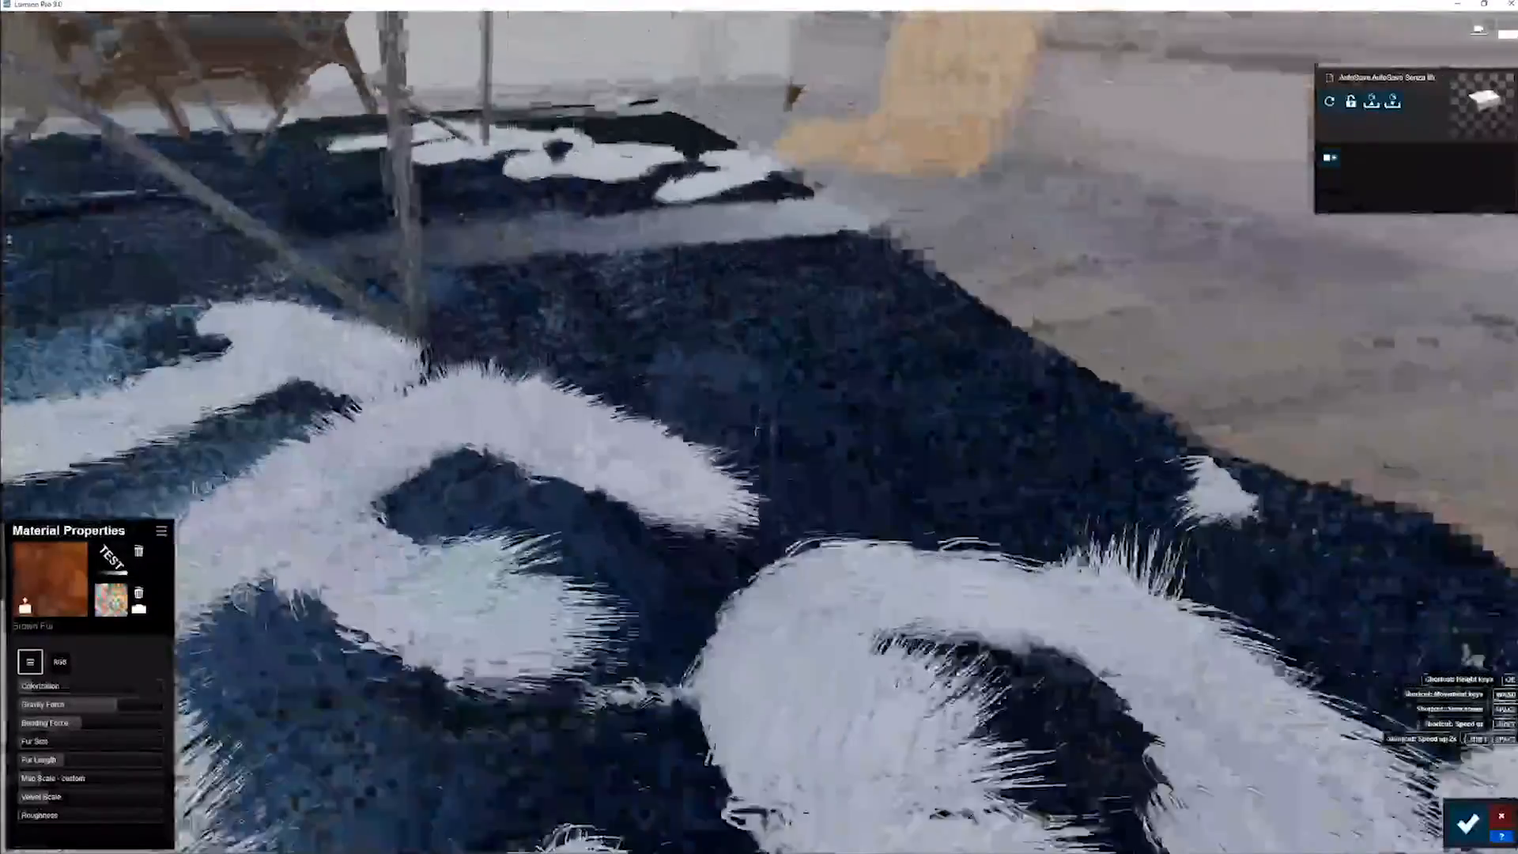
{"action": "key", "text": "s"}
{"action": "key", "text": "a"}
{"action": "key", "text": "s"}
{"action": "right_click_drag", "start_coordinate": [490, 625], "coordinate": [558, 613]}
{"action": "key", "text": "d"}
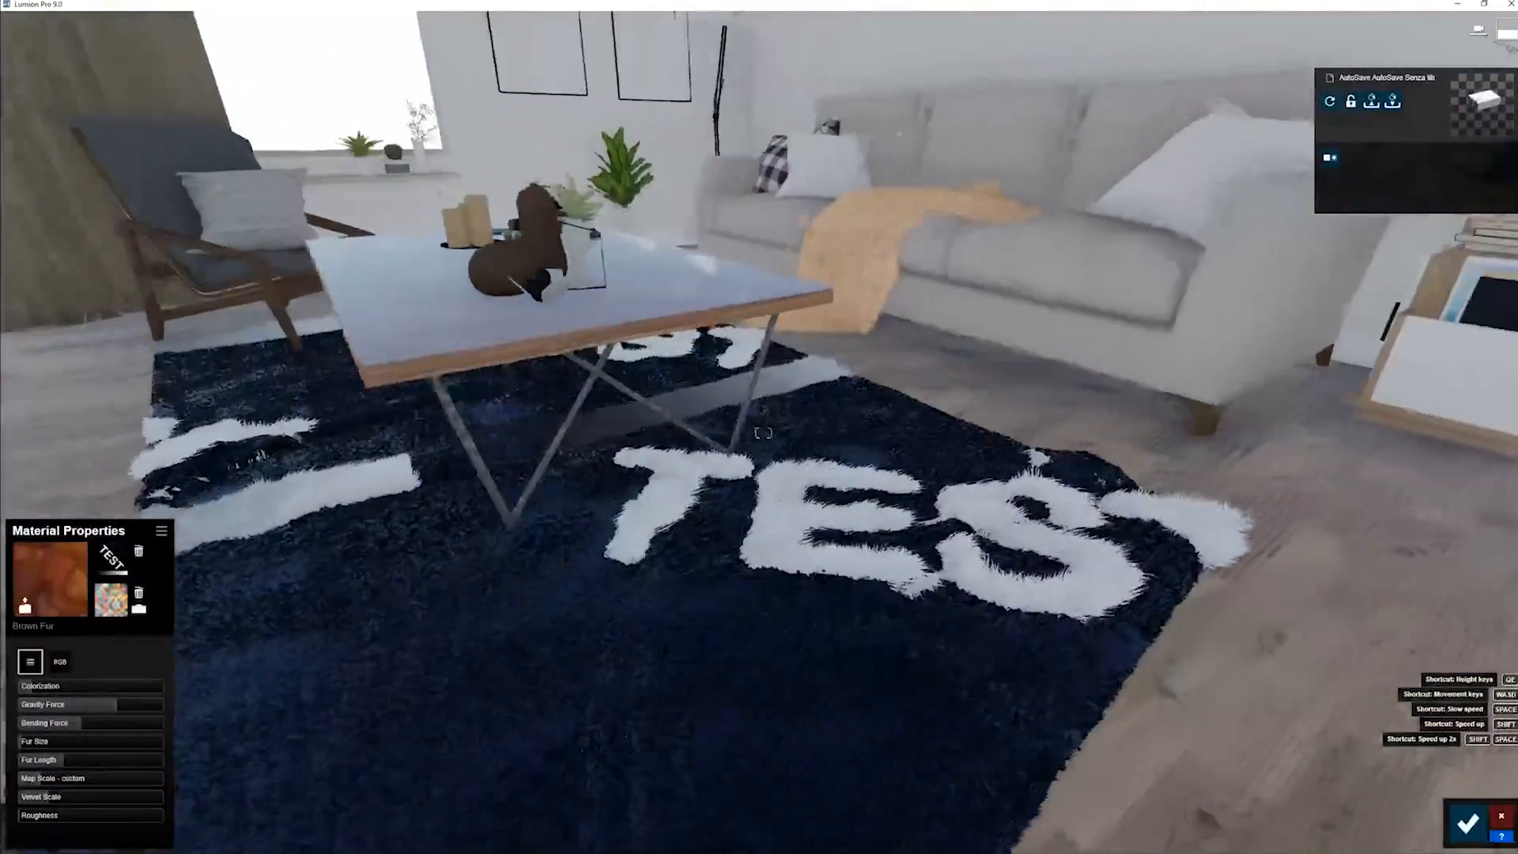
{"action": "key", "text": "w"}
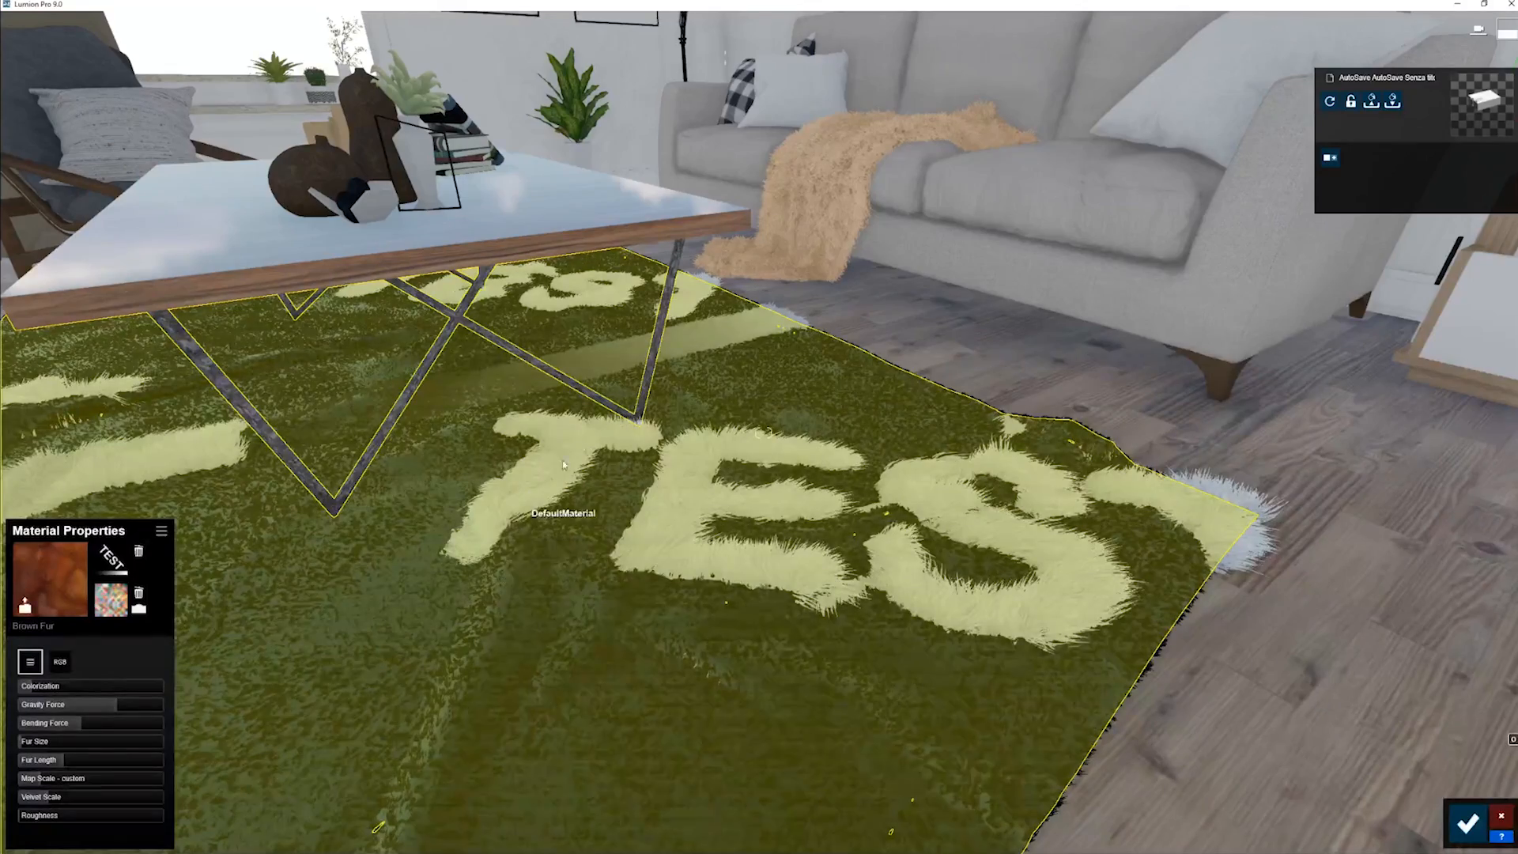
- Examine the whole rug from above, comparing the long fur on the white letters with the short dark areas
{"action": "right_click_drag", "start_coordinate": [562, 460], "coordinate": [301, 29]}
{"action": "key", "text": "s"}
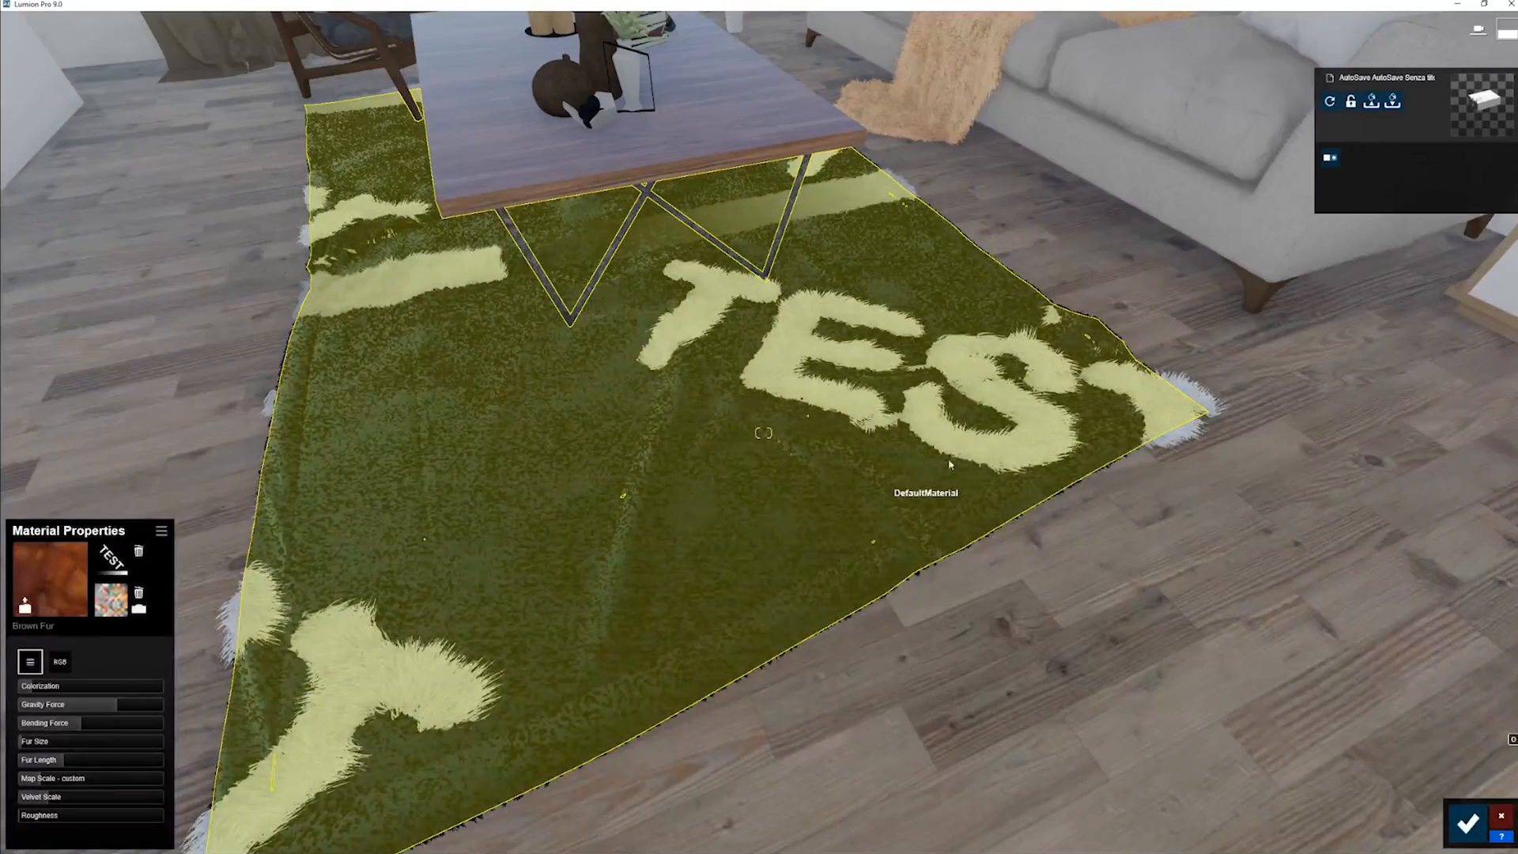
{"action": "right_click_drag", "start_coordinate": [918, 444], "coordinate": [453, 74]}
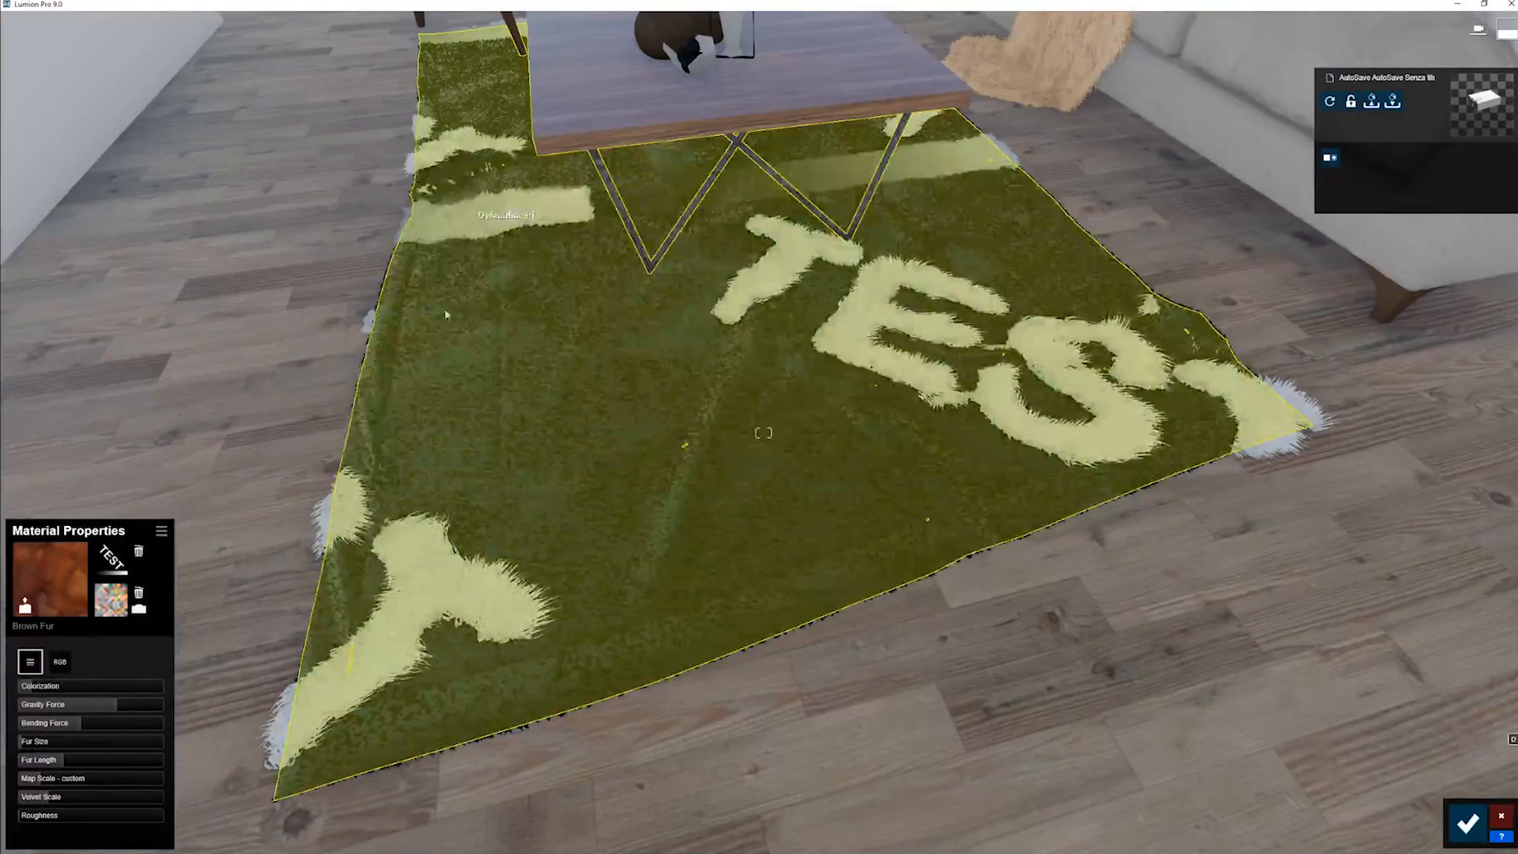
{"action": "scroll", "coordinate": [560, 580], "scroll_direction": "up", "scroll_amount": 2}
{"action": "scroll", "coordinate": [543, 510], "scroll_direction": "down", "scroll_amount": 3}
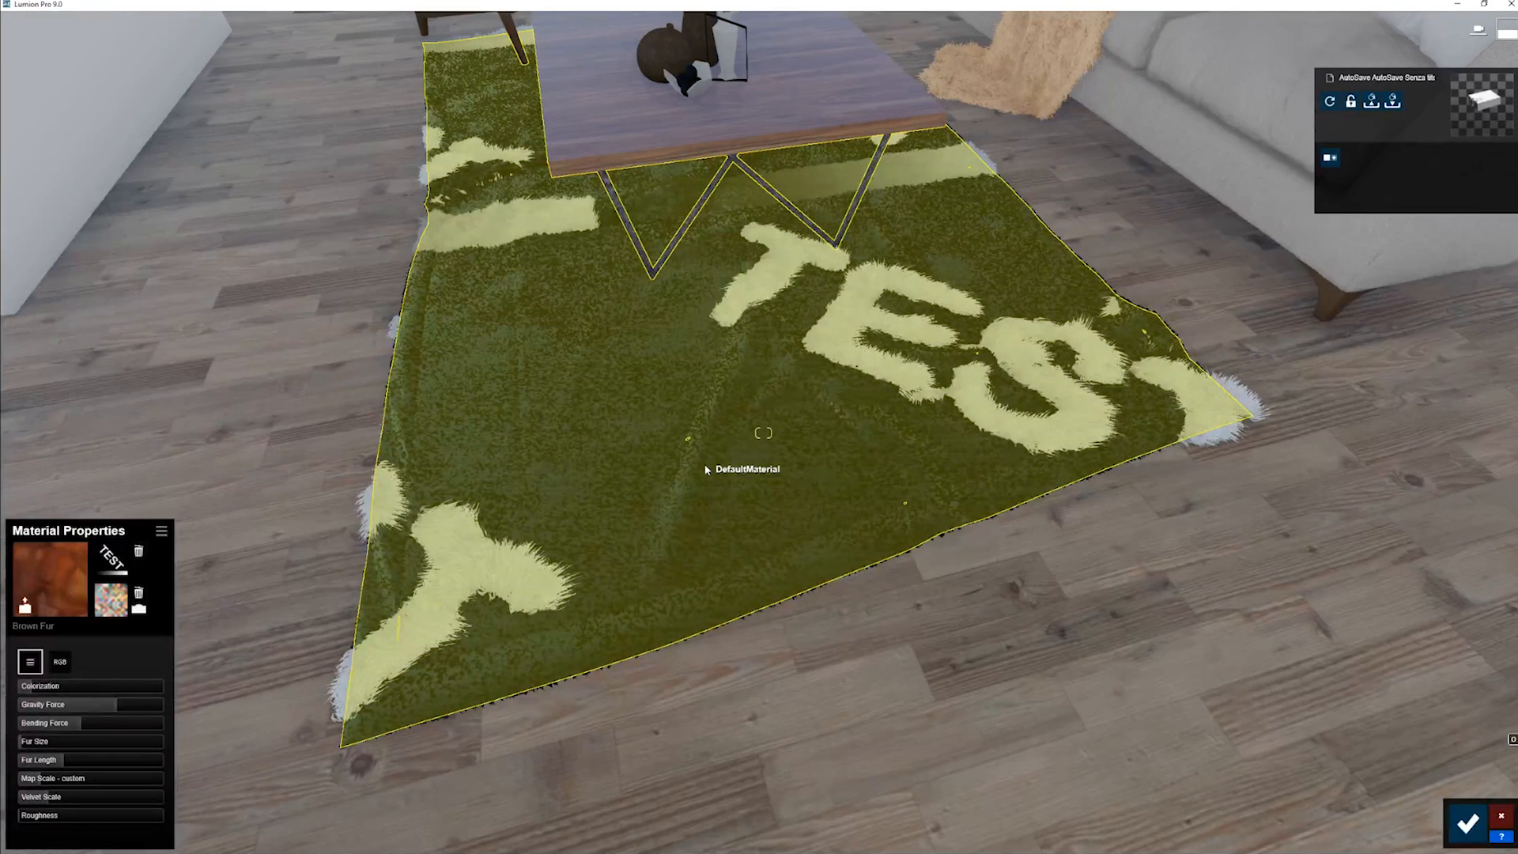
{"action": "key", "text": "d"}
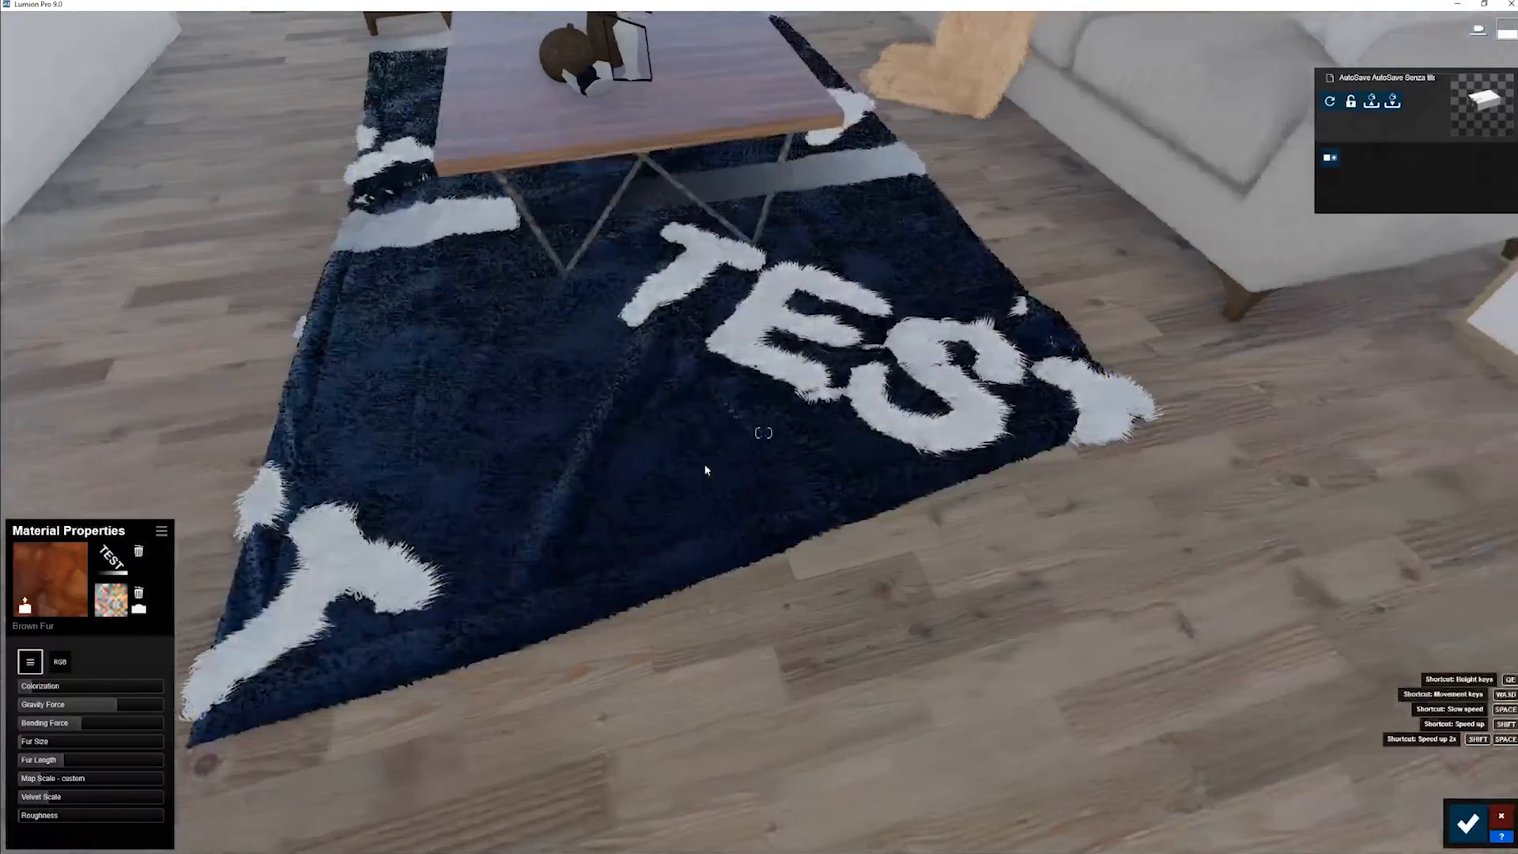
{"action": "key", "text": "a"}
{"action": "key", "text": "w"}
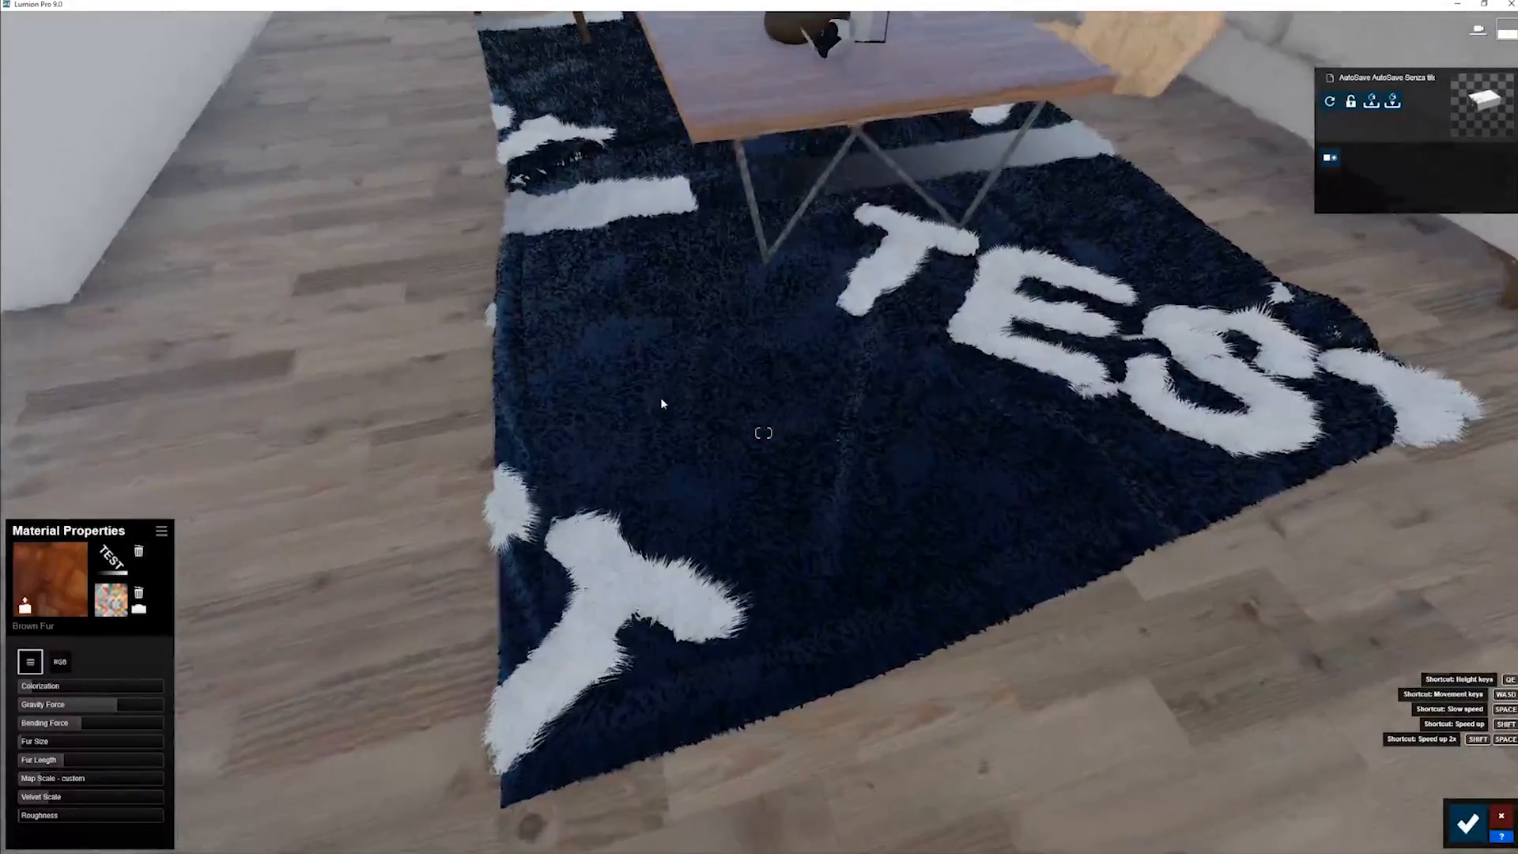
{"action": "key", "text": "s"}
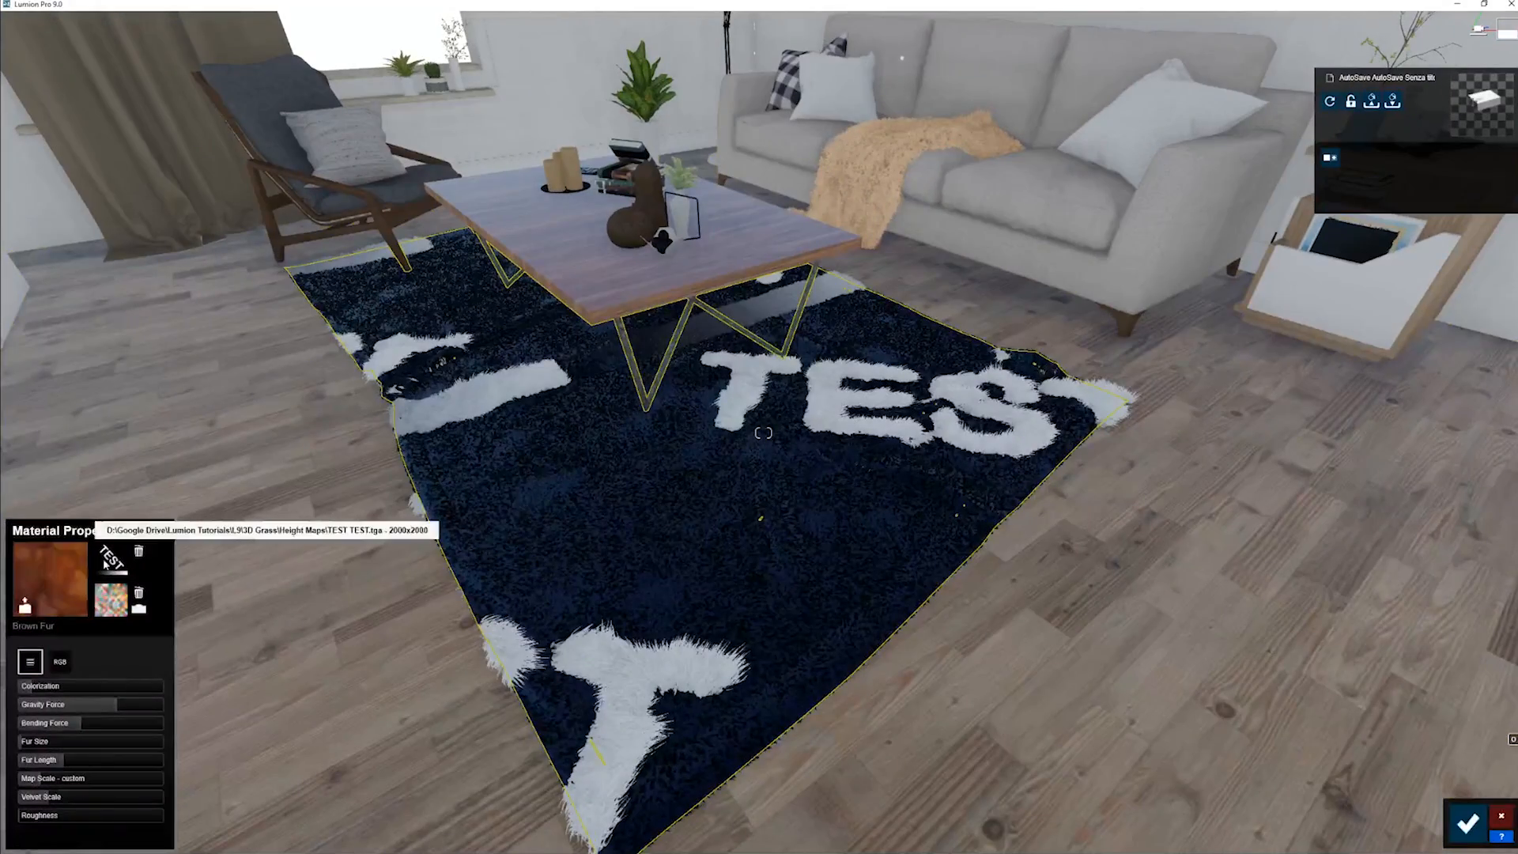
{"action": "key", "text": "w"}
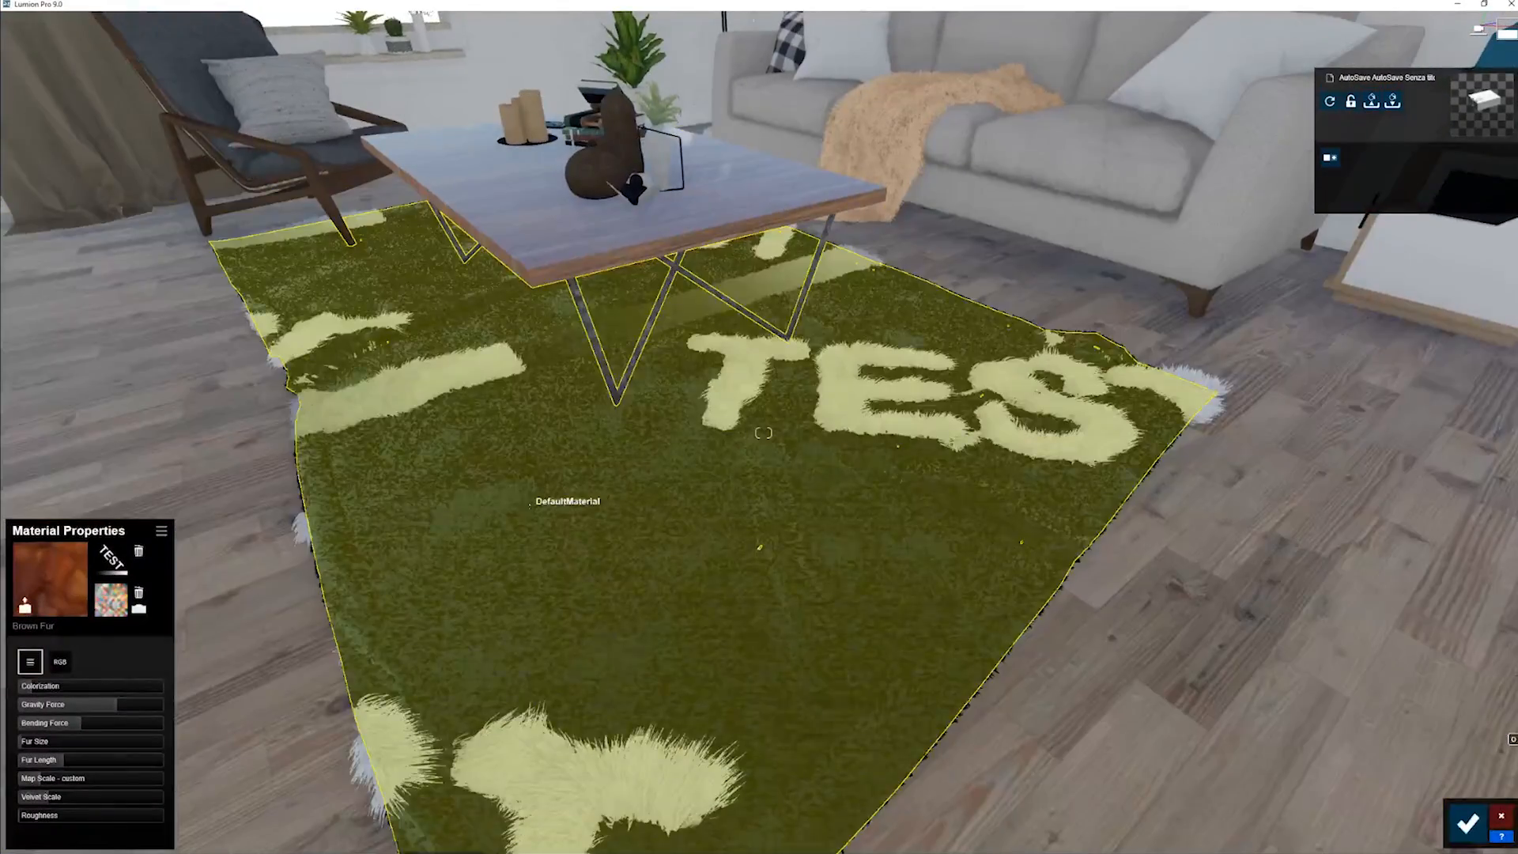
{"action": "key", "text": "s"}
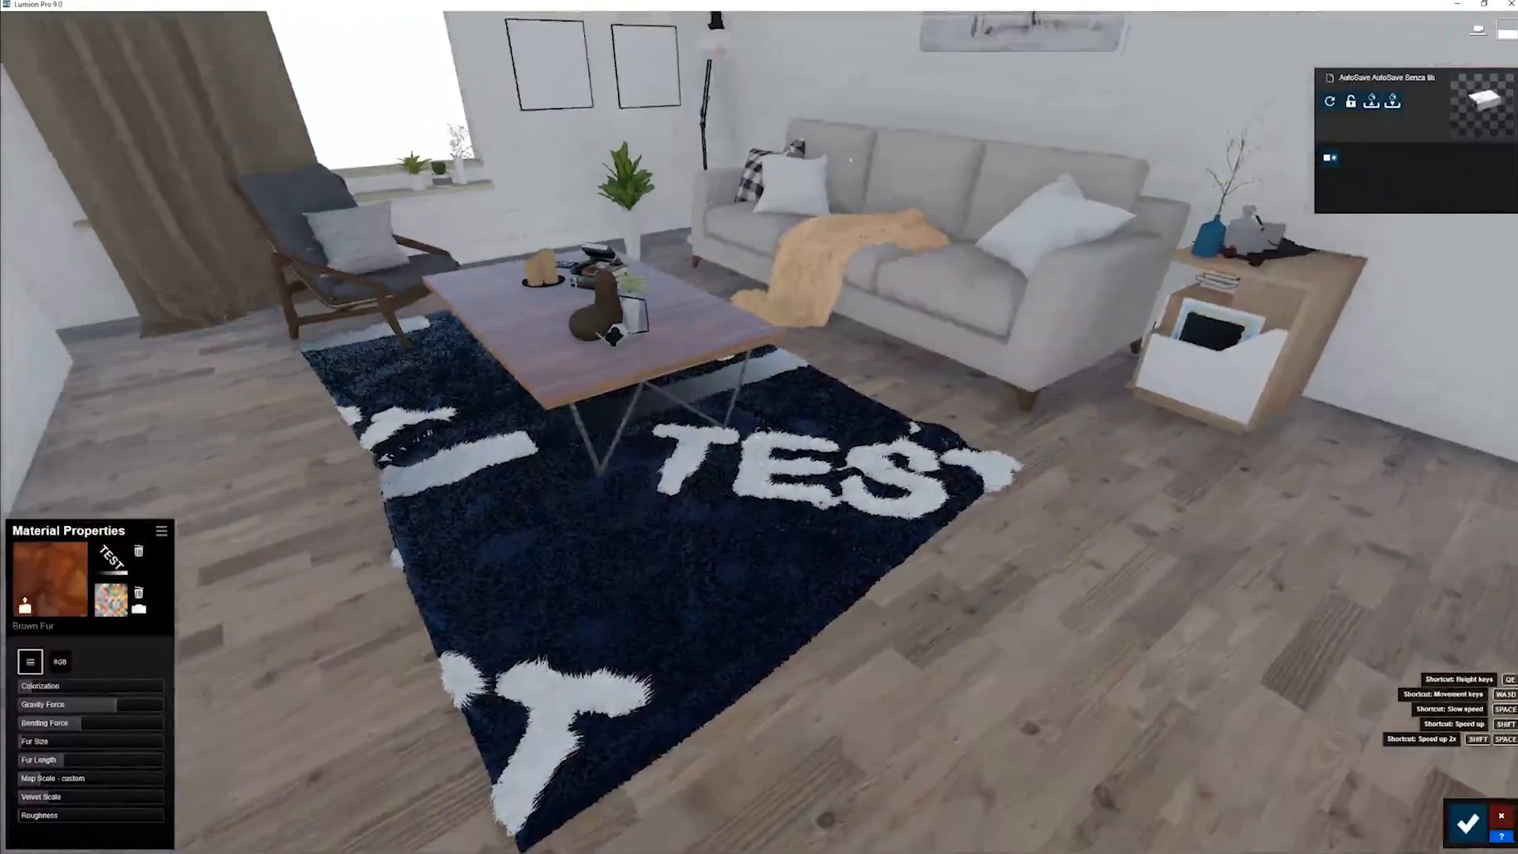
- Examine the fur throw on the sofa up close and from across the coffee table
{"action": "right_click_drag", "start_coordinate": [538, 577], "coordinate": [530, 494]}
{"action": "key", "text": "w"}
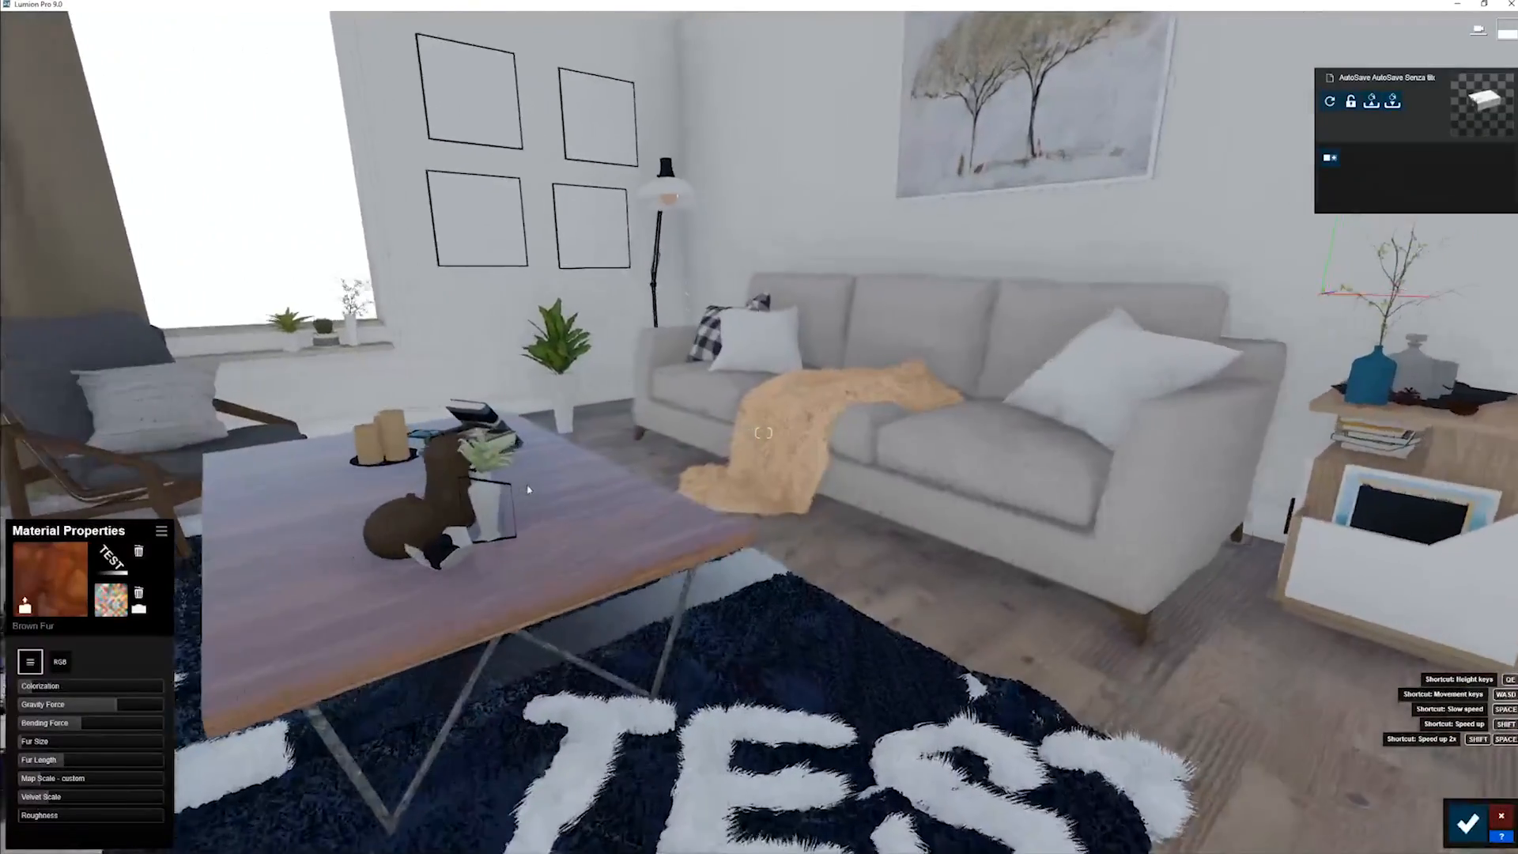
{"action": "key", "text": "w"}
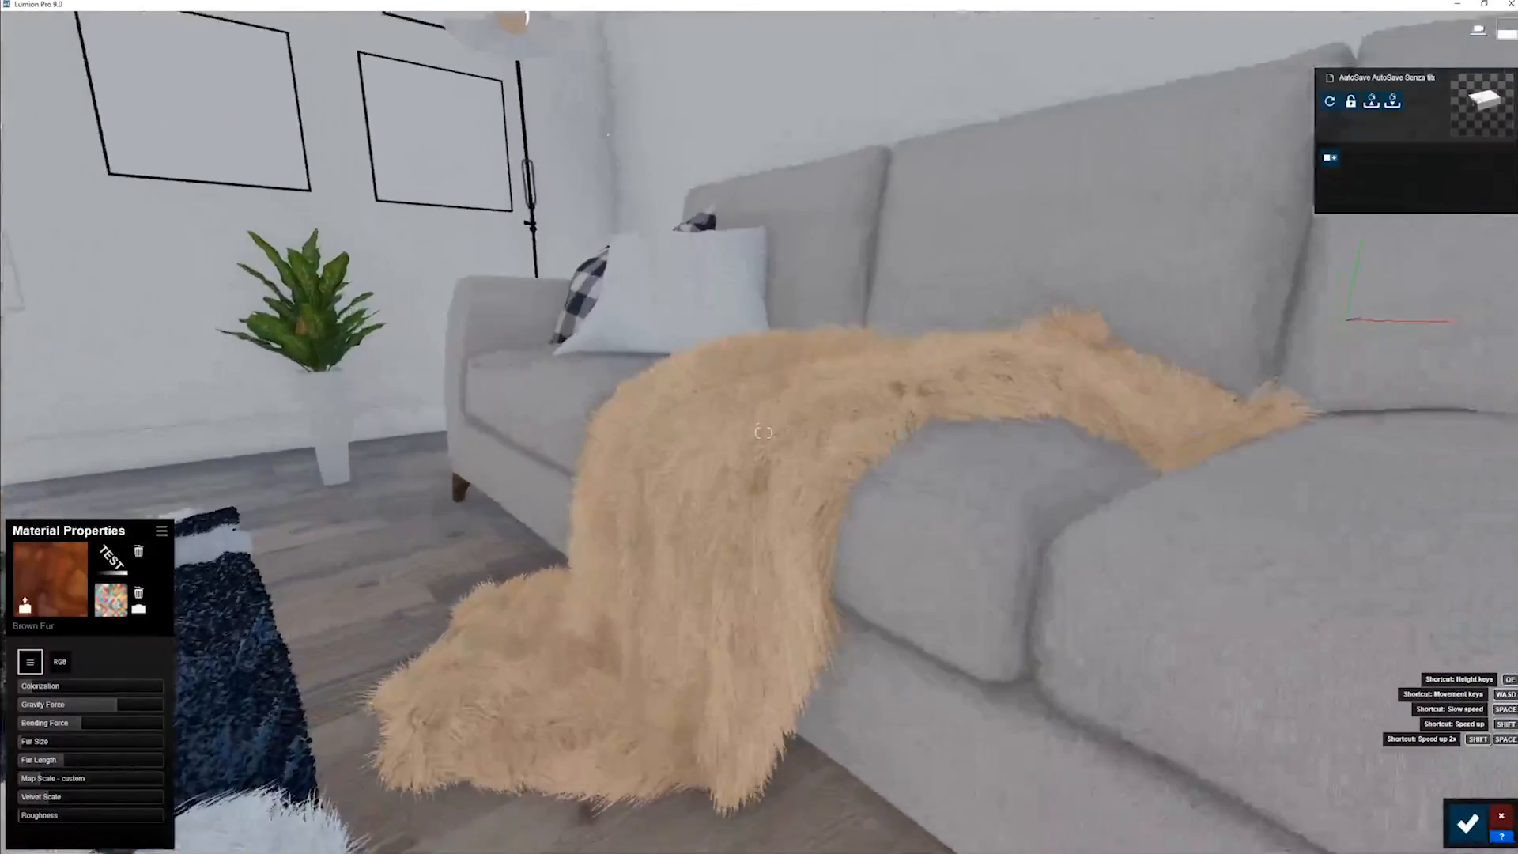
{"action": "right_click_drag", "start_coordinate": [763, 433], "coordinate": [763, 514]}
{"action": "key", "text": "w"}
{"action": "key", "text": "s"}
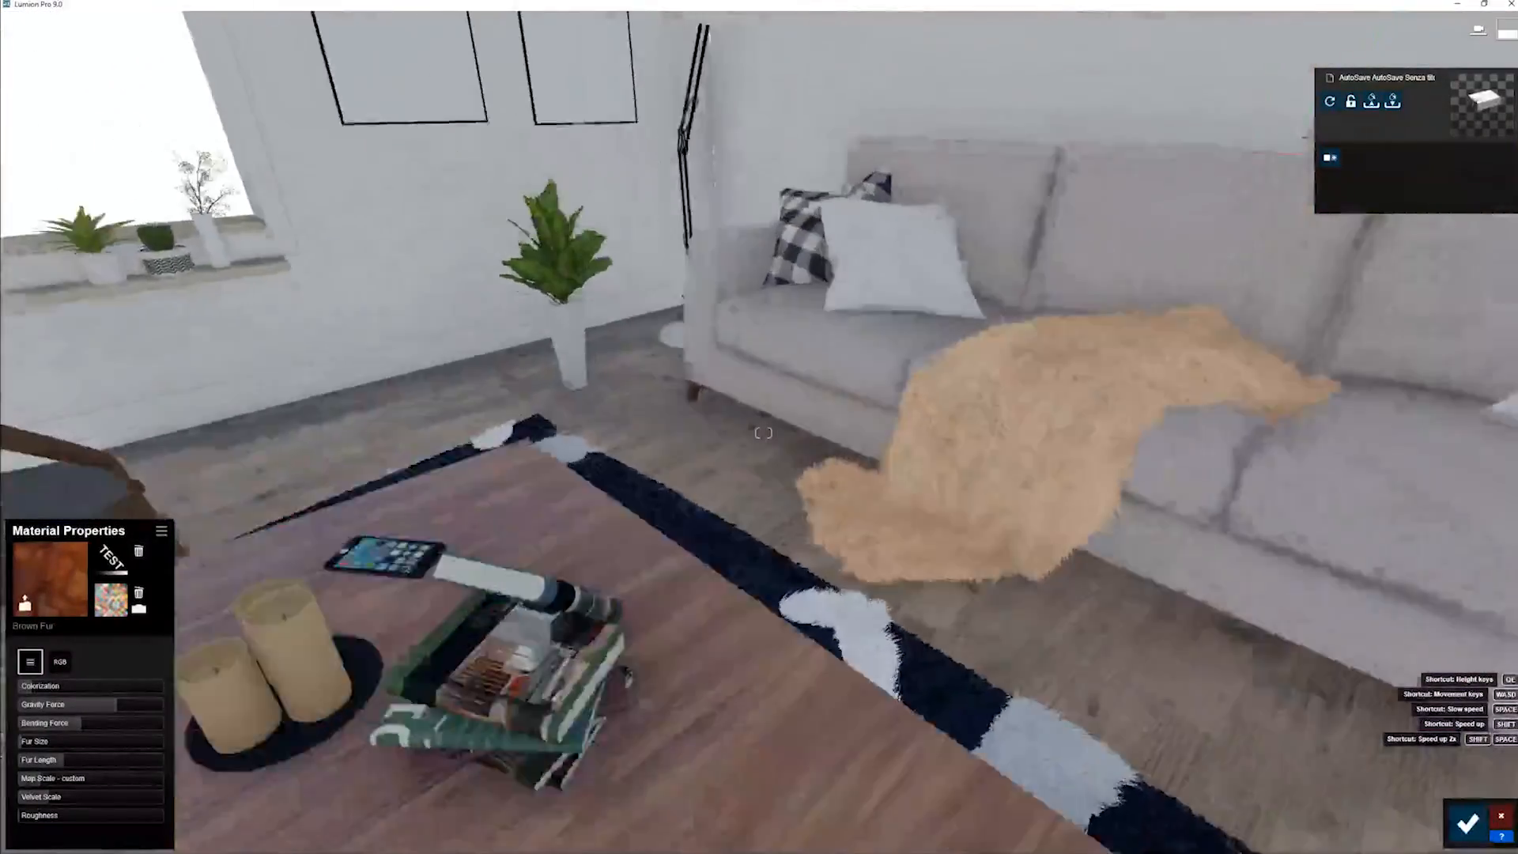
{"action": "key", "text": "w"}
{"action": "key", "text": "a"}
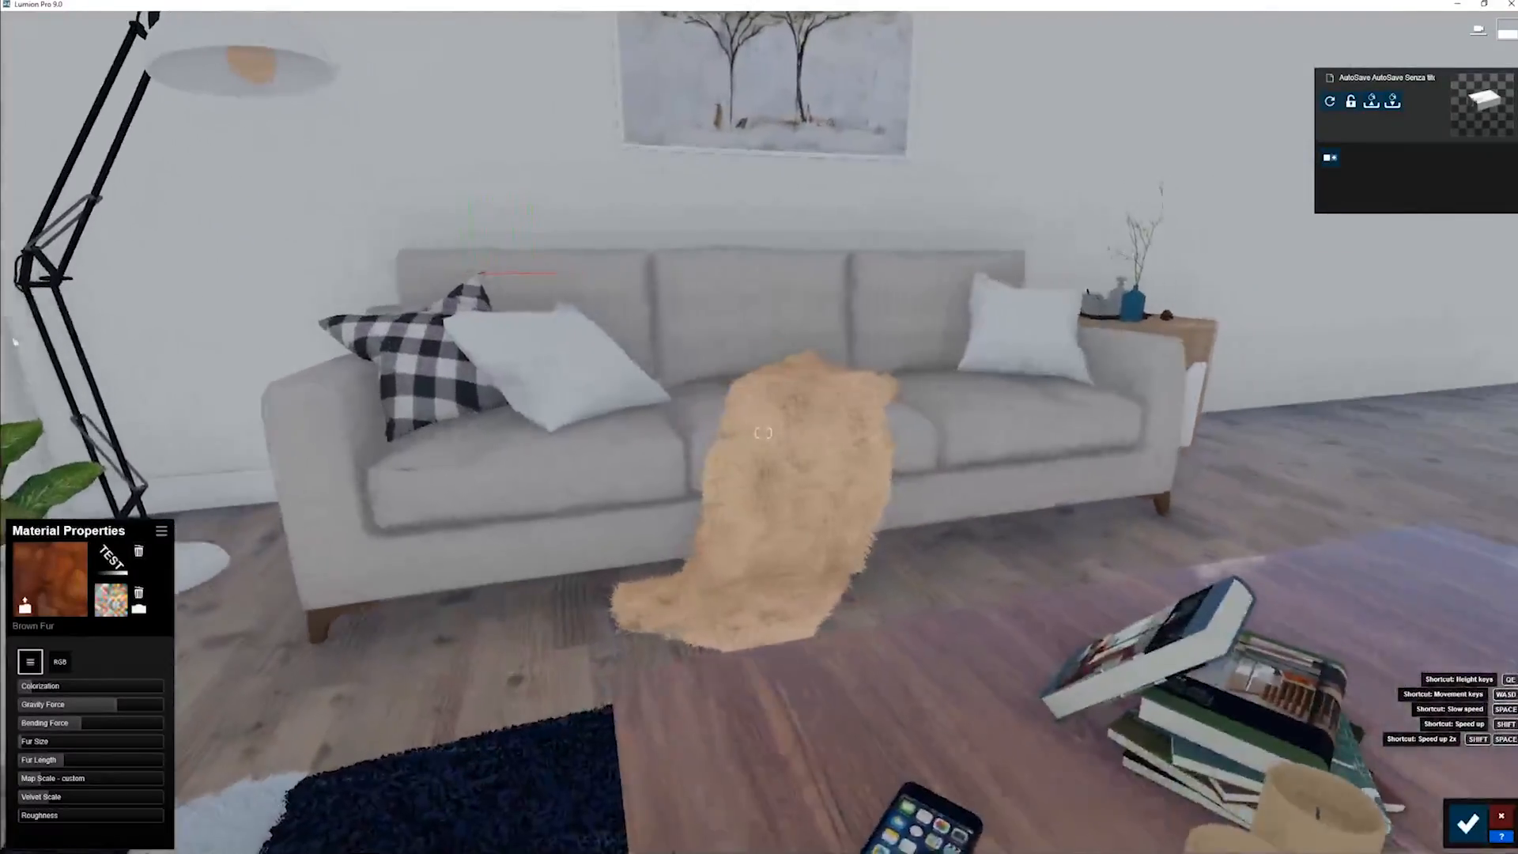
- Inspect the rug's fur at floor level around the TEST letters under the coffee table and save the material changes
{"action": "key", "text": "s"}
{"action": "key", "text": "w"}
{"action": "right_click_drag", "start_coordinate": [763, 432], "coordinate": [902, 355]}
{"action": "key", "text": "w"}
{"action": "key", "text": "e"}
{"action": "right_click_drag", "start_coordinate": [569, 554], "coordinate": [609, 495]}
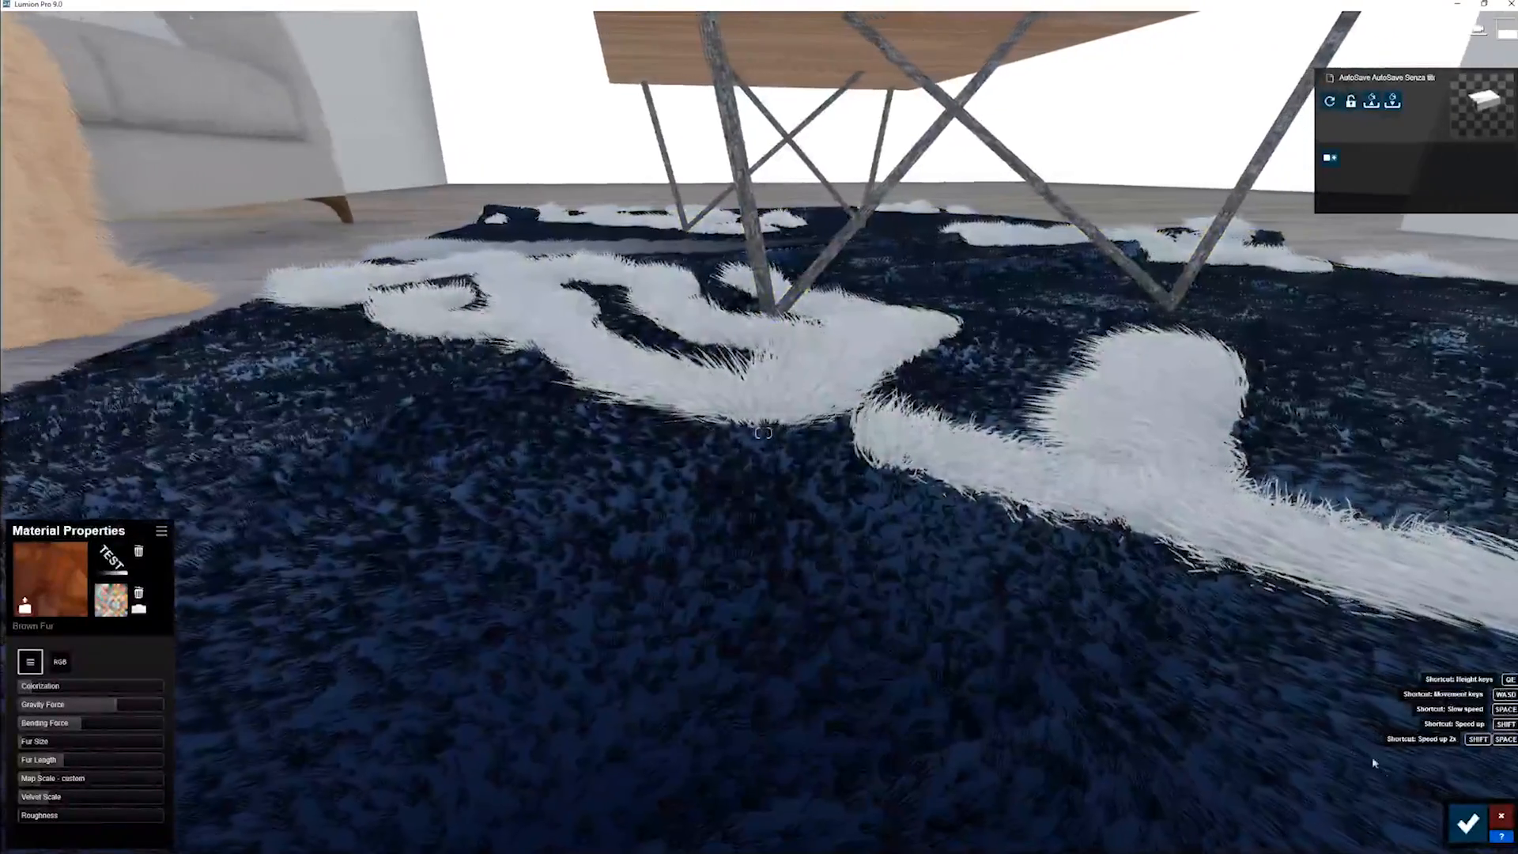
{"action": "left_click", "coordinate": [1468, 823]}
- Switch to Photo mode, frame the TEST rug with the table and fur throw, and store the camera in Photo 6
{"action": "left_click", "coordinate": [1501, 767]}
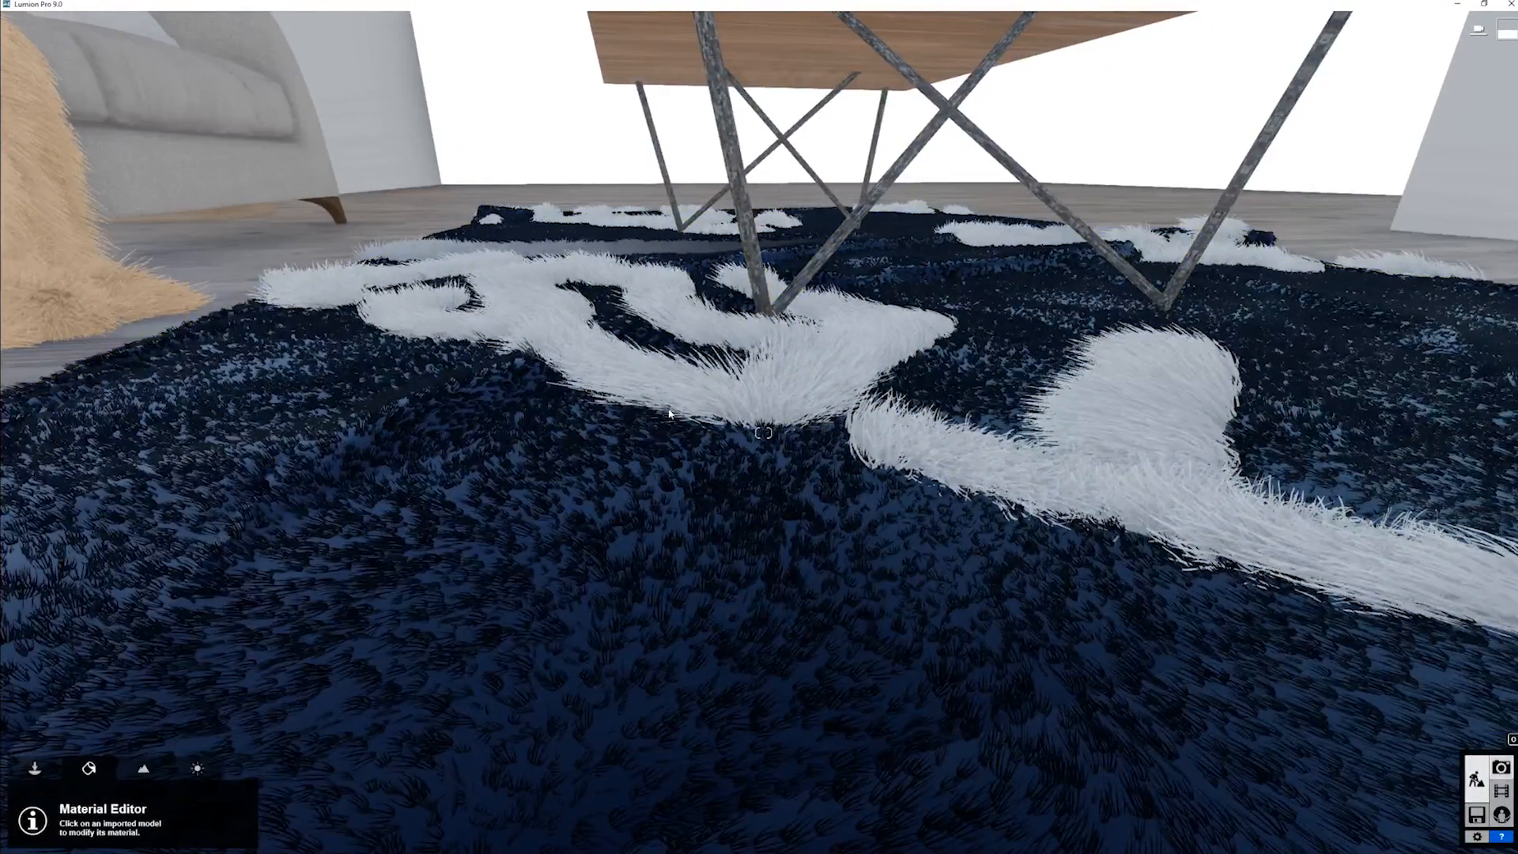
{"action": "key", "text": "q"}
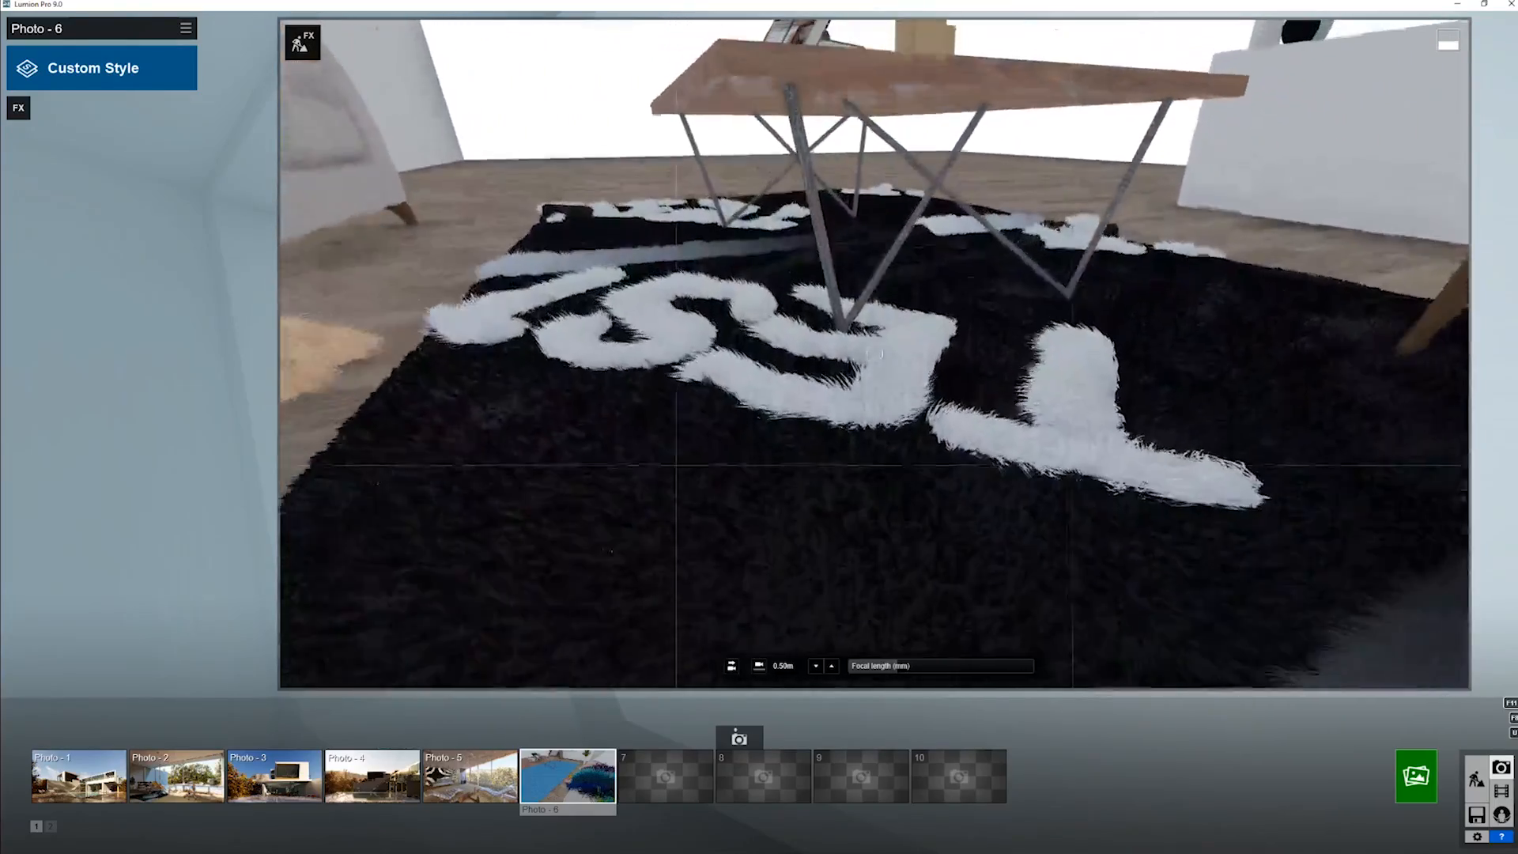
{"action": "key", "text": "s"}
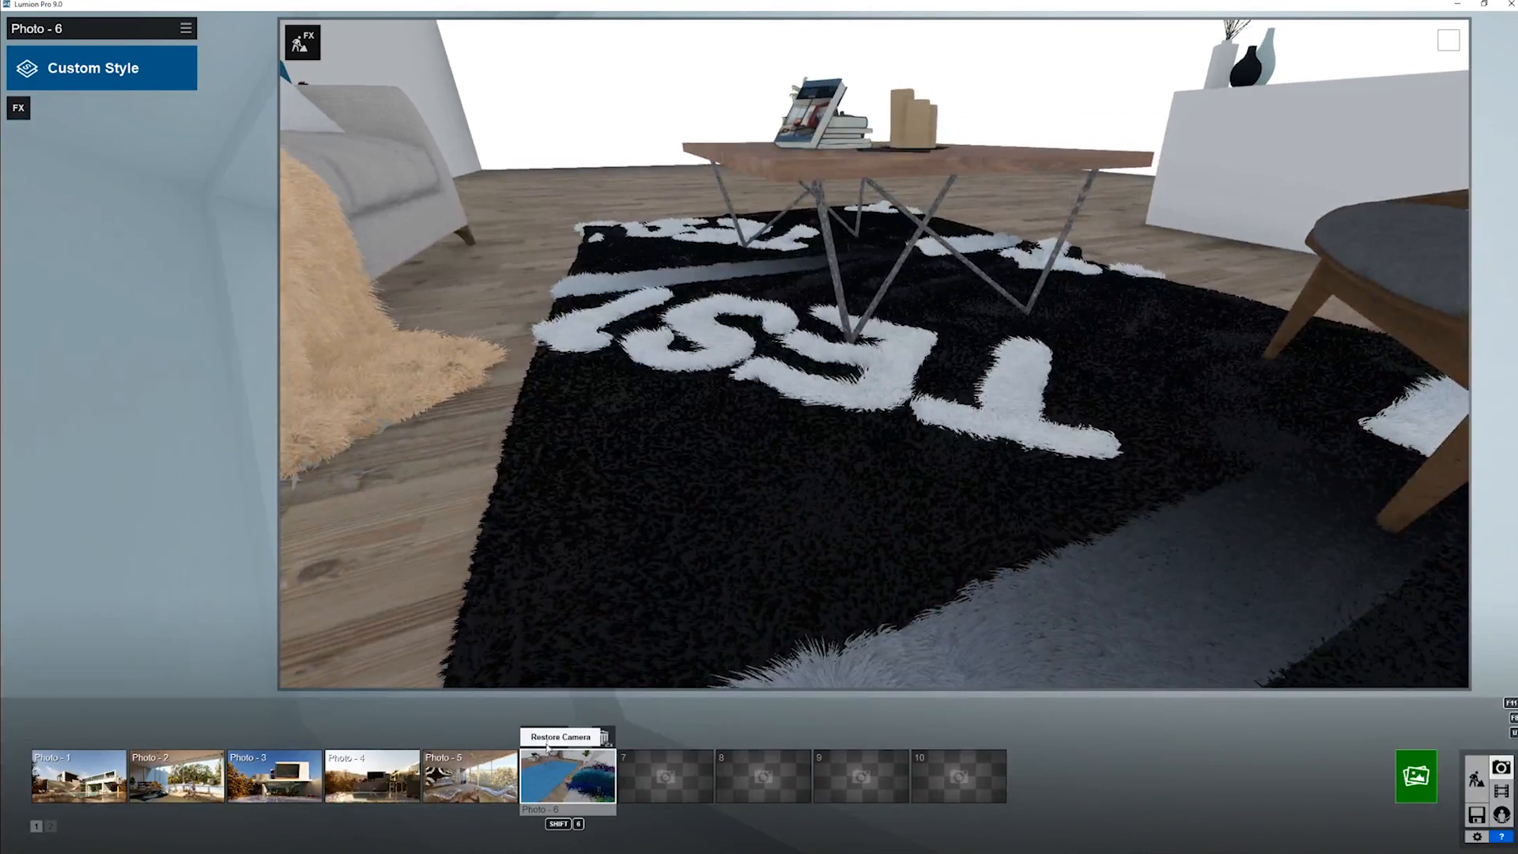
{"action": "left_click", "coordinate": [554, 737]}
- Render the current shot at Desktop size, 1920x1080, to the Desktop folder as test 3.jpg and close the finished render
{"action": "left_click", "coordinate": [1415, 775]}
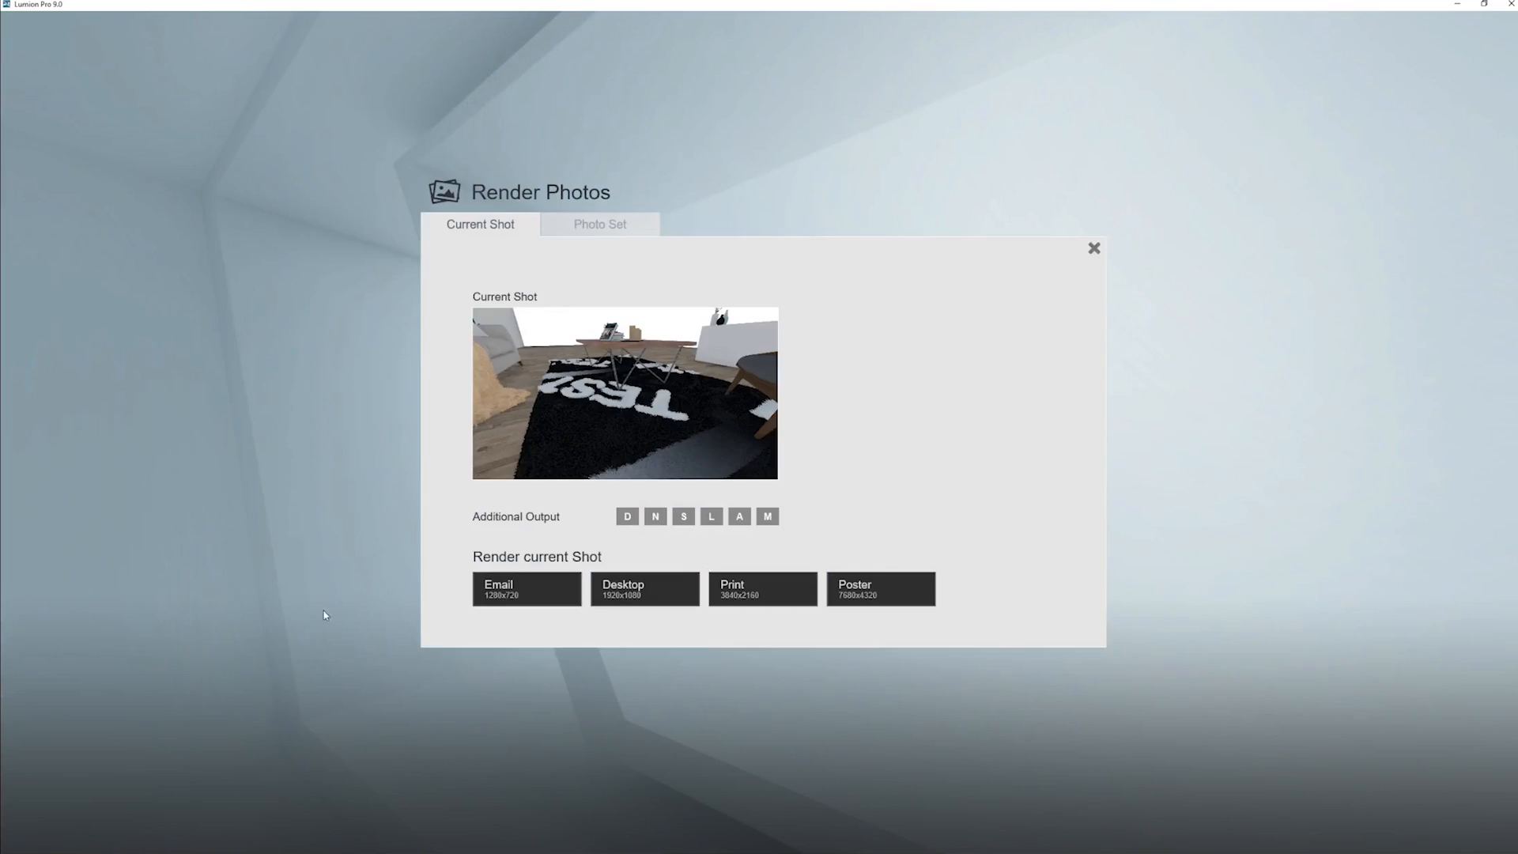
{"action": "left_click", "coordinate": [625, 601]}
{"action": "left_click", "coordinate": [712, 226]}
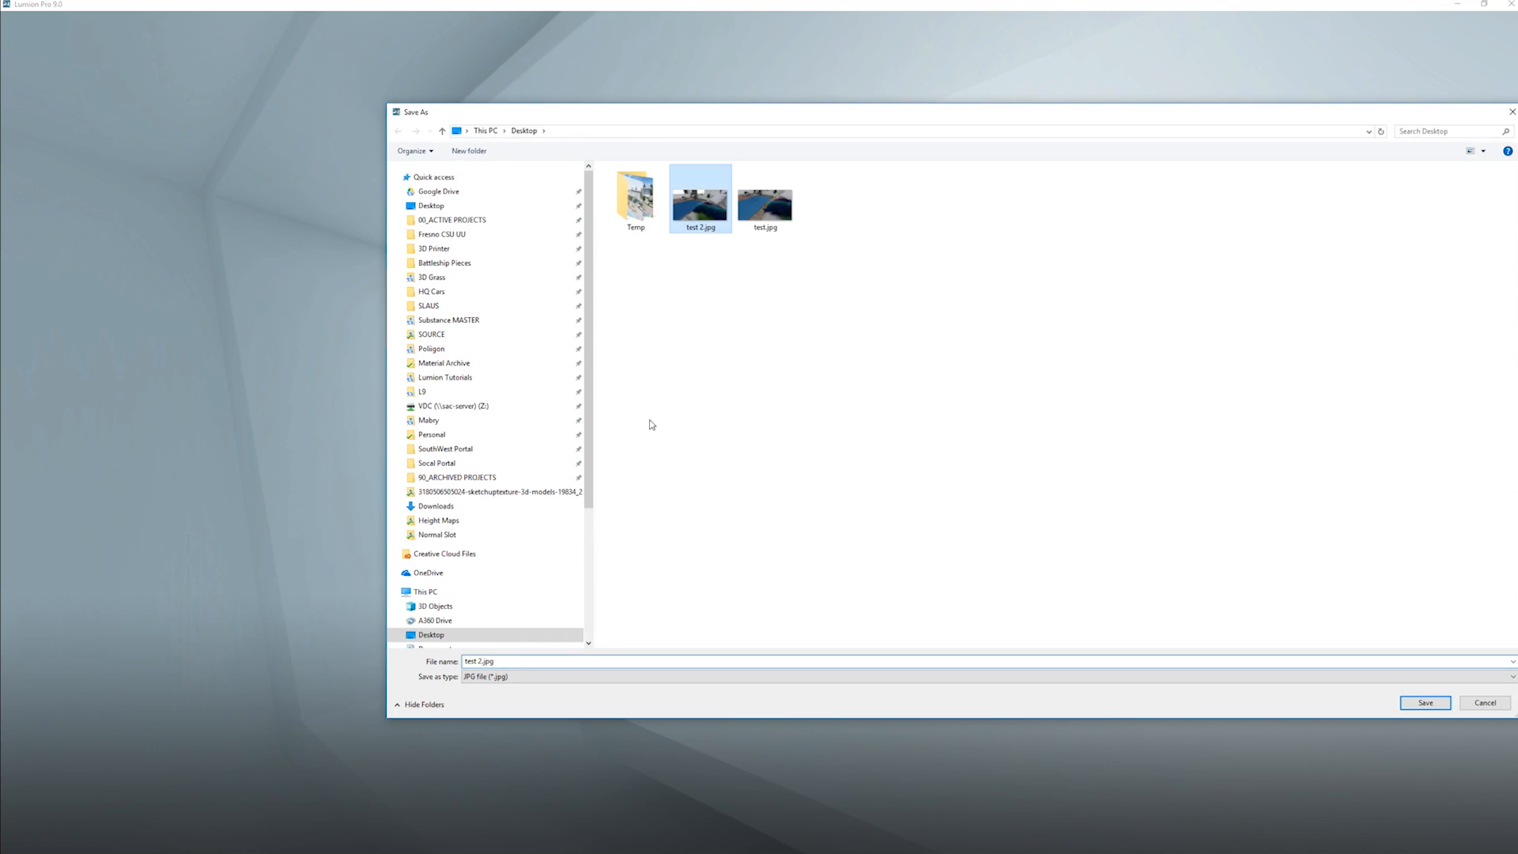
{"action": "left_click", "coordinate": [480, 662]}
{"action": "key", "text": "Return"}
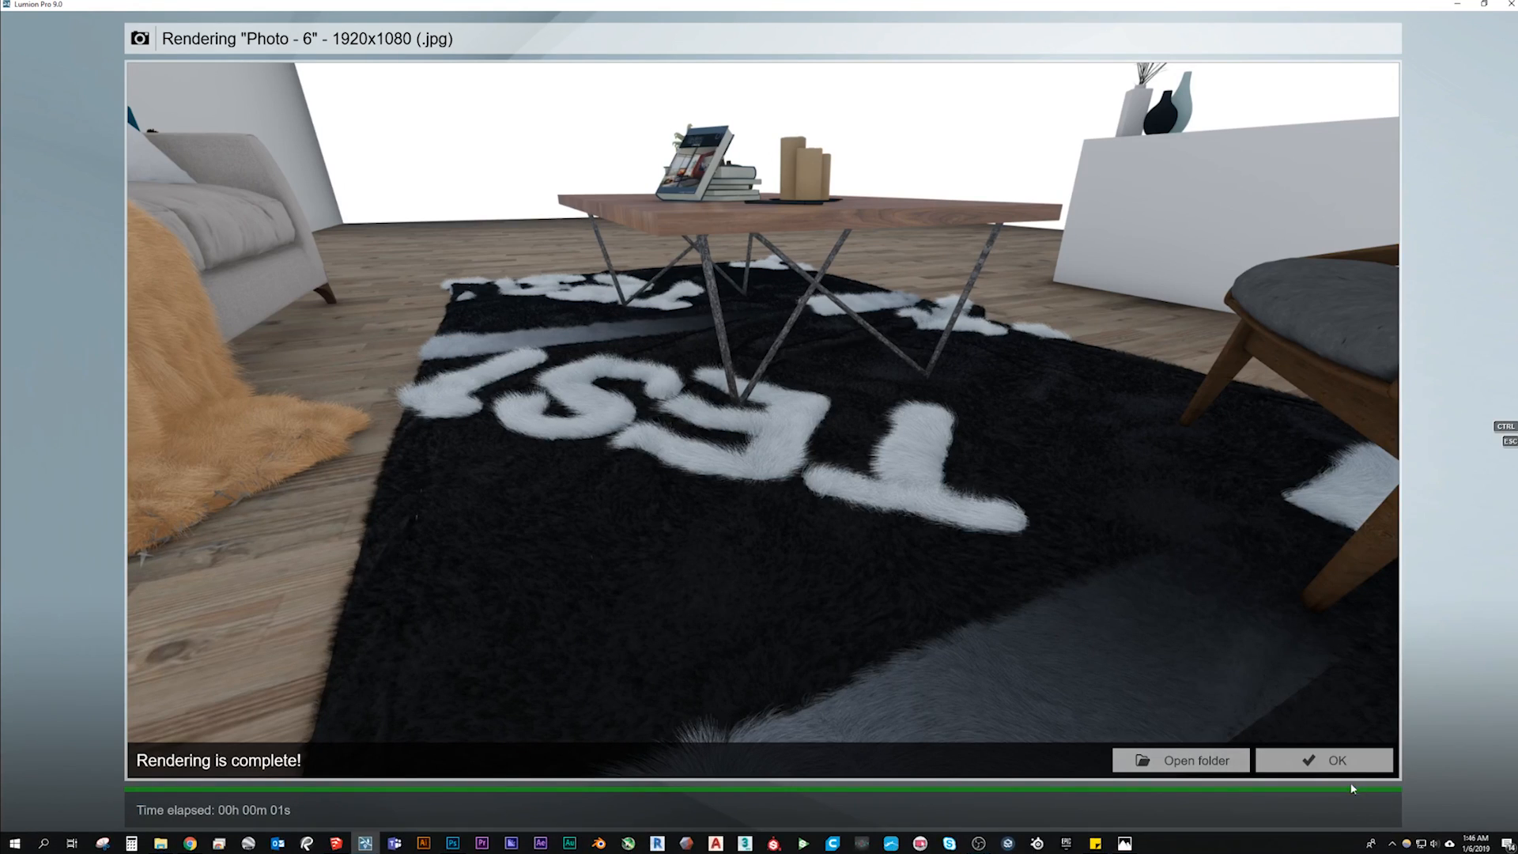
{"action": "left_click", "coordinate": [1329, 760]}
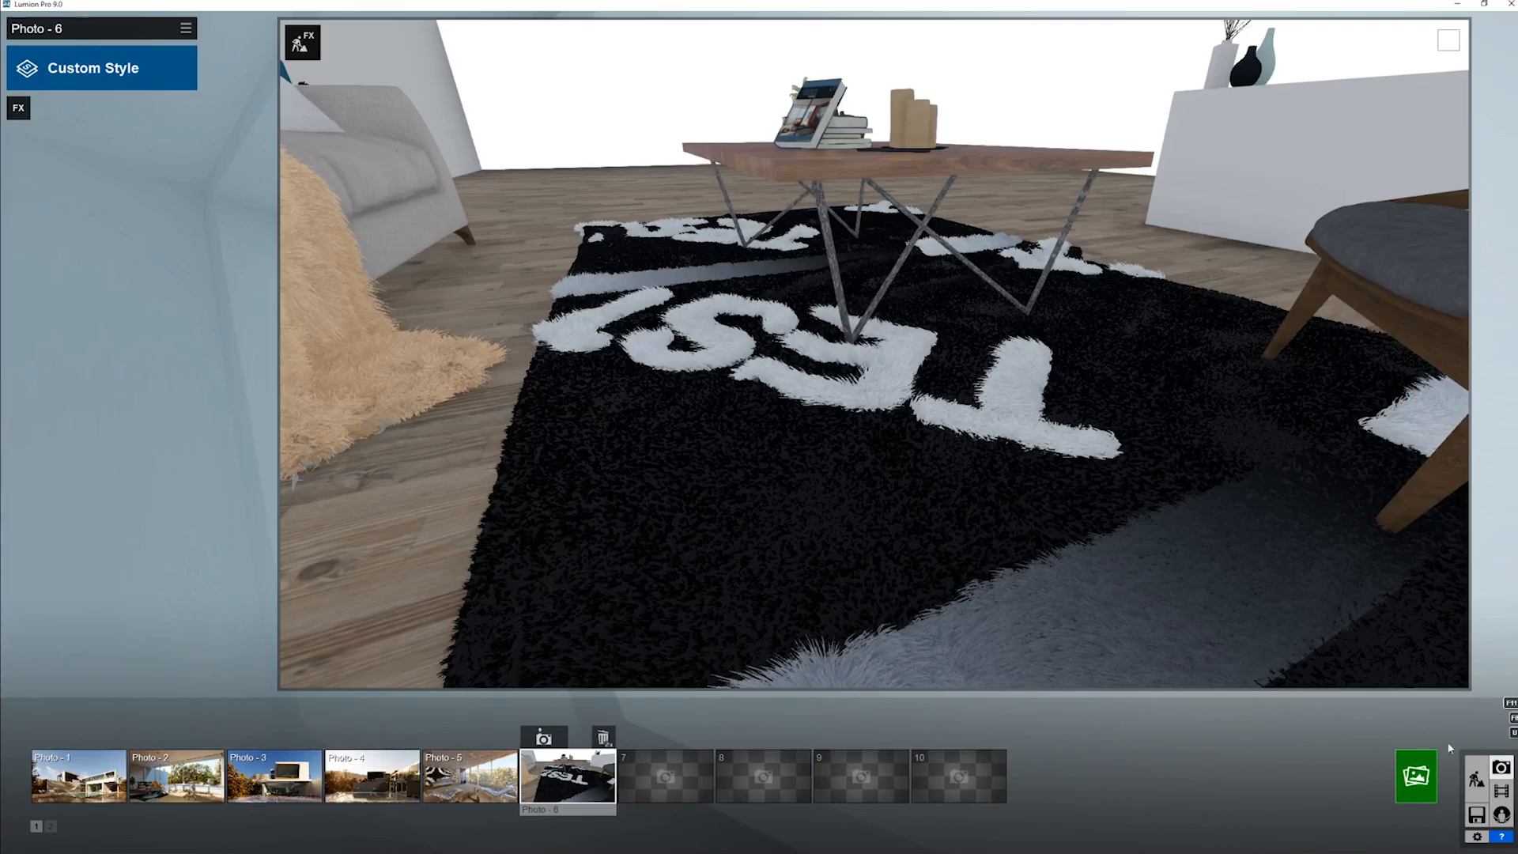
- Return to Build mode and examine the rug's fur from several angles around the coffee table and sofa
{"action": "left_click", "coordinate": [1476, 779]}
{"action": "key", "text": "w"}
{"action": "right_click_drag", "start_coordinate": [731, 475], "coordinate": [746, 477]}
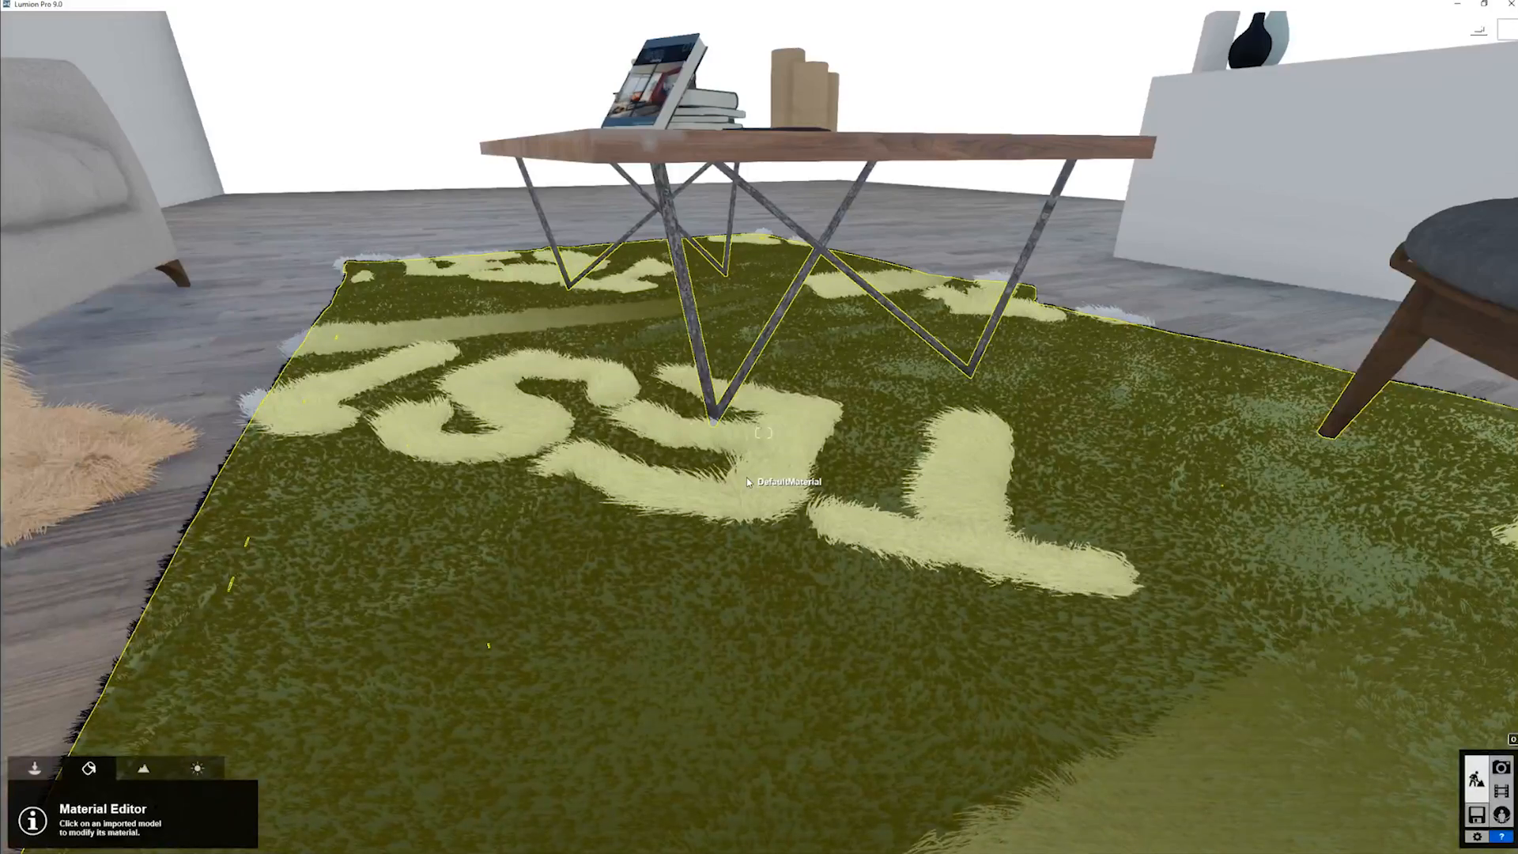
{"action": "key", "text": "w"}
{"action": "right_click_drag", "start_coordinate": [747, 481], "coordinate": [681, 466]}
{"action": "key", "text": "q"}
{"action": "key", "text": "s"}
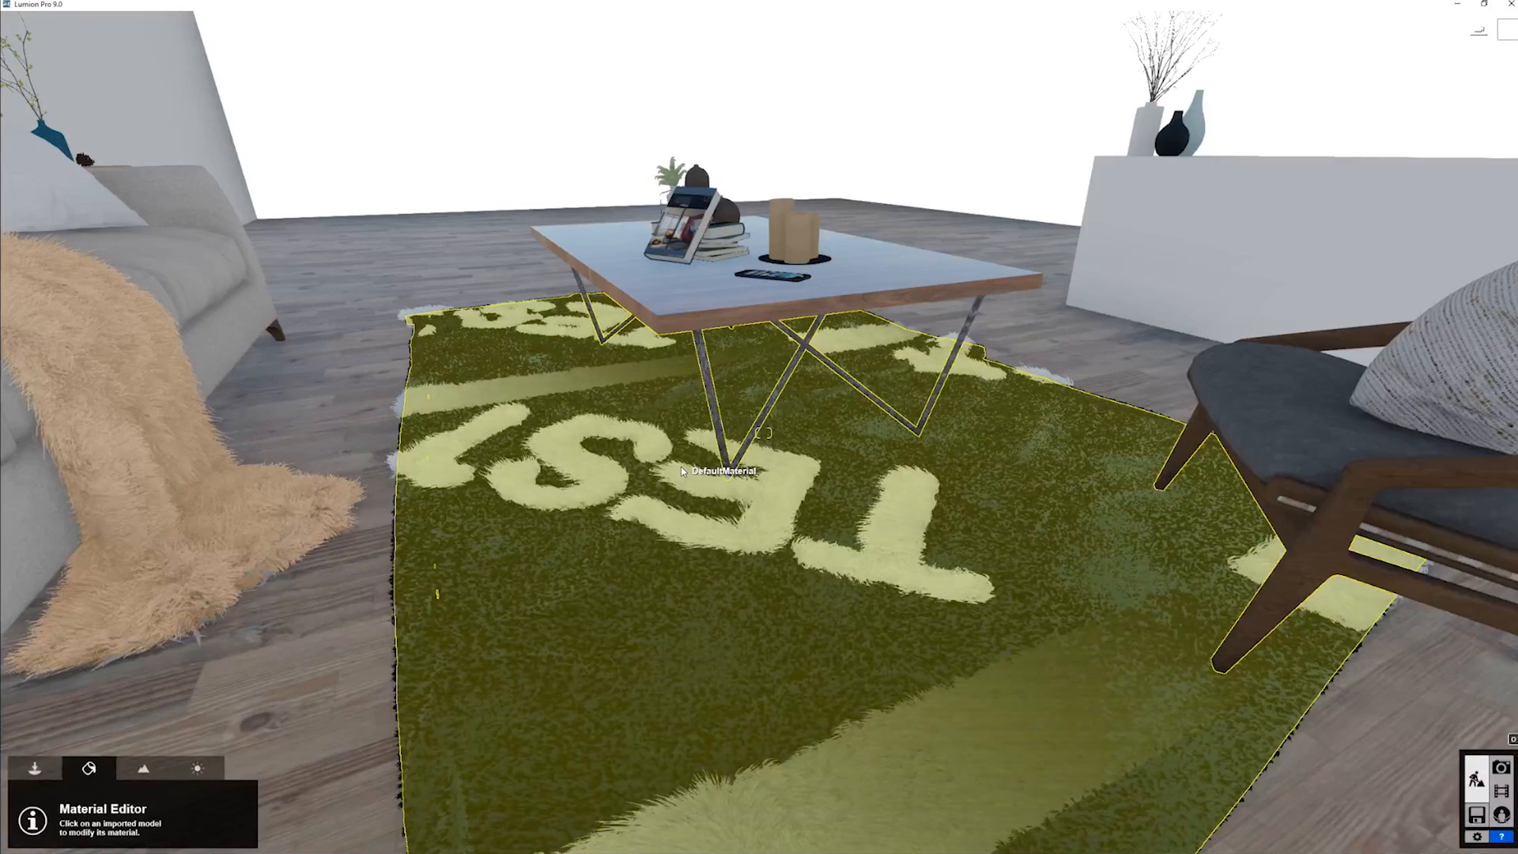
{"action": "right_click_drag", "start_coordinate": [681, 467], "coordinate": [681, 471]}
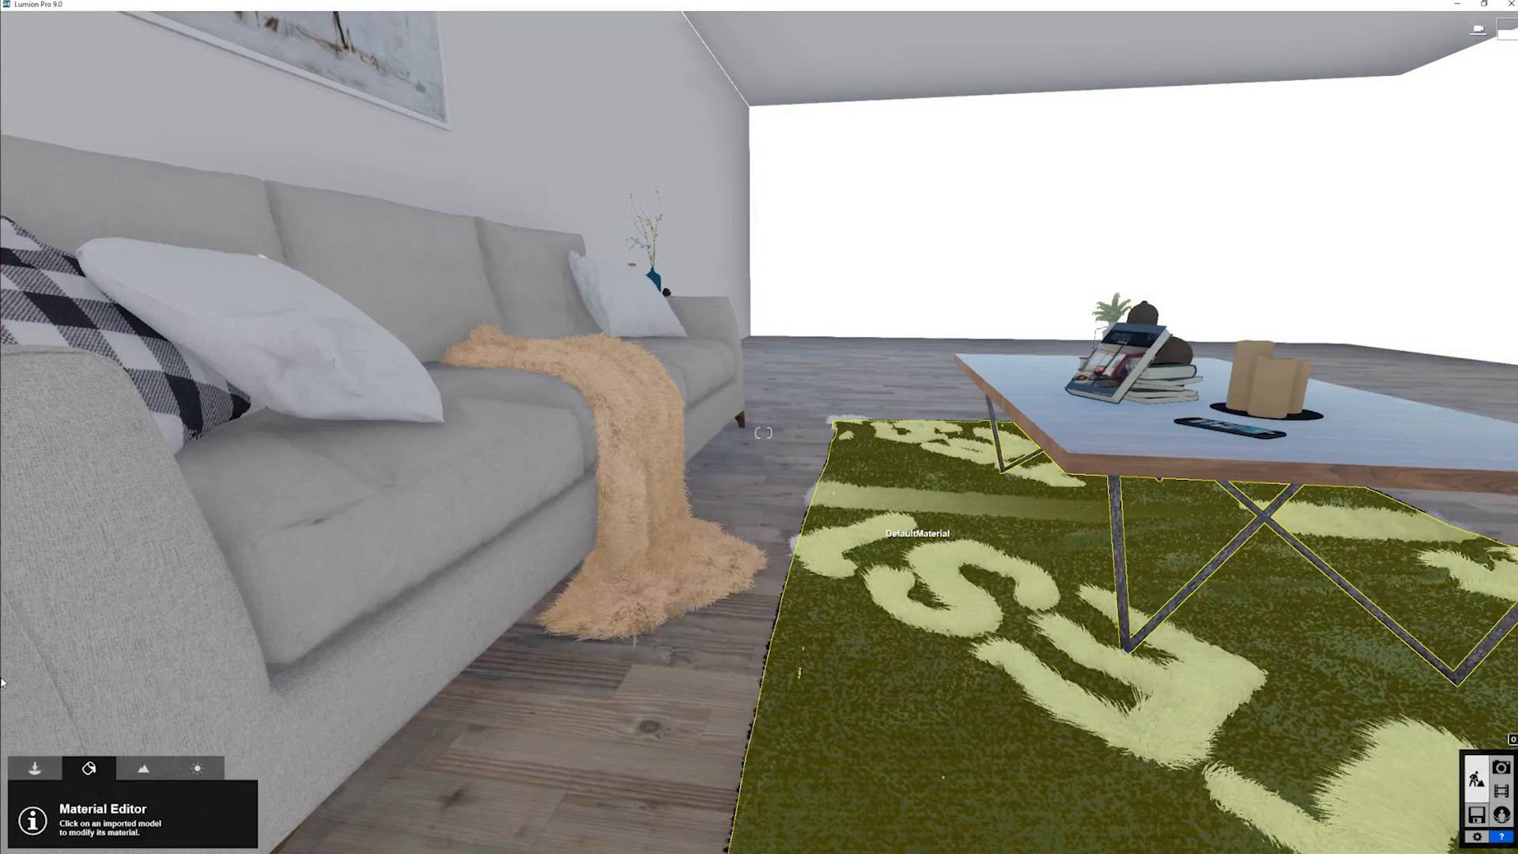
- Replace the rug's material with Brown and Grey Fur from the Nature materials
{"action": "left_click", "coordinate": [881, 530]}
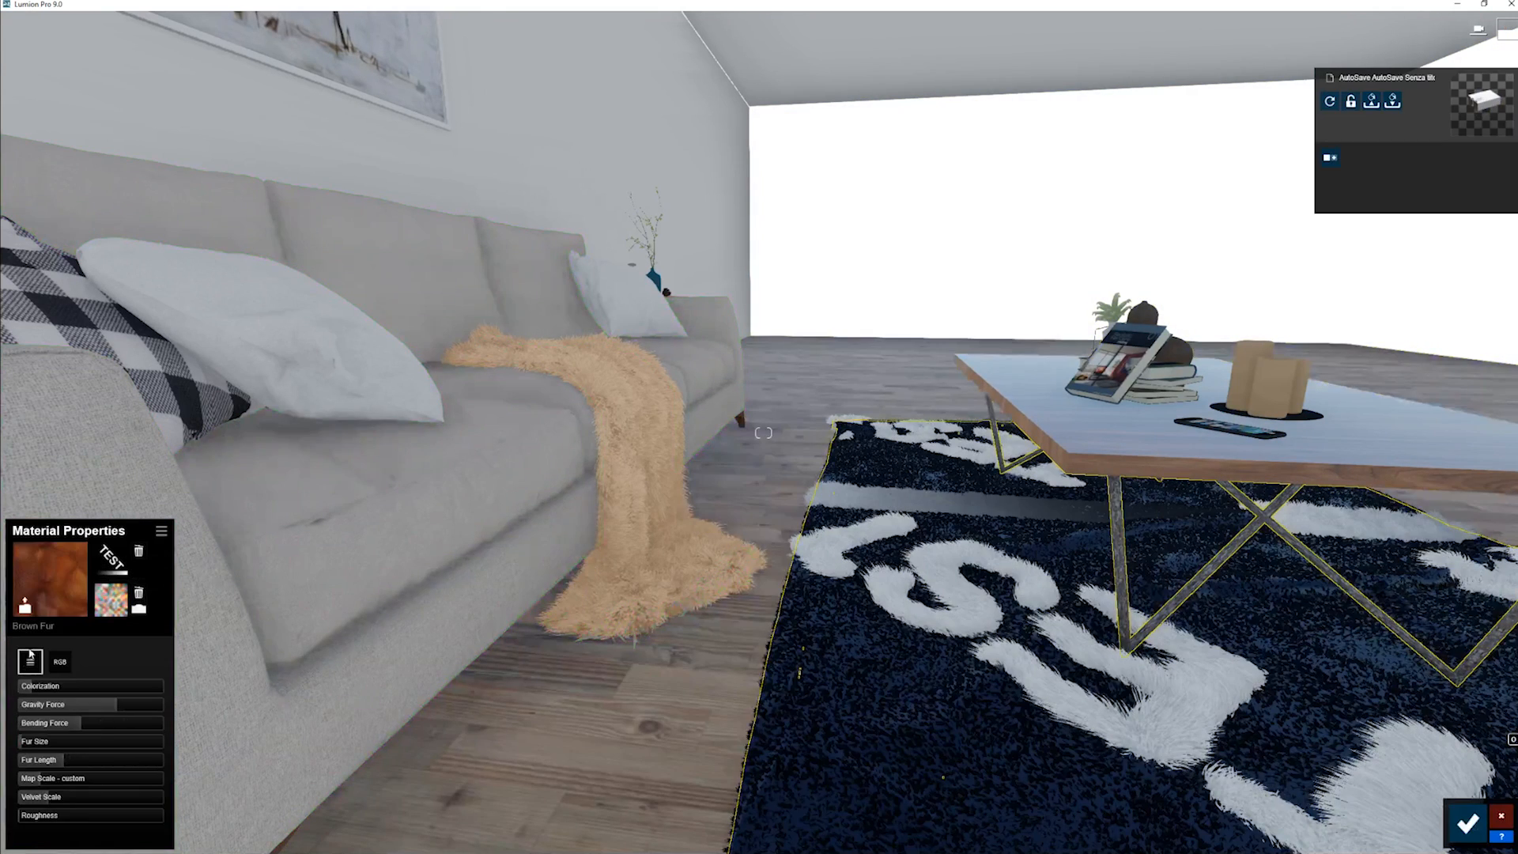
{"action": "left_click", "coordinate": [57, 581]}
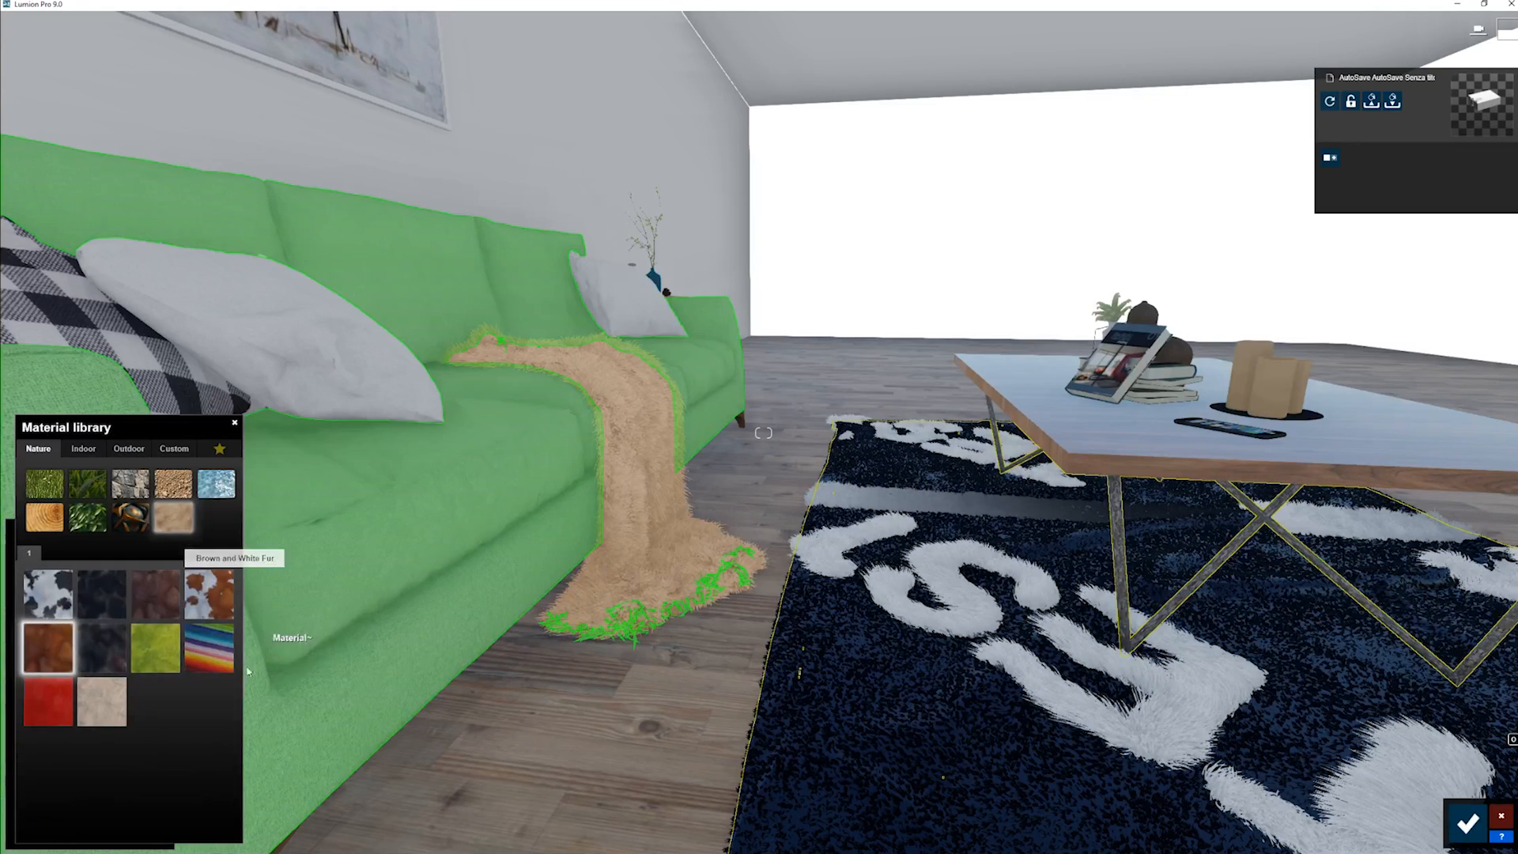
{"action": "left_click", "coordinate": [146, 604]}
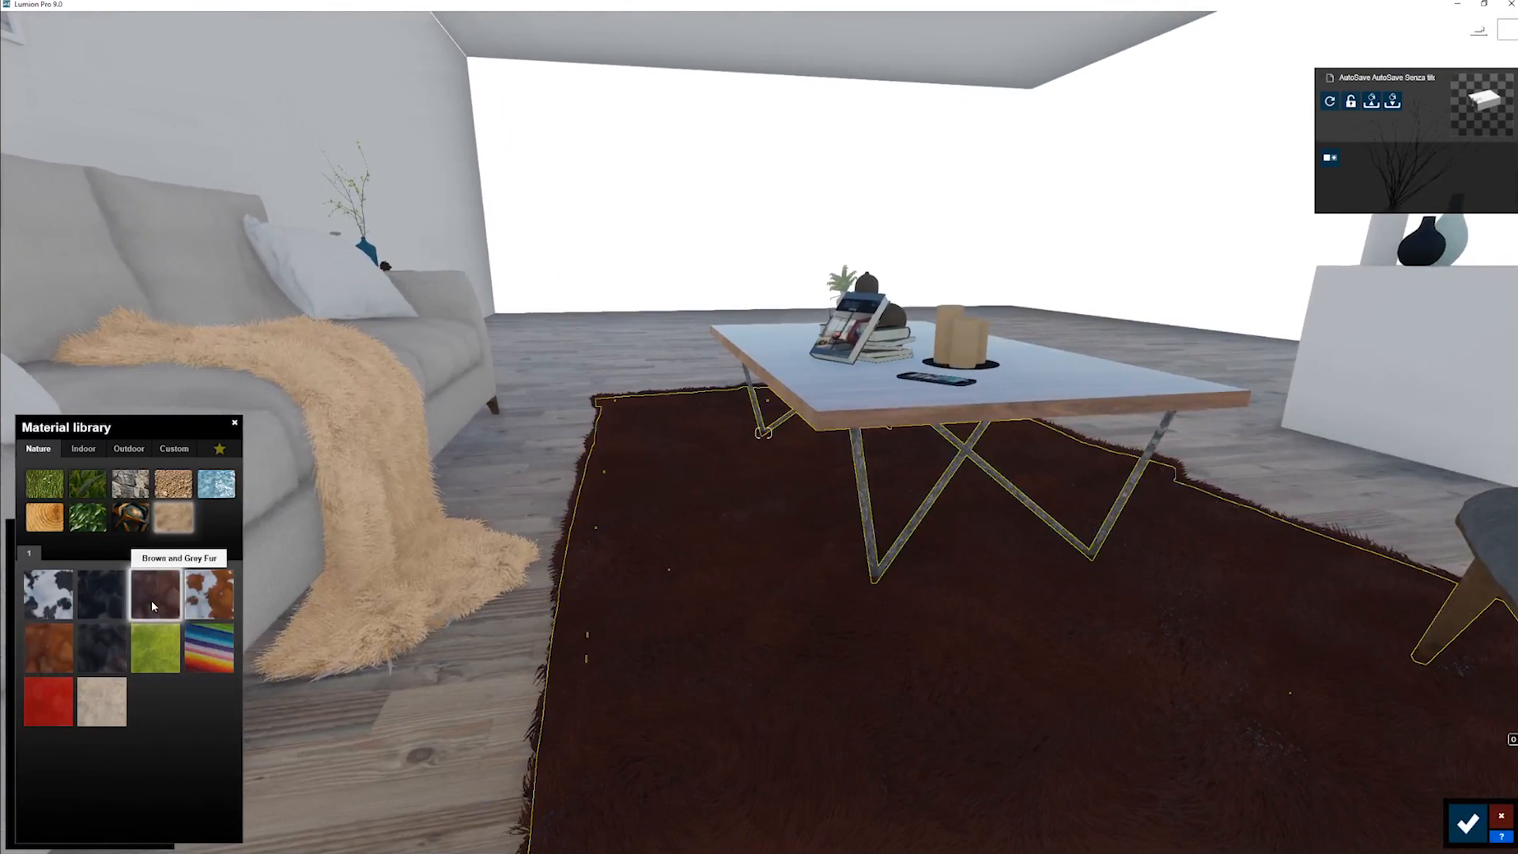
- Load Color Normals 9.jpg as the rug's color map and reduce Colorization to zero
{"action": "left_click", "coordinate": [111, 558]}
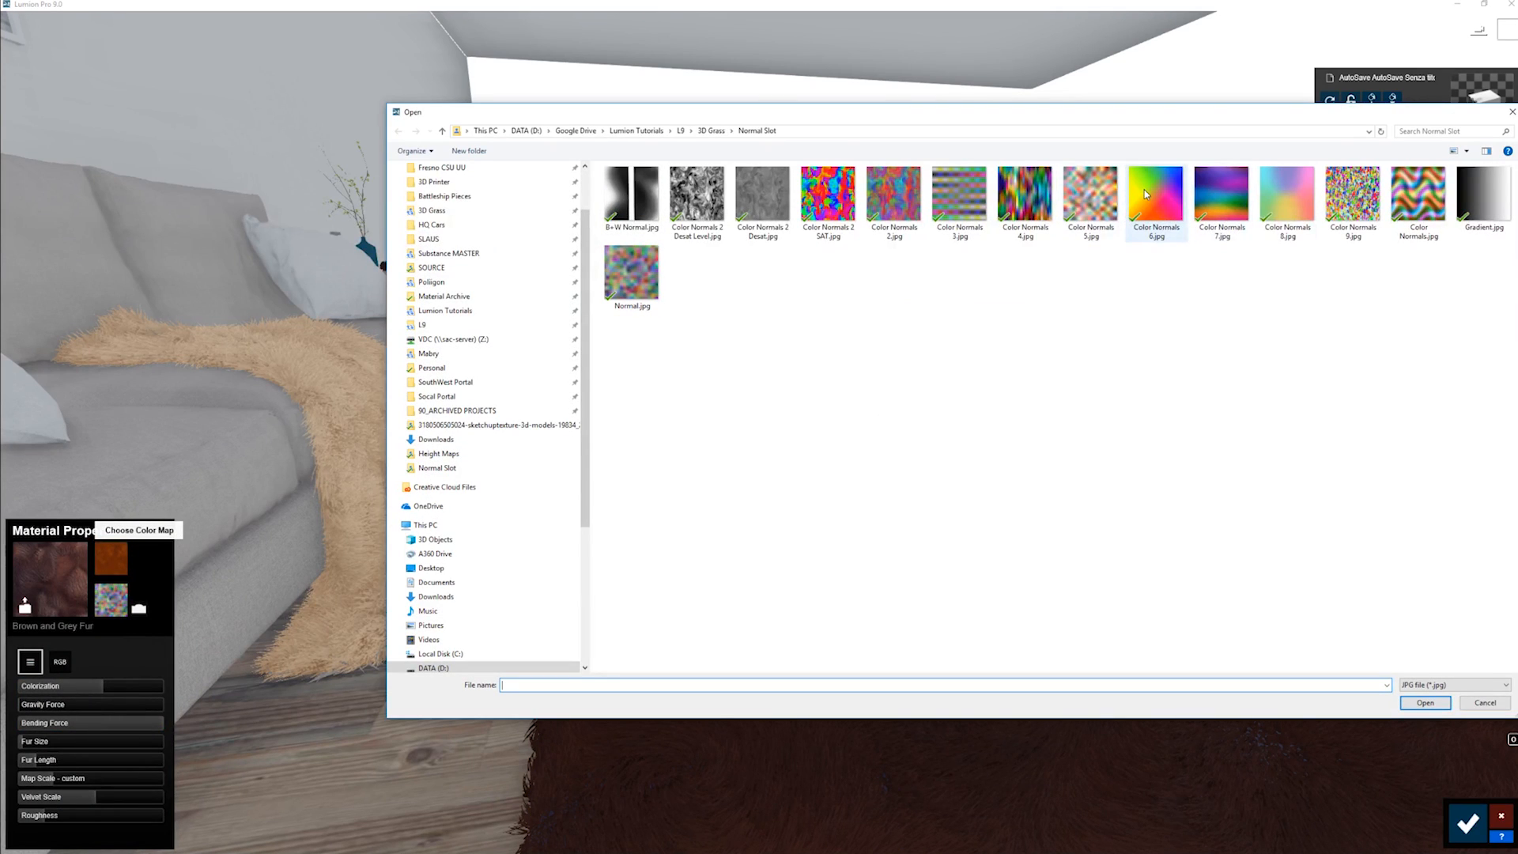
{"action": "double_click", "coordinate": [1352, 190]}
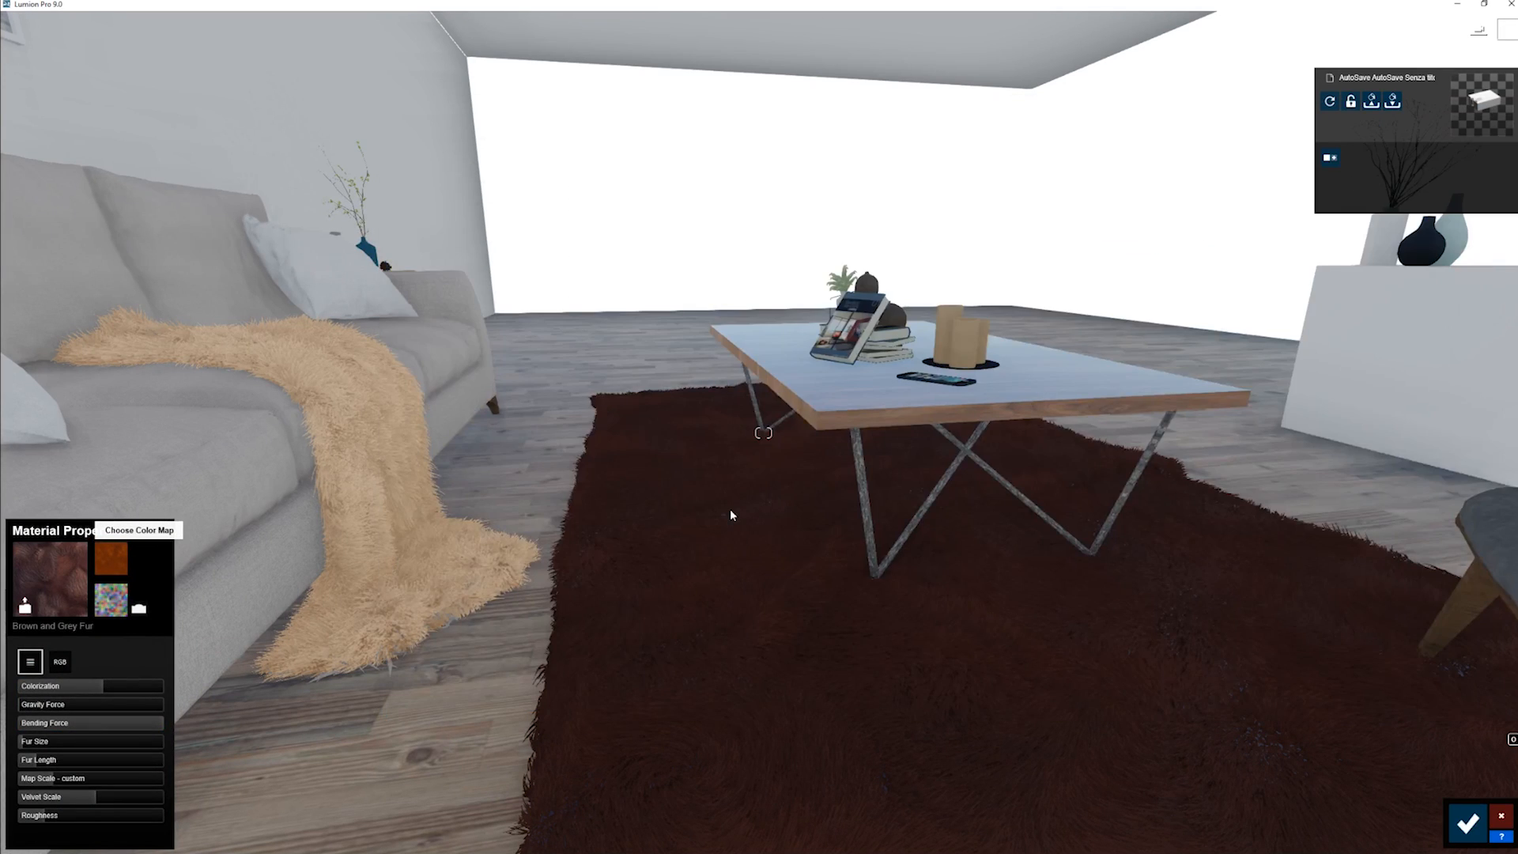
{"action": "right_click_drag", "start_coordinate": [731, 515], "coordinate": [823, 585]}
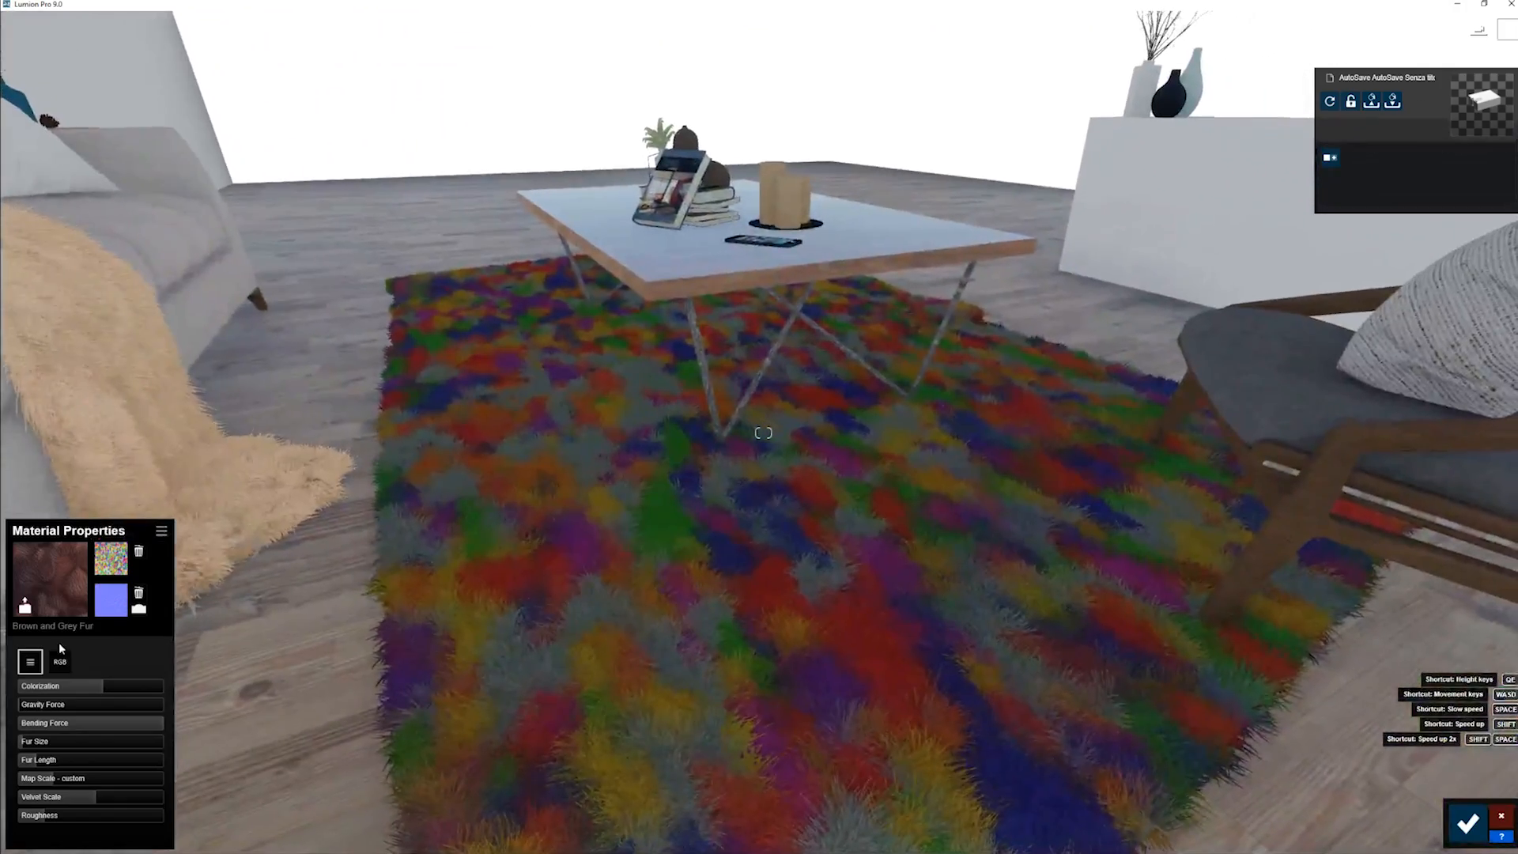
{"action": "left_click_drag", "start_coordinate": [76, 687], "coordinate": [13, 687]}
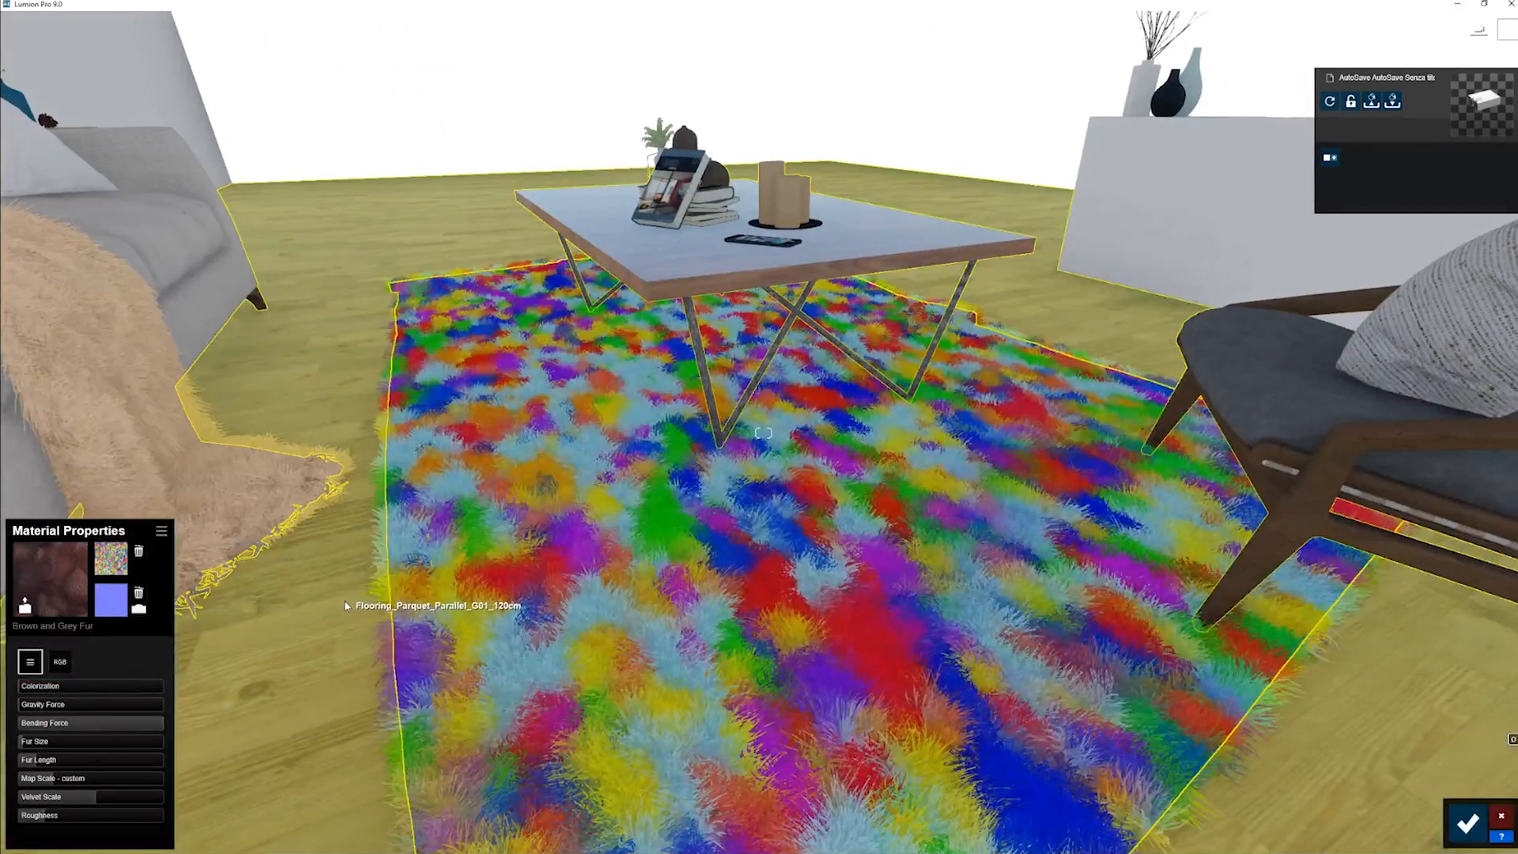
- Lower the rug's Bending Force to roughly 70% of its range and load Color Normals 9.jpg as its normal map
{"action": "right_click_drag", "start_coordinate": [345, 606], "coordinate": [372, 500]}
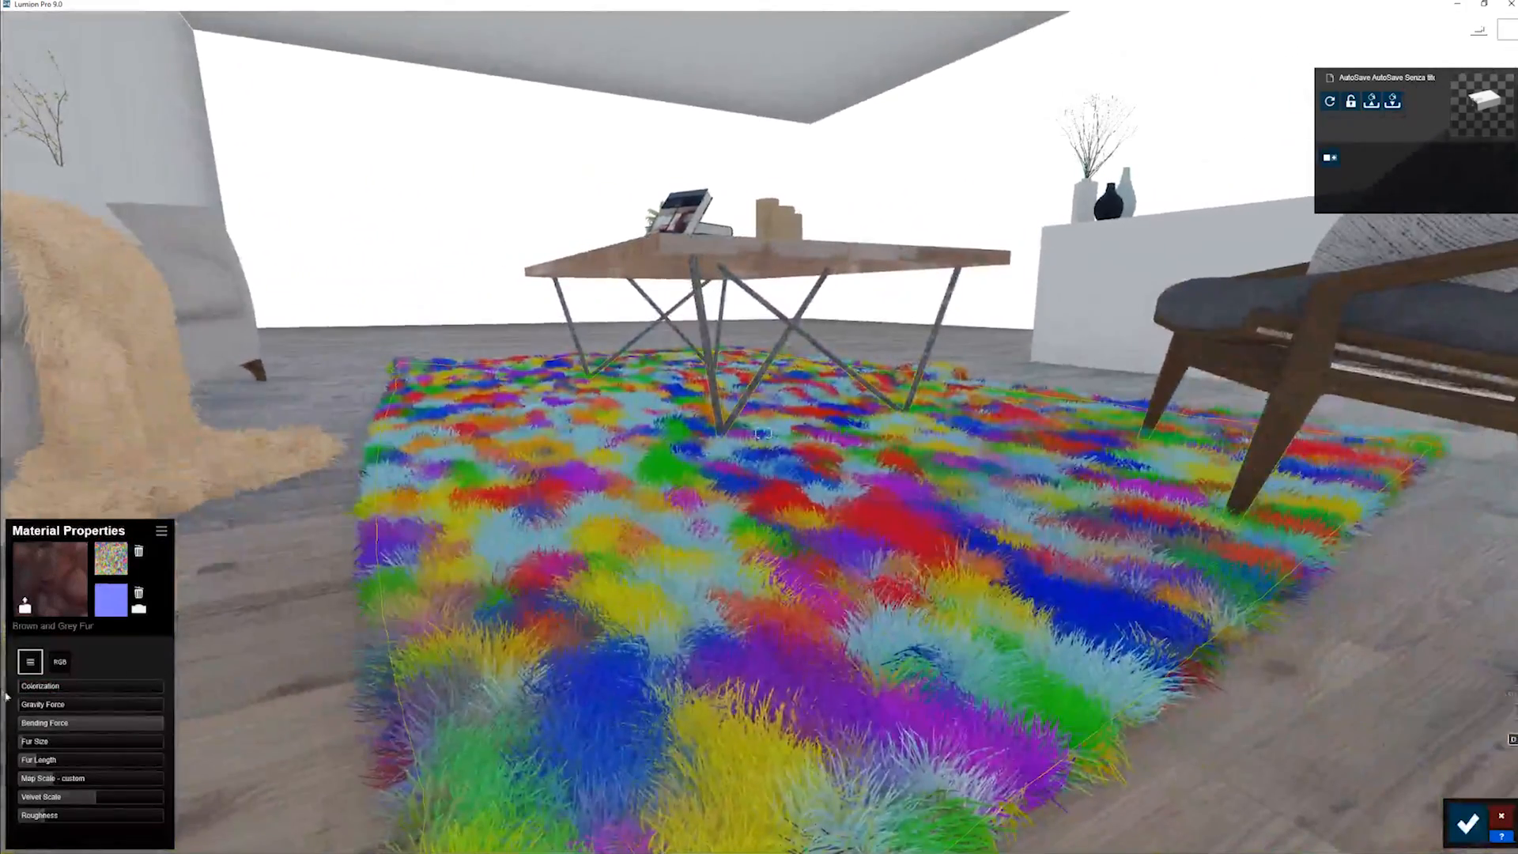
{"action": "left_click_drag", "start_coordinate": [56, 726], "coordinate": [224, 737]}
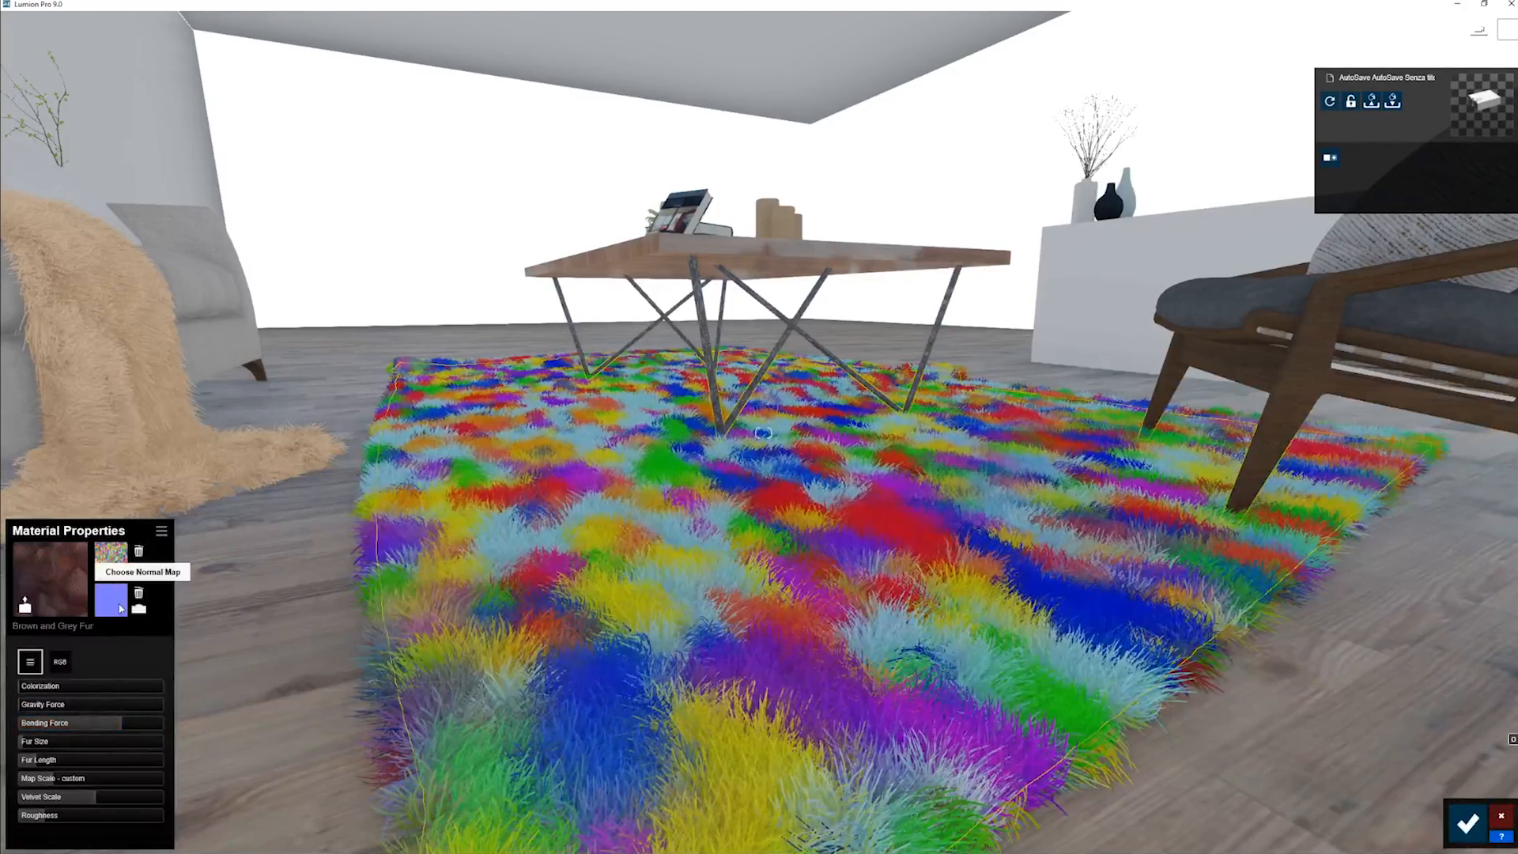
{"action": "left_click", "coordinate": [111, 558]}
{"action": "double_click", "coordinate": [1353, 194]}
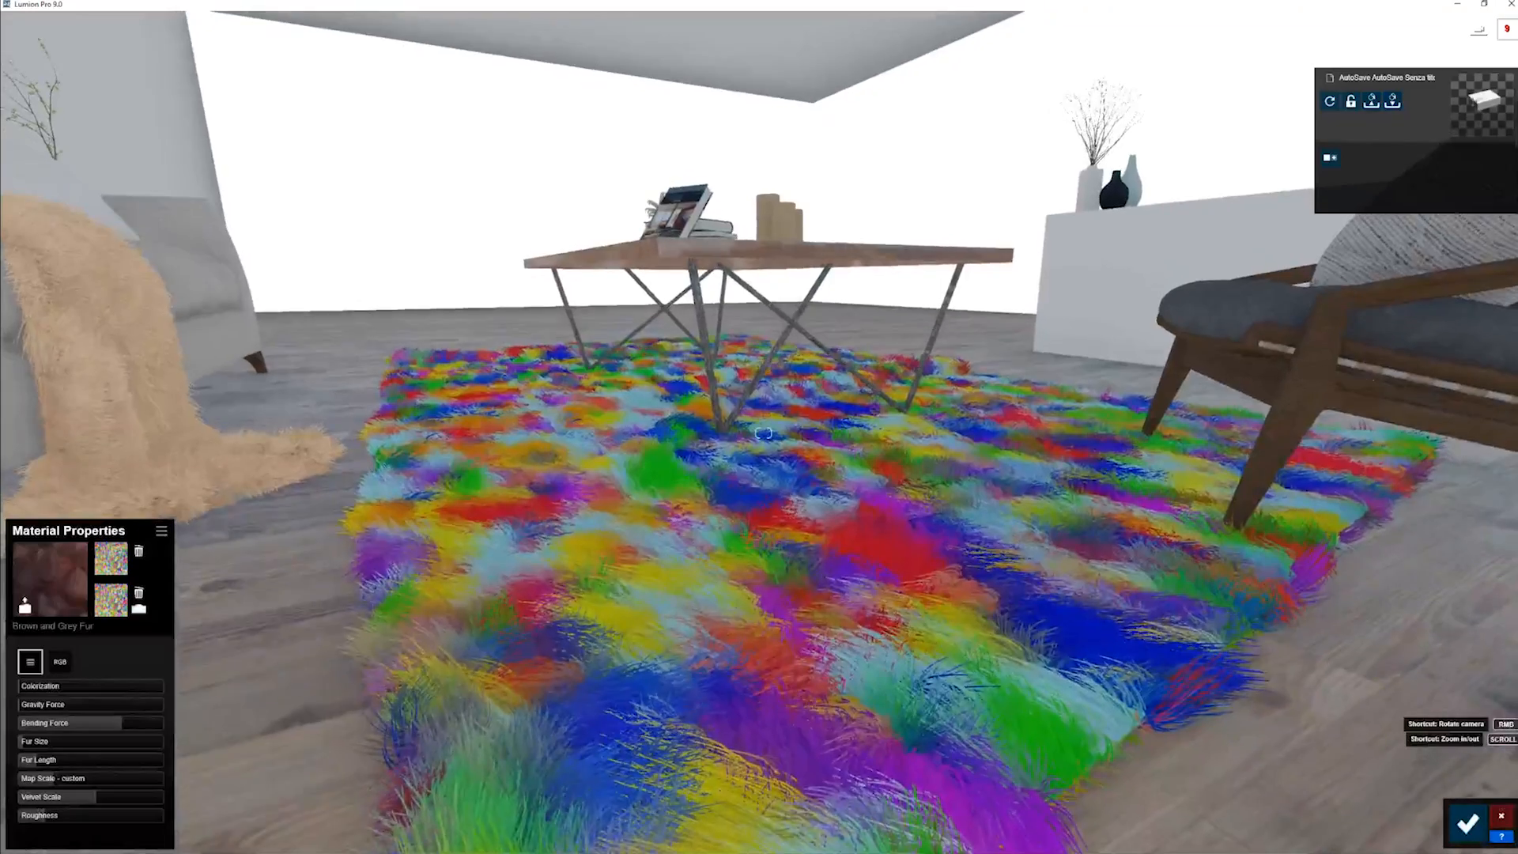
{"action": "mouse_move", "coordinate": [121, 723]}
{"action": "left_mouse_down"}
{"action": "mouse_move", "coordinate": [46, 739]}
{"action": "mouse_move", "coordinate": [162, 723]}
{"action": "mouse_move", "coordinate": [120, 722]}
{"action": "left_mouse_up"}
- Examine the multicolored rug from across the whole living room and save the material changes
{"action": "key", "text": "q"}
{"action": "right_click_drag", "start_coordinate": [549, 531], "coordinate": [435, 479]}
{"action": "key", "text": "w"}
{"action": "key", "text": "s"}
{"action": "key", "text": "s"}
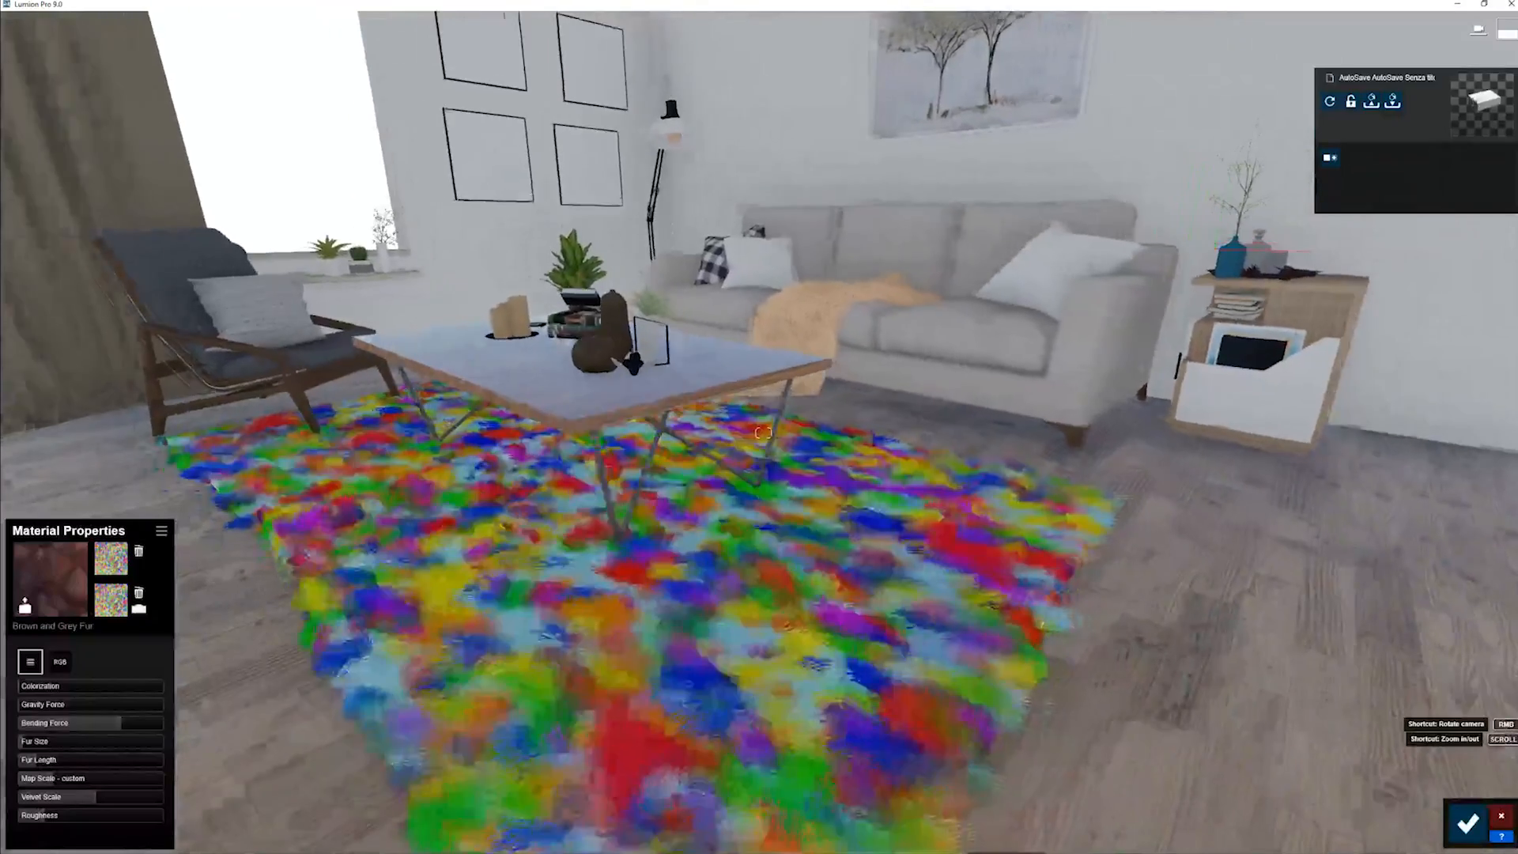
{"action": "key", "text": "s"}
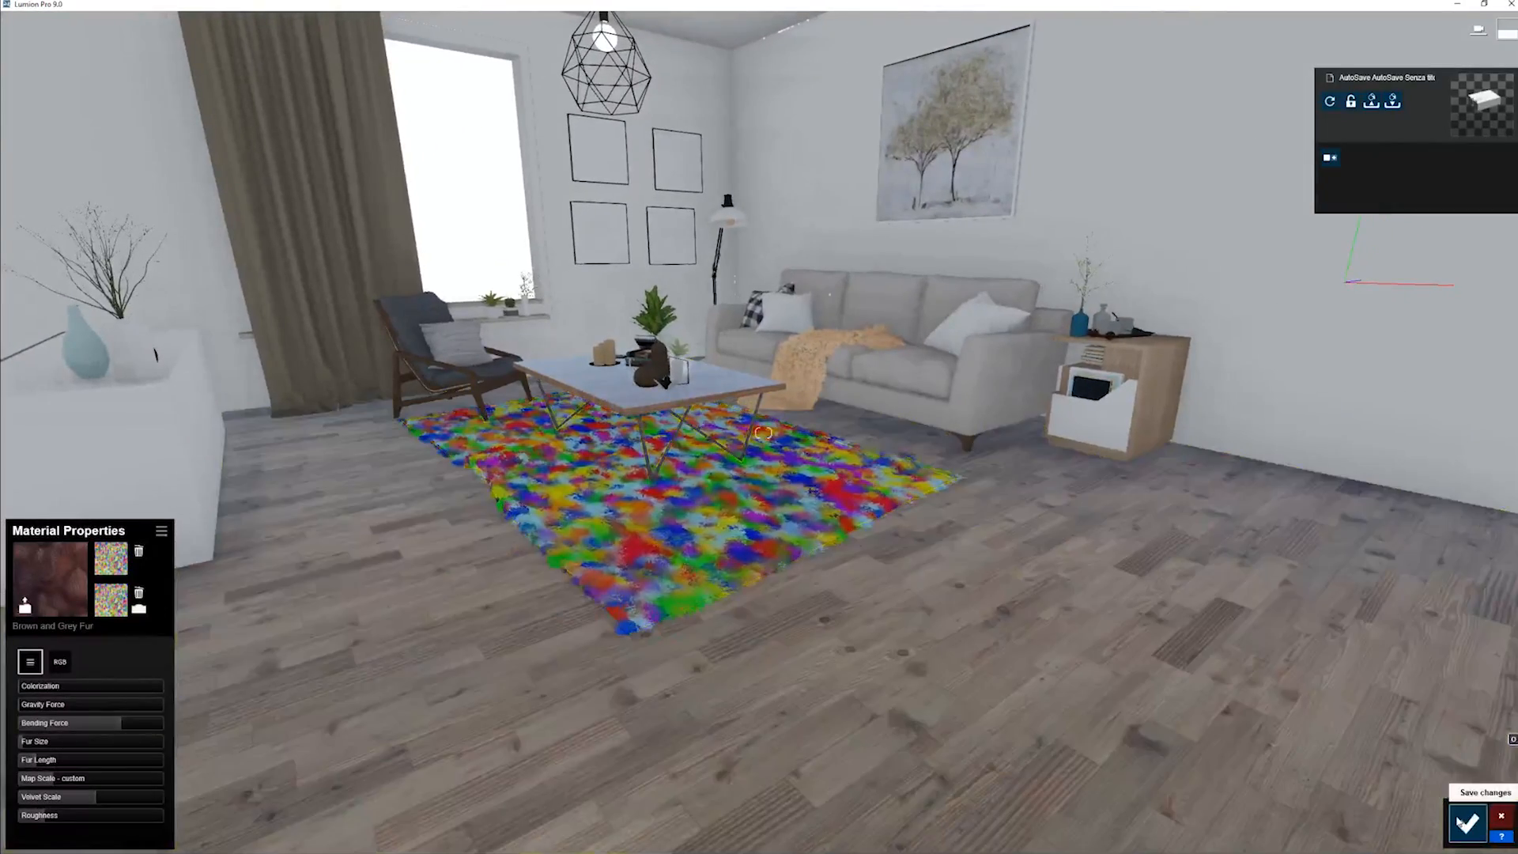
{"action": "left_click", "coordinate": [1470, 823]}
{"action": "left_click", "coordinate": [1476, 816]}
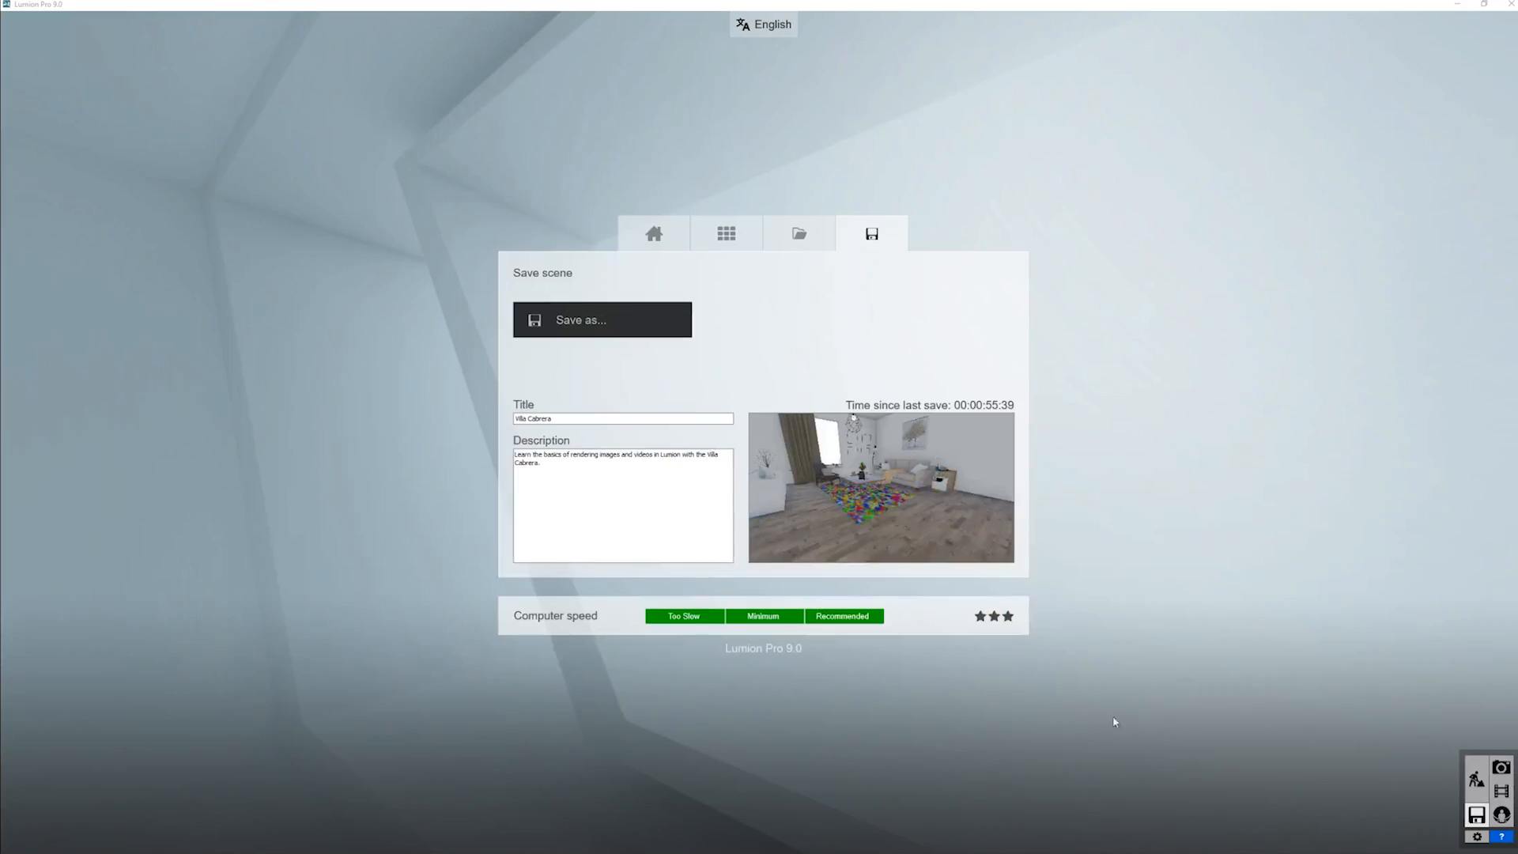
- In Photo mode, frame the living room with a longer focal length and store the view in Photo 6
{"action": "left_click", "coordinate": [1501, 767]}
{"action": "key", "text": "e"}
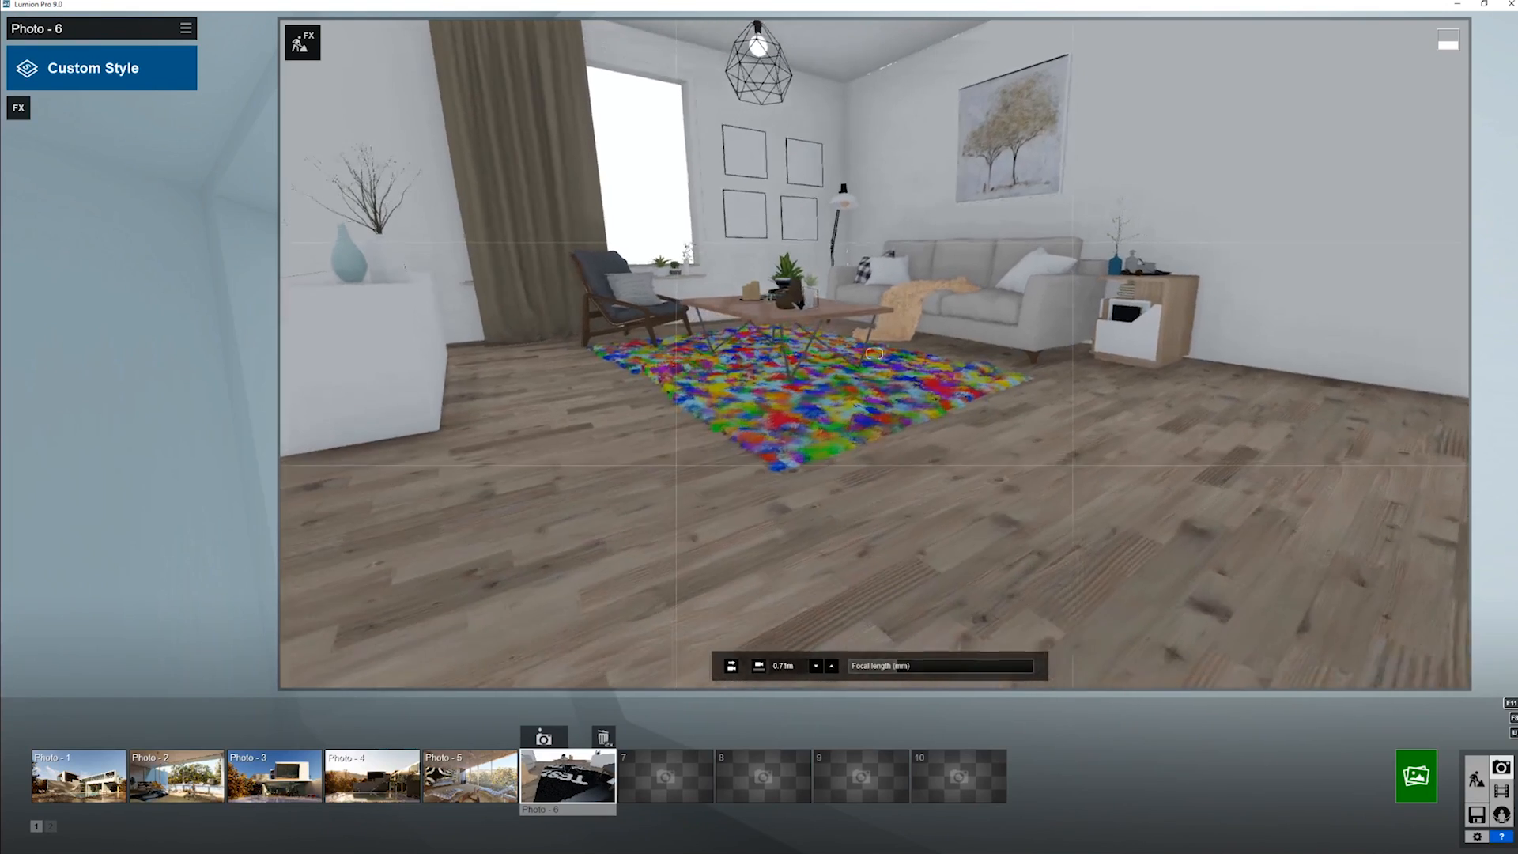
{"action": "right_click_drag", "start_coordinate": [822, 506], "coordinate": [824, 470]}
{"action": "left_click_drag", "start_coordinate": [912, 667], "coordinate": [930, 667]}
{"action": "left_click", "coordinate": [543, 738]}
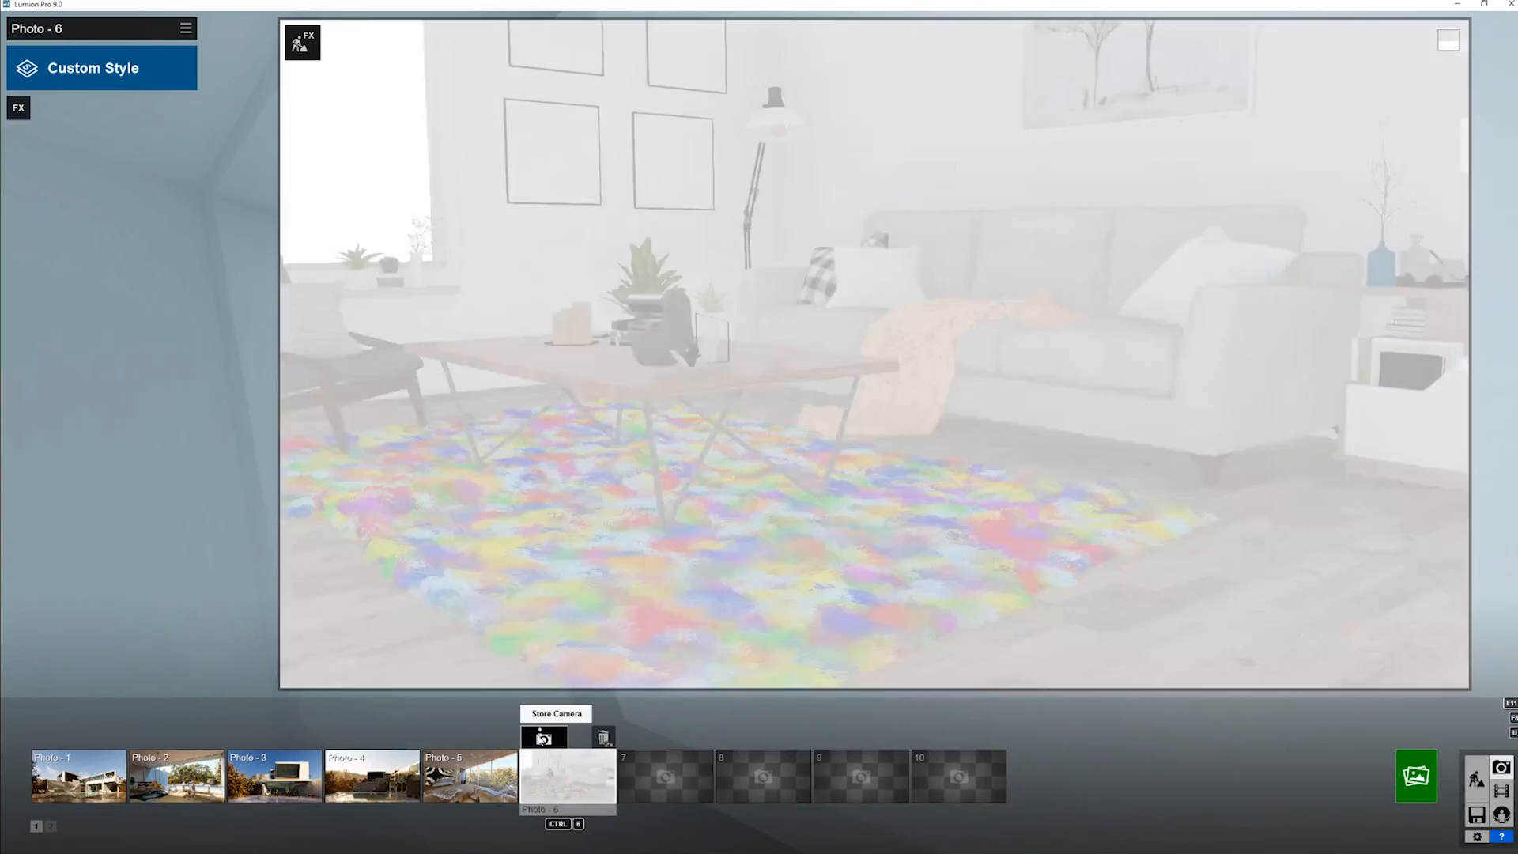
- Apply the Interior style to Photo 6 and reframe the view to show the rug, table, sofa and side cabinet
{"action": "left_click", "coordinate": [119, 68]}
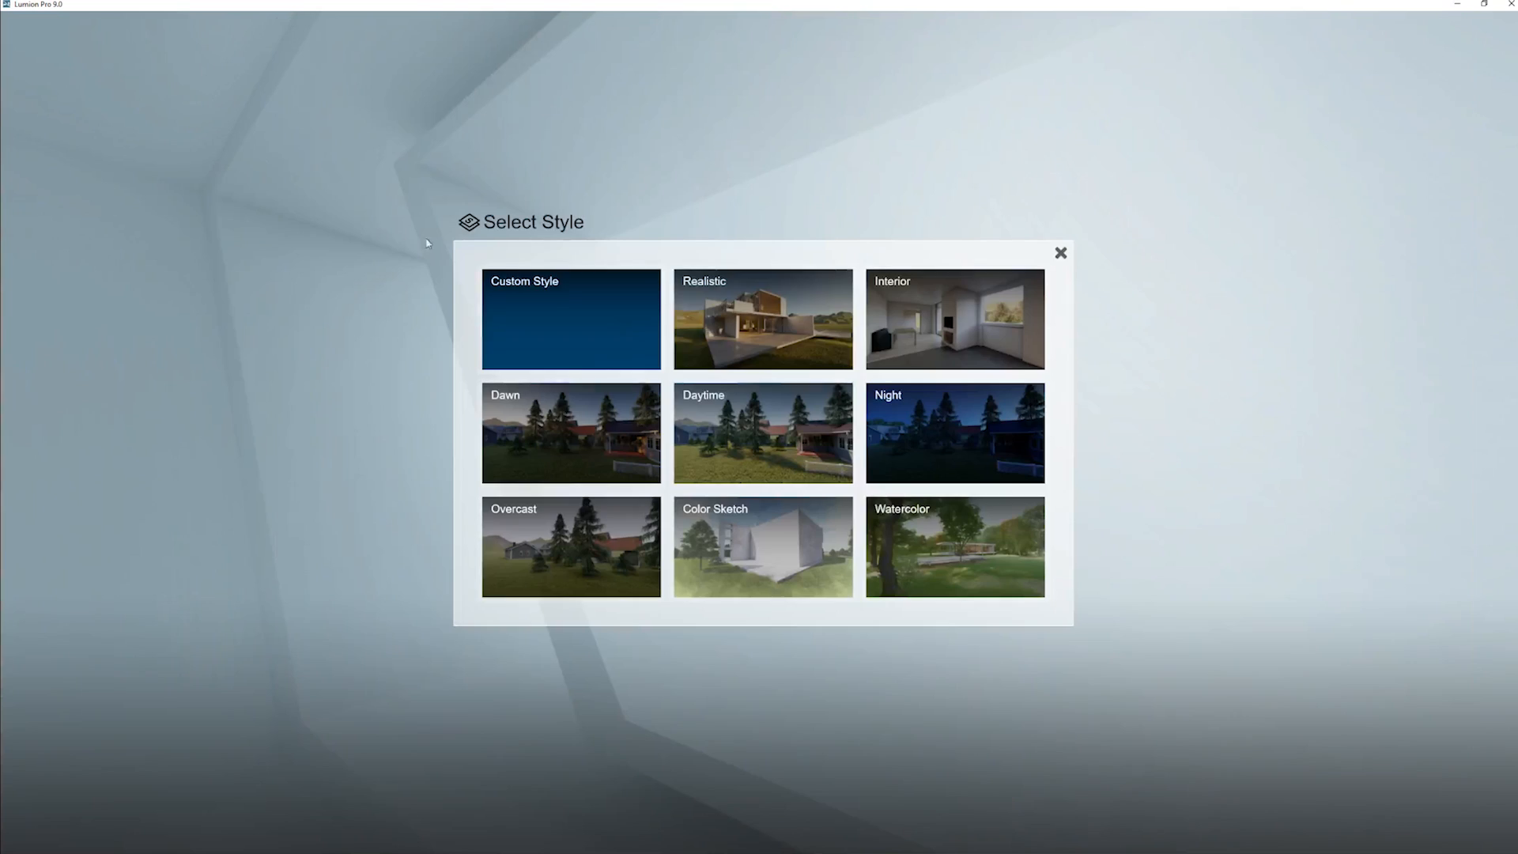
{"action": "left_click", "coordinate": [977, 322]}
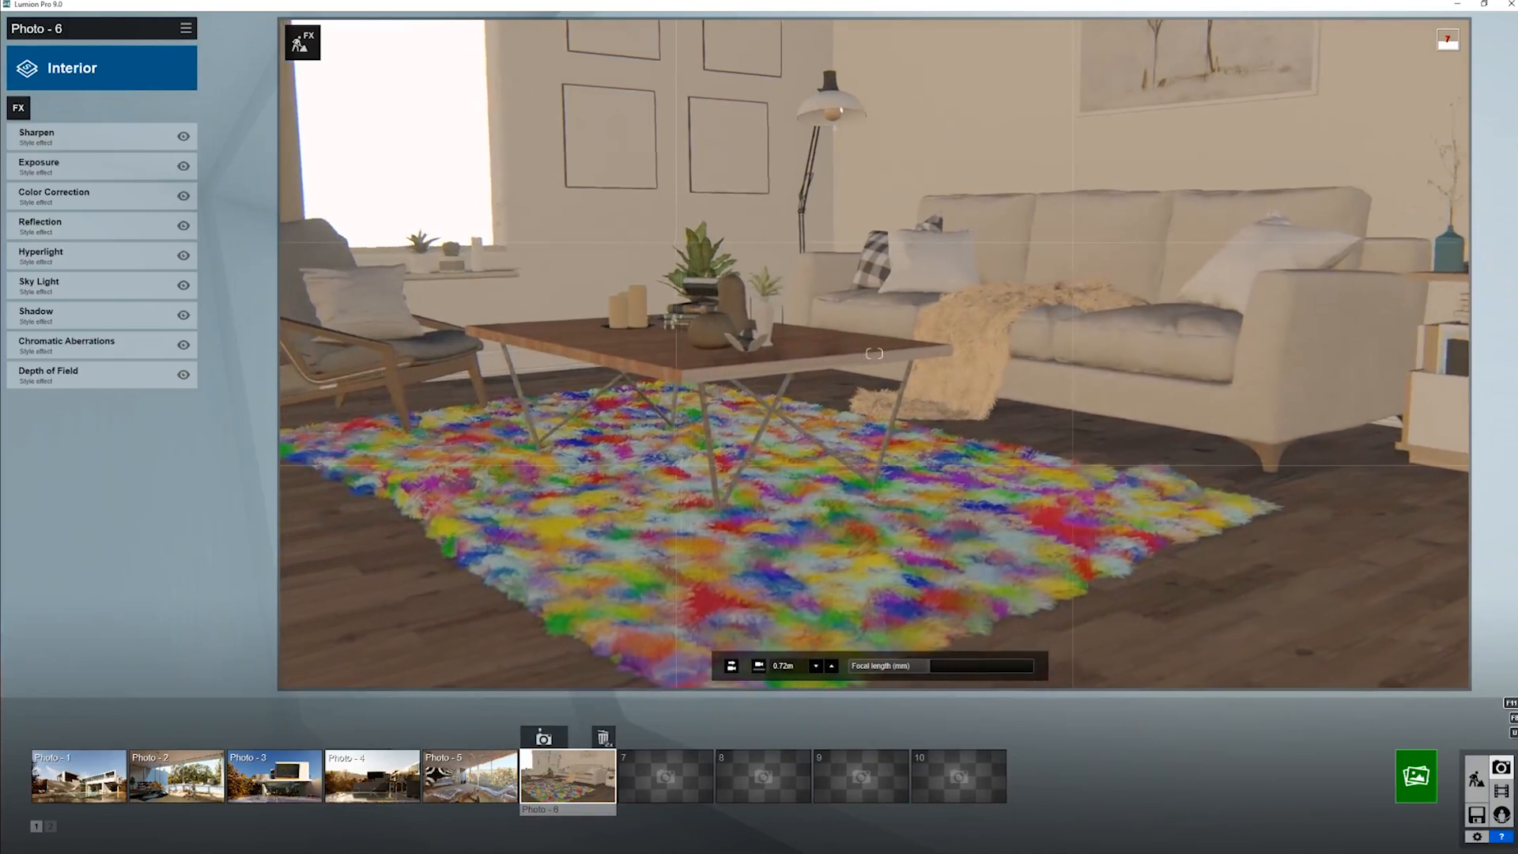
{"action": "right_click_drag", "start_coordinate": [977, 323], "coordinate": [972, 304]}
{"action": "key", "text": "d"}
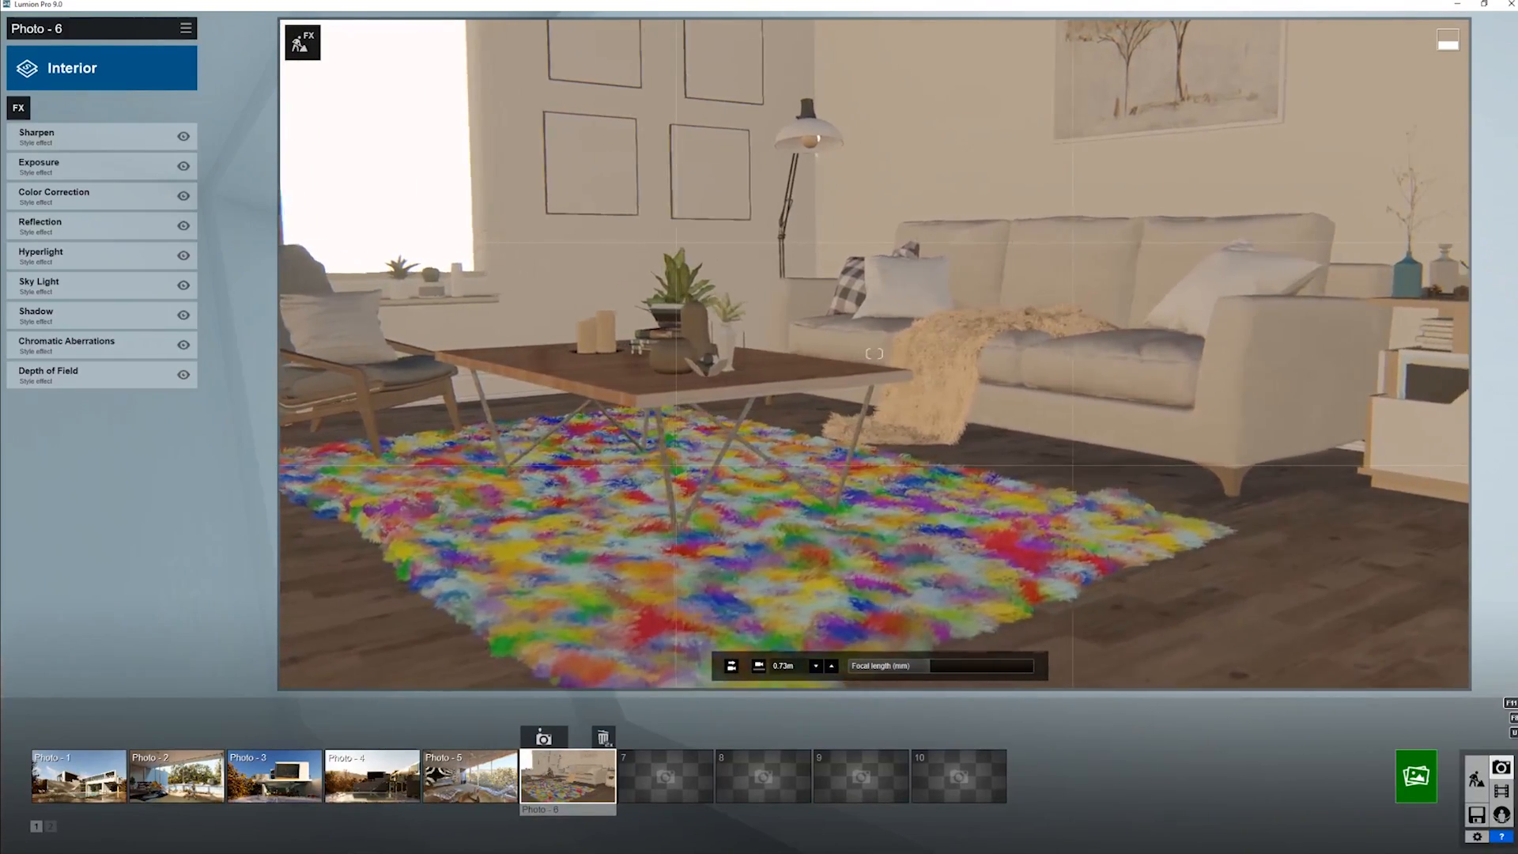
{"action": "key", "text": "s"}
{"action": "right_click_drag", "start_coordinate": [1218, 494], "coordinate": [1240, 532]}
{"action": "key", "text": "q"}
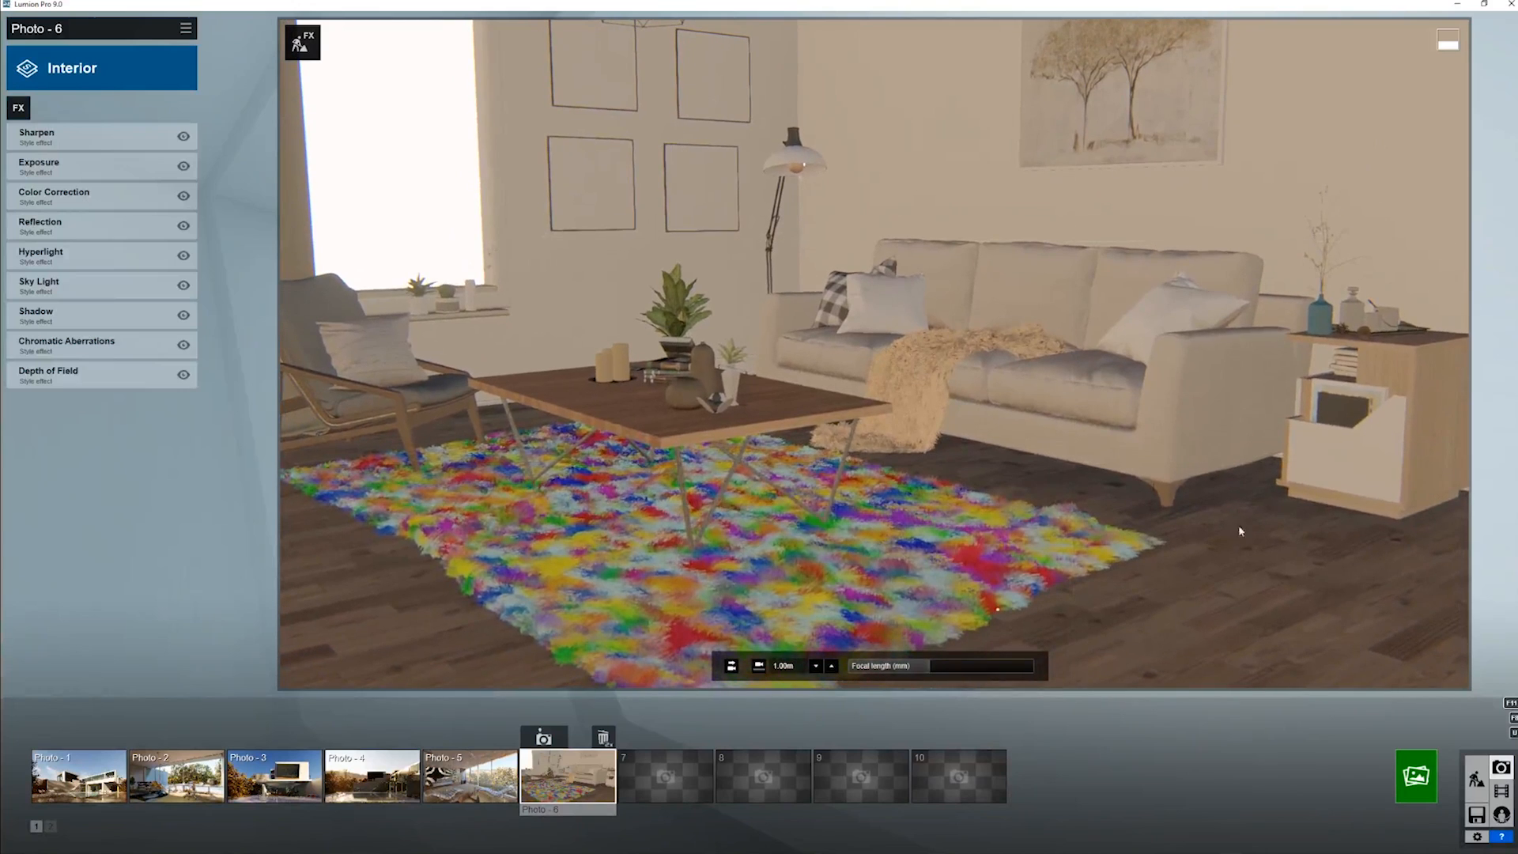
- Render the Interior-style shot at Desktop size, 1920x1080, under a file name starting with "test sc", and close the finished render
{"action": "left_click", "coordinate": [1416, 776]}
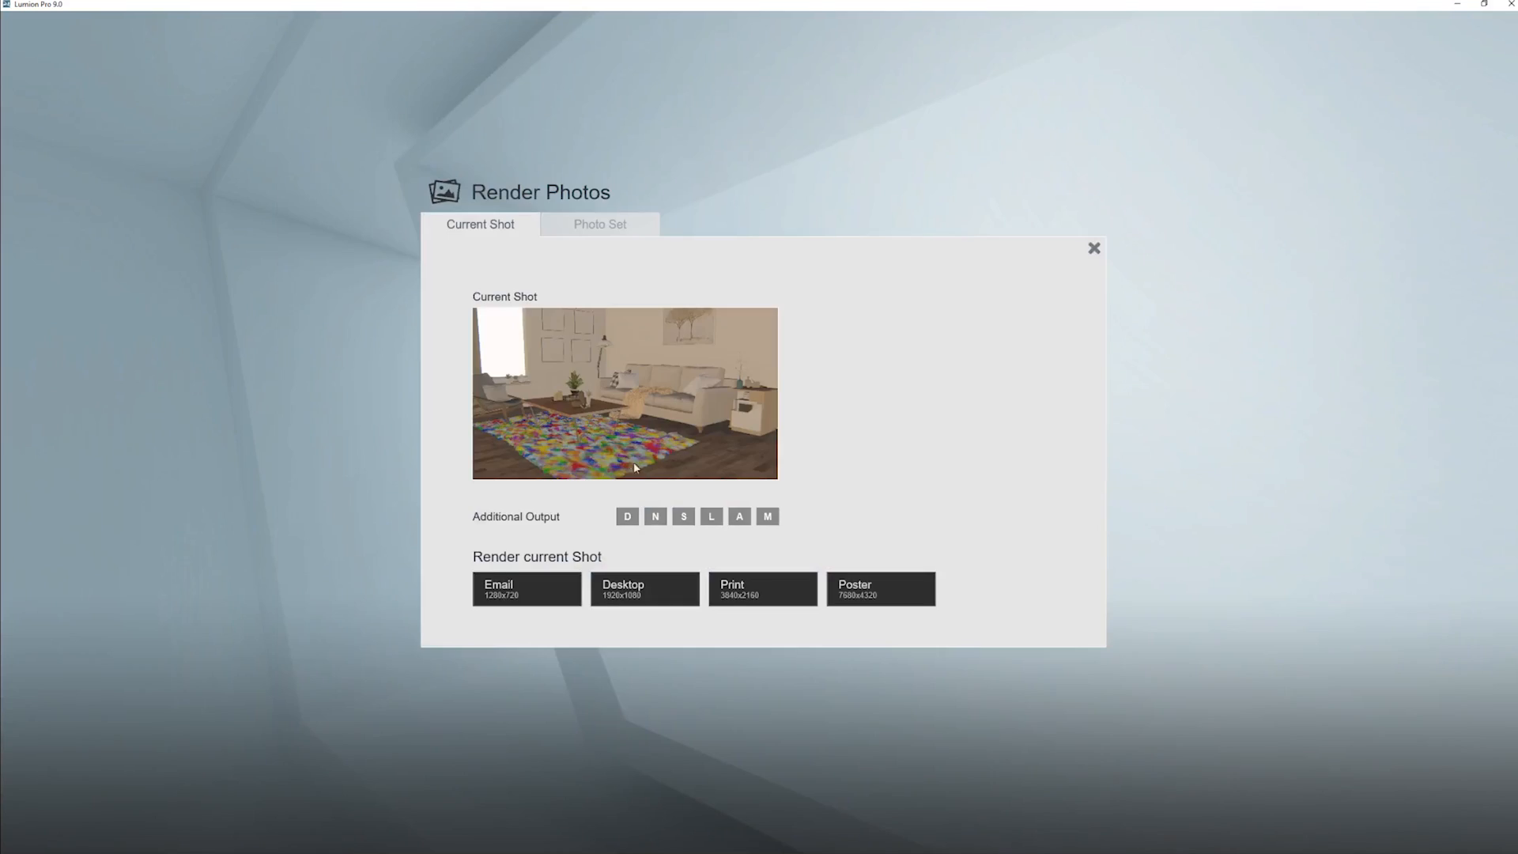
{"action": "left_click", "coordinate": [633, 594]}
{"action": "type", "text": "test sc"}
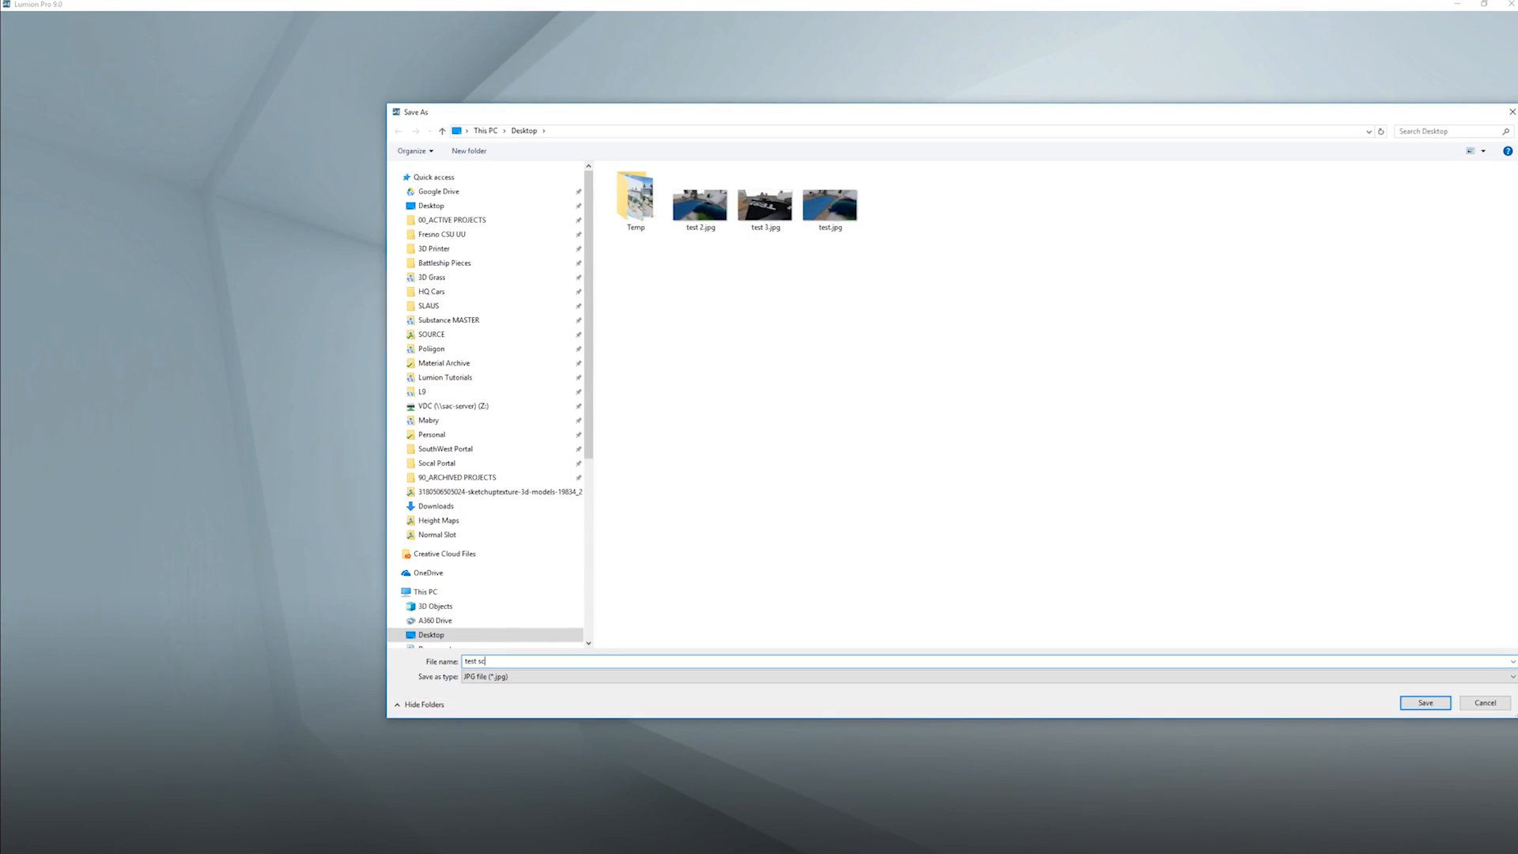
{"action": "key", "text": "Return"}
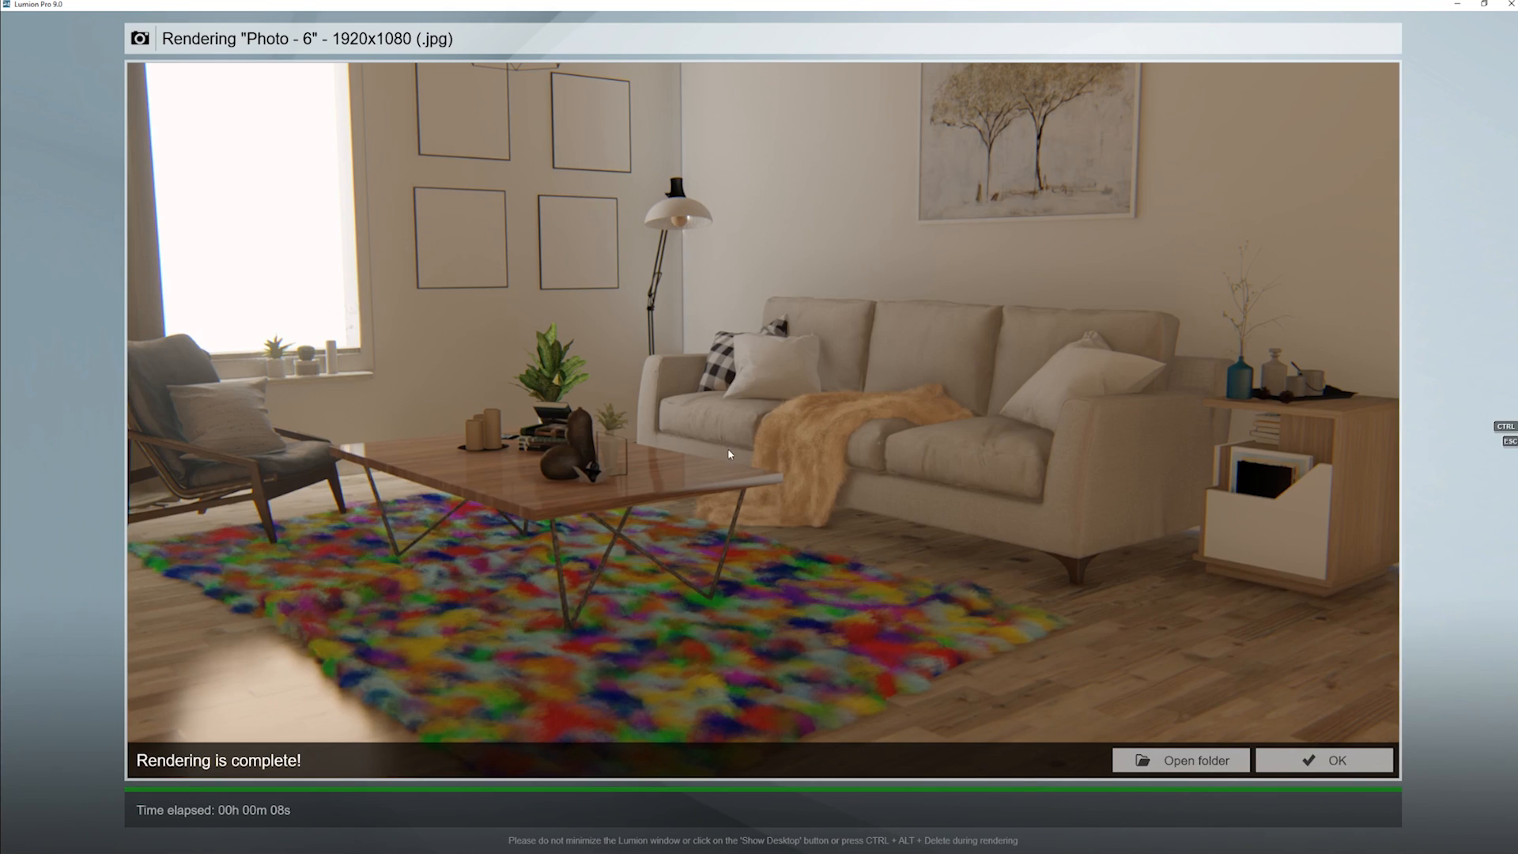
{"action": "left_click", "coordinate": [1342, 765]}
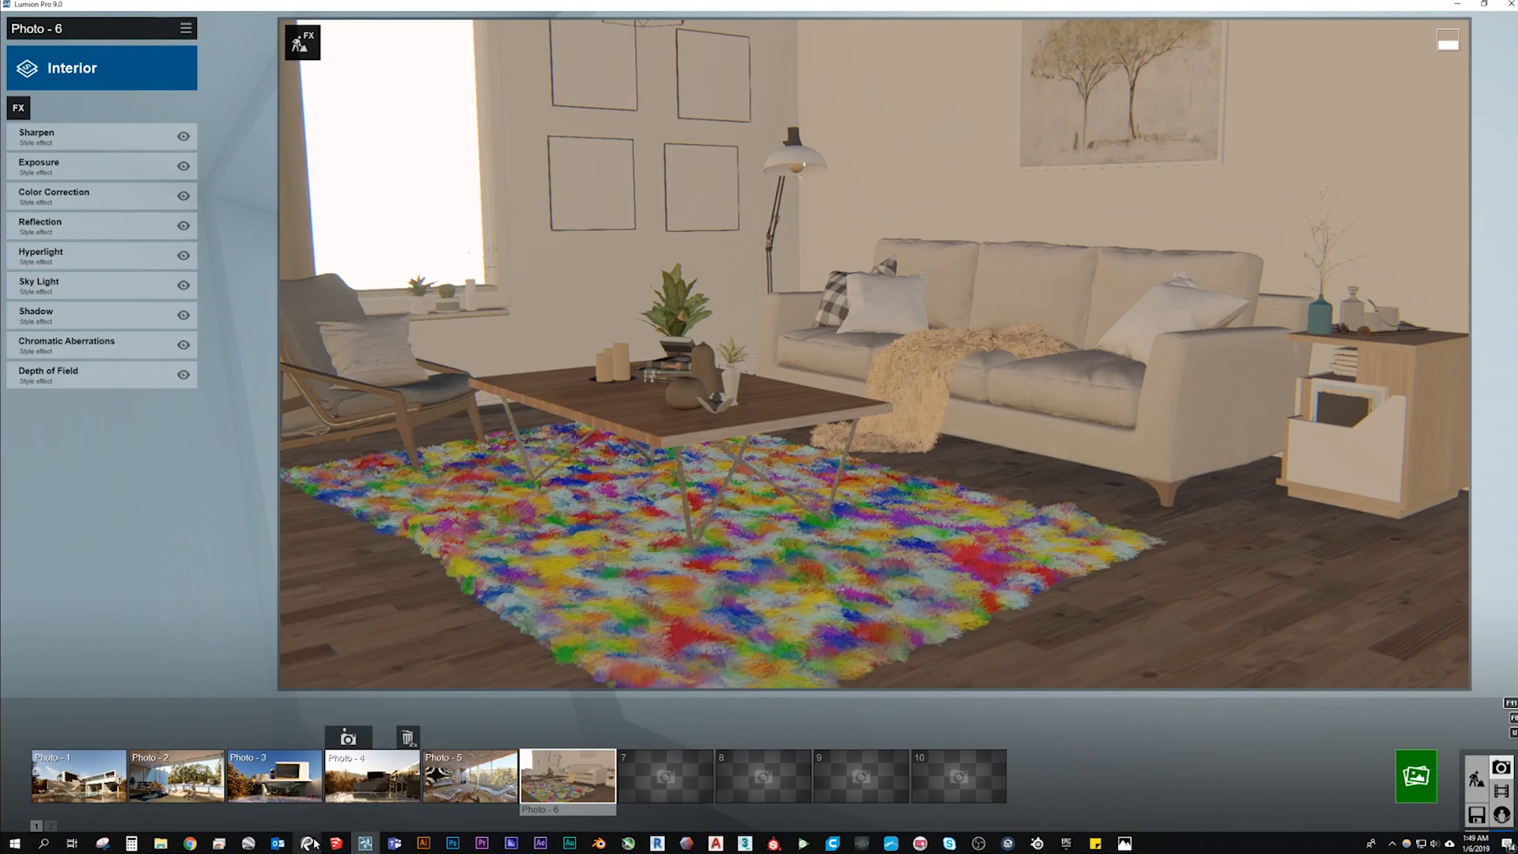
{"action": "mouse_move", "coordinate": [192, 845]}
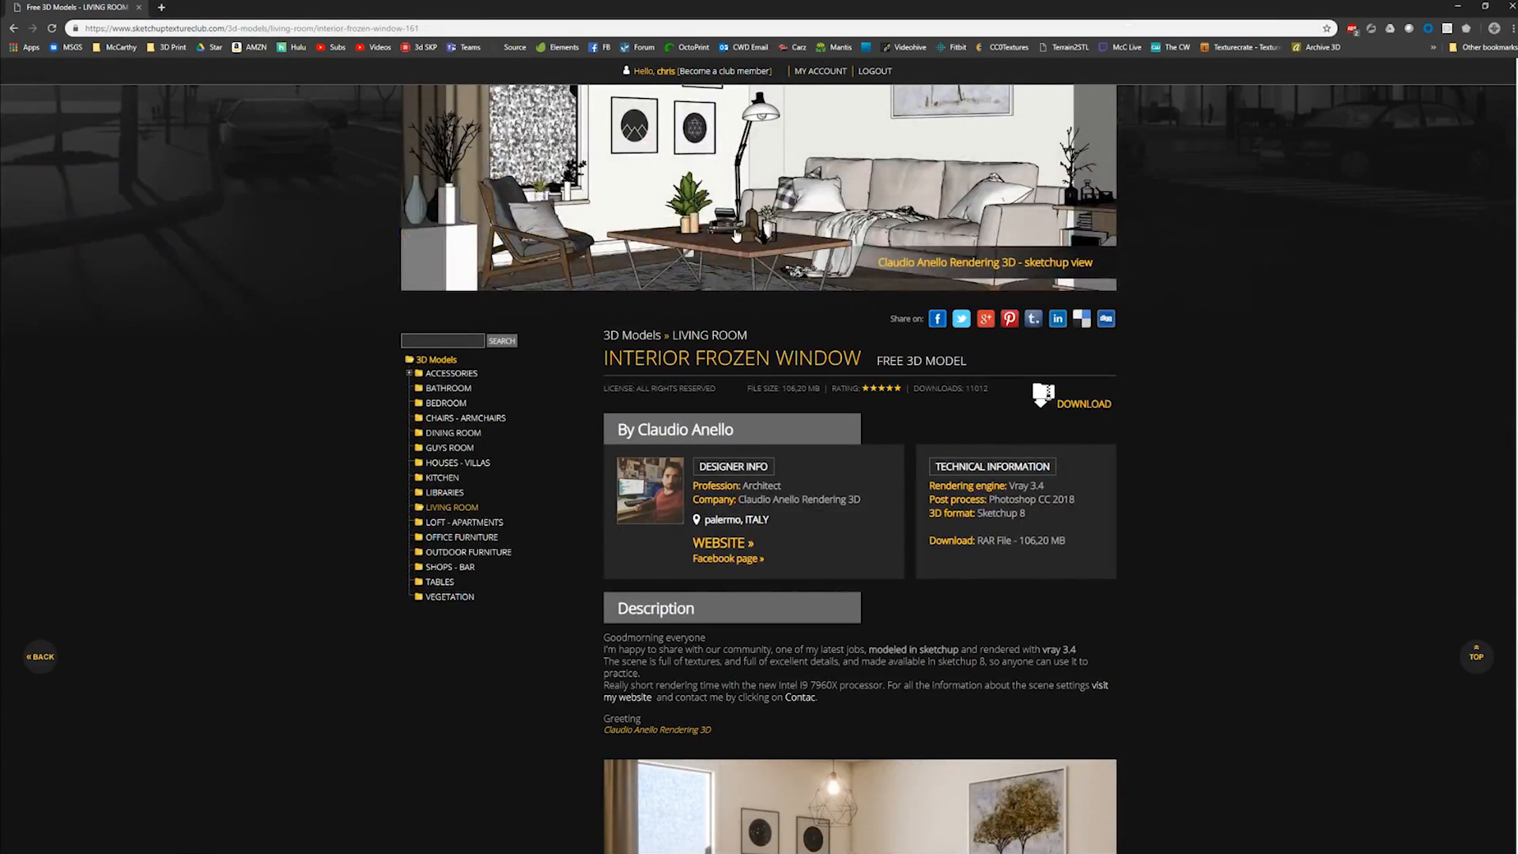
- Switch to the browser and look through the Interior Frozen Window model page, including its description, main image and artist gallery
{"action": "scroll", "coordinate": [1123, 628], "scroll_direction": "down", "scroll_amount": 5}
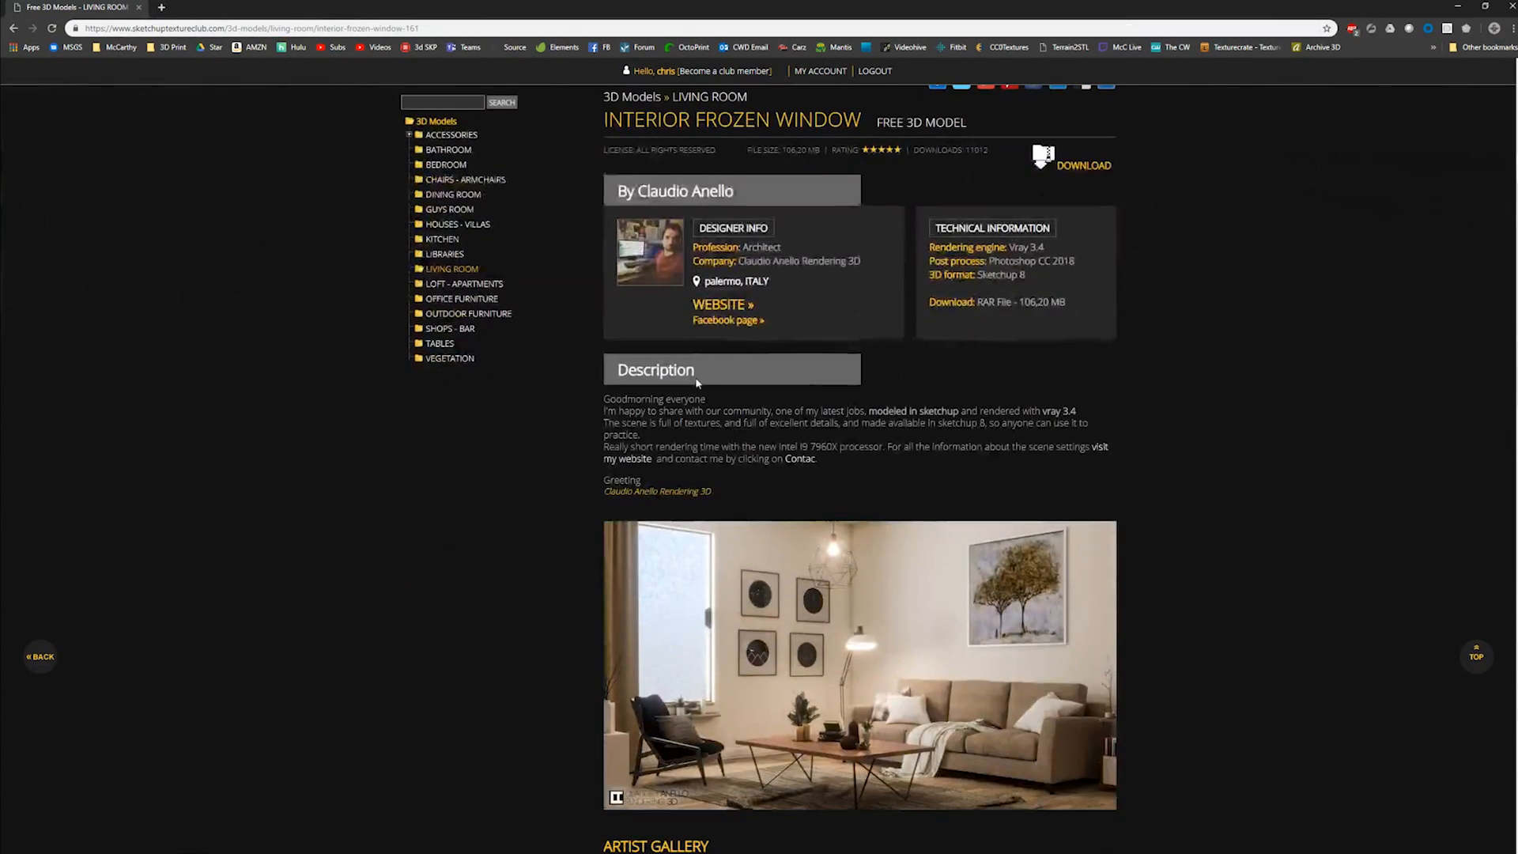
{"action": "scroll", "coordinate": [790, 537], "scroll_direction": "down", "scroll_amount": 1}
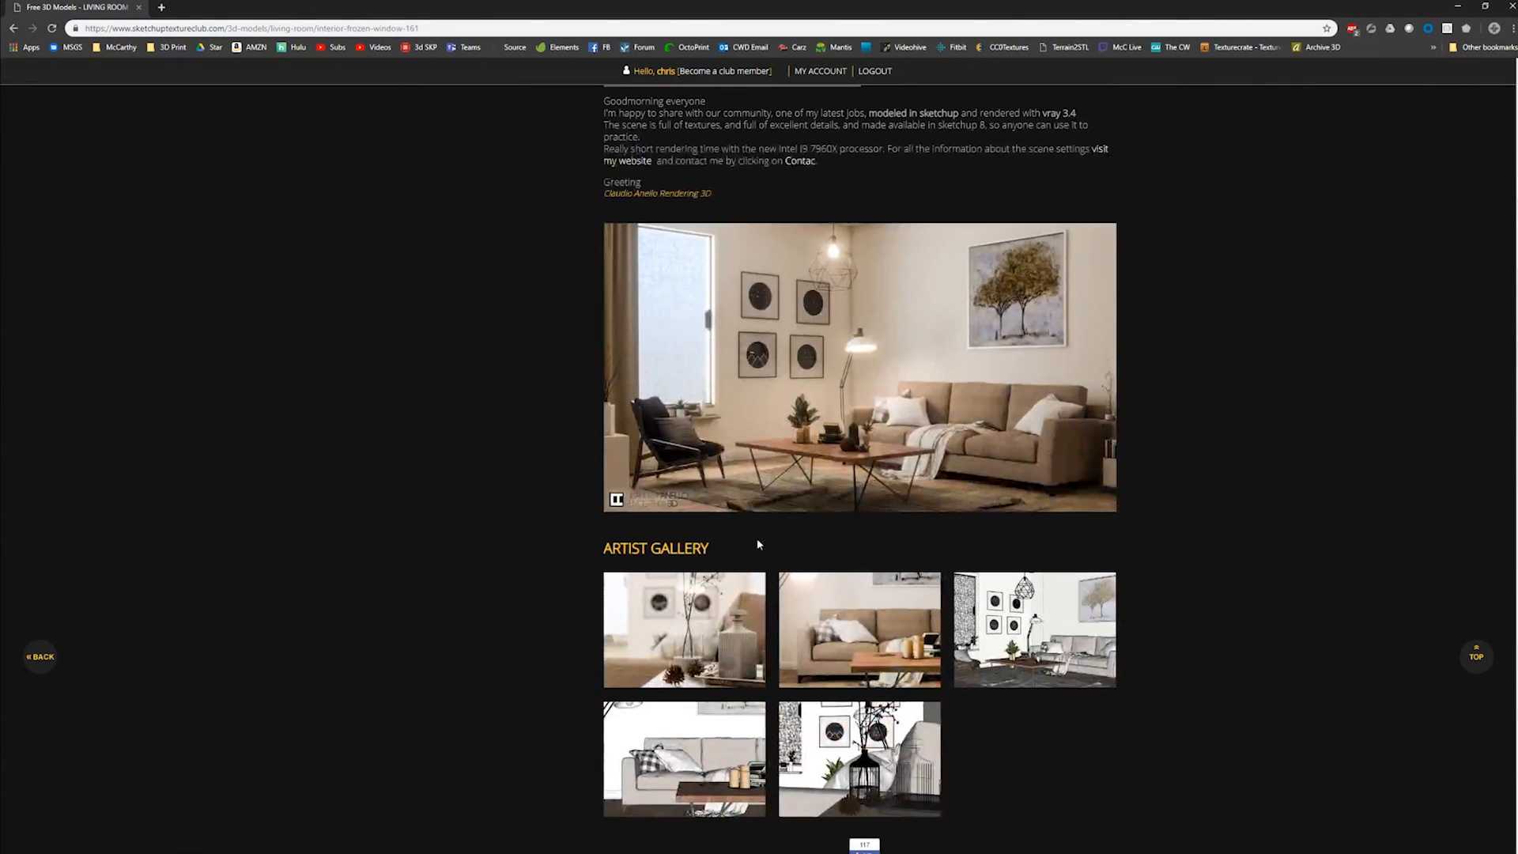
{"action": "scroll", "coordinate": [987, 515], "scroll_direction": "up", "scroll_amount": 1}
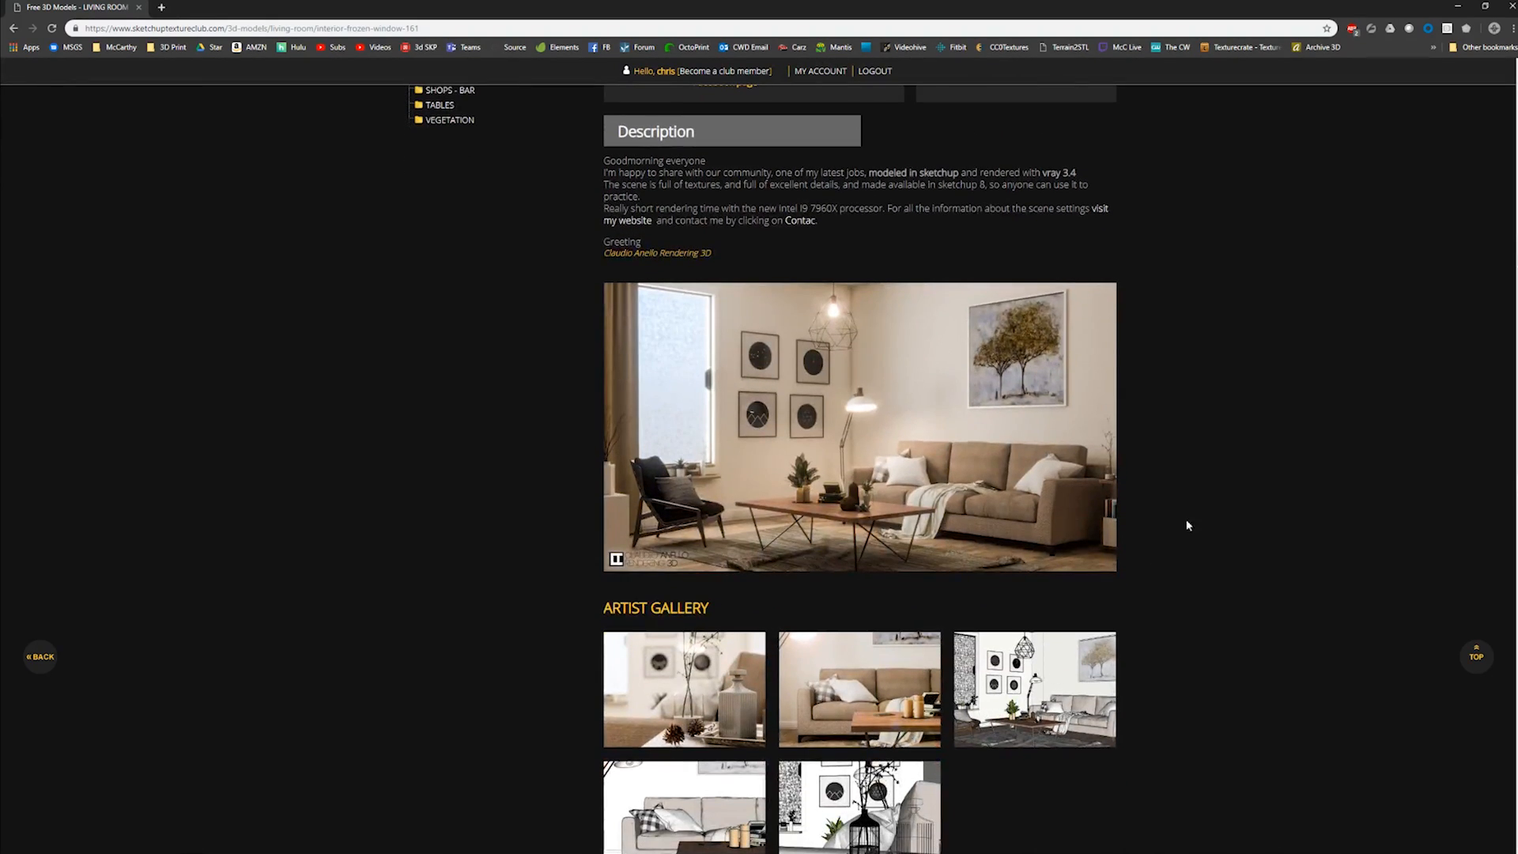
{"action": "scroll", "coordinate": [1187, 525], "scroll_direction": "up", "scroll_amount": 3}
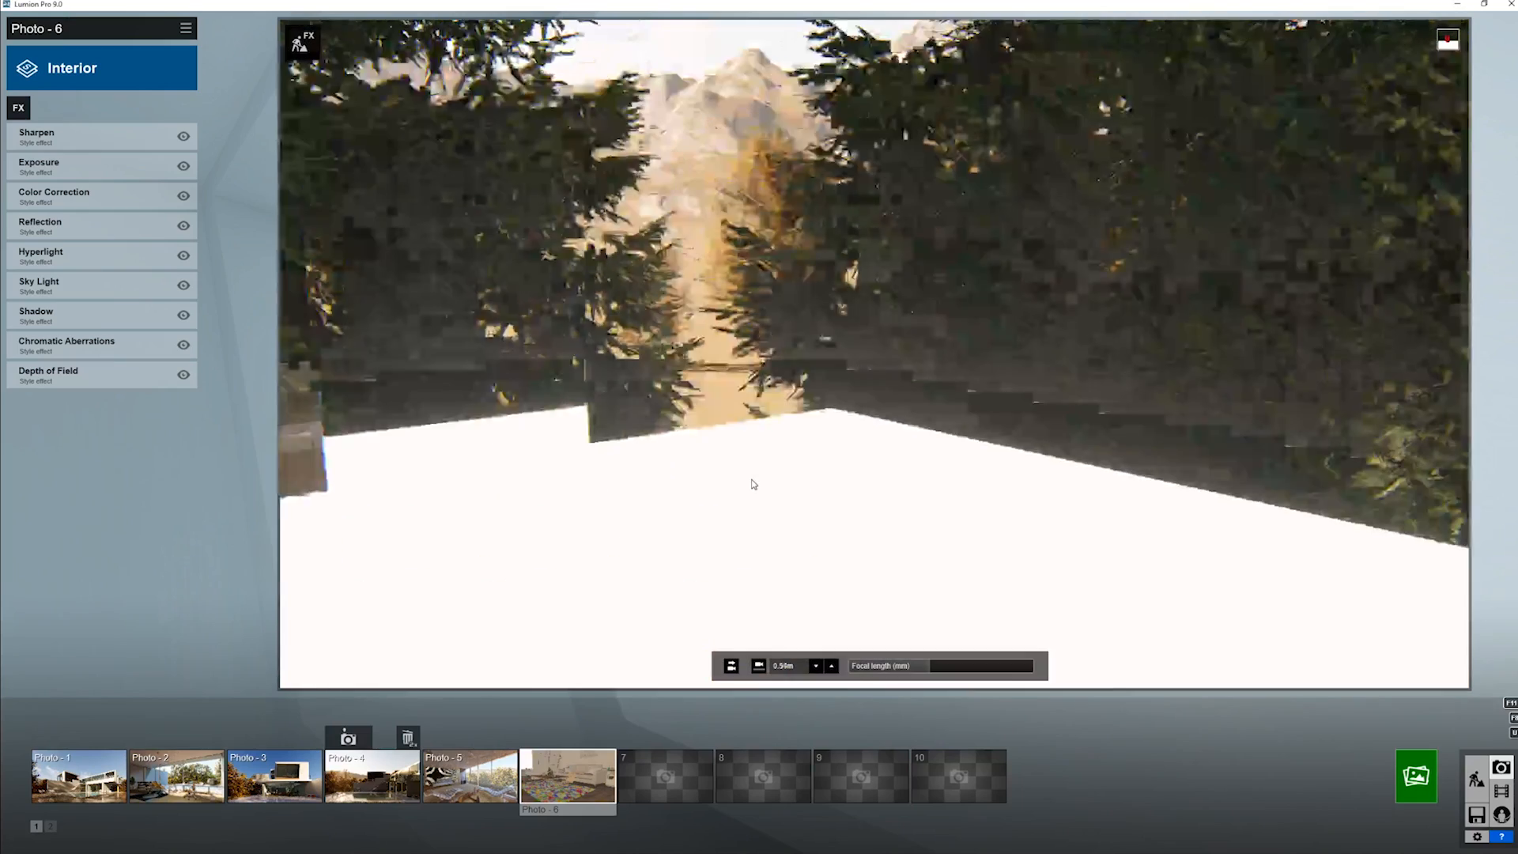
- Switch back to Lumion and inspect the Interior-style Photo 6 scene around the floor lamp, sofa throw, coffee table and multicolored rug
{"action": "right_click_drag", "start_coordinate": [804, 480], "coordinate": [875, 353]}
{"action": "key", "text": "w"}
{"action": "key", "text": "s"}
{"action": "key", "text": "s"}
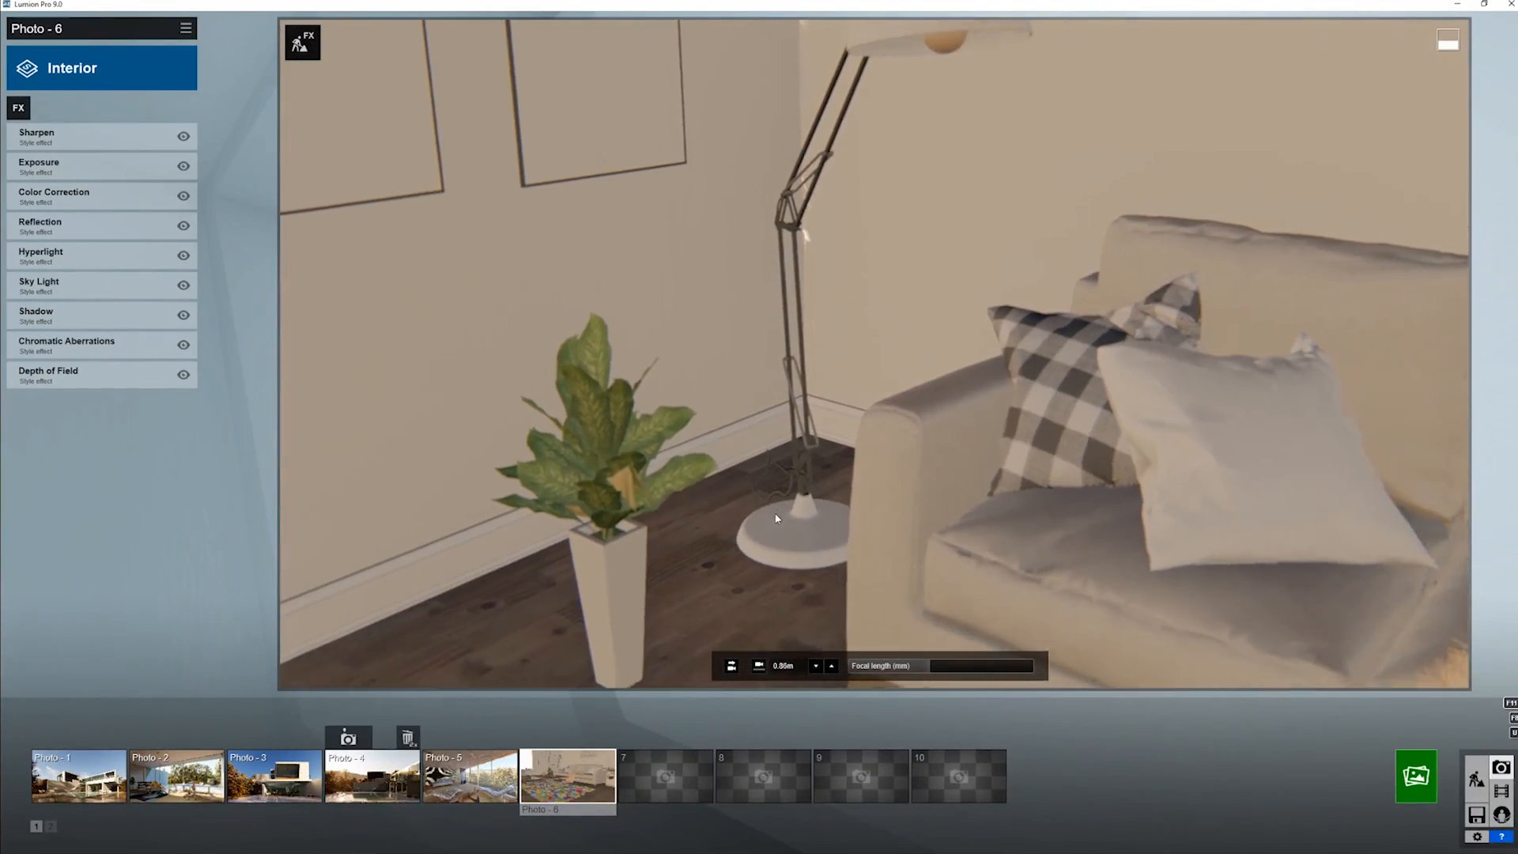
{"action": "key", "text": "s"}
{"action": "right_click_drag", "start_coordinate": [776, 519], "coordinate": [777, 518]}
{"action": "key", "text": "d"}
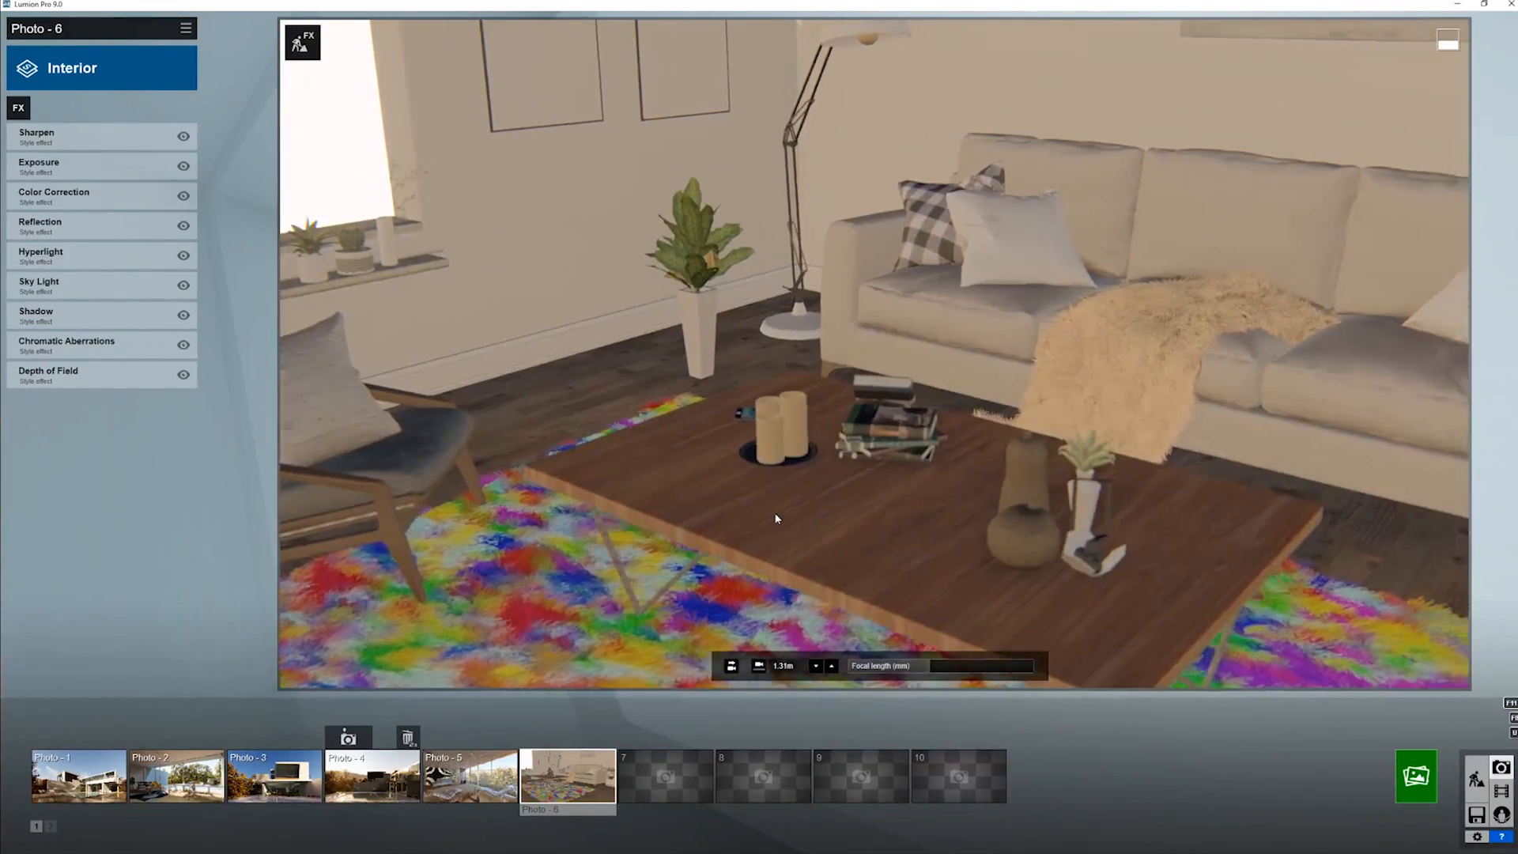
{"action": "key", "text": "d"}
{"action": "key", "text": "e"}
{"action": "mouse_move", "coordinate": [750, 503]}
{"action": "right_mouse_down"}
{"action": "mouse_move", "coordinate": [874, 354]}
{"action": "mouse_move", "coordinate": [748, 499]}
{"action": "right_mouse_up"}
{"action": "key", "text": "s"}
{"action": "key", "text": "e"}
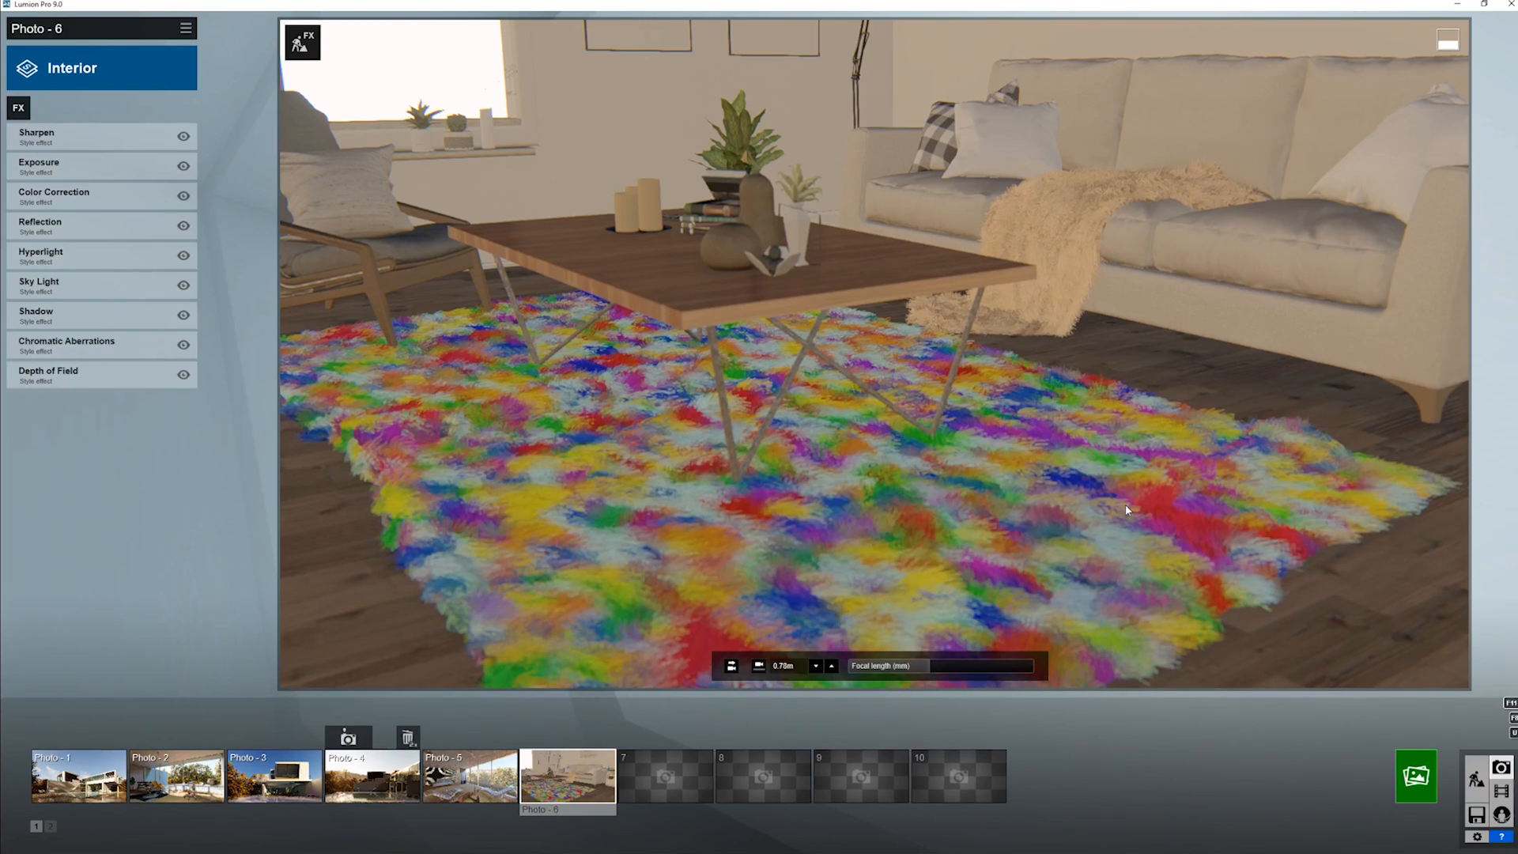
- Return to Build mode, open the wood material of the coffee table top and examine the room around the rug
{"action": "left_click", "coordinate": [1476, 779]}
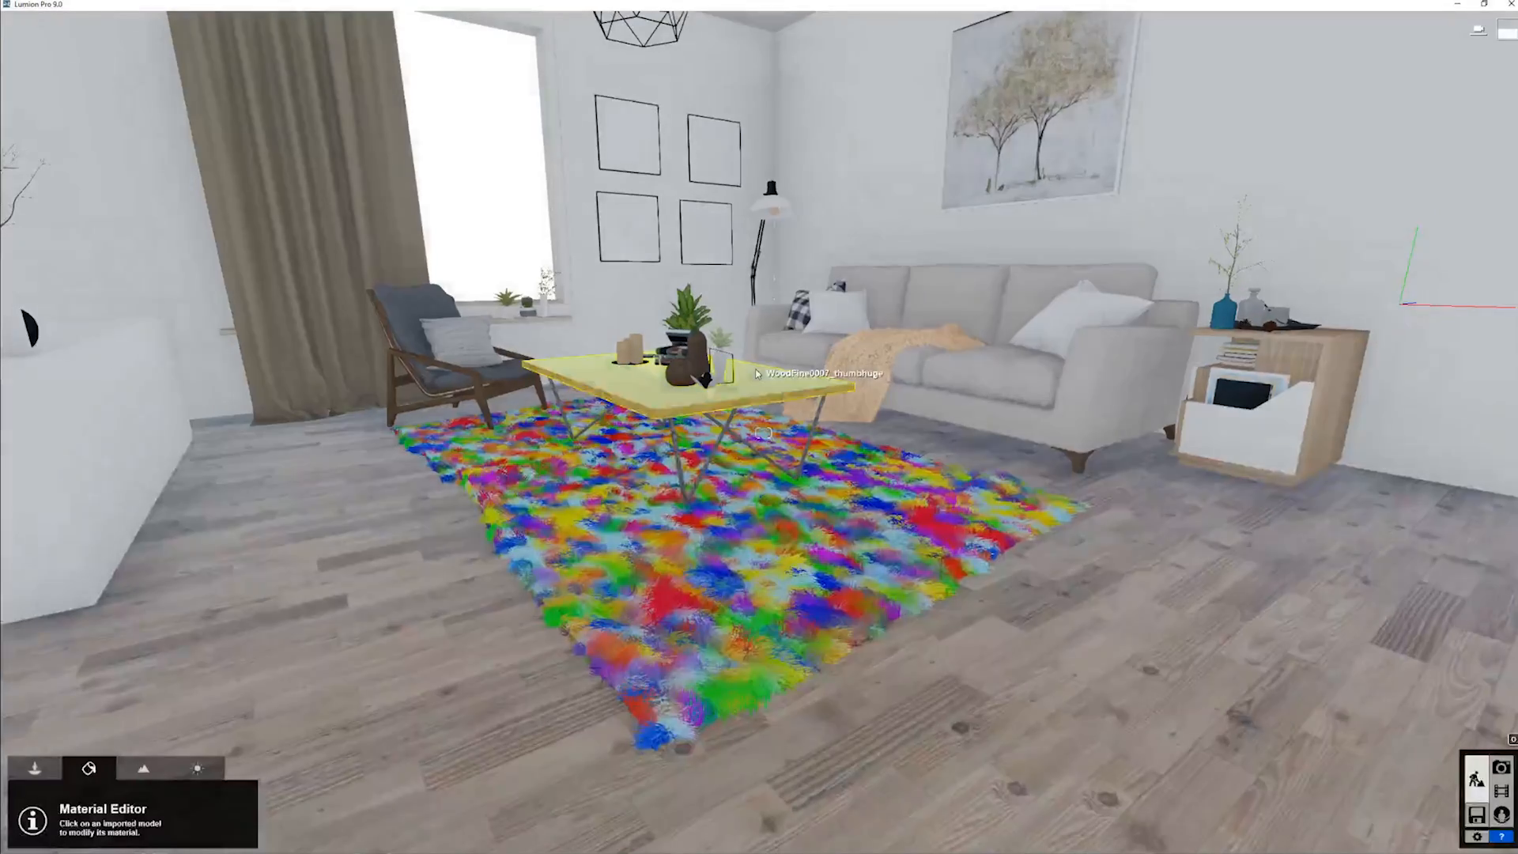
{"action": "key", "text": "w"}
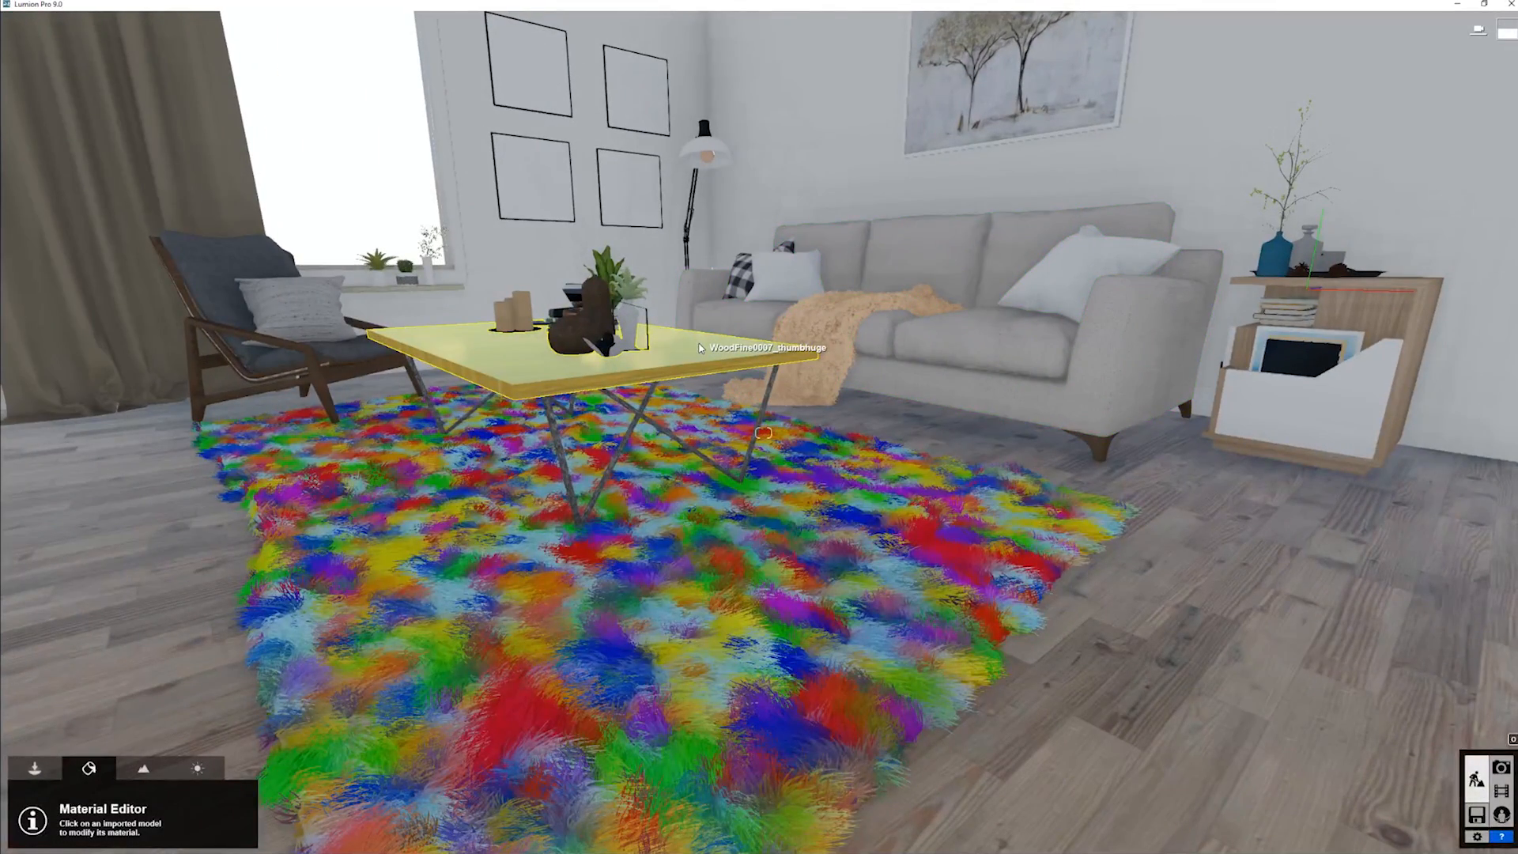
{"action": "left_click", "coordinate": [700, 348]}
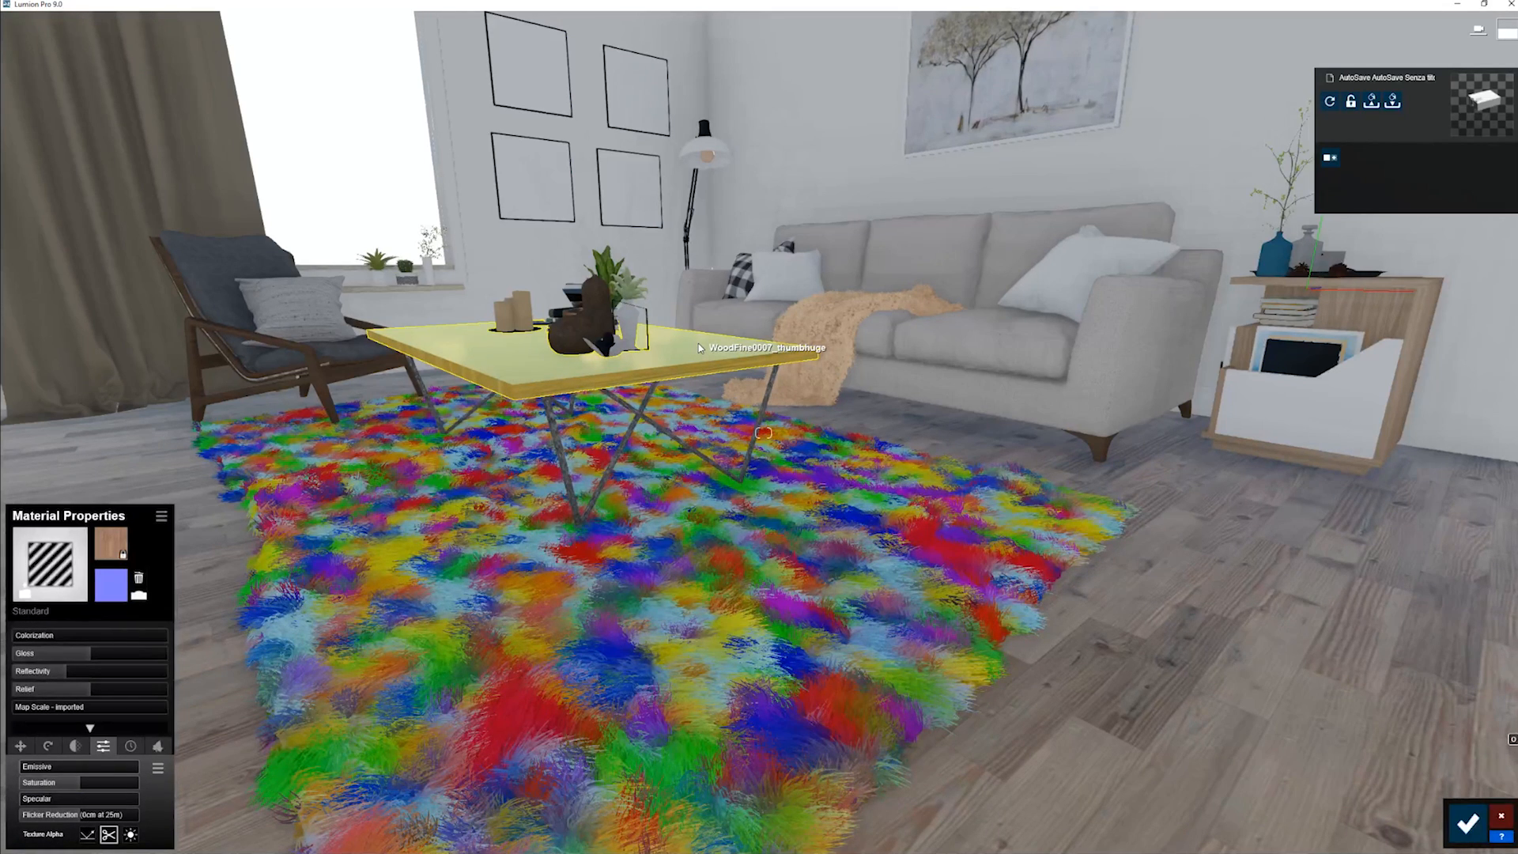
{"action": "right_click_drag", "start_coordinate": [699, 346], "coordinate": [726, 360]}
{"action": "key", "text": "s"}
{"action": "key", "text": "s"}
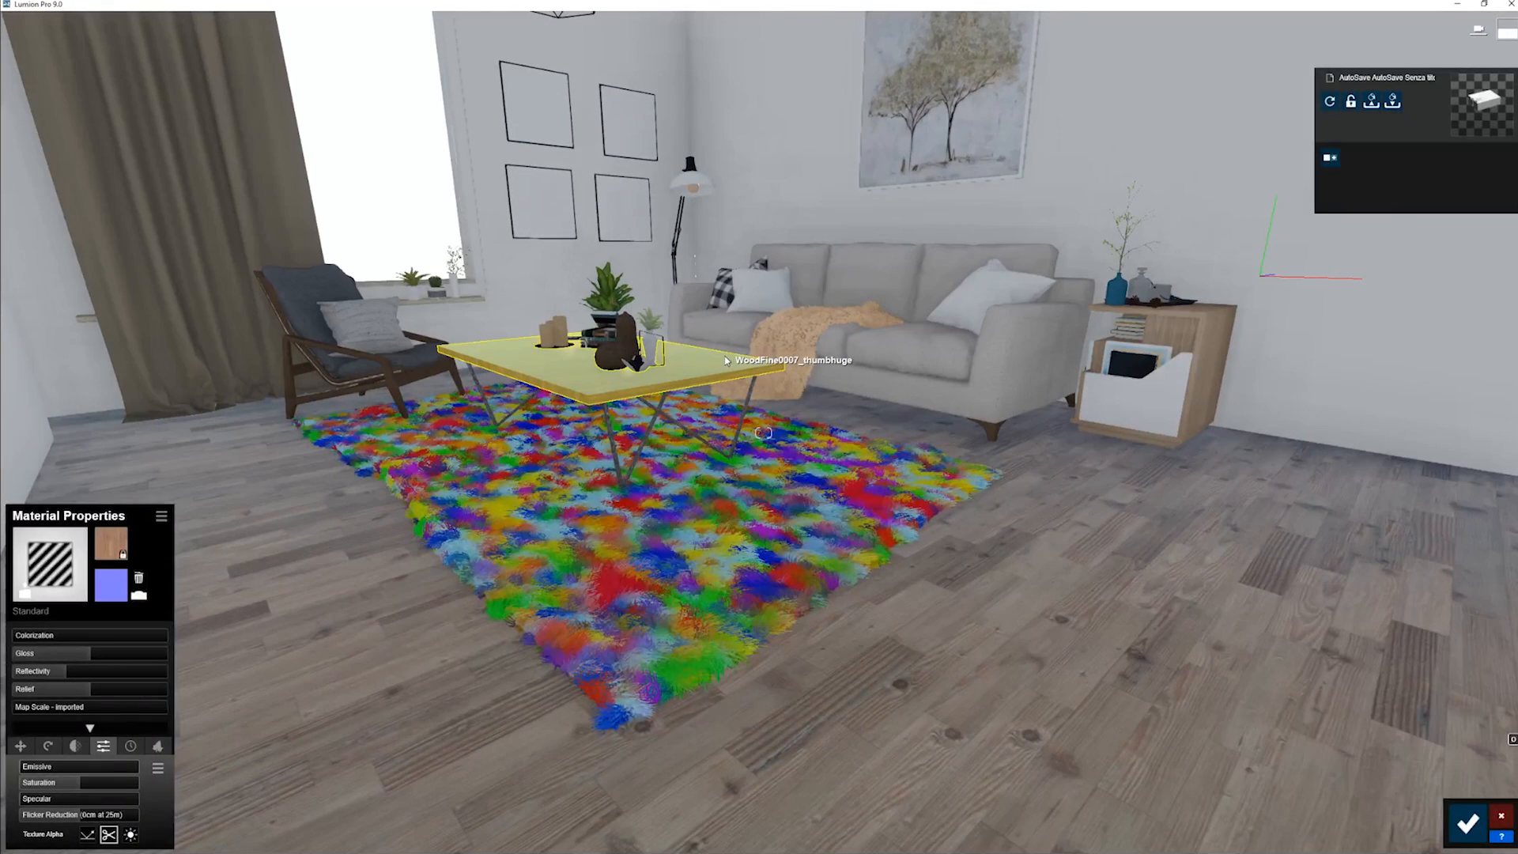